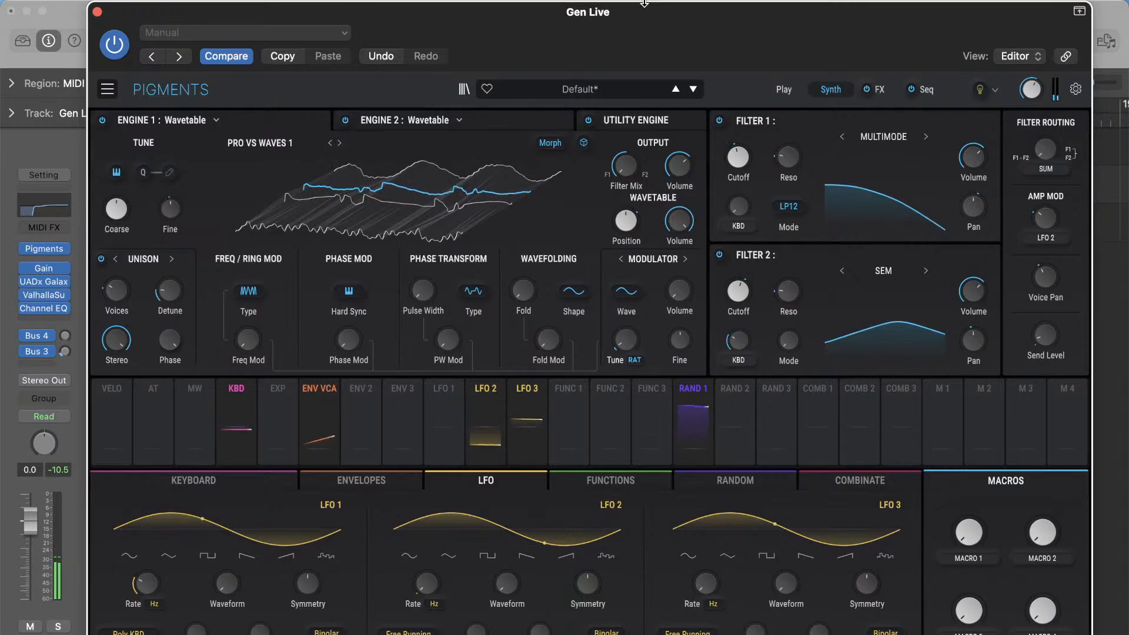
- Review the Pigments sequencer patch on the first Classic Electric Piano track and close its window
{"action": "left_click", "coordinate": [97, 12]}
{"action": "left_click", "coordinate": [305, 141]}
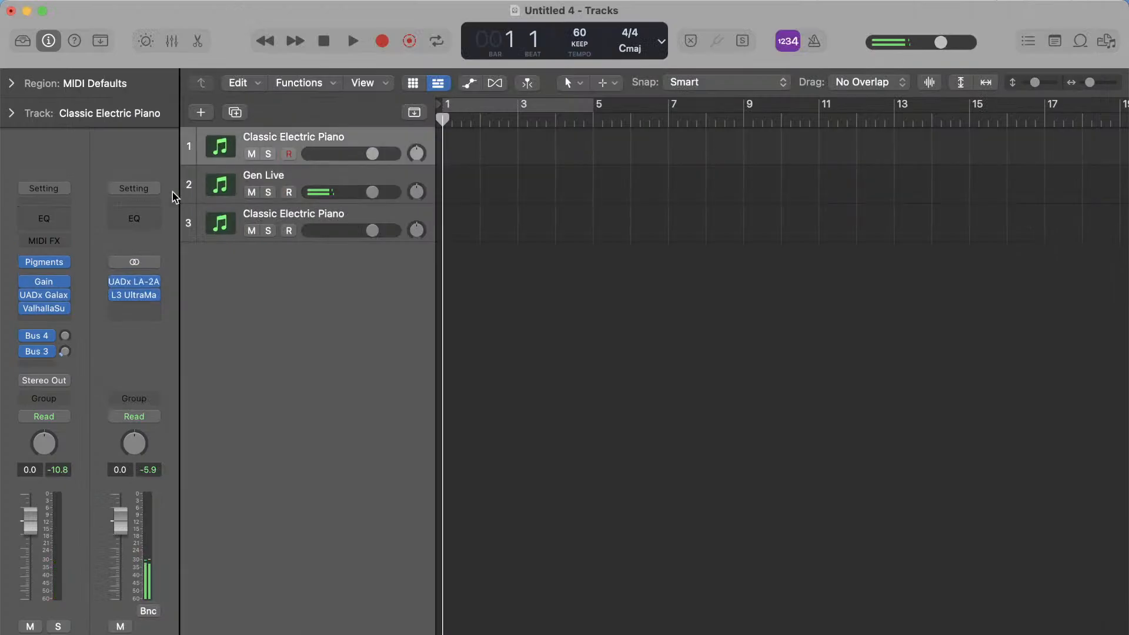
{"action": "left_click", "coordinate": [44, 261]}
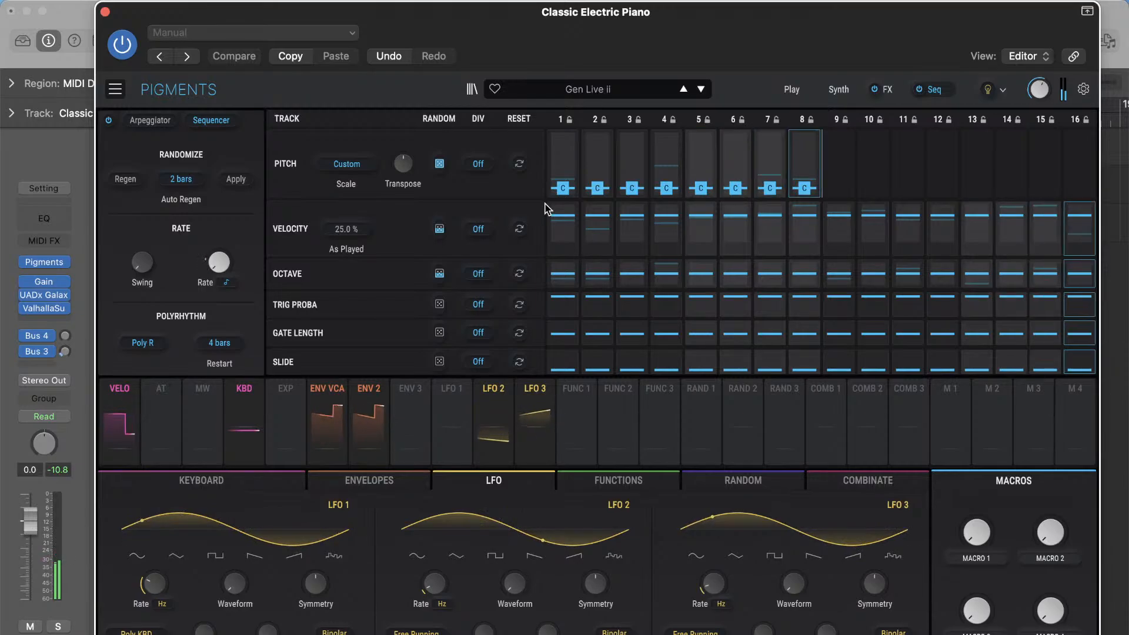
{"action": "left_click", "coordinate": [105, 12]}
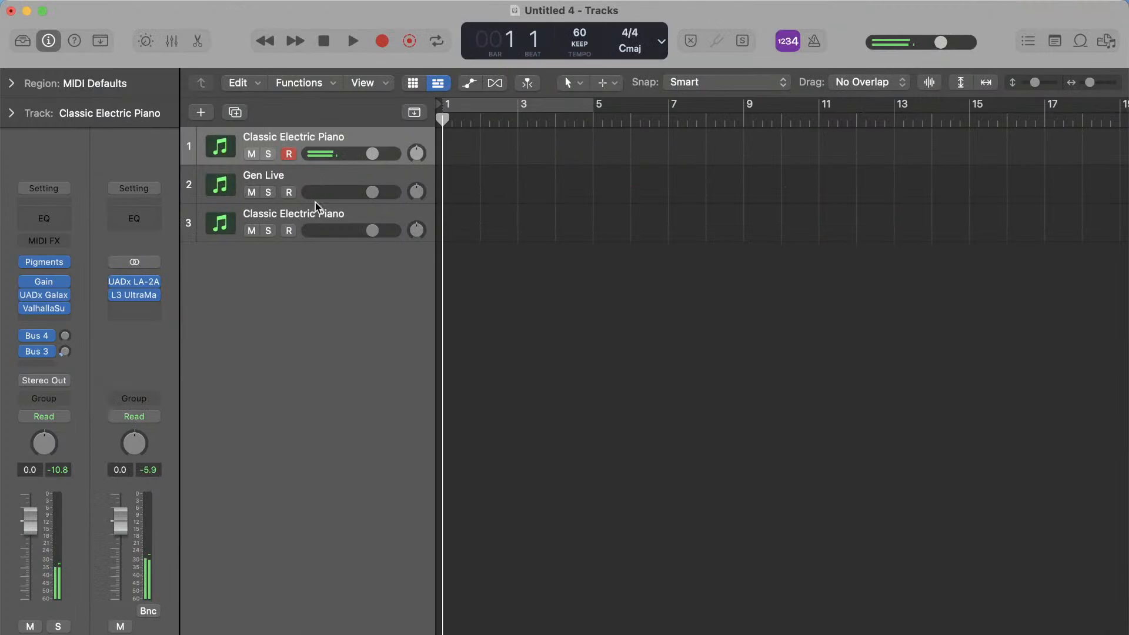
- Review the Pigments patch on the third track, Classic Electric Piano, and delete that track
{"action": "left_click", "coordinate": [324, 222]}
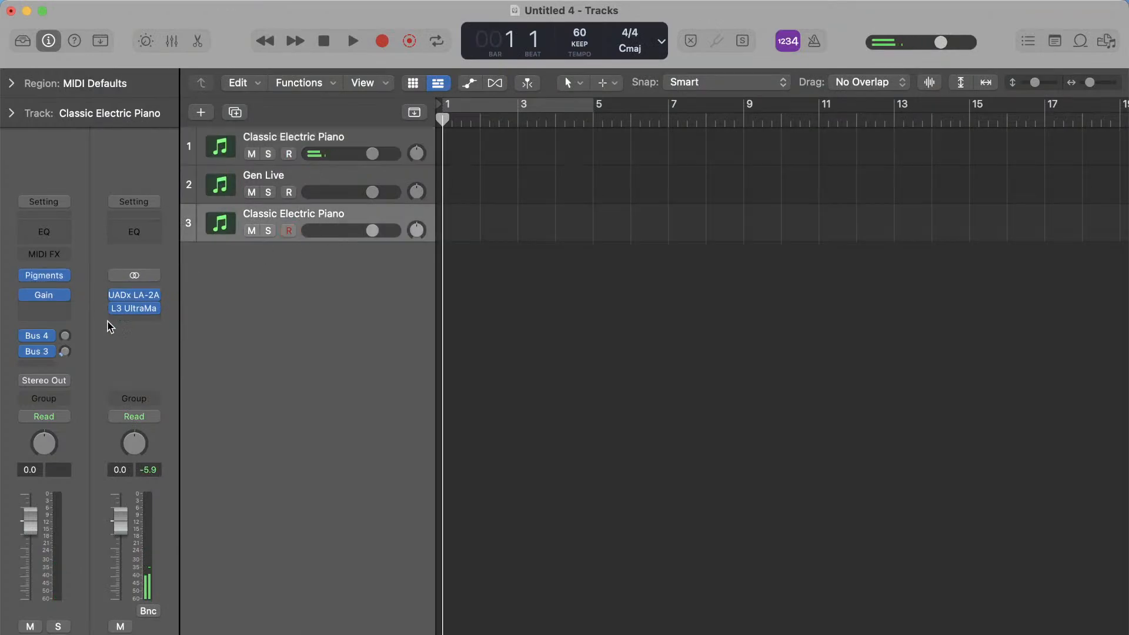
{"action": "left_click", "coordinate": [47, 275]}
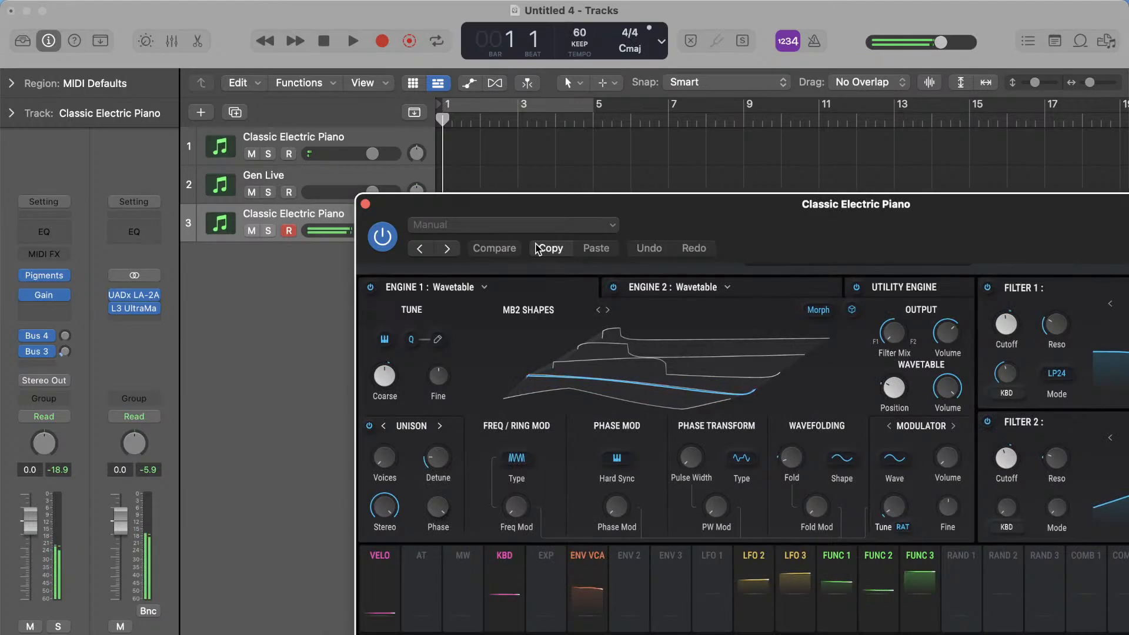
{"action": "left_click", "coordinate": [365, 205]}
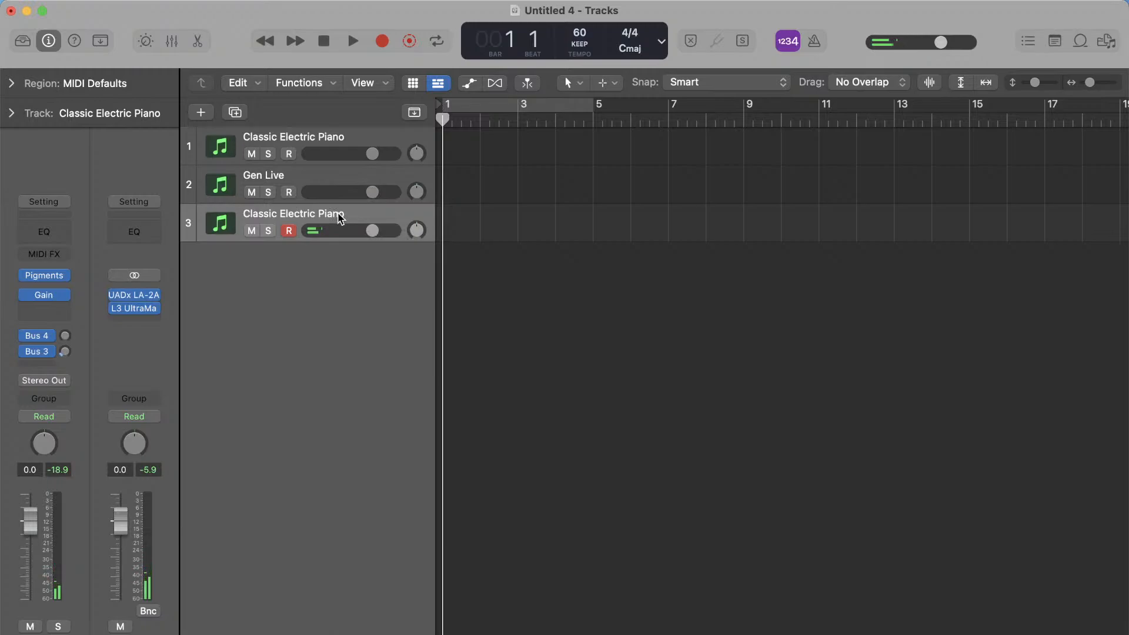
{"action": "key", "text": "super+BackSpace"}
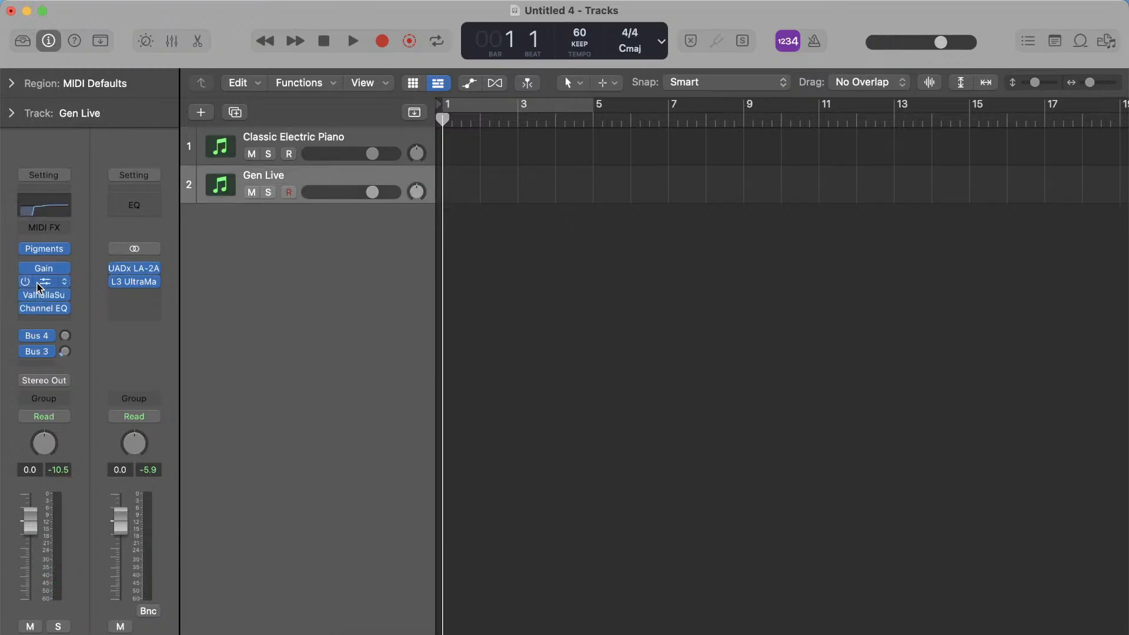
- Open Pigments on the Gen Live track and bypass the track's UADx Galaxy and Valhalla effects
{"action": "left_click", "coordinate": [49, 254]}
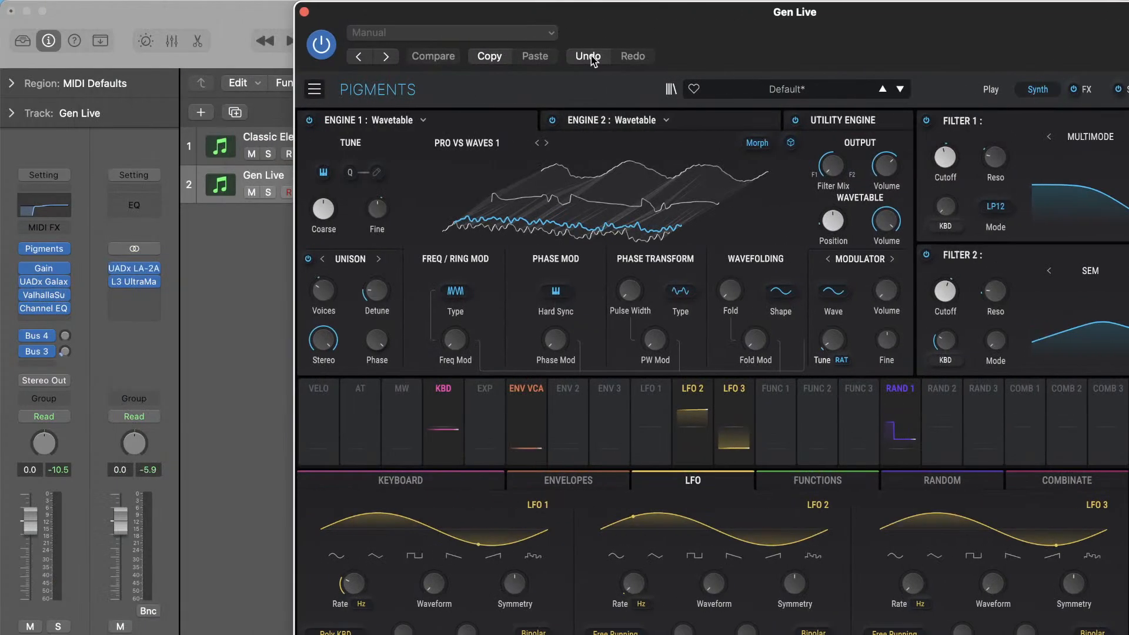
{"action": "left_click", "coordinate": [26, 287]}
{"action": "left_click", "coordinate": [25, 294]}
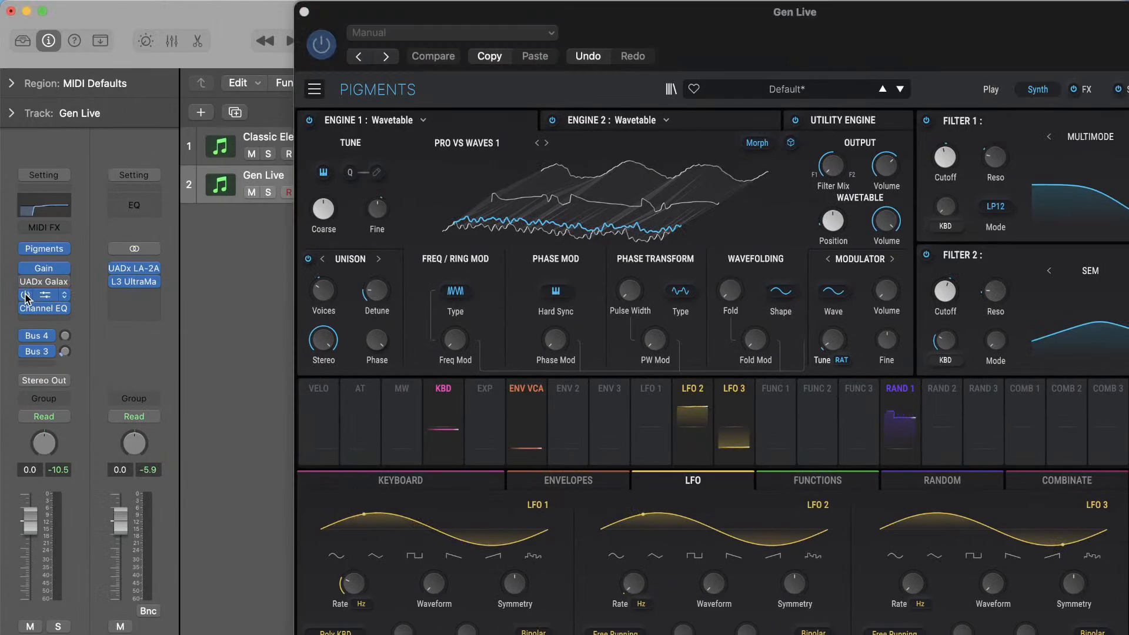
- Examine the Channel EQ on Gen Live and the LA-2A compressor and L3 UltraMaximizer on the Stereo Out
{"action": "left_click", "coordinate": [50, 207]}
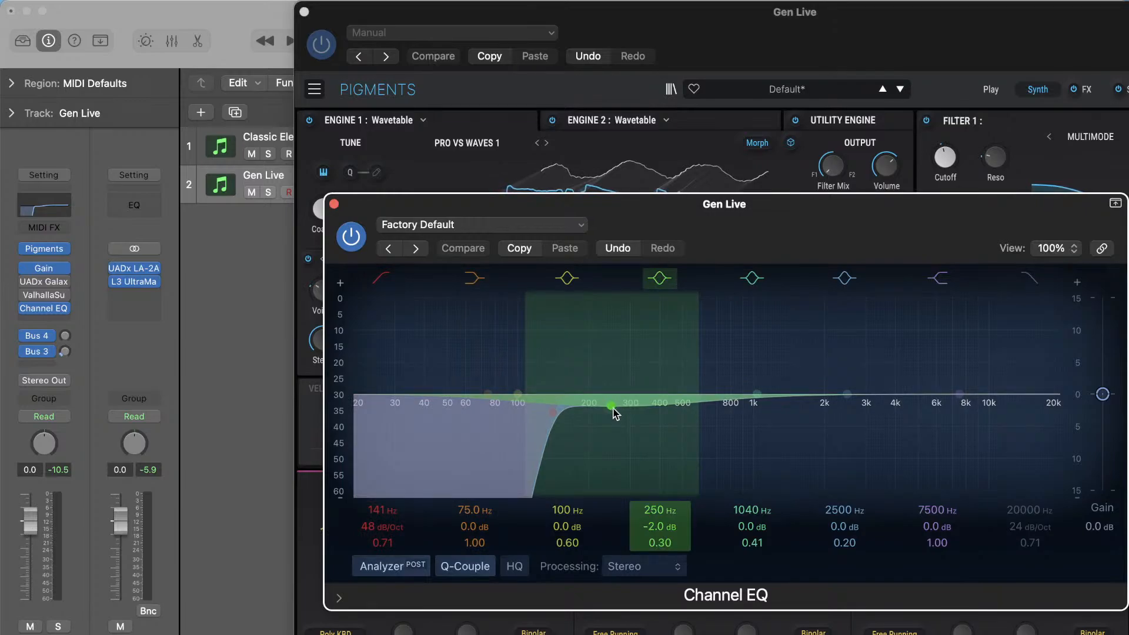
{"action": "left_click", "coordinate": [334, 205]}
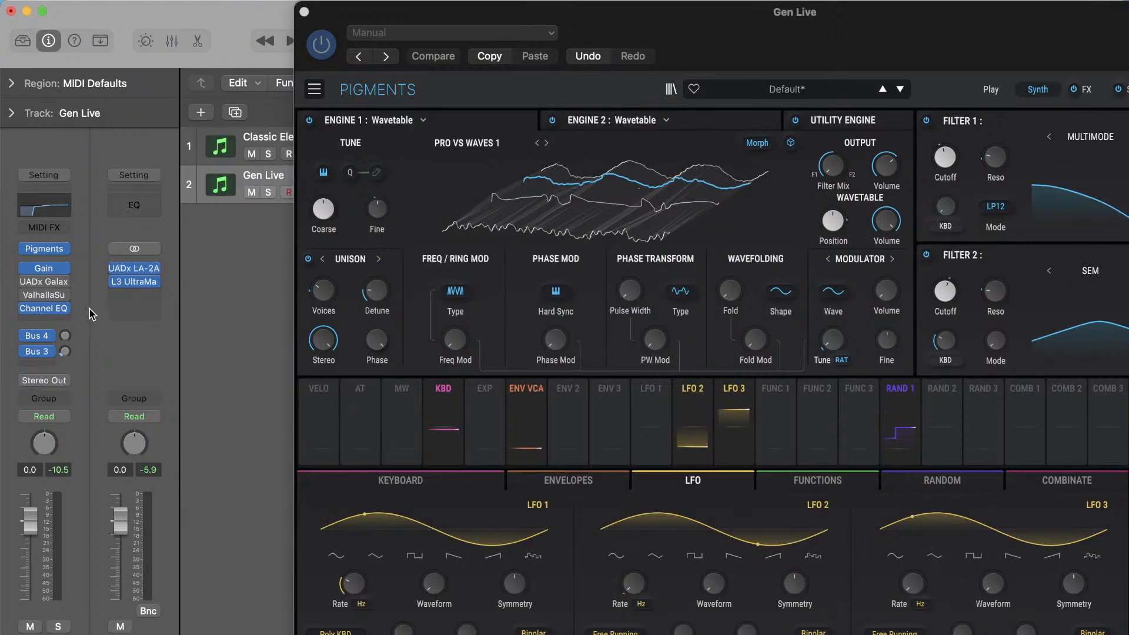
{"action": "left_click", "coordinate": [135, 273]}
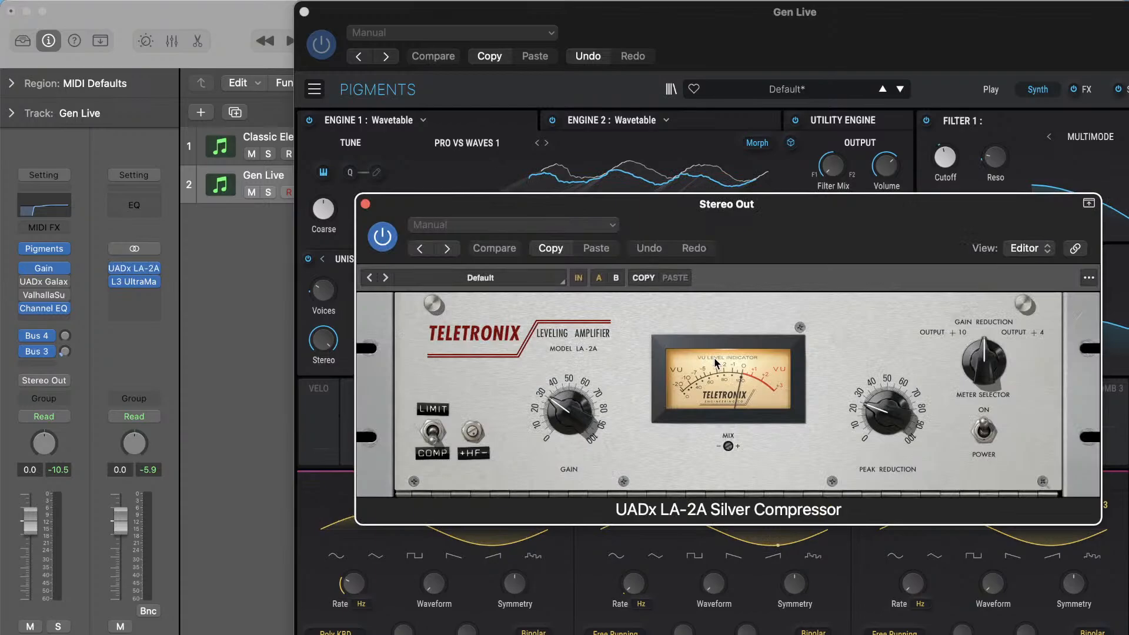
{"action": "left_click", "coordinate": [365, 203]}
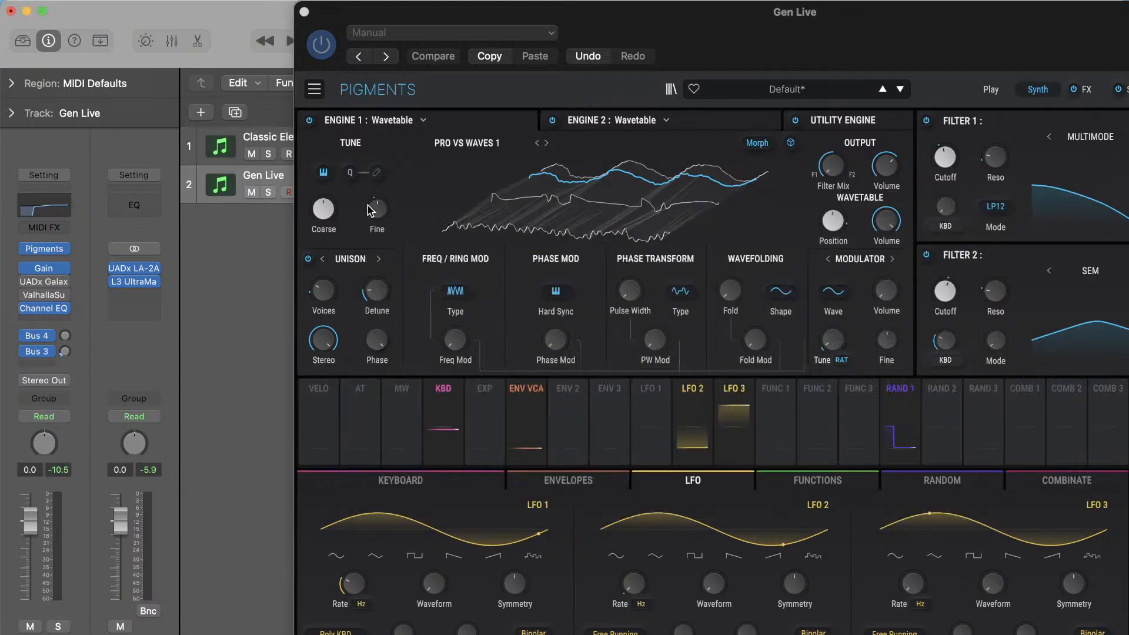
{"action": "left_click", "coordinate": [134, 283]}
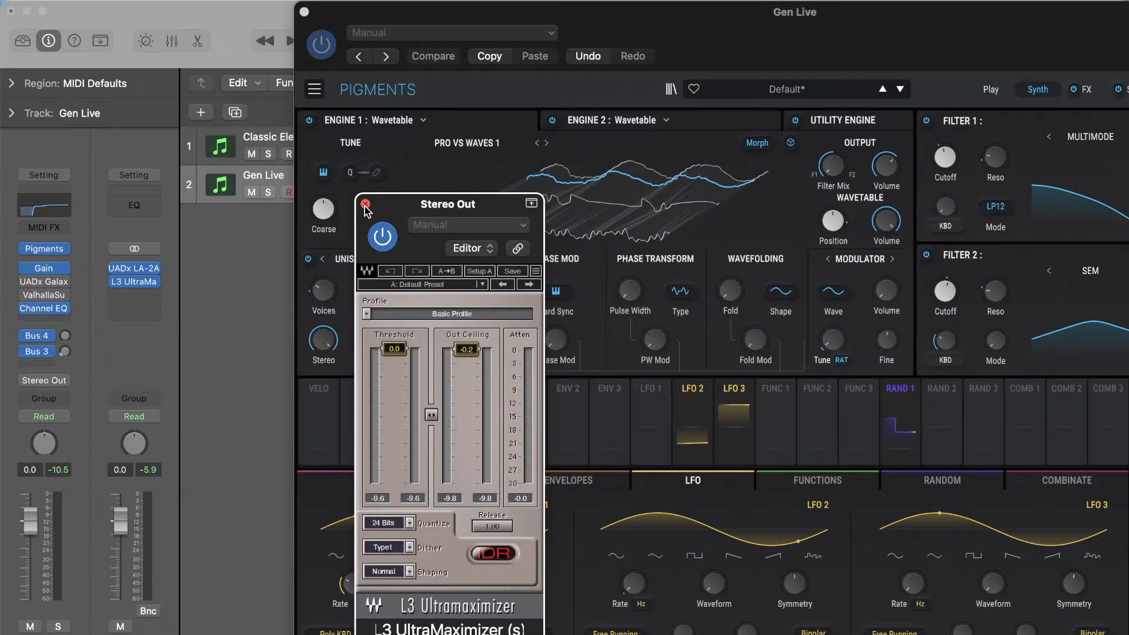
{"action": "left_click", "coordinate": [365, 204]}
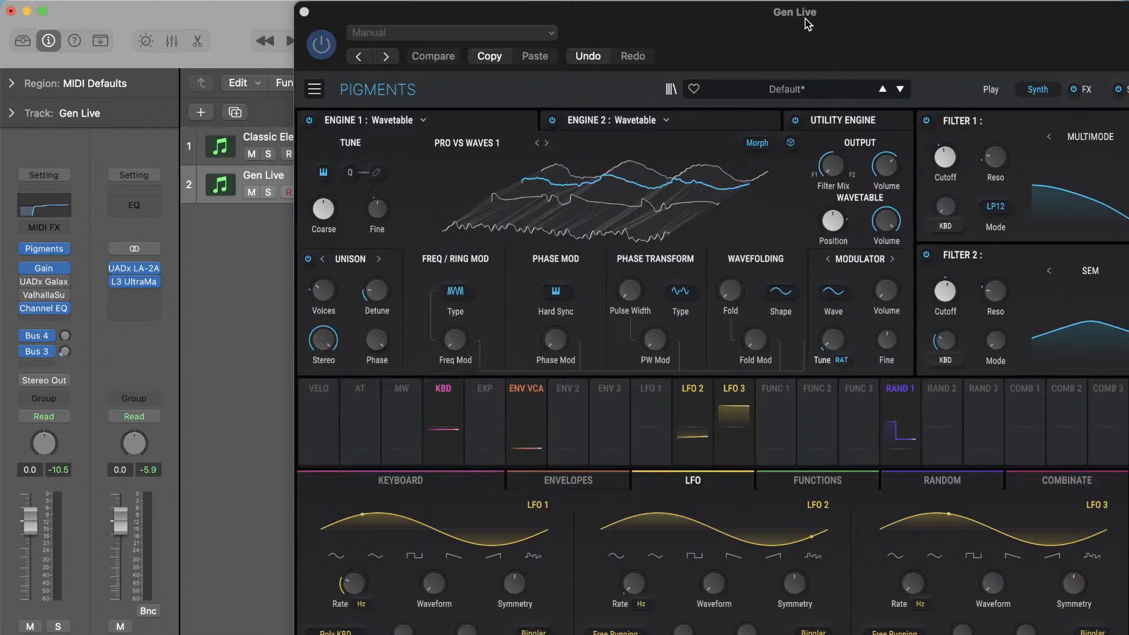
- Load the Default preset from the Template category in Pigments and reposition the plug-in window to show it in full
{"action": "left_click_drag", "start_coordinate": [814, 12], "coordinate": [758, 3]}
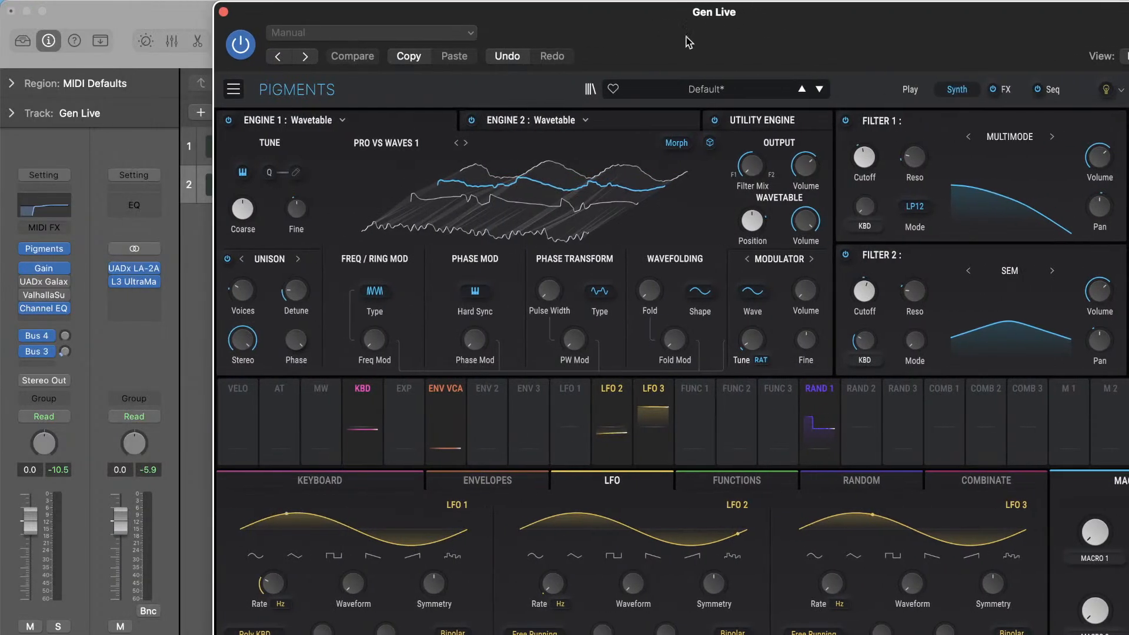
{"action": "left_click", "coordinate": [707, 92]}
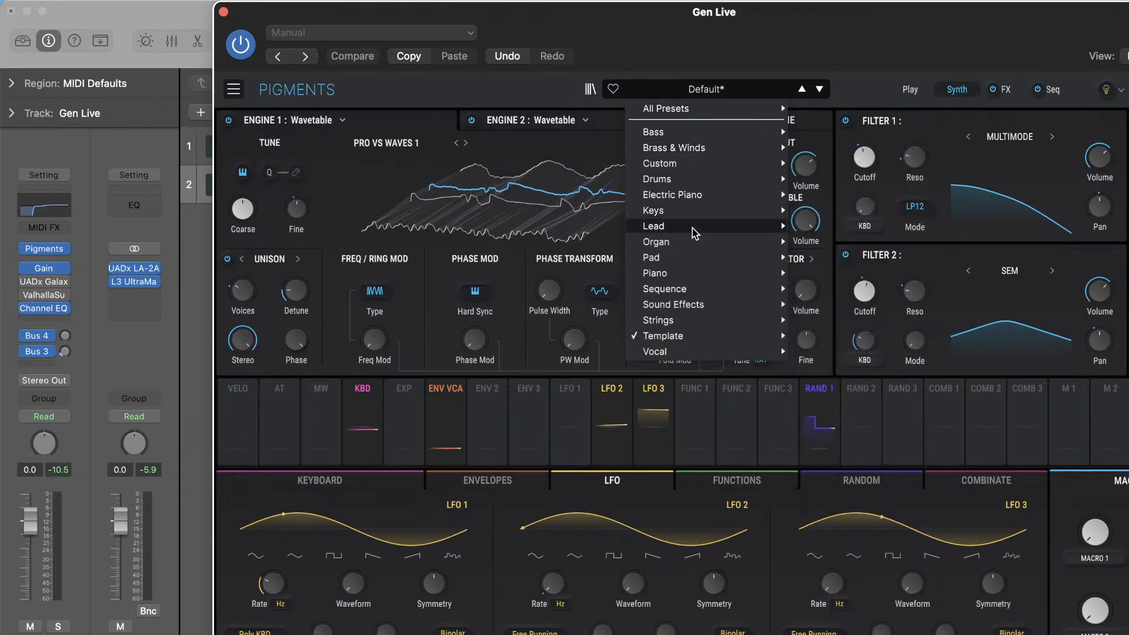
{"action": "mouse_move", "coordinate": [688, 309]}
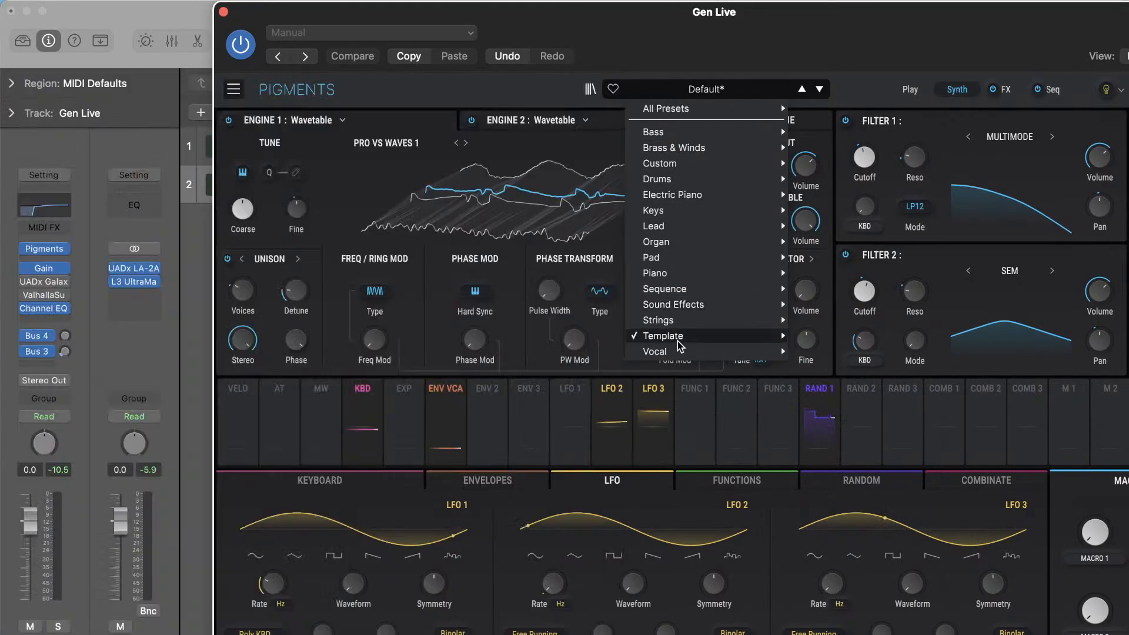
{"action": "mouse_move", "coordinate": [676, 335]}
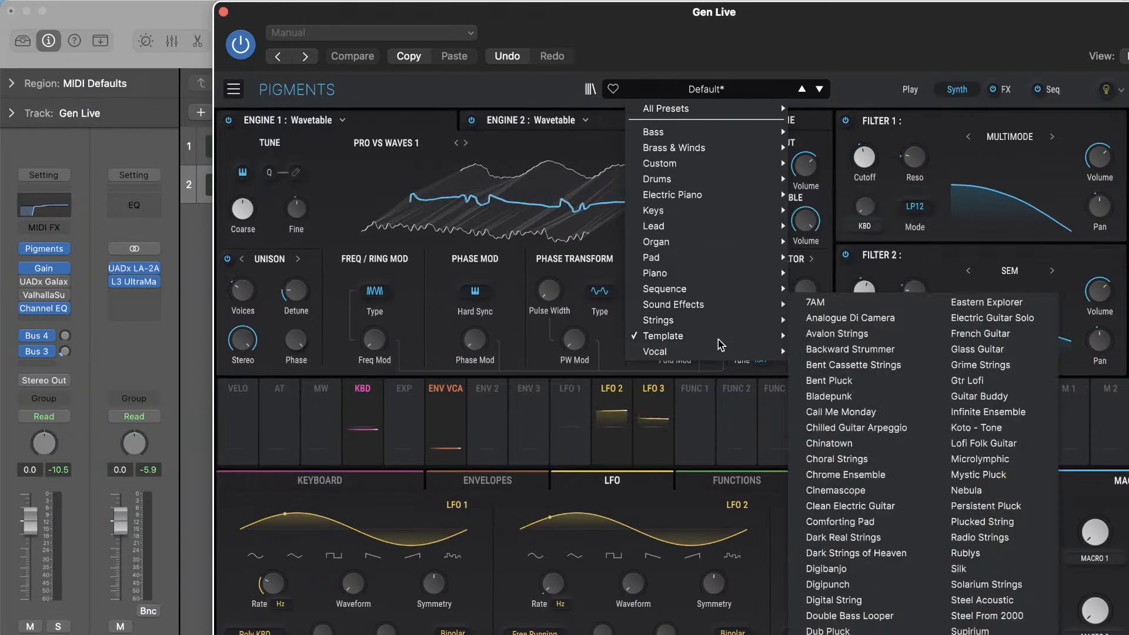
{"action": "mouse_move", "coordinate": [731, 342]}
{"action": "left_click", "coordinate": [821, 210]}
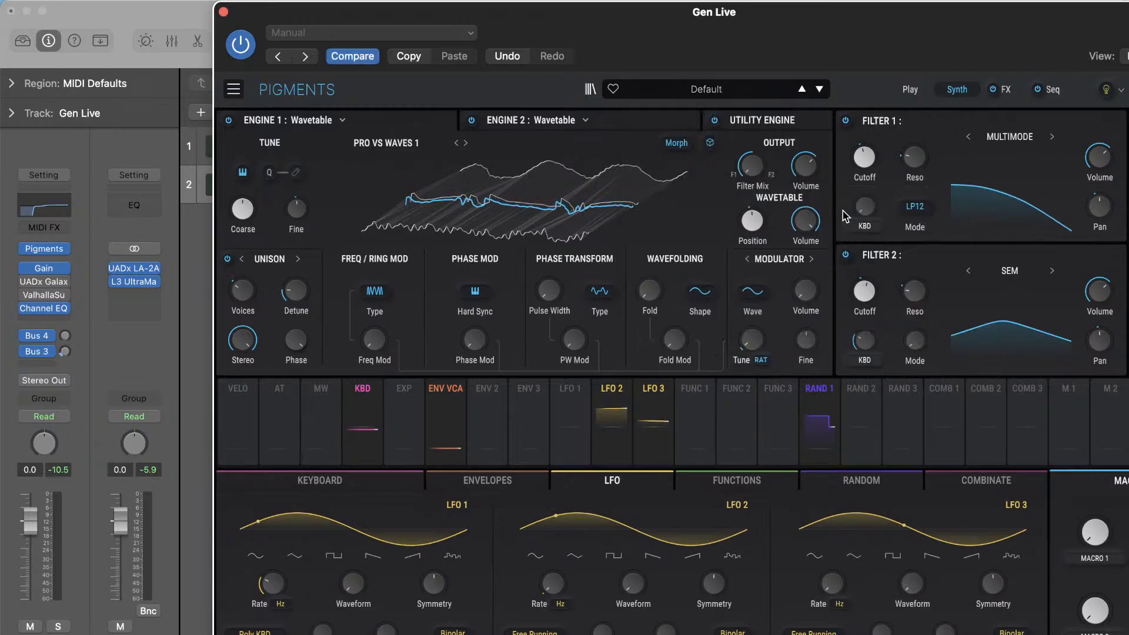
{"action": "left_click_drag", "start_coordinate": [715, 27], "coordinate": [636, 26]}
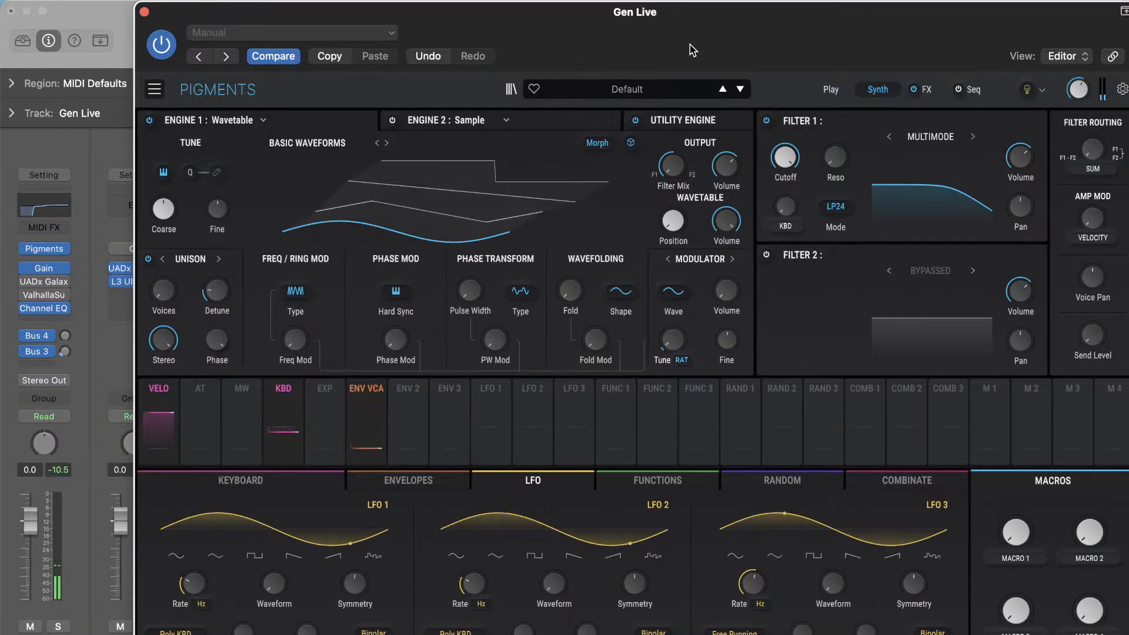
{"action": "left_click_drag", "start_coordinate": [670, 30], "coordinate": [640, 21]}
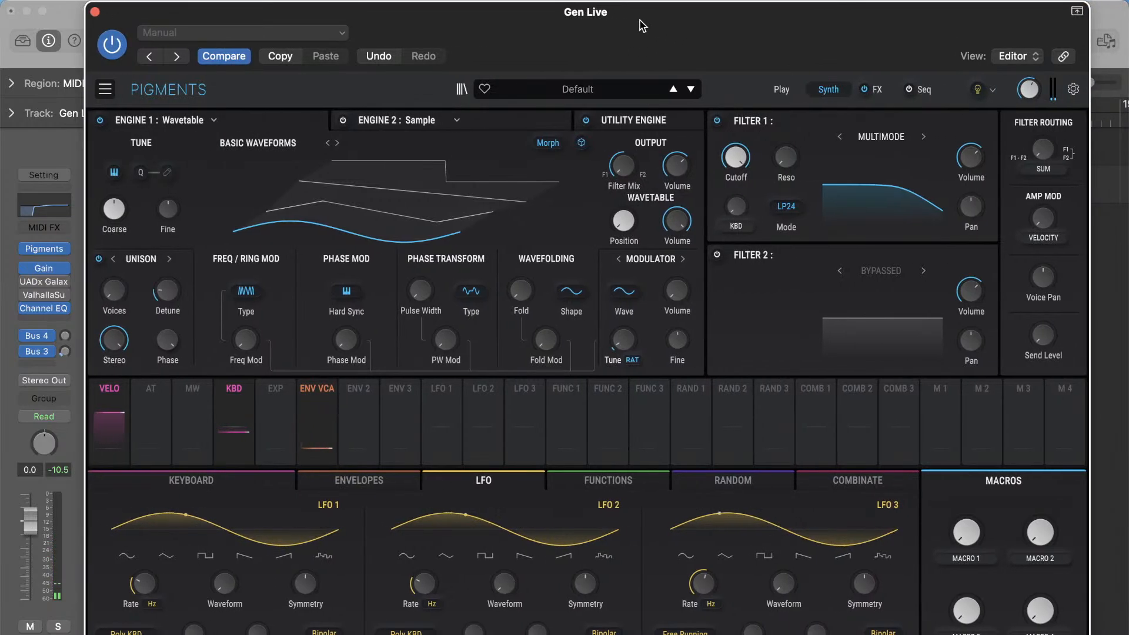
- Turn on the Pigments sequencer and give its pitch track a custom scale containing only C, E, G and B
{"action": "left_click", "coordinate": [924, 91]}
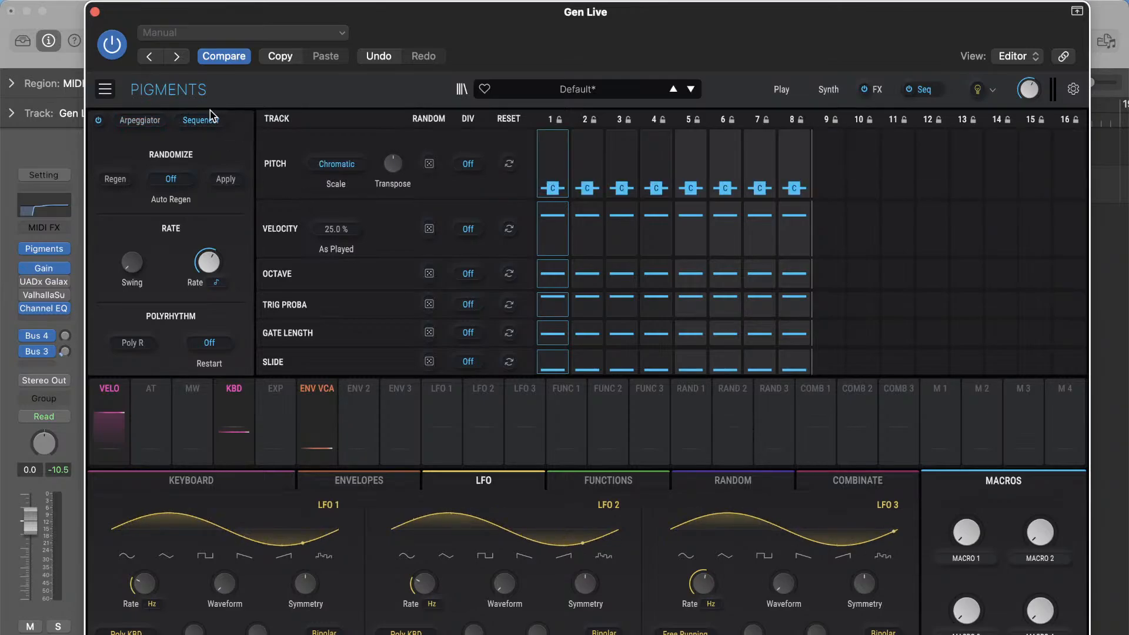
{"action": "left_click", "coordinate": [339, 169]}
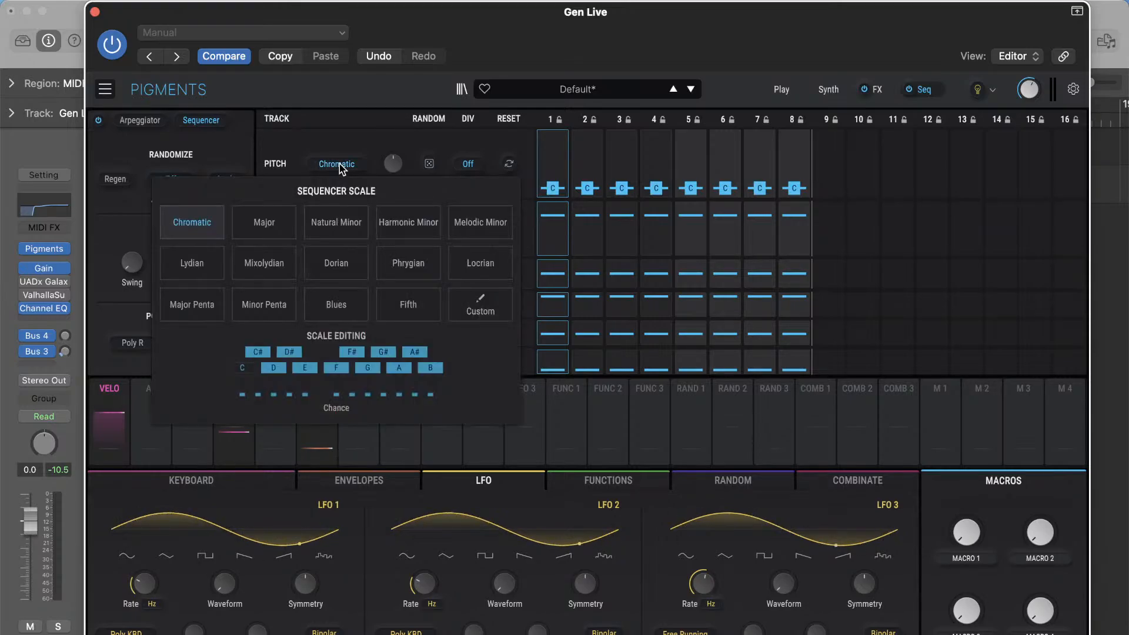
{"action": "left_click", "coordinate": [480, 309]}
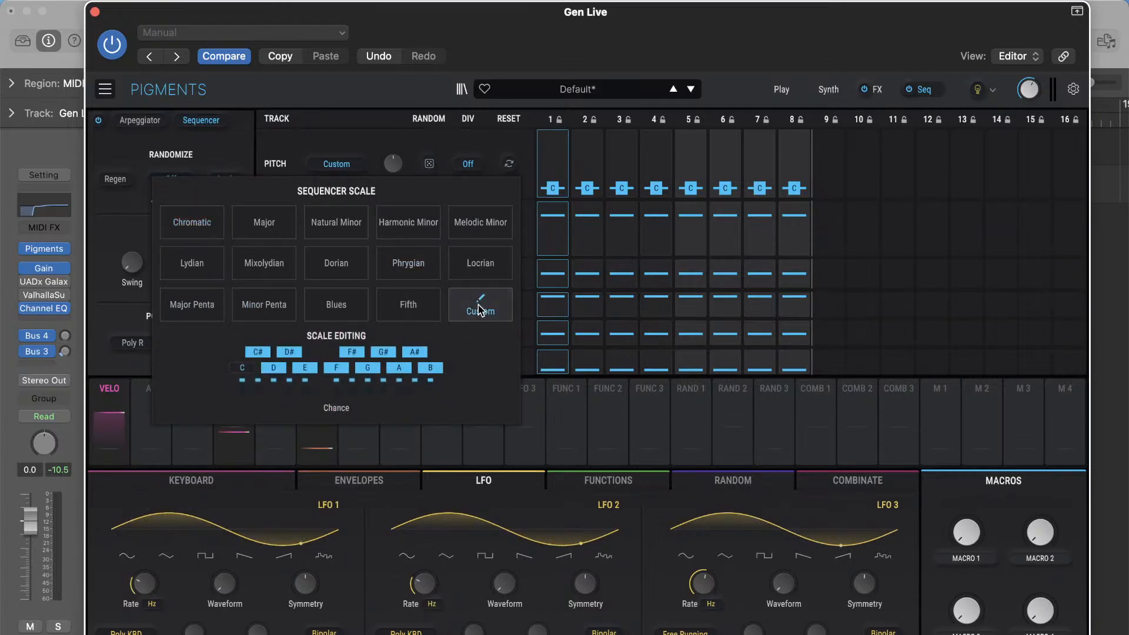
{"action": "left_click", "coordinate": [418, 354]}
{"action": "left_click", "coordinate": [383, 351]}
{"action": "left_click", "coordinate": [352, 352]}
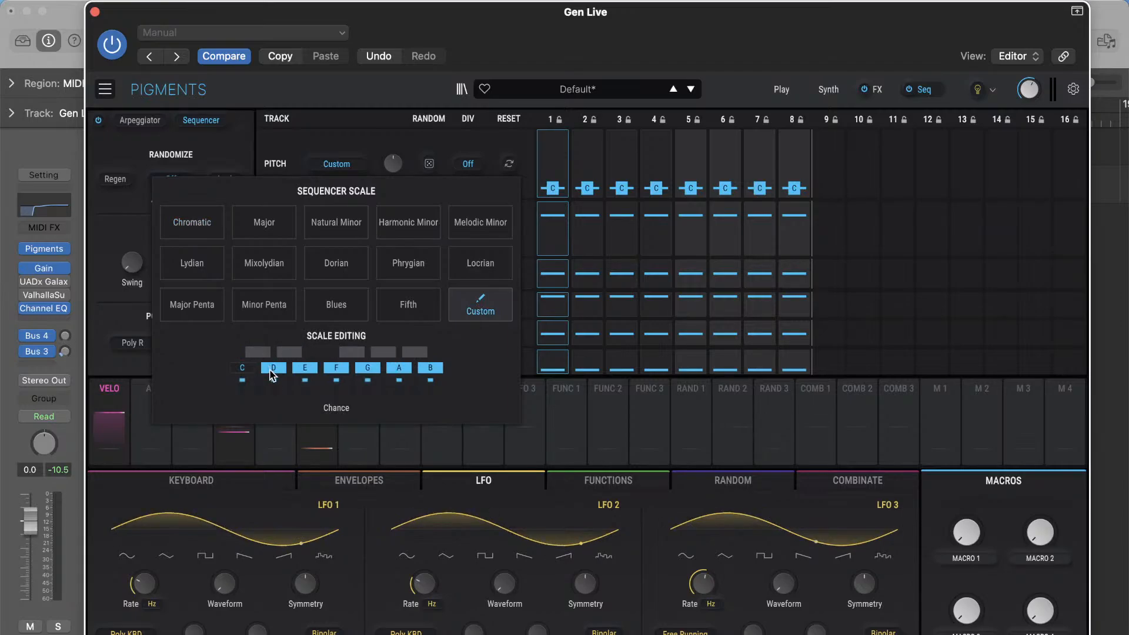
{"action": "left_click", "coordinate": [272, 369]}
{"action": "left_click", "coordinate": [341, 369]}
{"action": "left_click", "coordinate": [404, 368]}
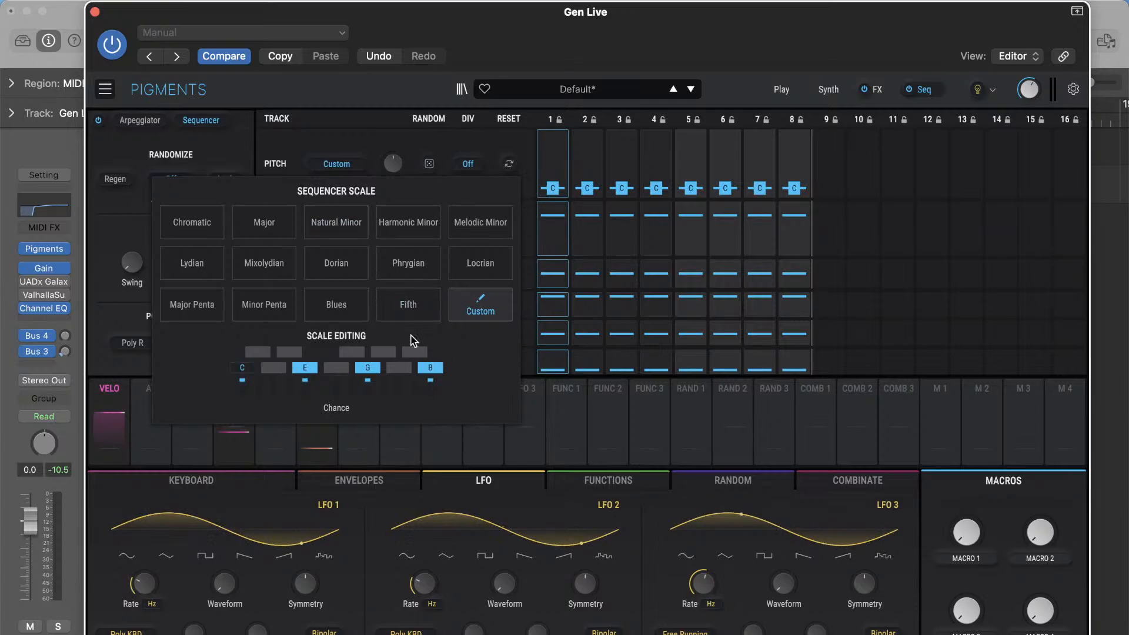
{"action": "left_click", "coordinate": [400, 140]}
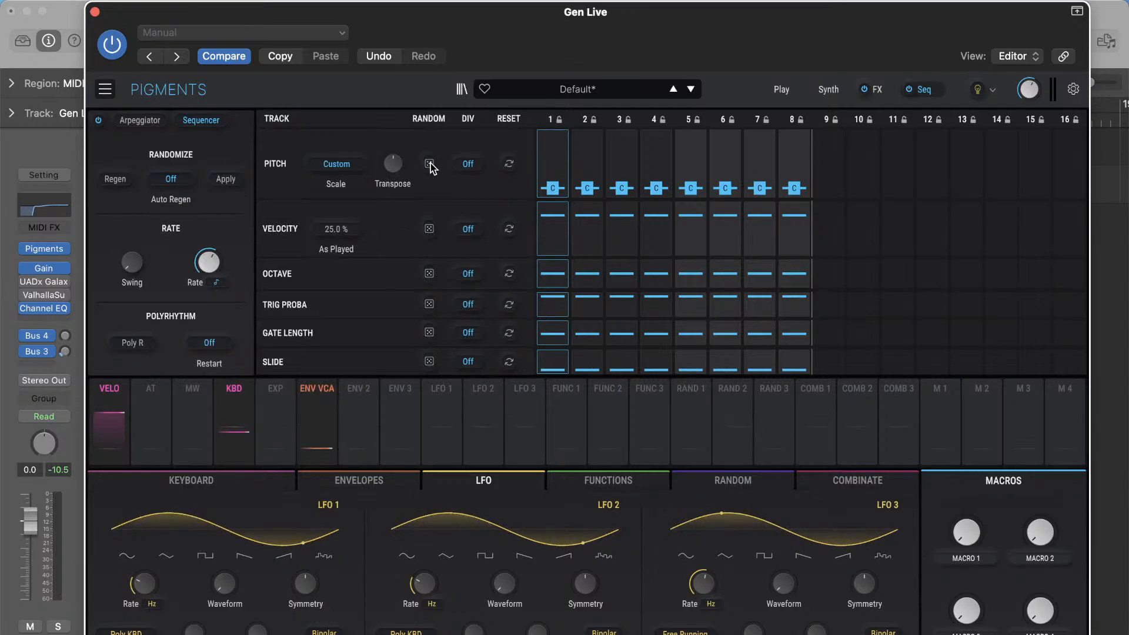
- Raise the random amount on the sequencer's pitch track and check the notes in its custom scale
{"action": "mouse_move", "coordinate": [430, 166]}
{"action": "left_click_drag", "start_coordinate": [620, 27], "coordinate": [609, 156]}
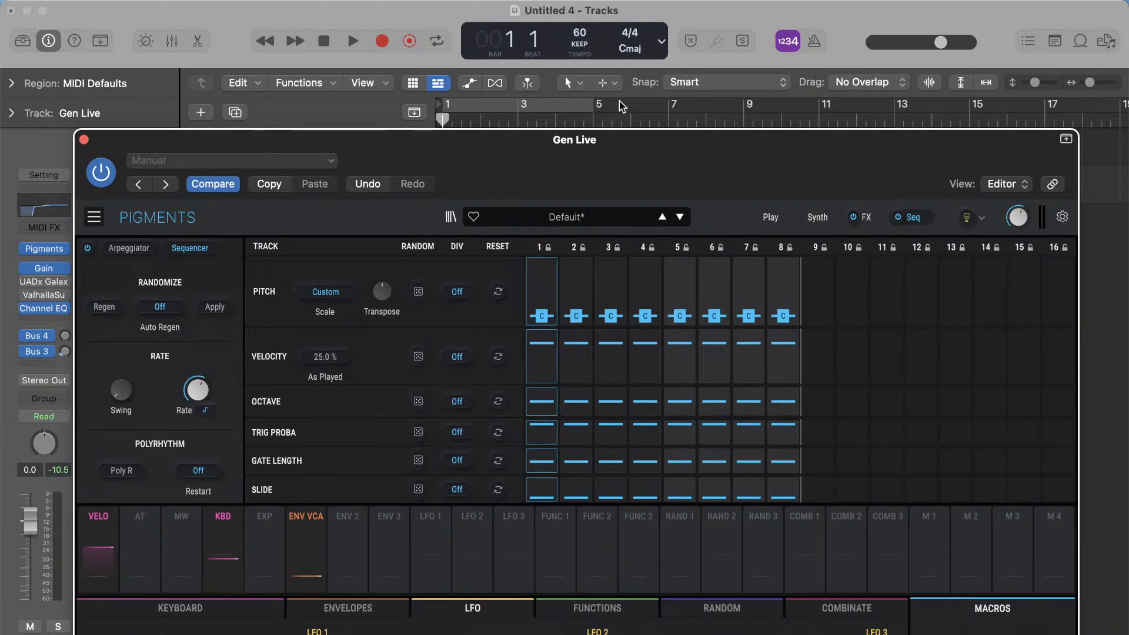
{"action": "left_click_drag", "start_coordinate": [614, 151], "coordinate": [618, 19]}
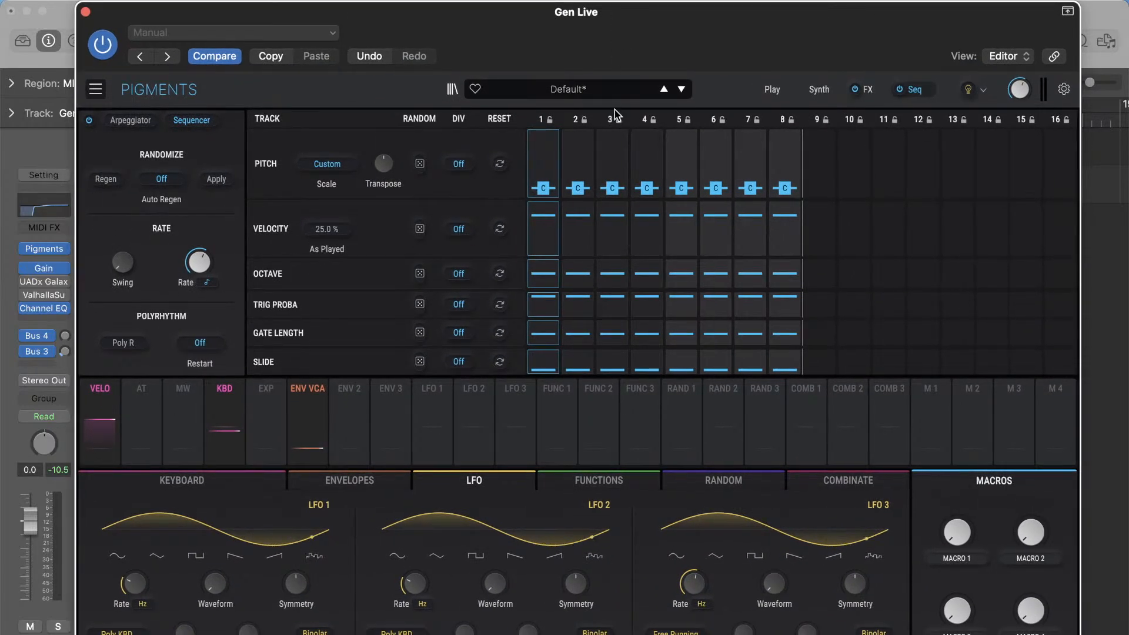
{"action": "mouse_move", "coordinate": [685, 180]}
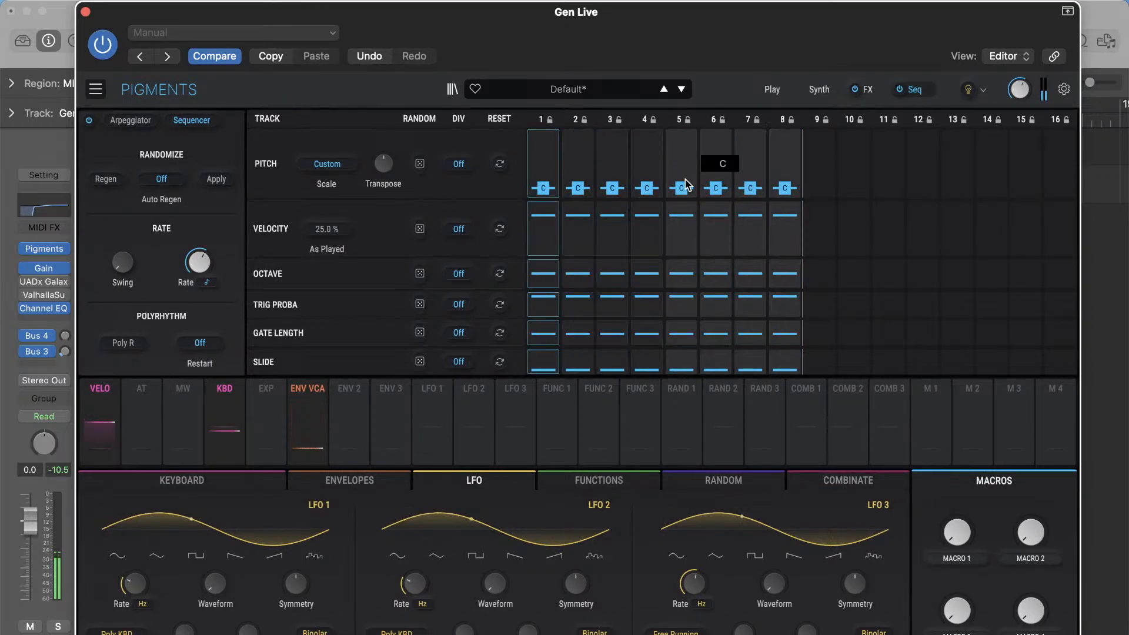
{"action": "left_click_drag", "start_coordinate": [419, 165], "coordinate": [420, 41]}
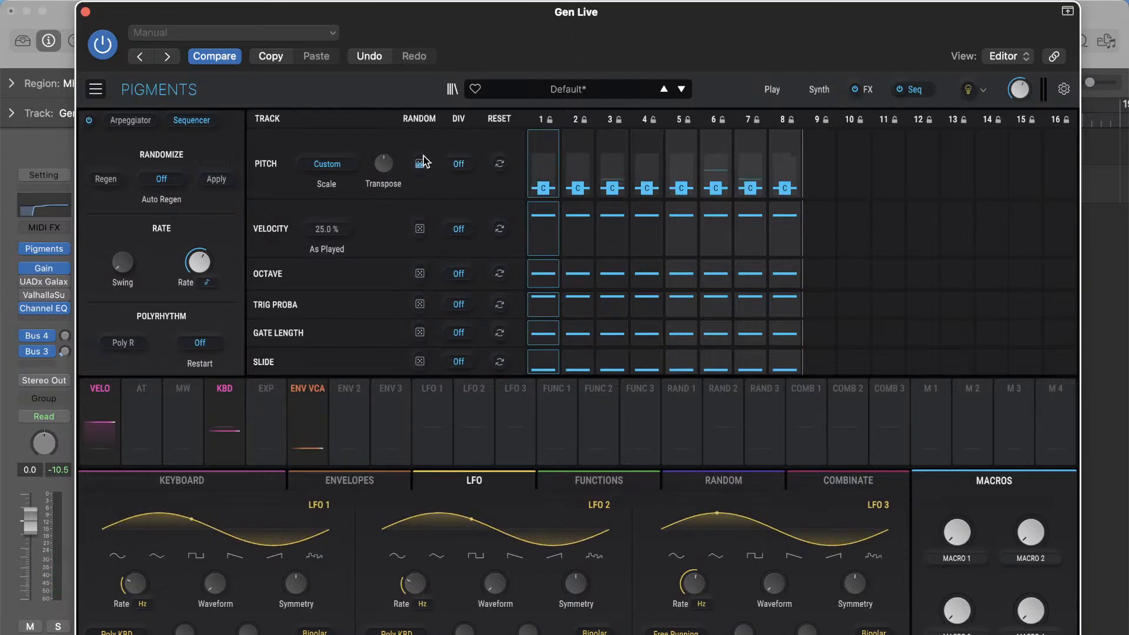
{"action": "left_click_drag", "start_coordinate": [421, 168], "coordinate": [421, 158]}
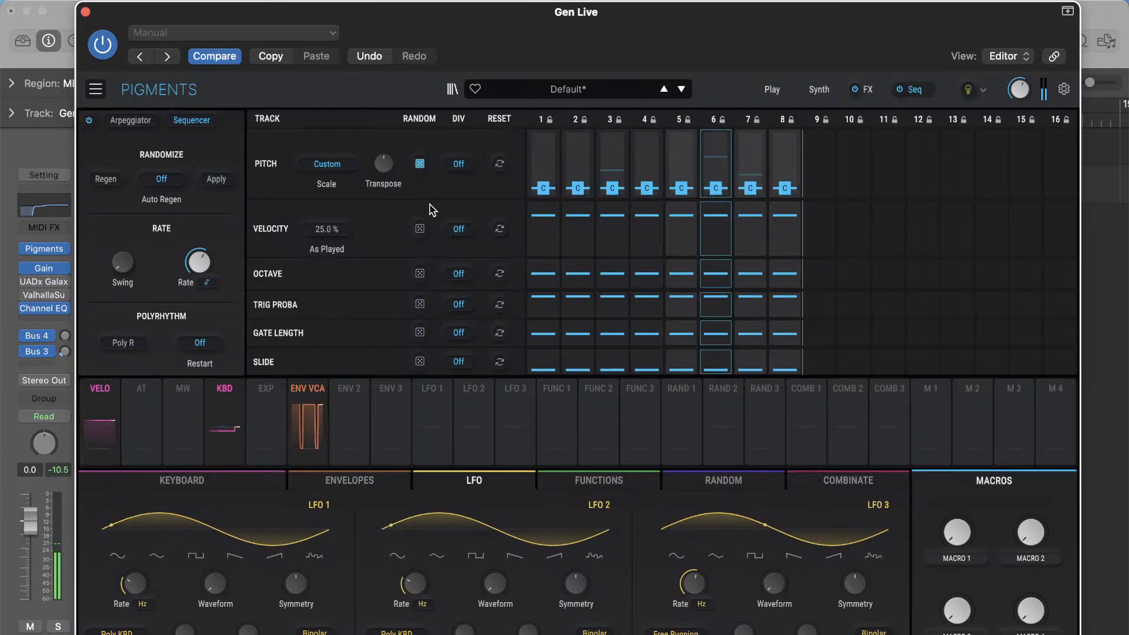
{"action": "left_click", "coordinate": [330, 166]}
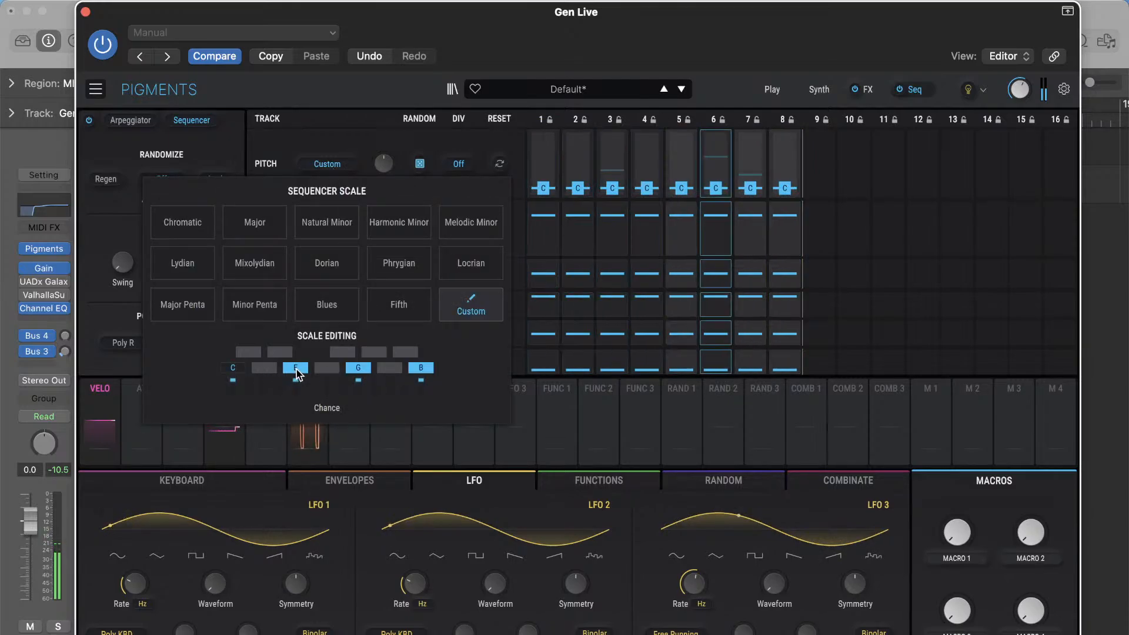
{"action": "left_click", "coordinate": [474, 153]}
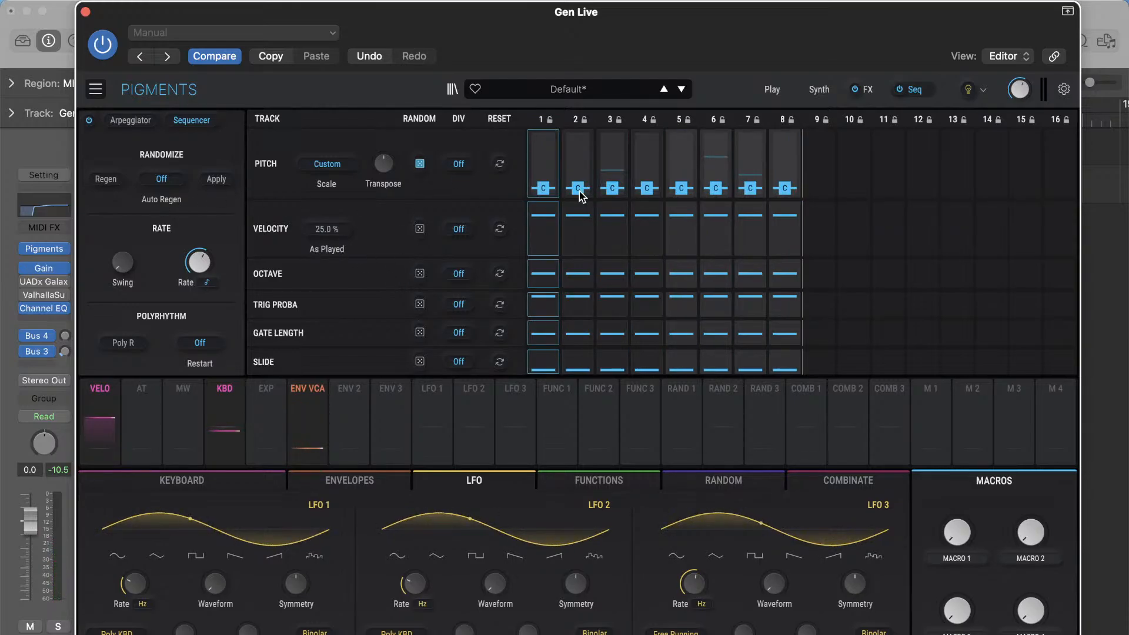
- Set the sequencer's Auto Regen to 2 bars and check the notes in the pitch track's custom scale
{"action": "mouse_move", "coordinate": [784, 192]}
{"action": "mouse_move", "coordinate": [574, 155]}
{"action": "left_click", "coordinate": [162, 179]}
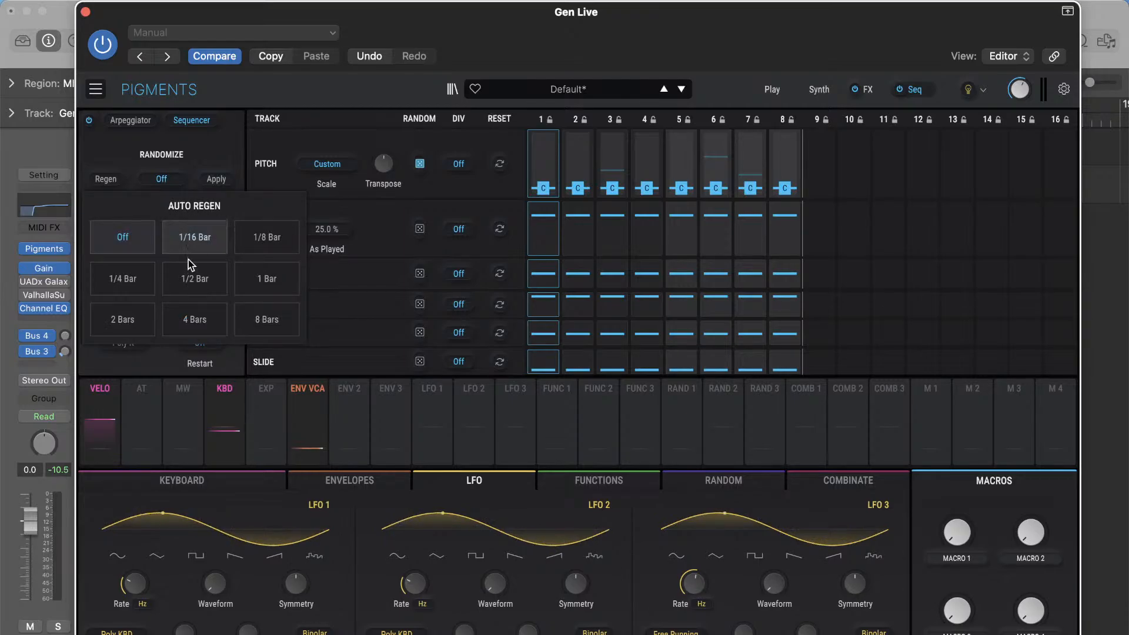
{"action": "left_click", "coordinate": [133, 324]}
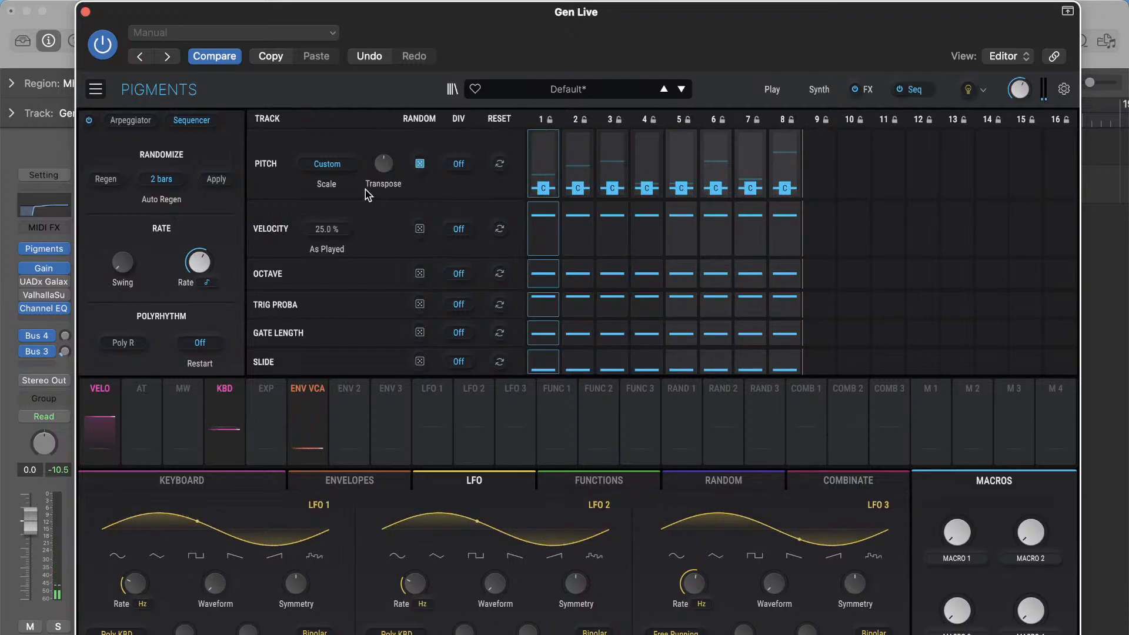
{"action": "left_click", "coordinate": [343, 166]}
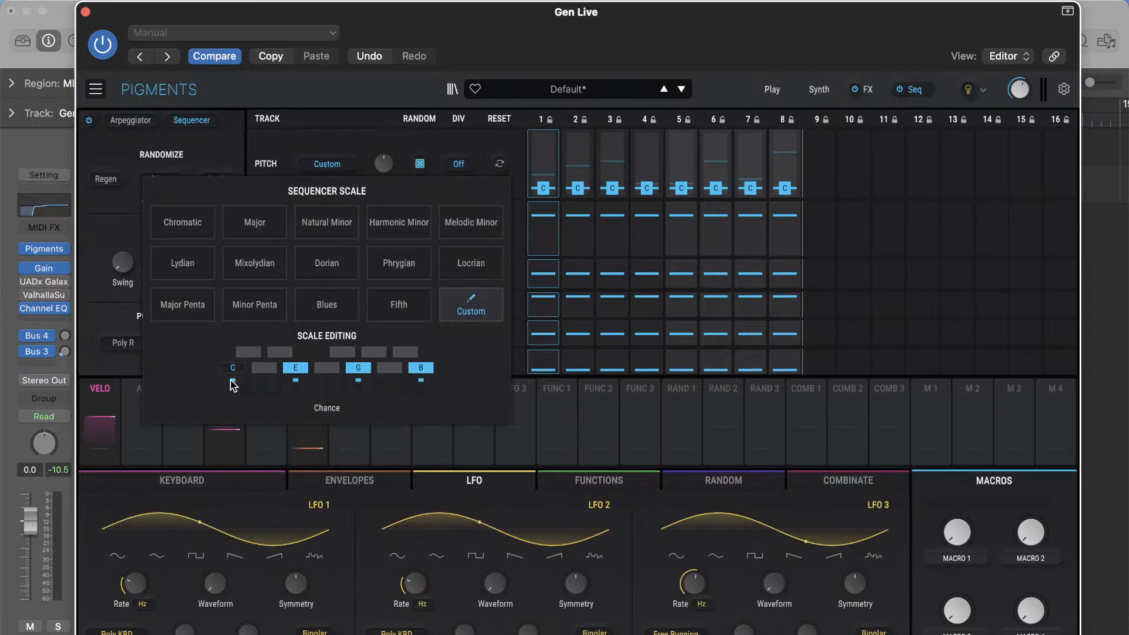
{"action": "left_click", "coordinate": [355, 141]}
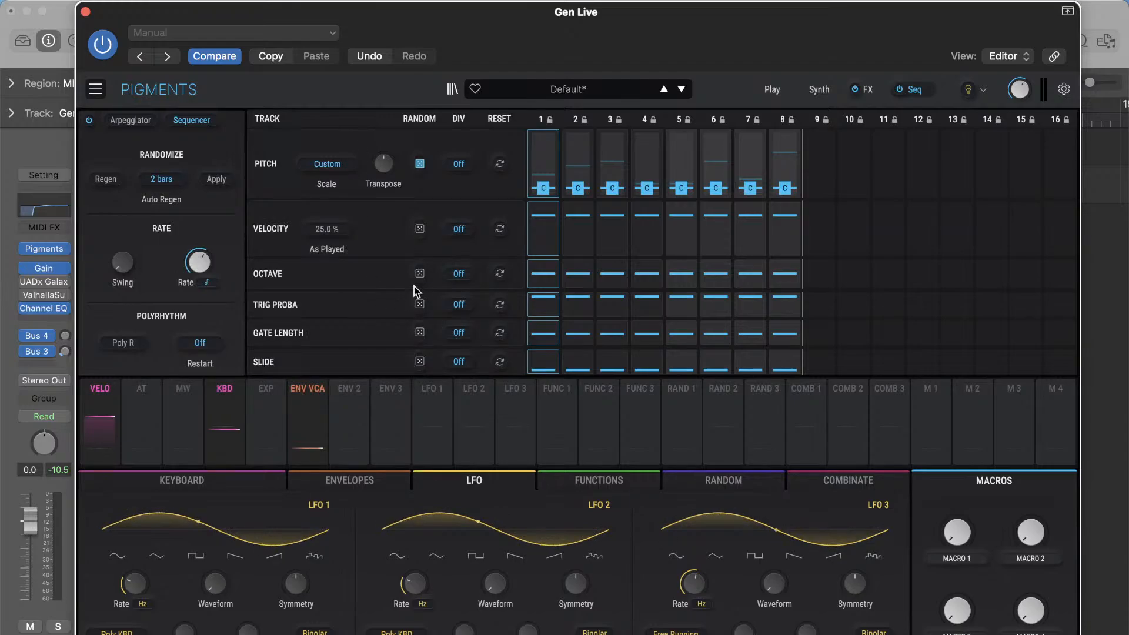
- Raise the random amount on the sequencer's octave track so that notes can shift between octaves
{"action": "mouse_move", "coordinate": [422, 276]}
{"action": "left_click_drag", "start_coordinate": [422, 277], "coordinate": [422, 223]}
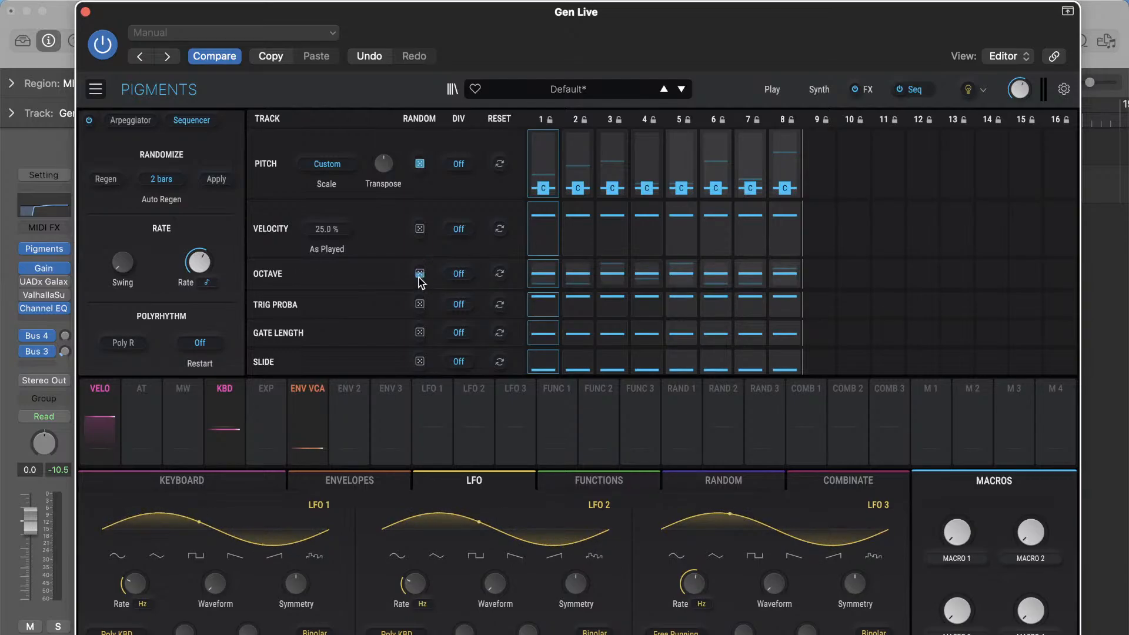
{"action": "left_click_drag", "start_coordinate": [421, 281], "coordinate": [421, 278]}
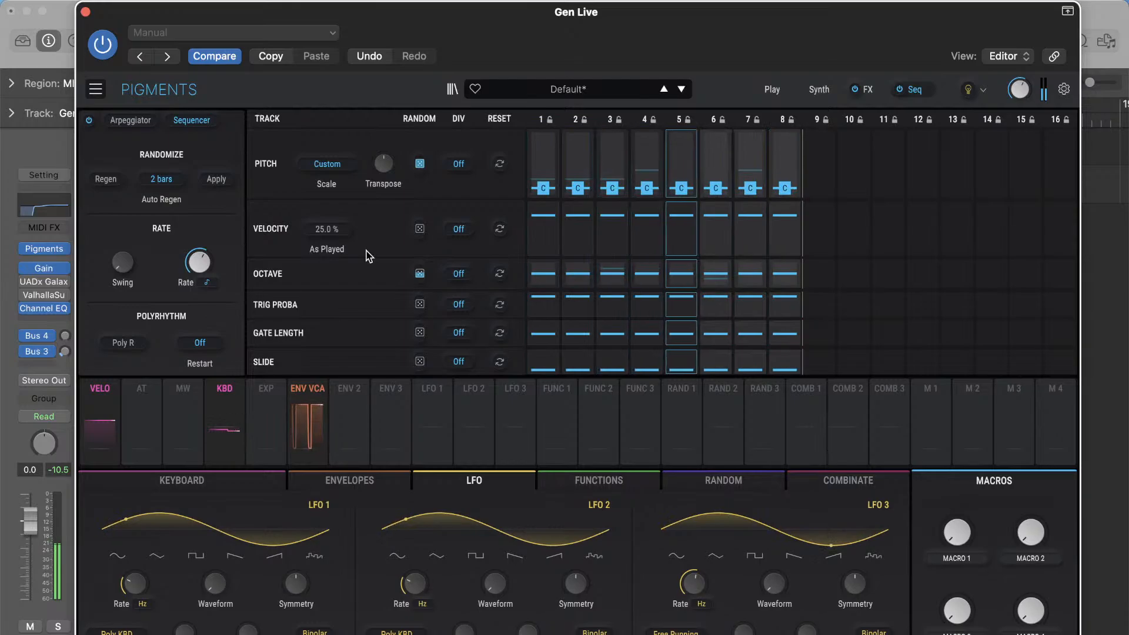
{"action": "mouse_move", "coordinate": [420, 281]}
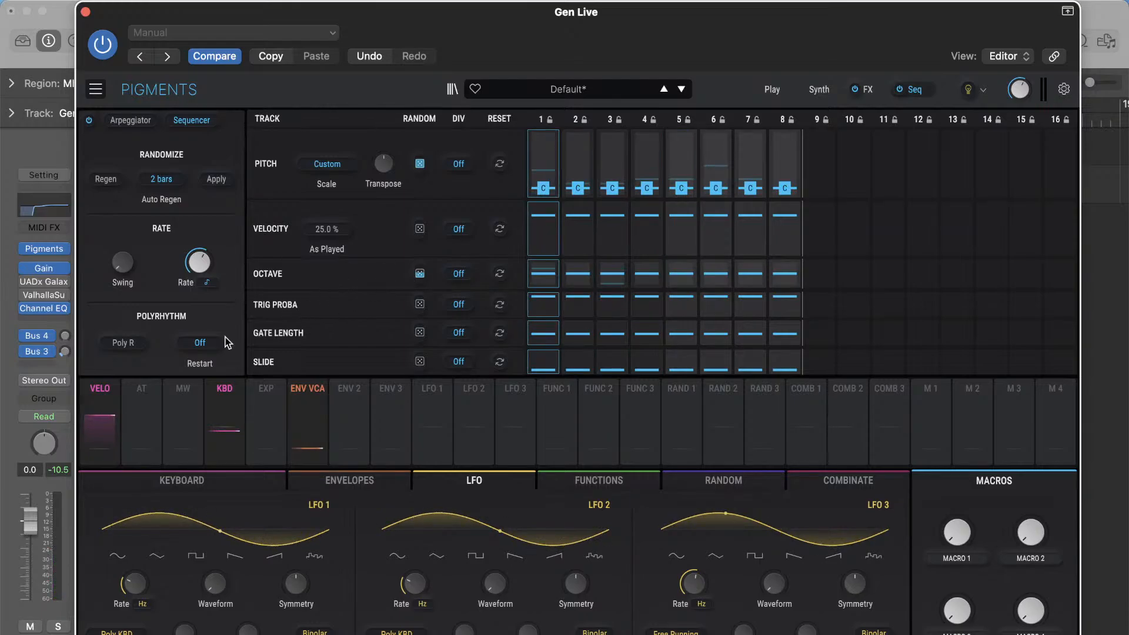
- Turn on the sequencer's polyrhythm mode and set its restart to 4 bars
{"action": "left_click", "coordinate": [132, 347]}
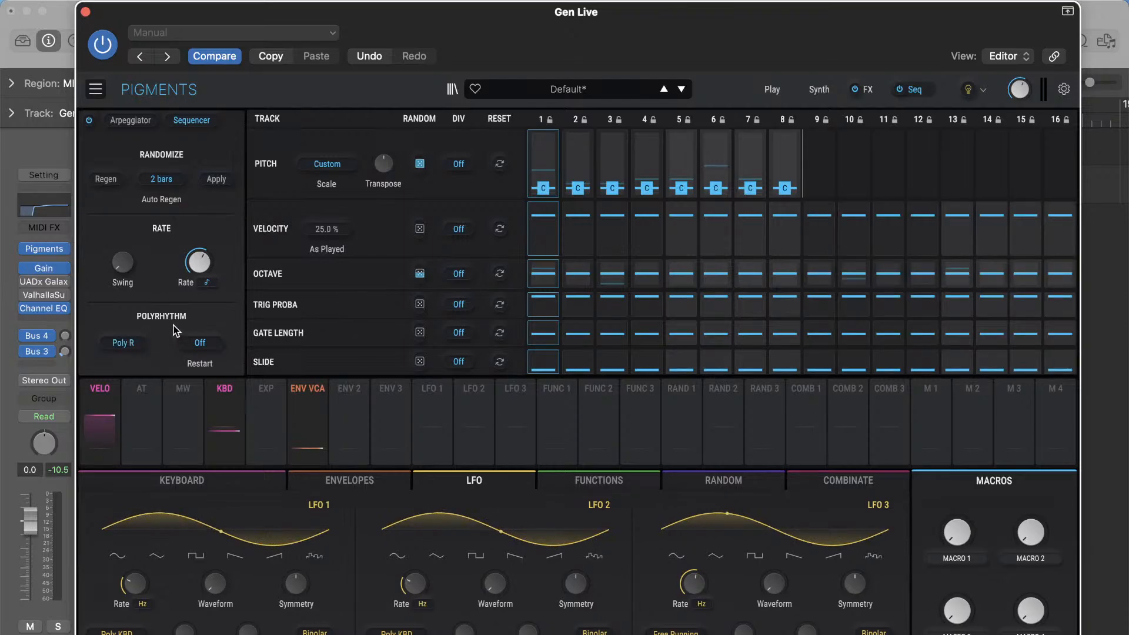
{"action": "left_click", "coordinate": [204, 344]}
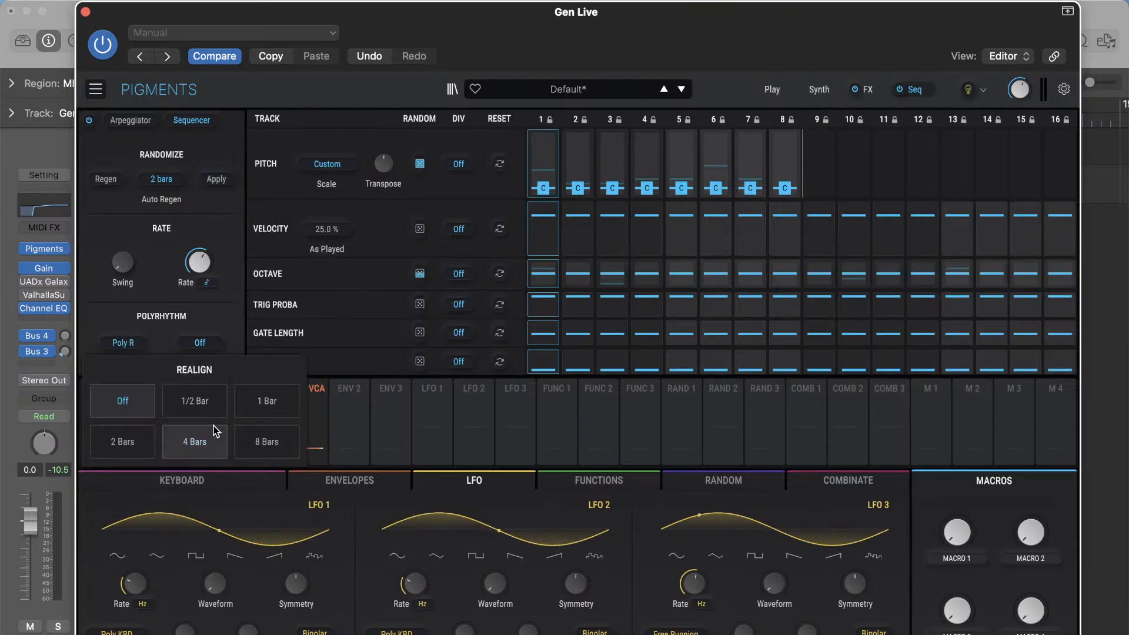
{"action": "left_click", "coordinate": [189, 444]}
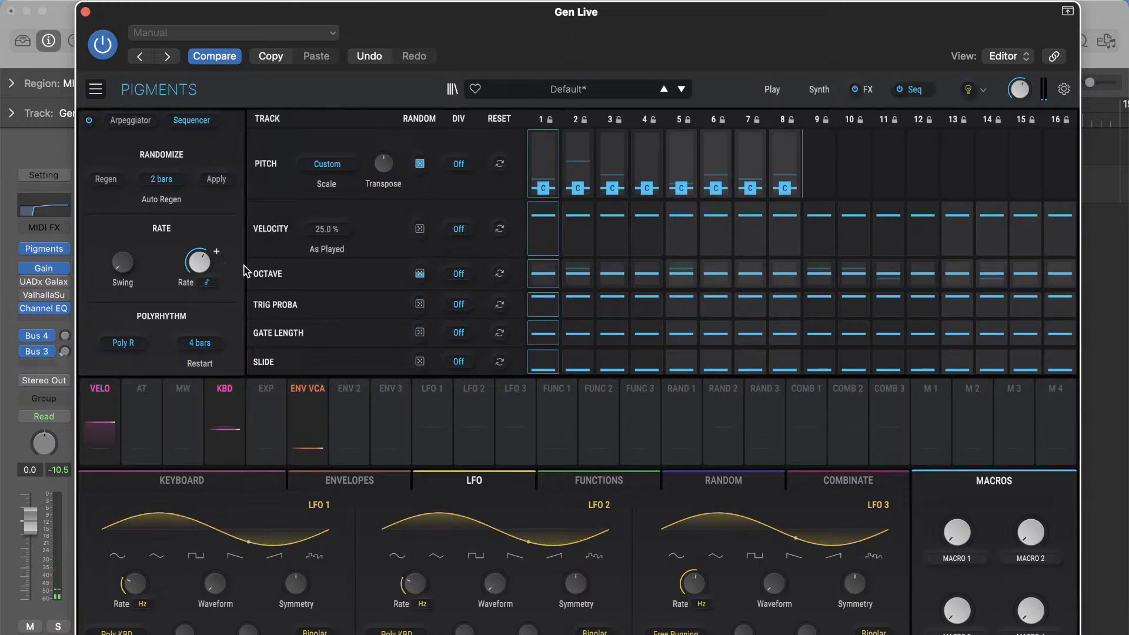
- Lower the sequencer's rate and slow down the rate of LFO 3
{"action": "mouse_move", "coordinate": [204, 263]}
{"action": "left_click", "coordinate": [194, 263]}
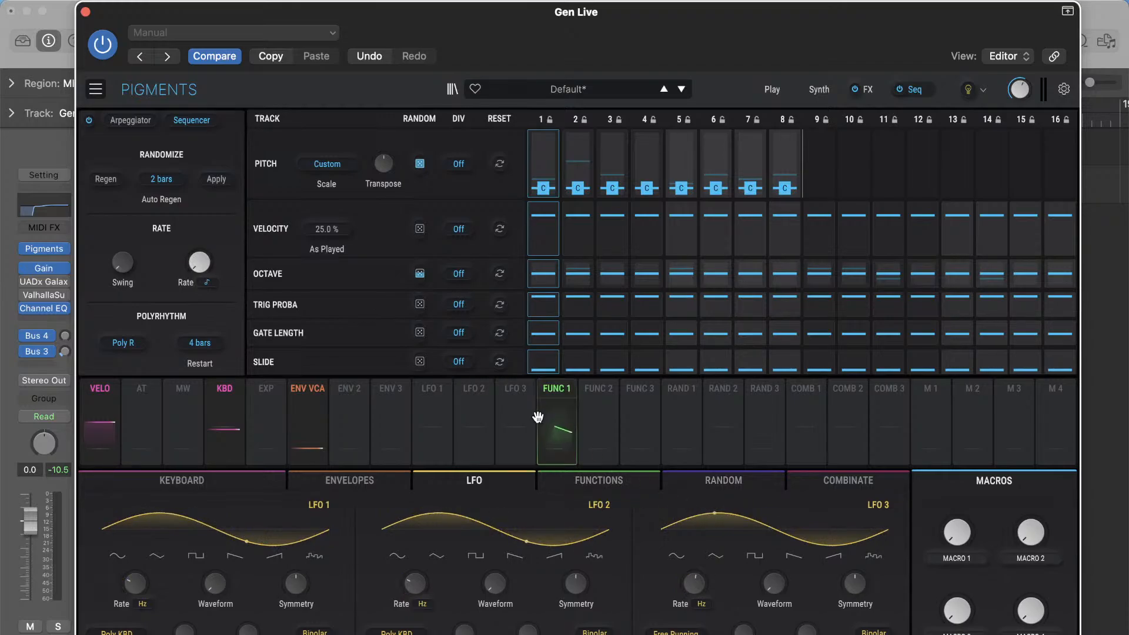
{"action": "left_click", "coordinate": [524, 401]}
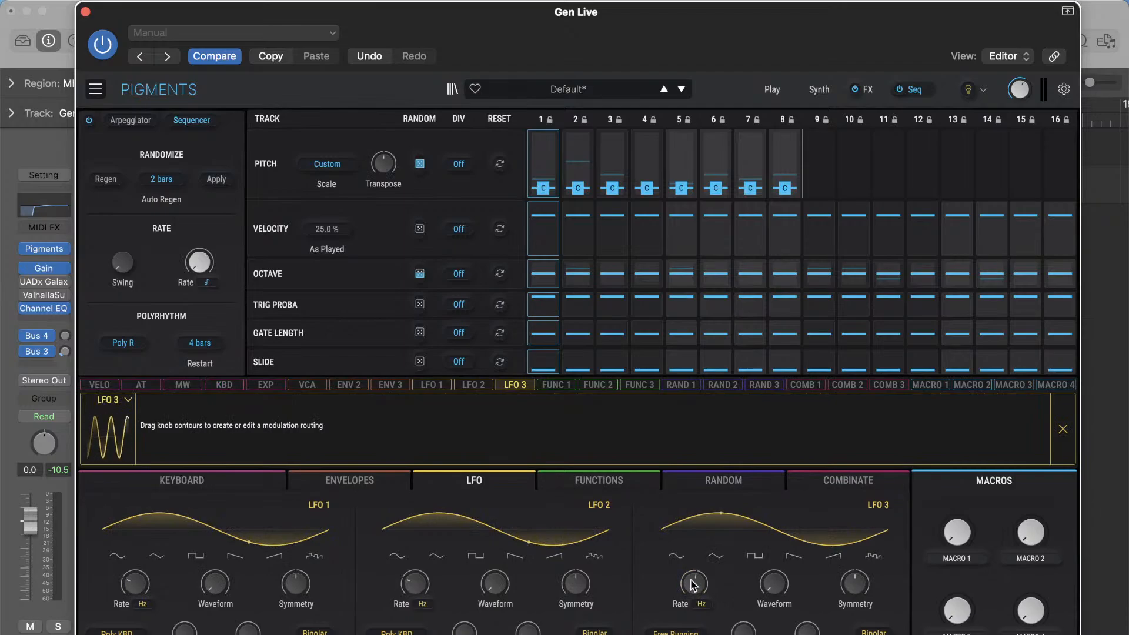
{"action": "left_click_drag", "start_coordinate": [694, 583], "coordinate": [694, 613]}
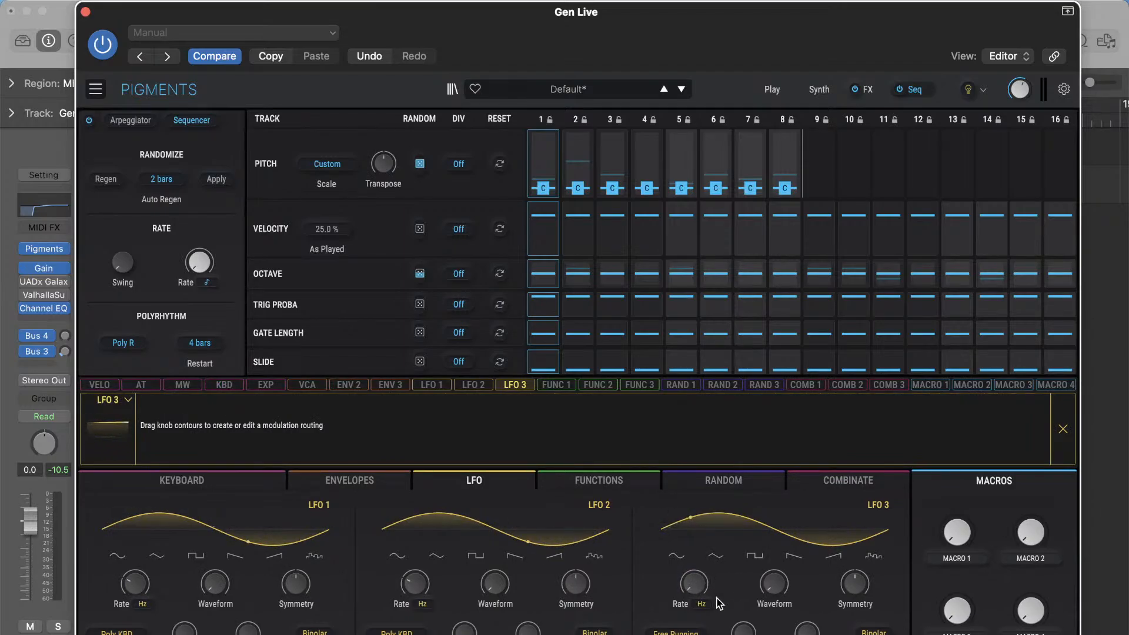
- Choose Free Running as the reset source of LFO 3
{"action": "left_click", "coordinate": [675, 633]}
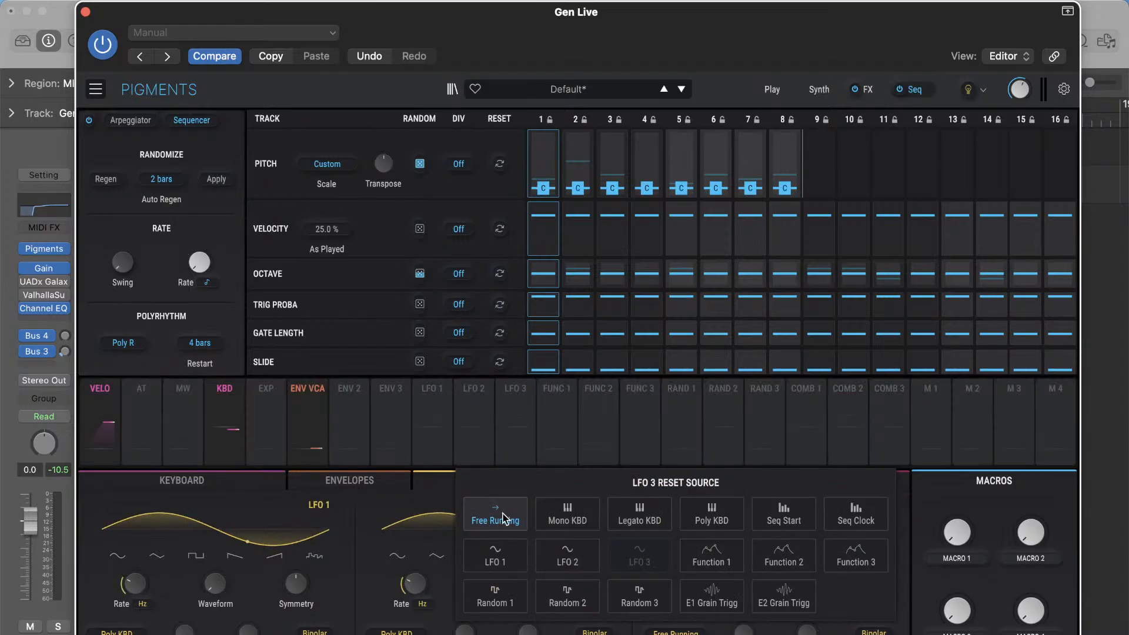
{"action": "left_click", "coordinate": [503, 517]}
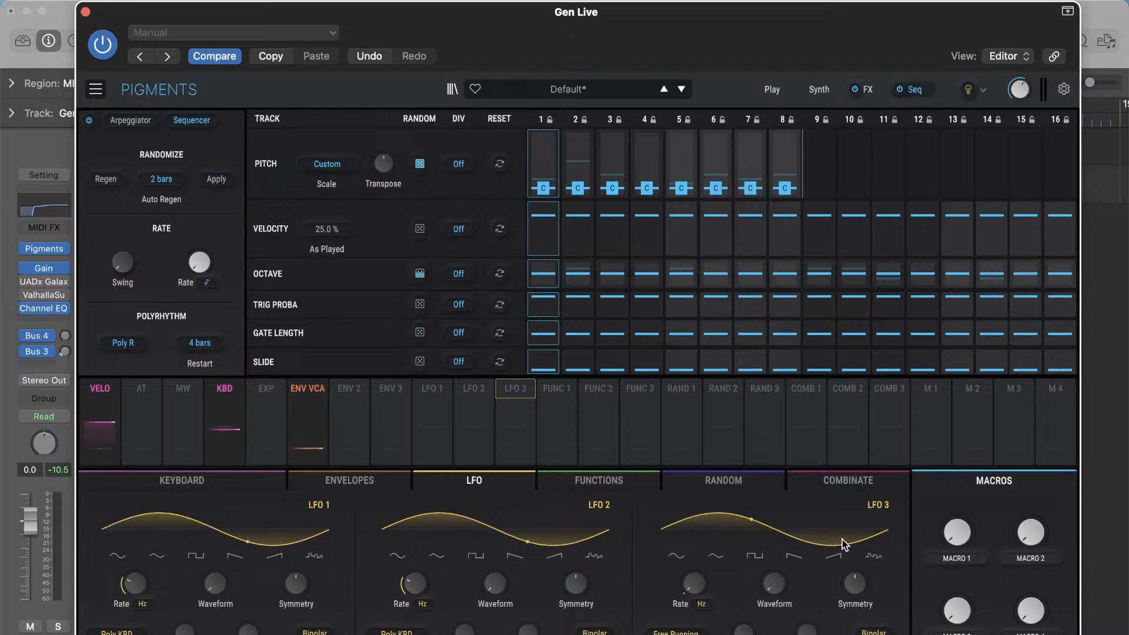
{"action": "left_click", "coordinate": [676, 632]}
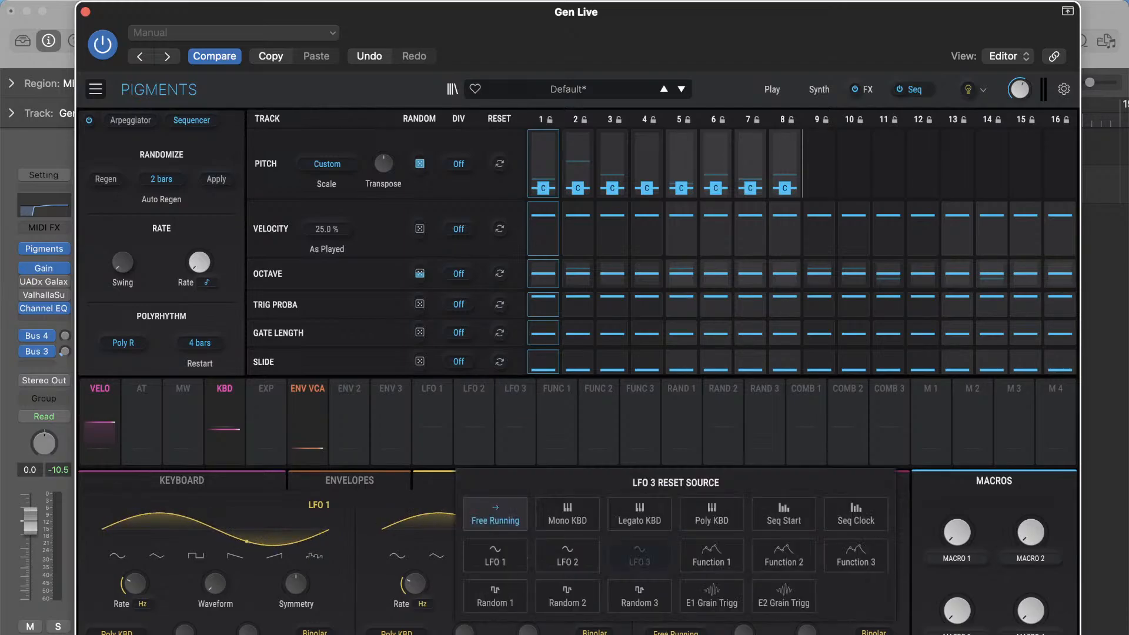
{"action": "left_click", "coordinate": [675, 632]}
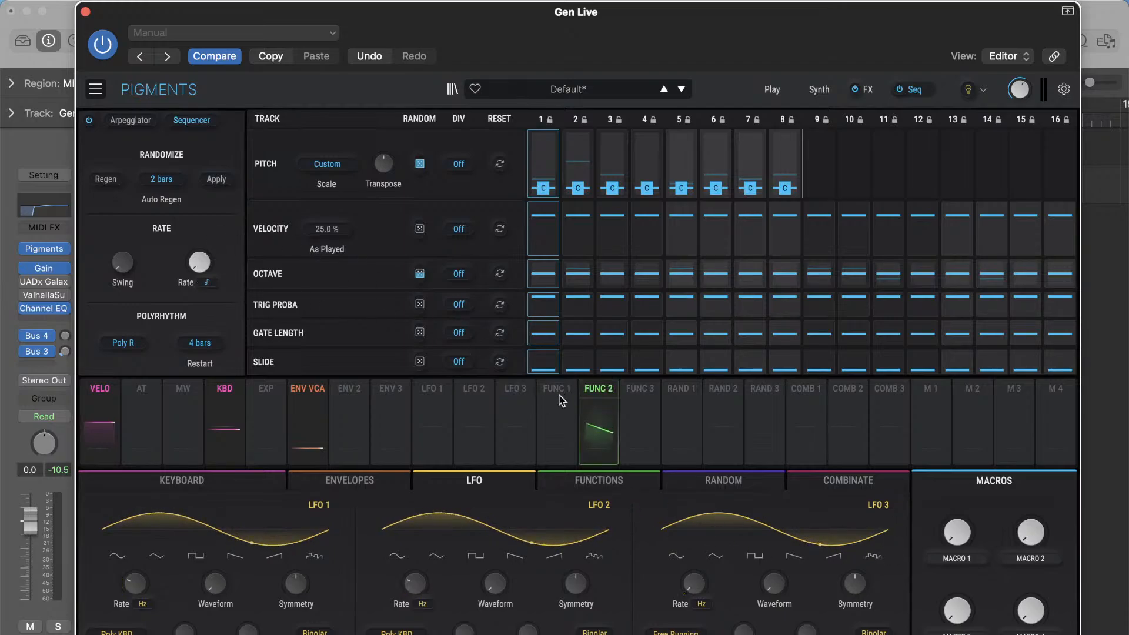
- Route LFO 3 to the sequencer's rate with a modulation amount of 0.50
{"action": "left_click", "coordinate": [515, 423]}
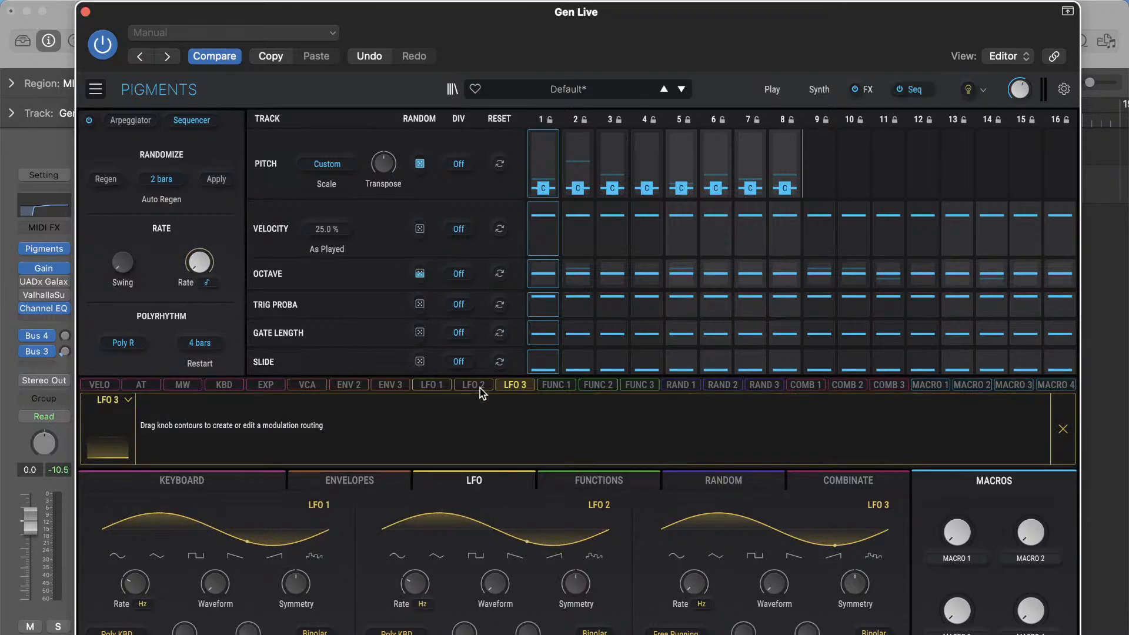
{"action": "left_click", "coordinate": [513, 387]}
{"action": "left_click", "coordinate": [513, 387]}
{"action": "left_click_drag", "start_coordinate": [198, 249], "coordinate": [199, 227]}
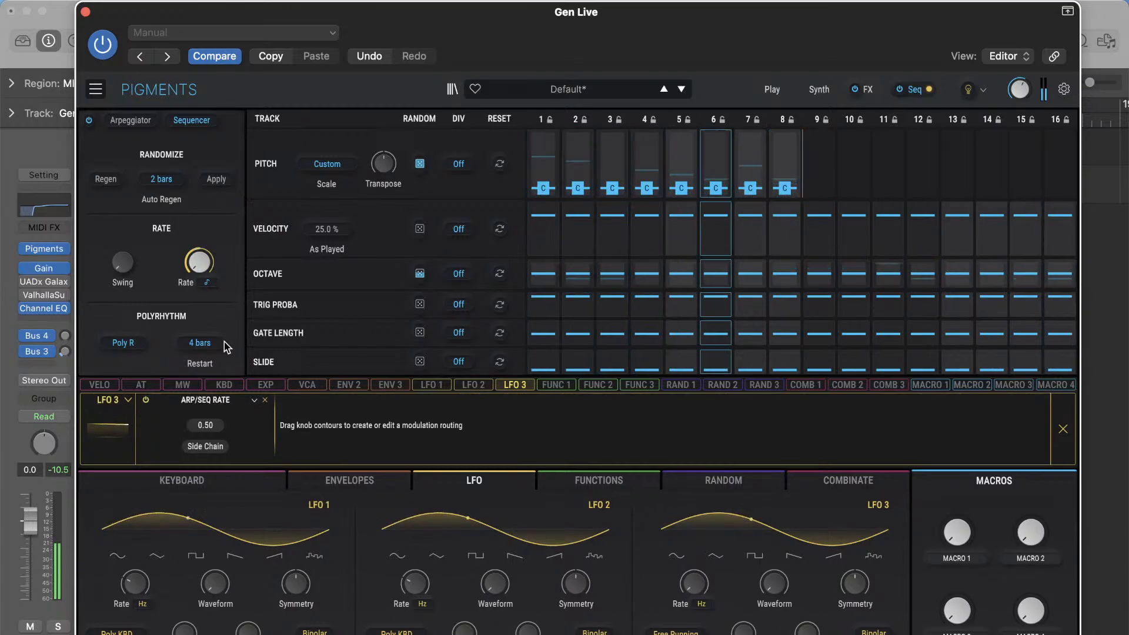
- Lower the rate of Random 1 and route it to the sequencer's rate with a modulation amount of 0.23
{"action": "left_click", "coordinate": [683, 384]}
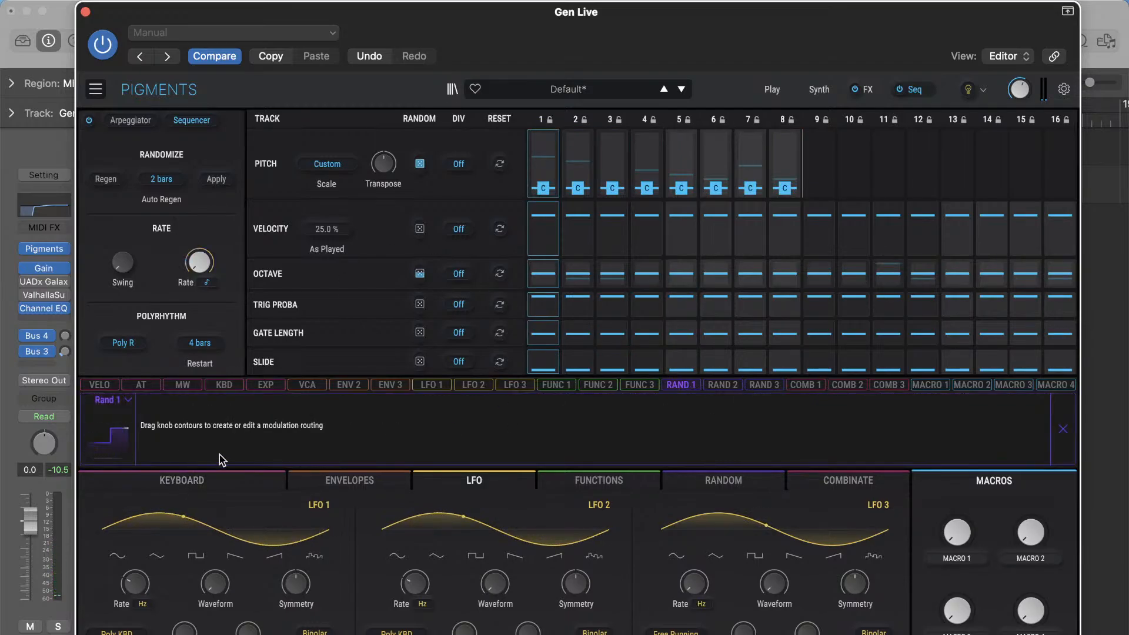
{"action": "left_click", "coordinate": [721, 484]}
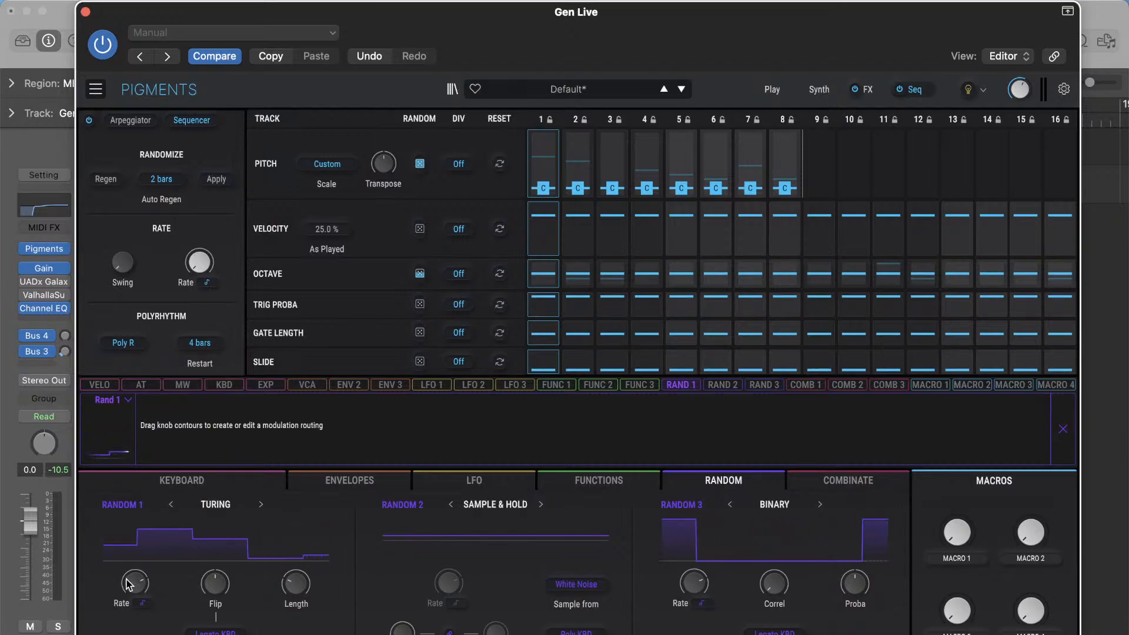
{"action": "mouse_move", "coordinate": [130, 581]}
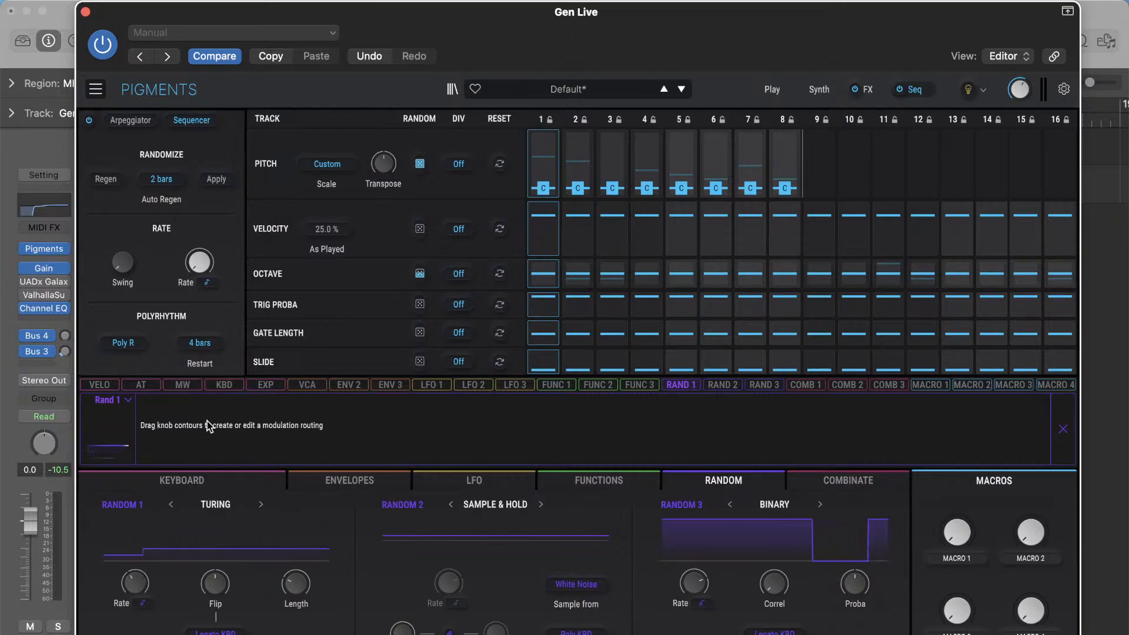
{"action": "mouse_move", "coordinate": [198, 263]}
{"action": "left_click_drag", "start_coordinate": [199, 263], "coordinate": [186, 267]}
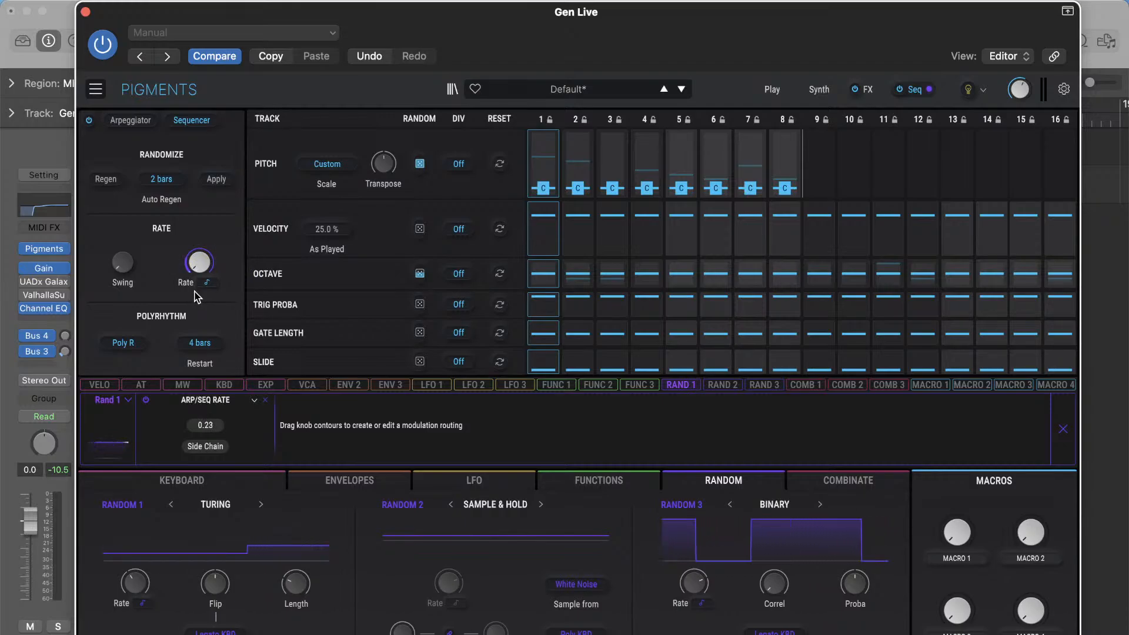
{"action": "left_click", "coordinate": [497, 483]}
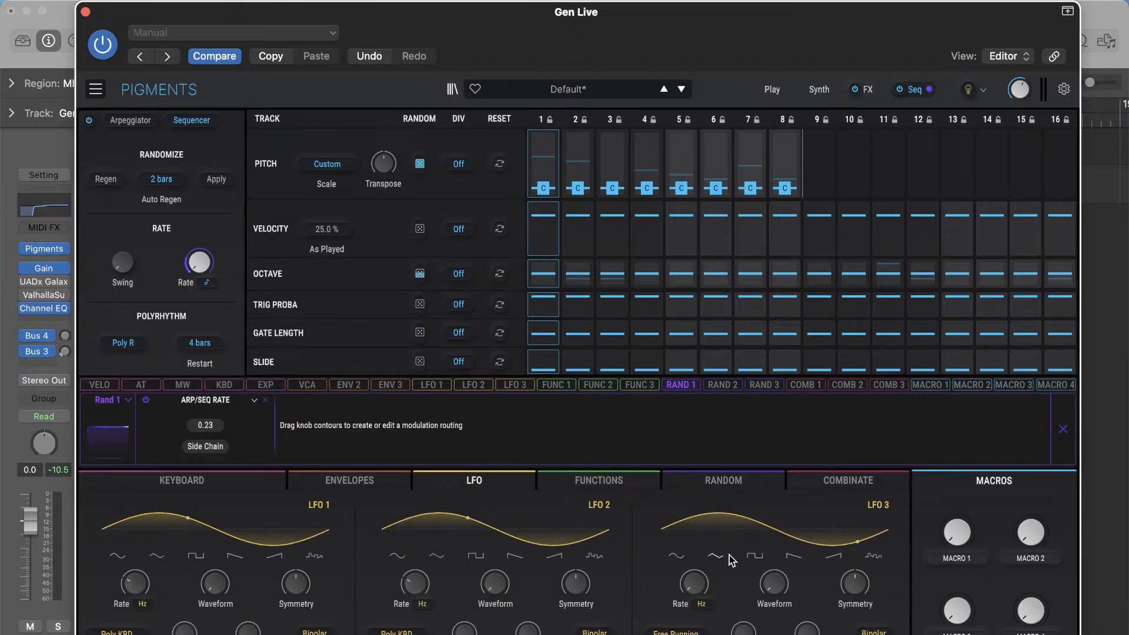
{"action": "left_click", "coordinate": [714, 484]}
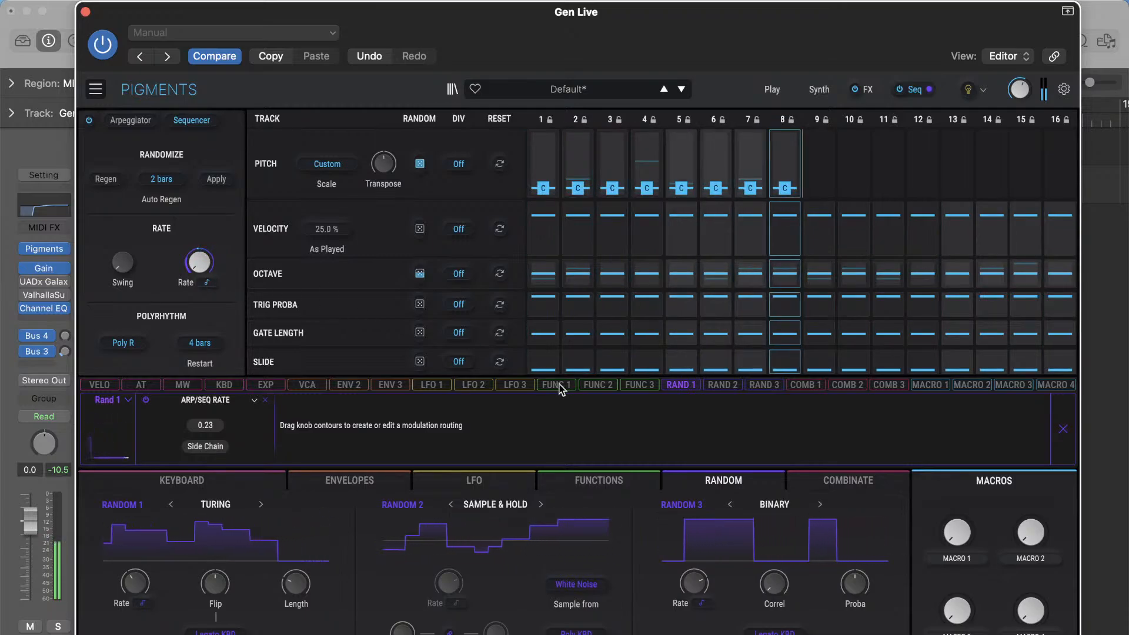
- Reduce LFO 3's modulation of the sequencer's rate to 0.20 and adjust the octave track's random amount
{"action": "left_click", "coordinate": [515, 385]}
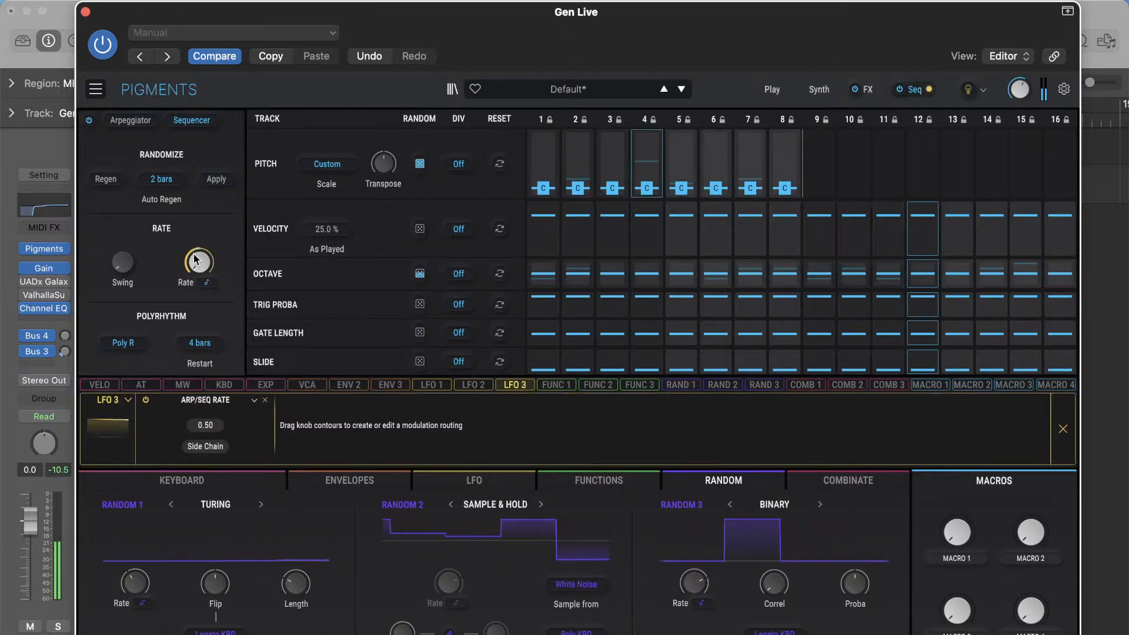
{"action": "left_click_drag", "start_coordinate": [198, 263], "coordinate": [199, 293]}
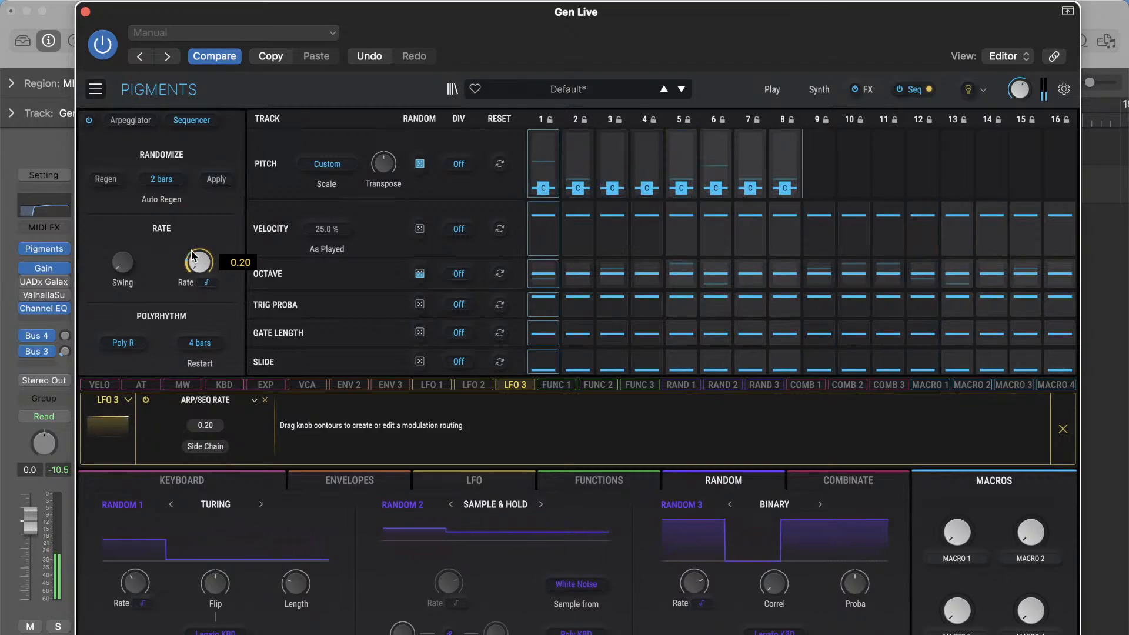
{"action": "left_click_drag", "start_coordinate": [420, 274], "coordinate": [420, 259]}
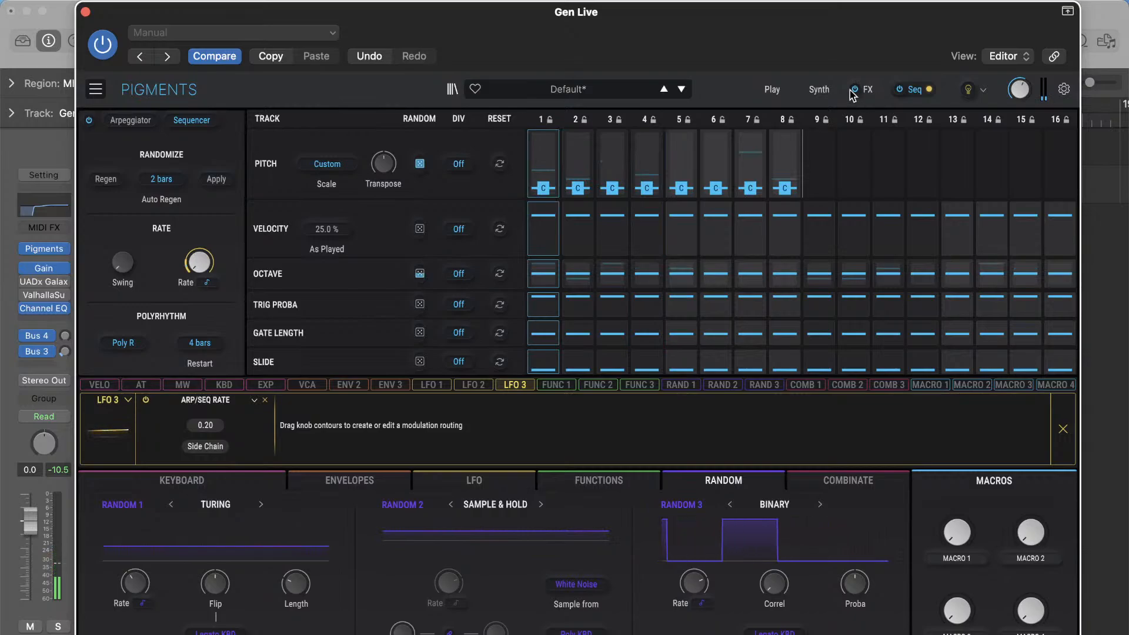
- Lower the cutoff of Filter 1 in the synth section to below about 930 Hz
{"action": "left_click", "coordinate": [819, 90]}
{"action": "left_click", "coordinate": [917, 92]}
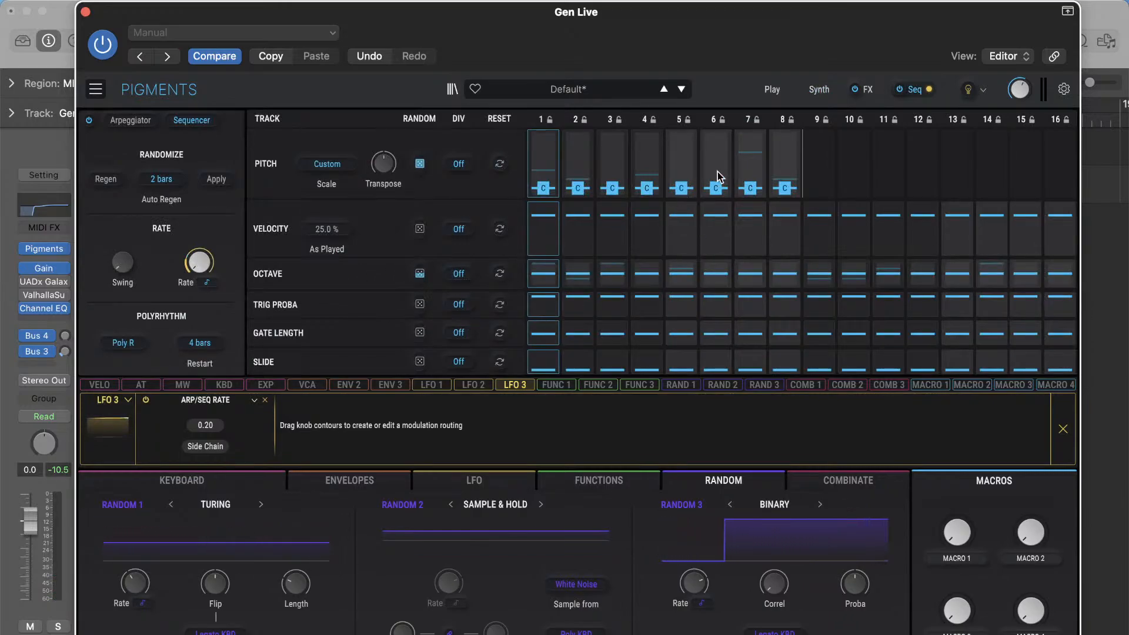
{"action": "left_click", "coordinate": [824, 93]}
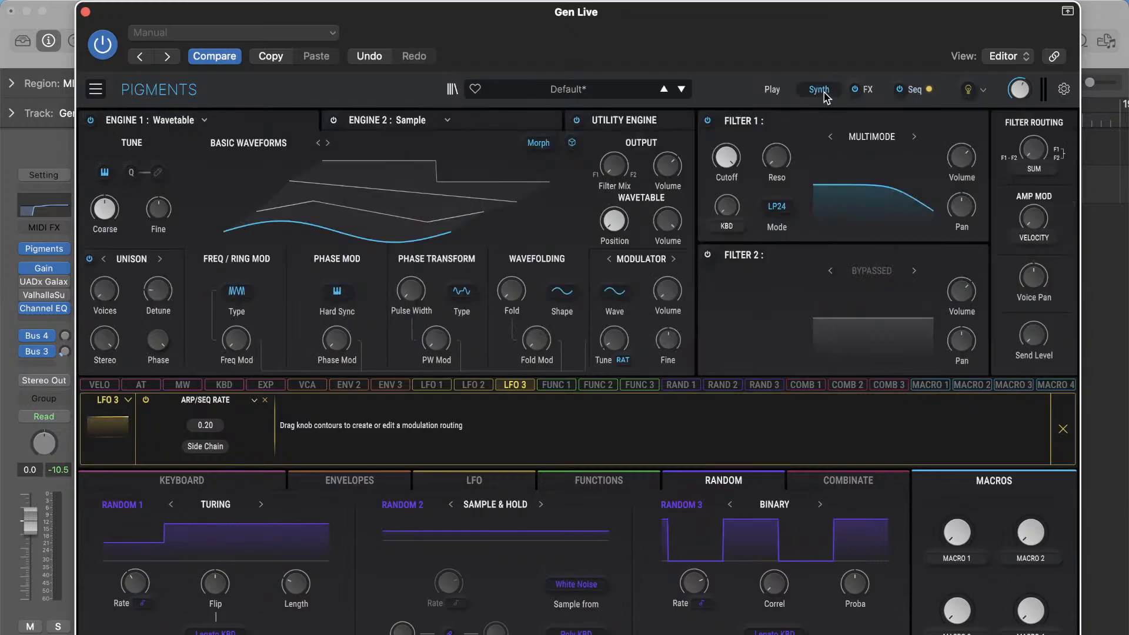
{"action": "mouse_move", "coordinate": [728, 158]}
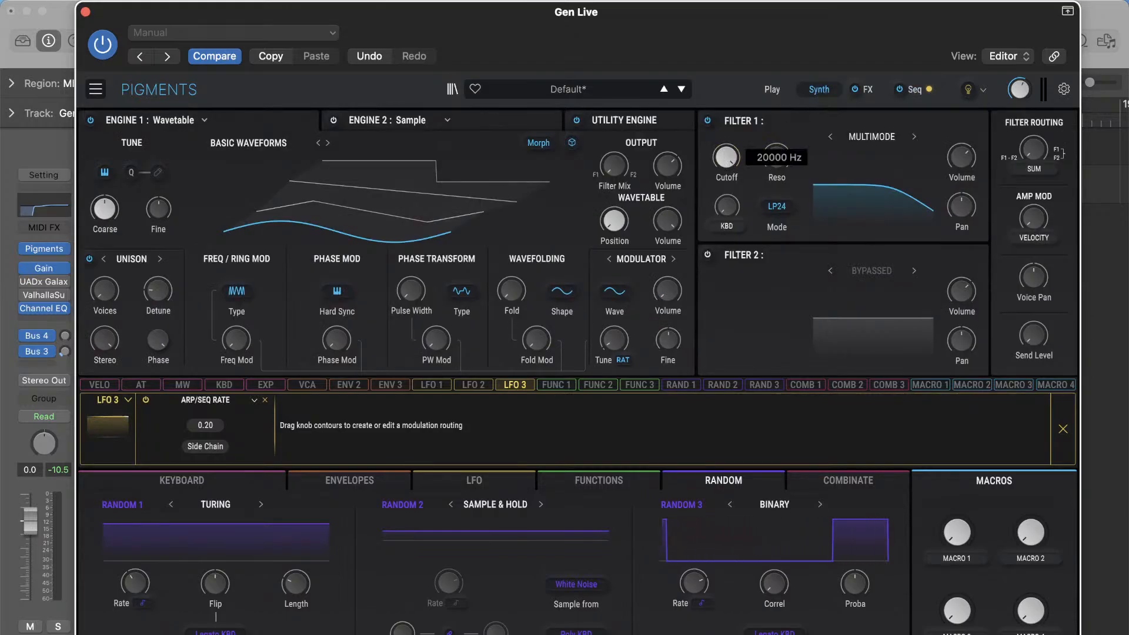
{"action": "scroll", "coordinate": [728, 157], "scroll_direction": "down", "scroll_amount": 10}
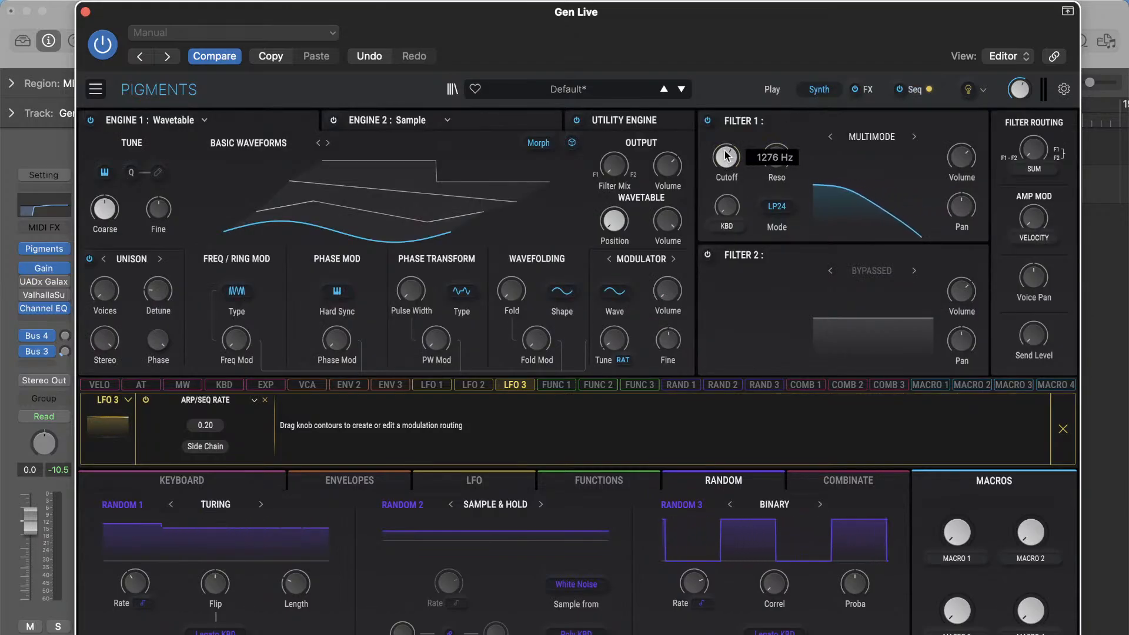
{"action": "scroll", "coordinate": [728, 157], "scroll_direction": "down", "scroll_amount": 2}
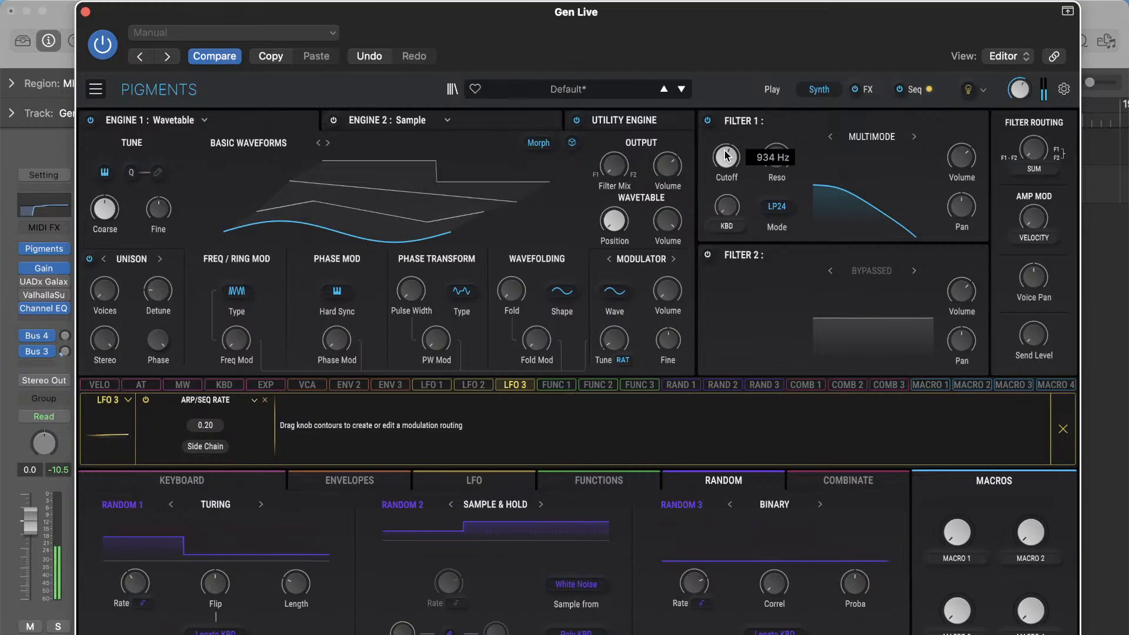
{"action": "scroll", "coordinate": [728, 157], "scroll_direction": "down", "scroll_amount": 4}
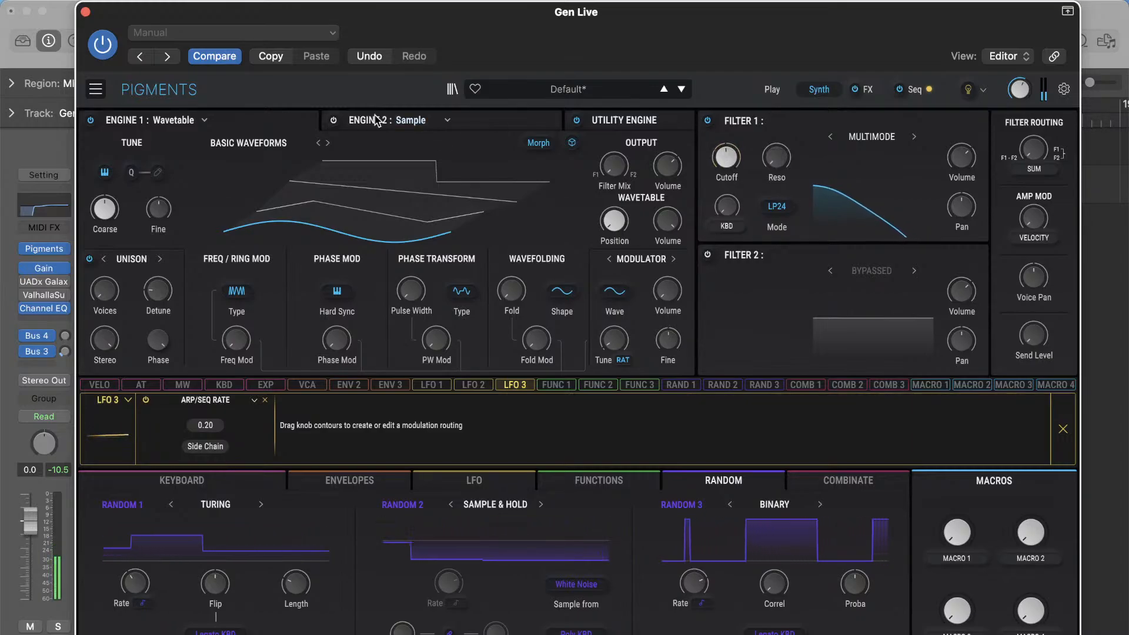
- Load the Pro VS Waves 1 wavetable from the Synthesizers category into Engine 1 and raise its wavetable position to about midway
{"action": "left_click", "coordinate": [225, 147]}
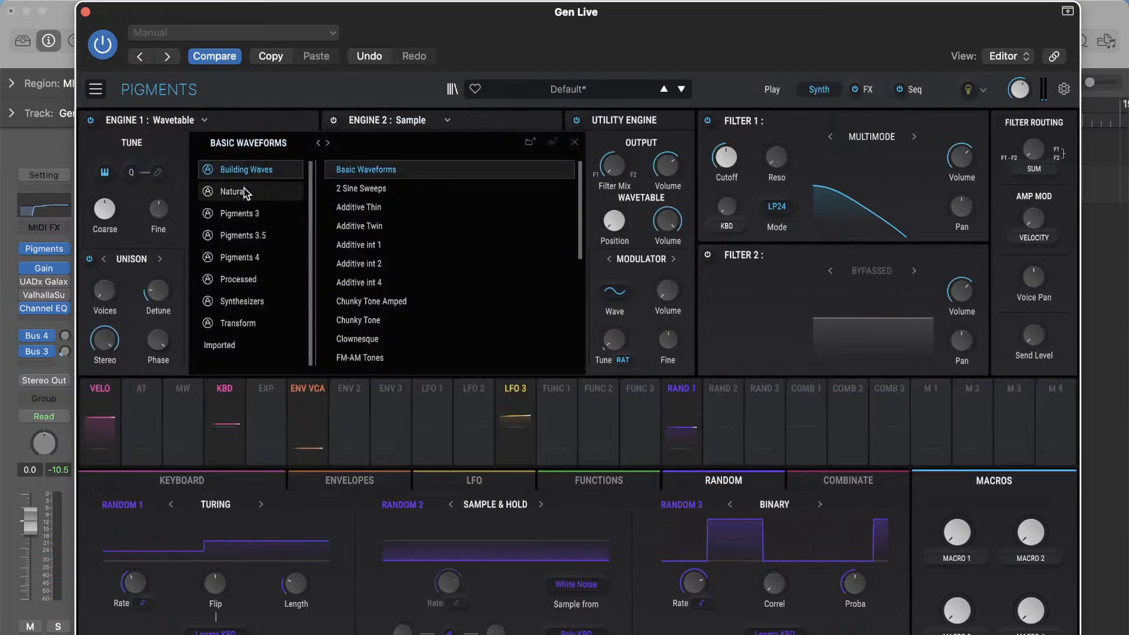
{"action": "left_click", "coordinate": [247, 301]}
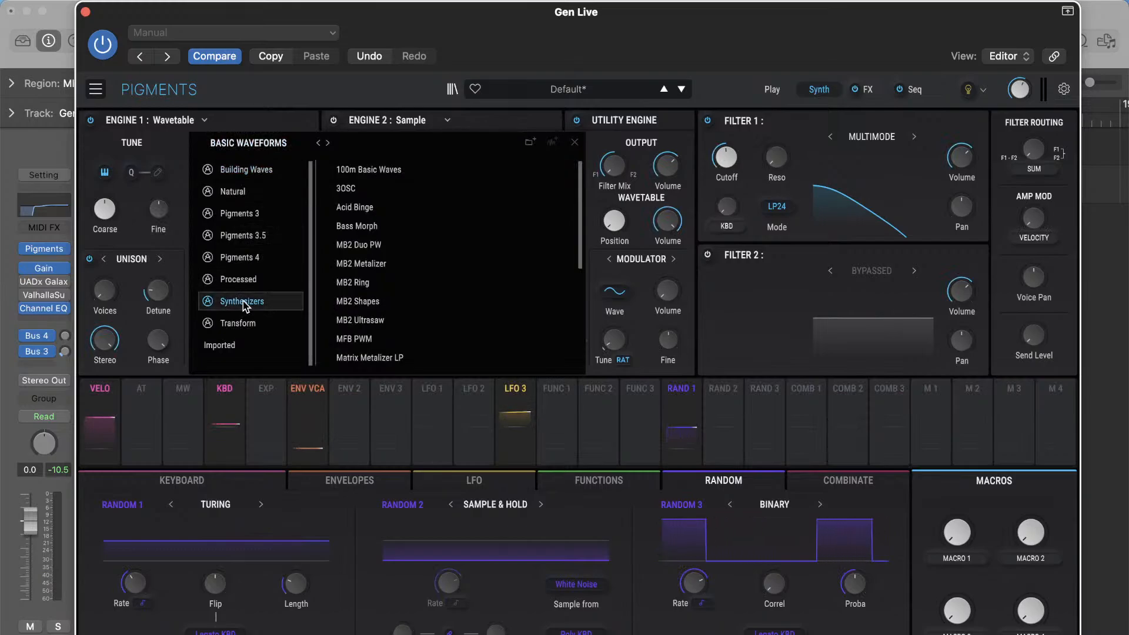
{"action": "scroll", "coordinate": [416, 304], "scroll_direction": "down", "scroll_amount": 5}
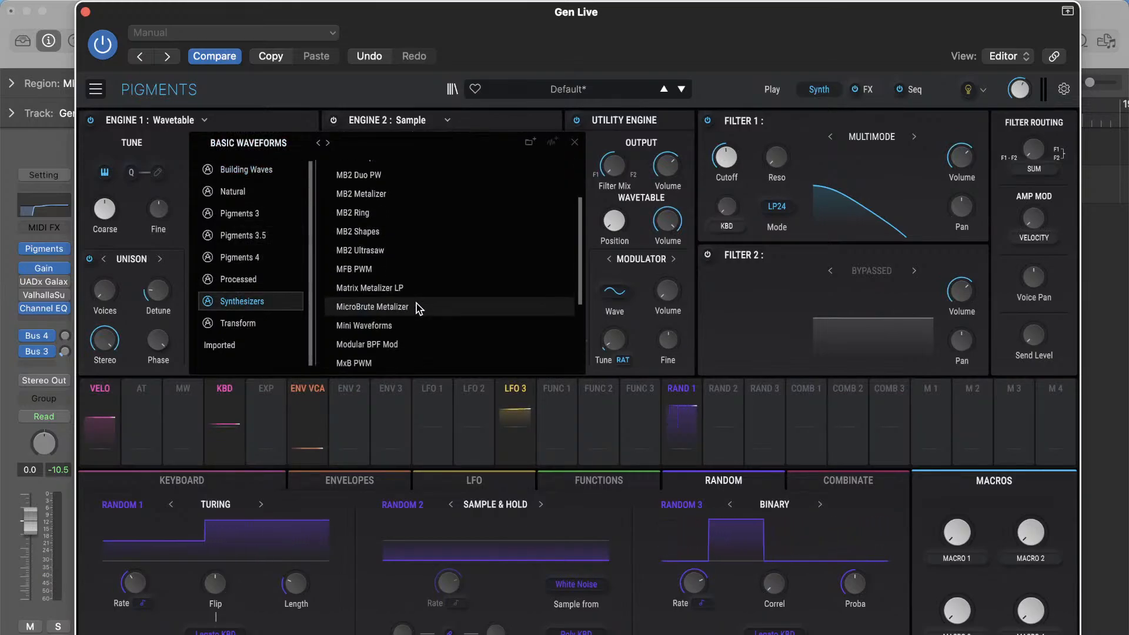
{"action": "scroll", "coordinate": [416, 303], "scroll_direction": "down", "scroll_amount": 2}
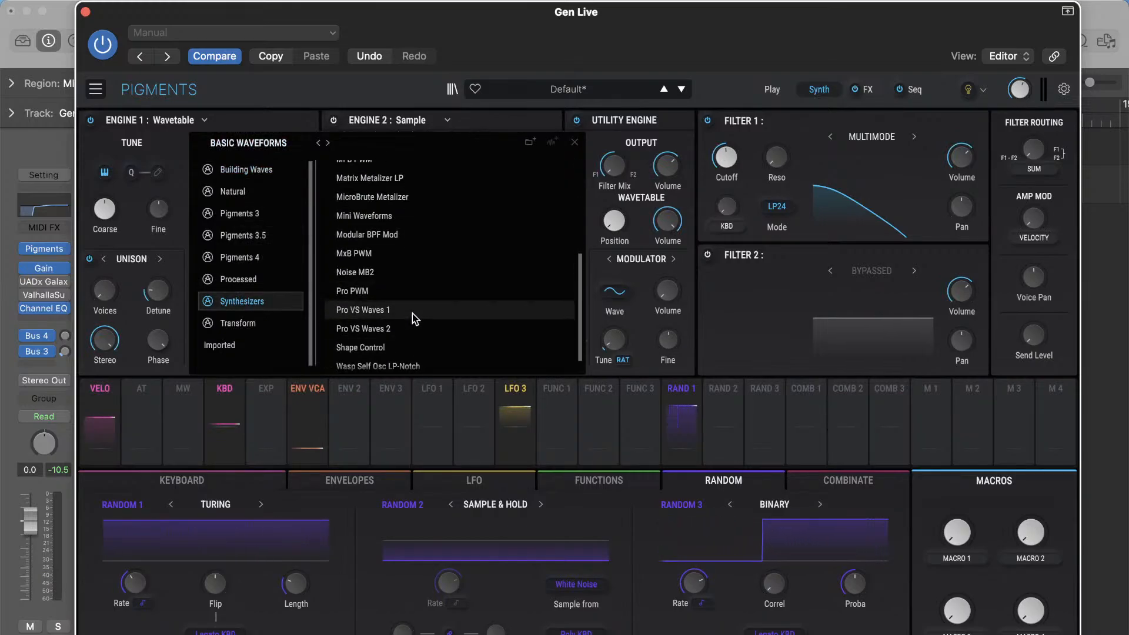
{"action": "left_click", "coordinate": [412, 316]}
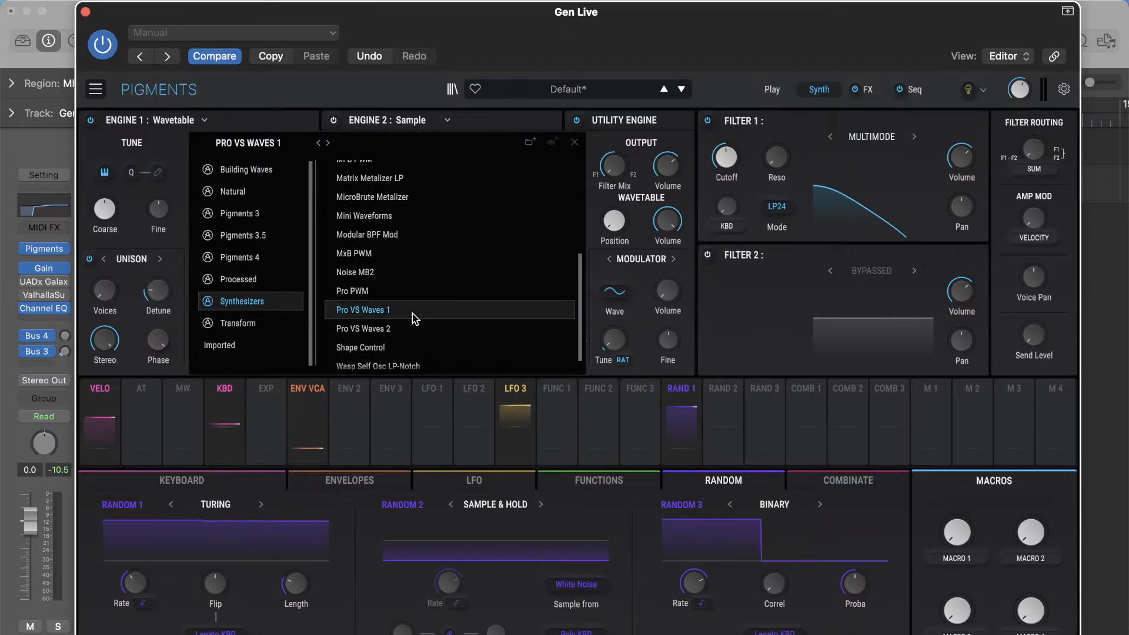
{"action": "left_click", "coordinate": [411, 312]}
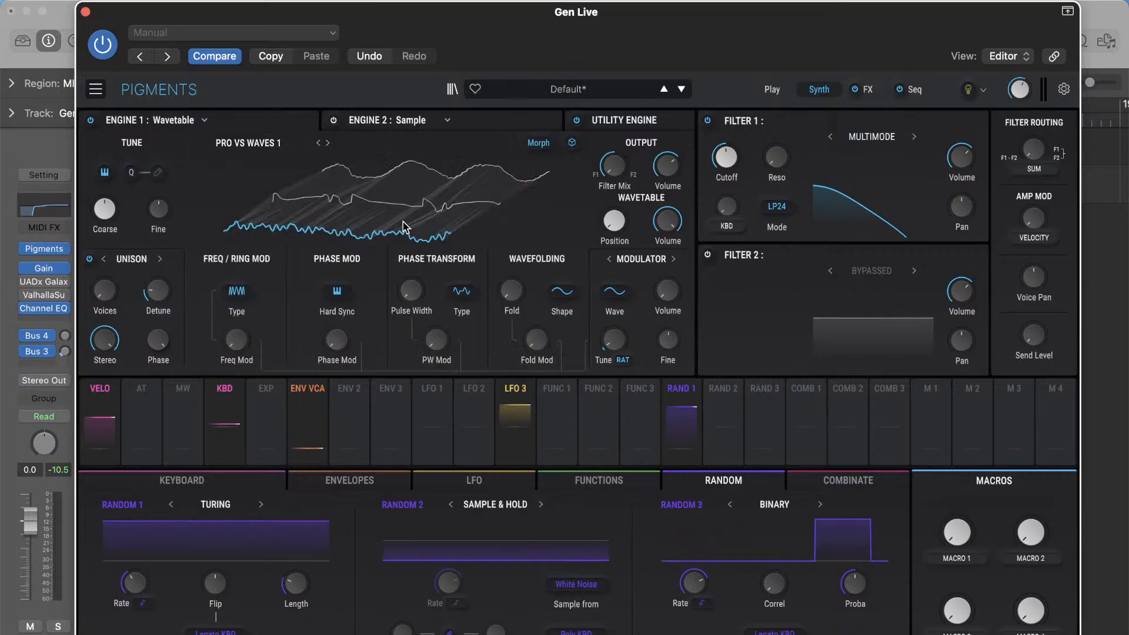
{"action": "mouse_move", "coordinate": [616, 226]}
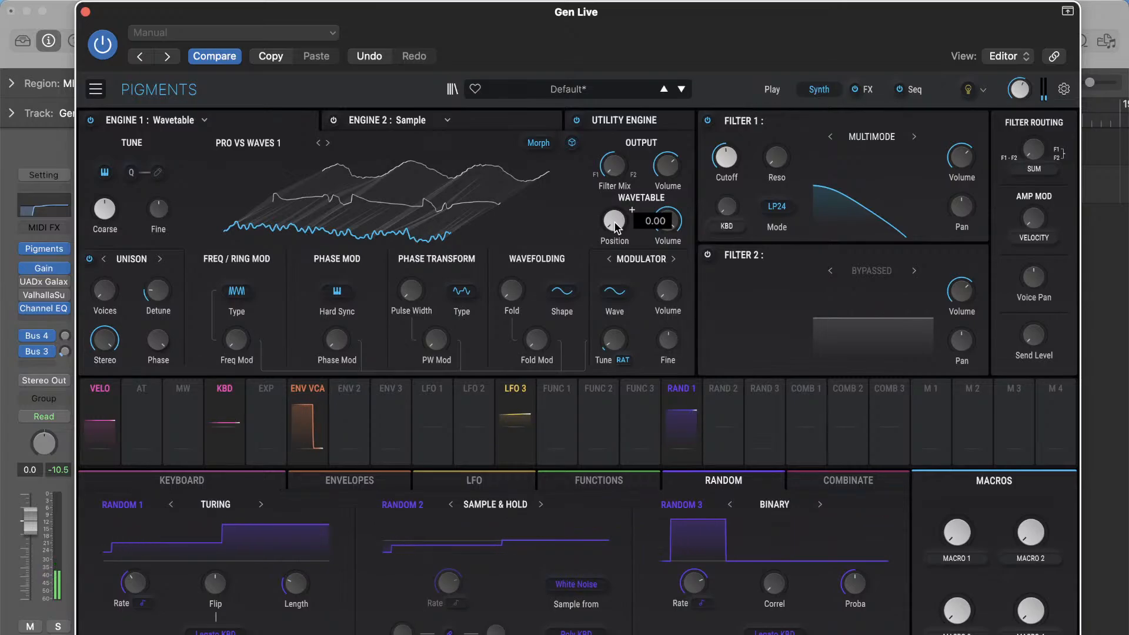
{"action": "left_click_drag", "start_coordinate": [617, 226], "coordinate": [616, 204]}
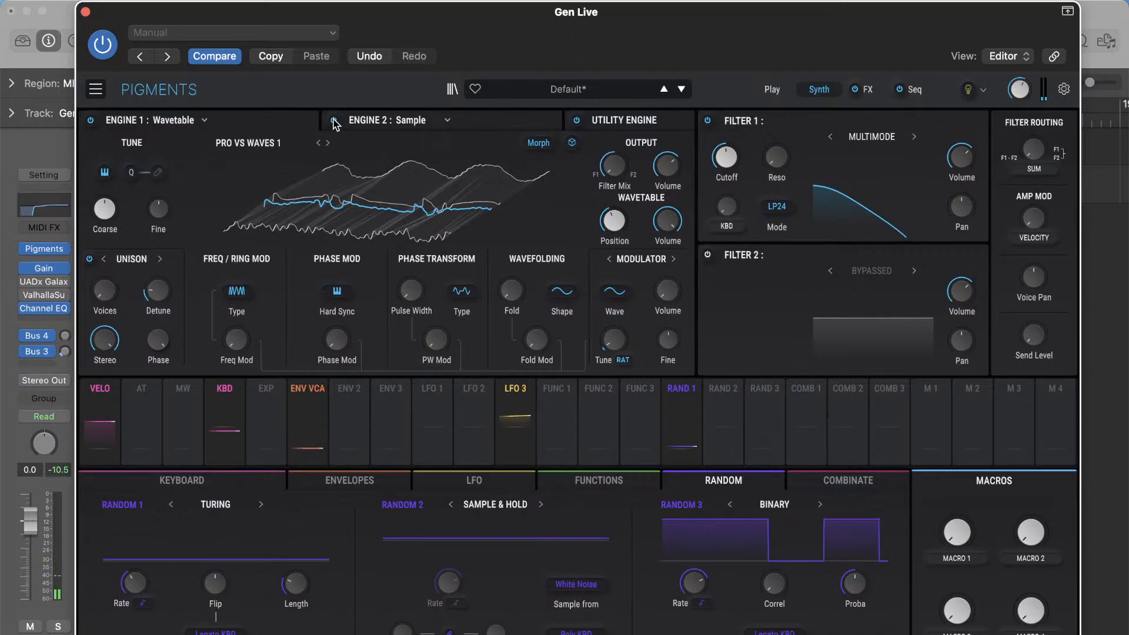
- Set up Engine 2 as a Wavetable engine using Pro PWM from the Synthesizers category, with its position raised to about midway
{"action": "left_click", "coordinate": [411, 121]}
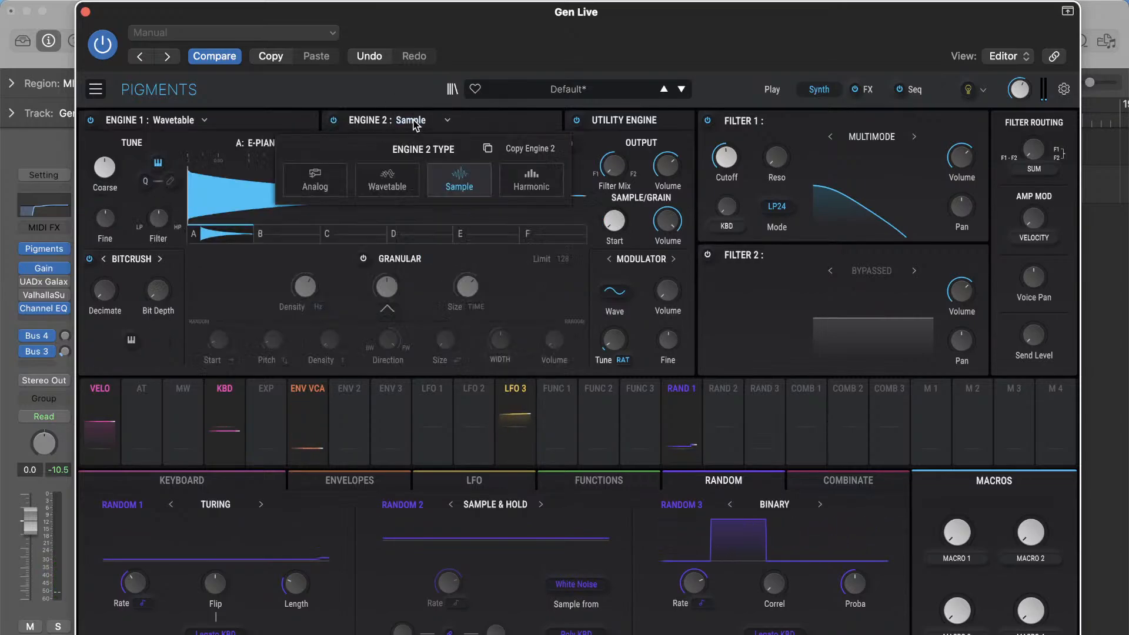
{"action": "left_click", "coordinate": [385, 180]}
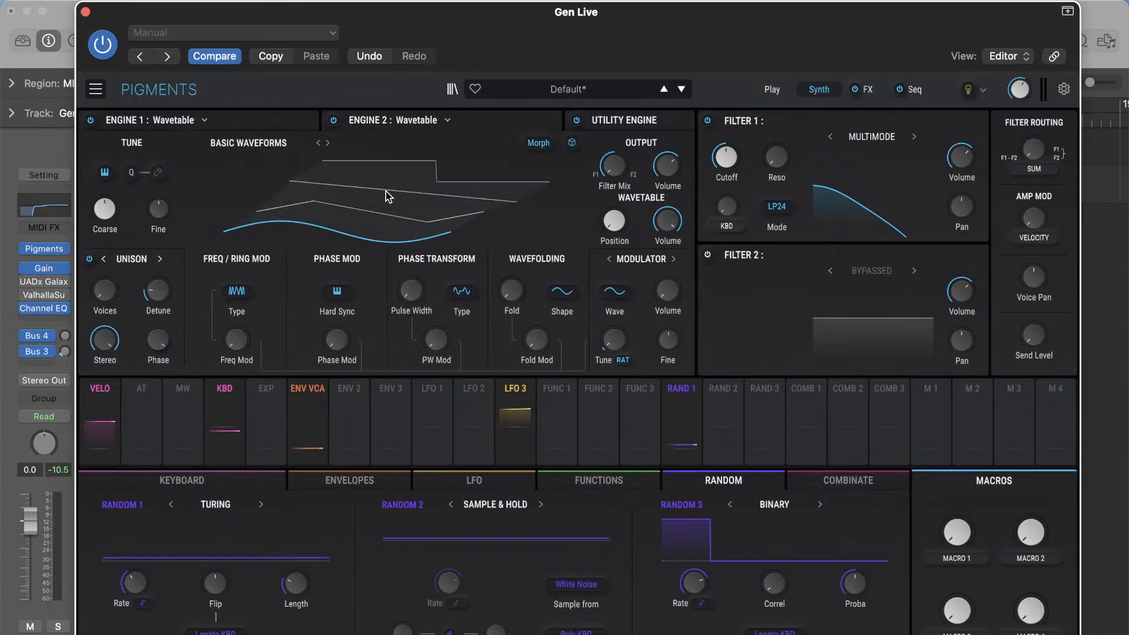
{"action": "left_click", "coordinate": [267, 144]}
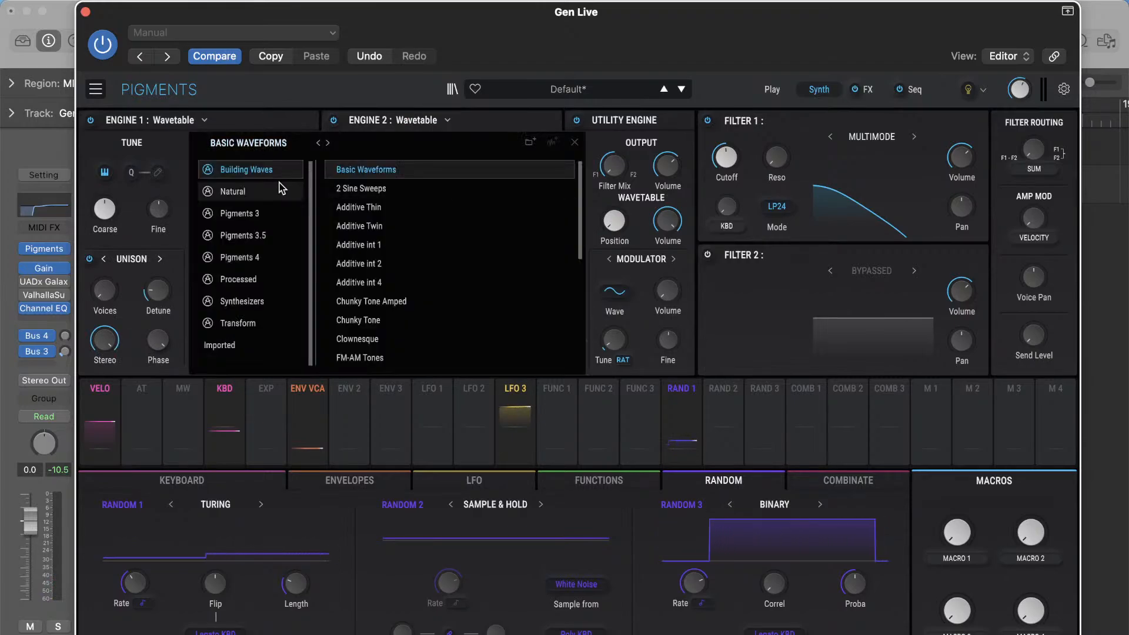
{"action": "left_click", "coordinate": [250, 301]}
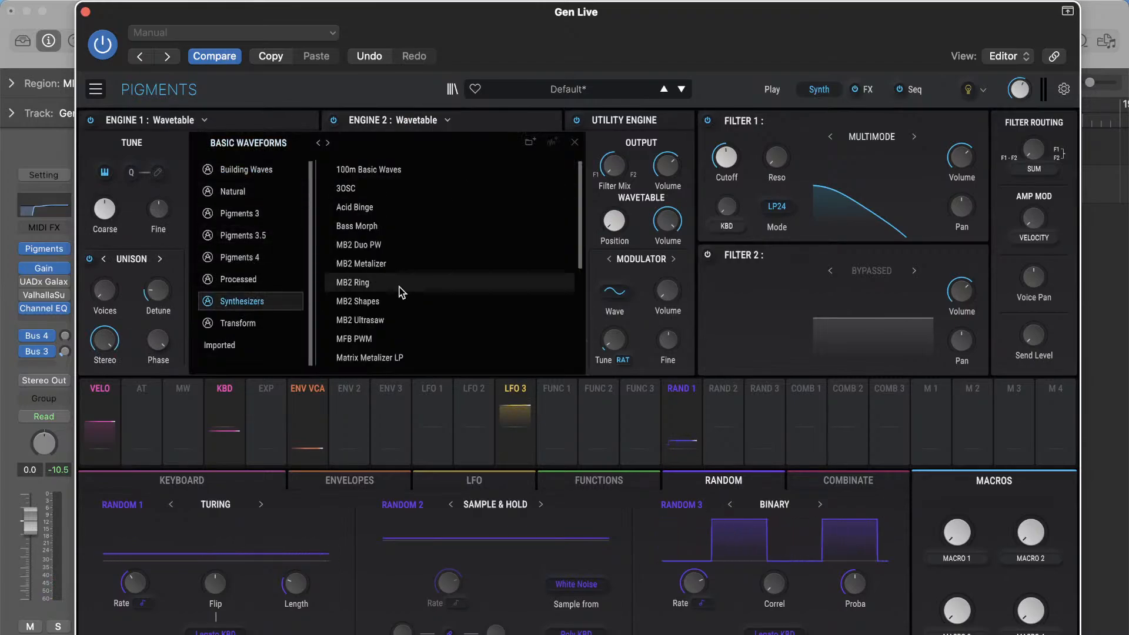
{"action": "scroll", "coordinate": [401, 292], "scroll_direction": "down", "scroll_amount": 5}
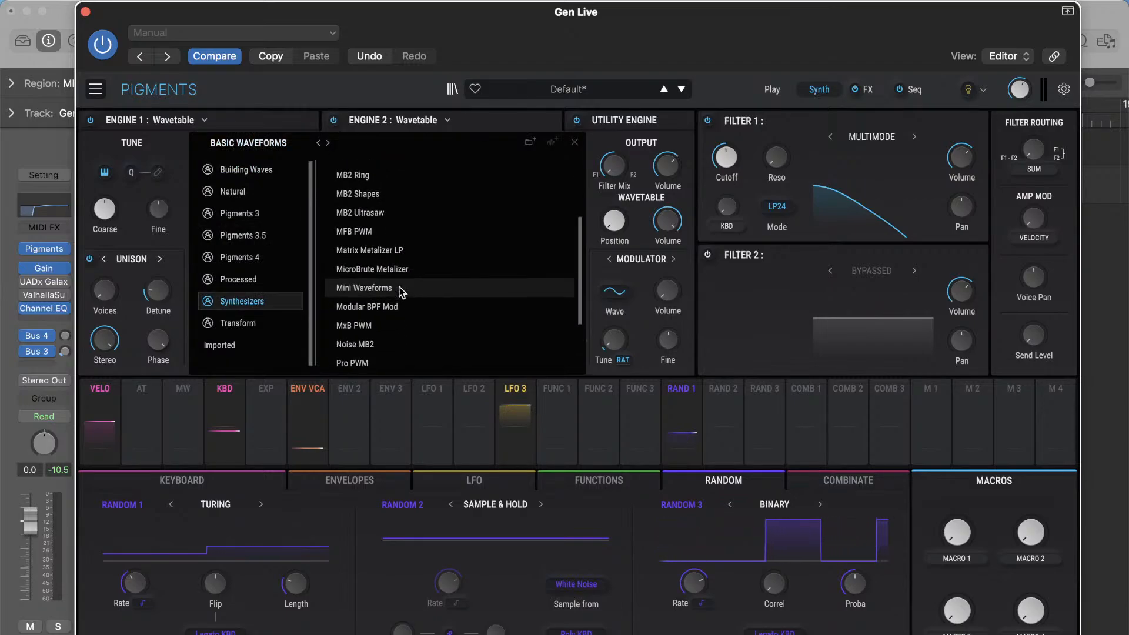
{"action": "scroll", "coordinate": [402, 292], "scroll_direction": "down", "scroll_amount": 2}
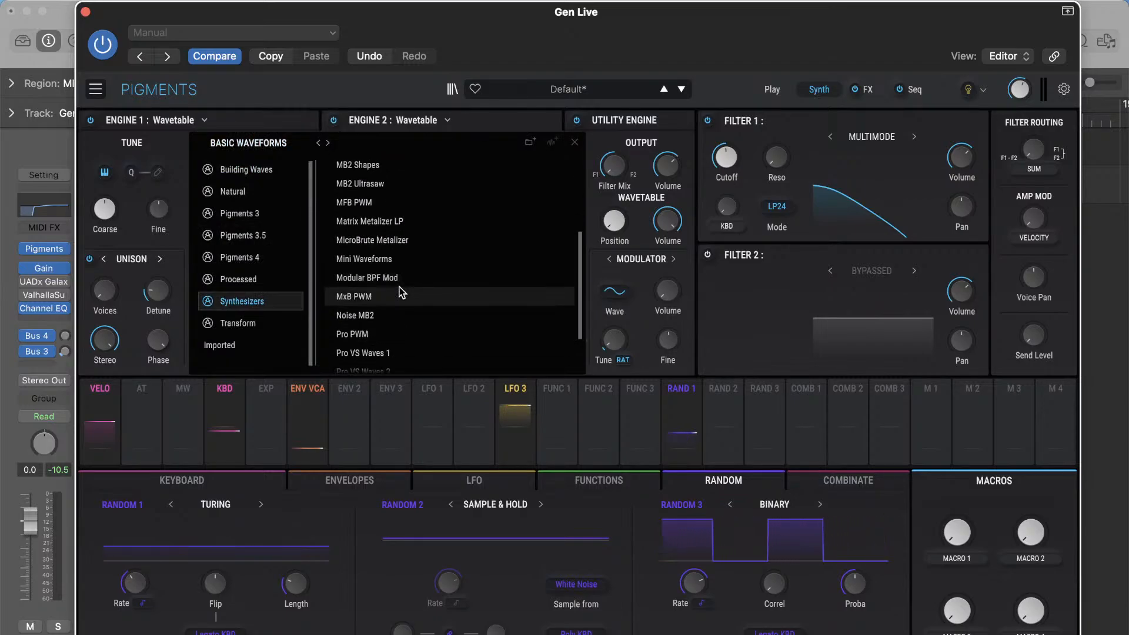
{"action": "scroll", "coordinate": [401, 293], "scroll_direction": "down", "scroll_amount": 1}
{"action": "left_click", "coordinate": [397, 310]}
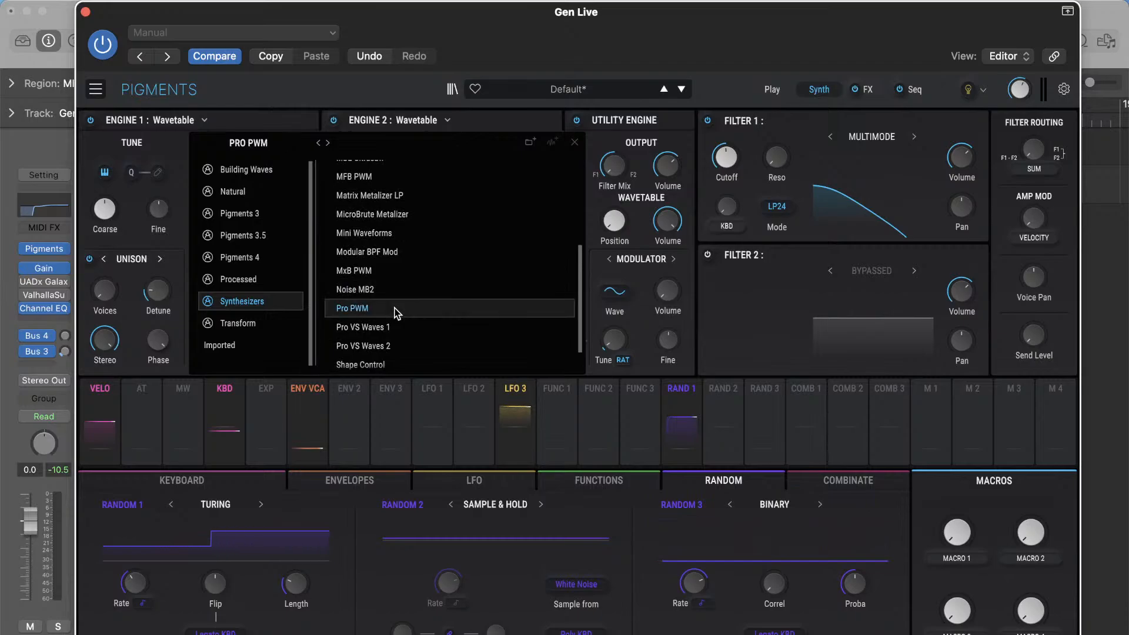
{"action": "left_click", "coordinate": [397, 310]}
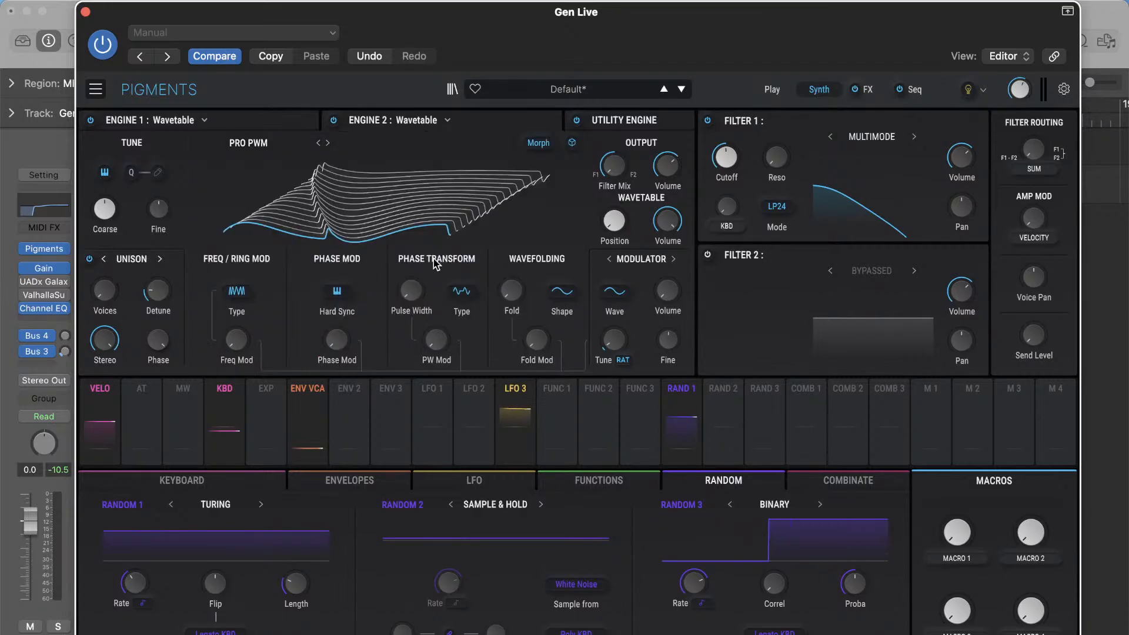
{"action": "left_click_drag", "start_coordinate": [615, 231], "coordinate": [614, 231]}
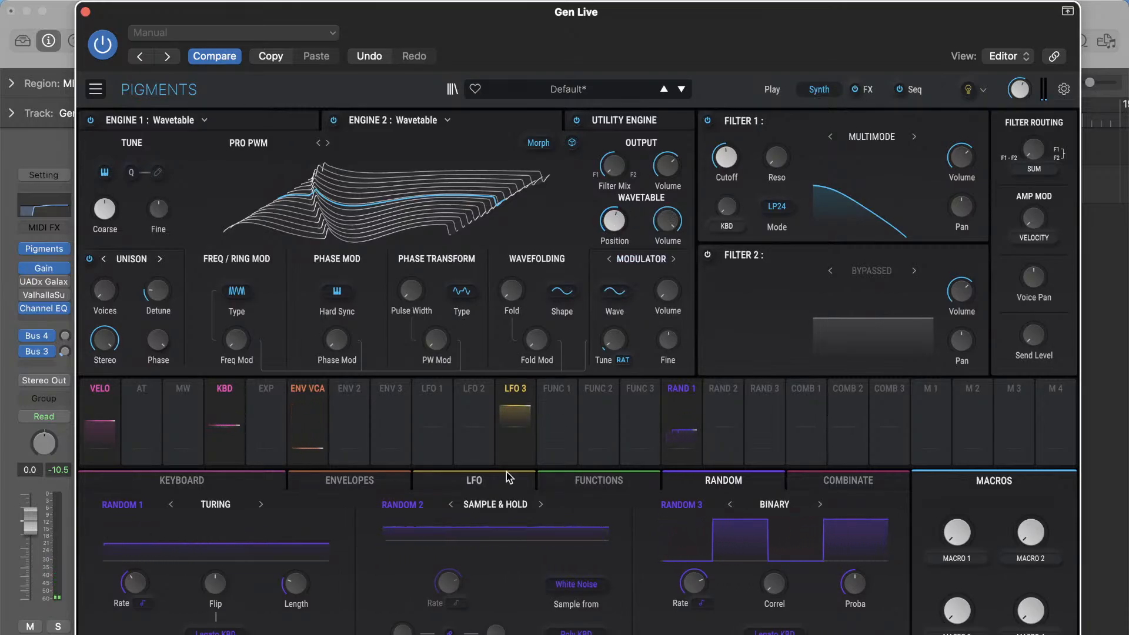
- Lengthen the attack, decay and release of the ENV VCA envelope and link its release to the decay
{"action": "left_click", "coordinate": [353, 486]}
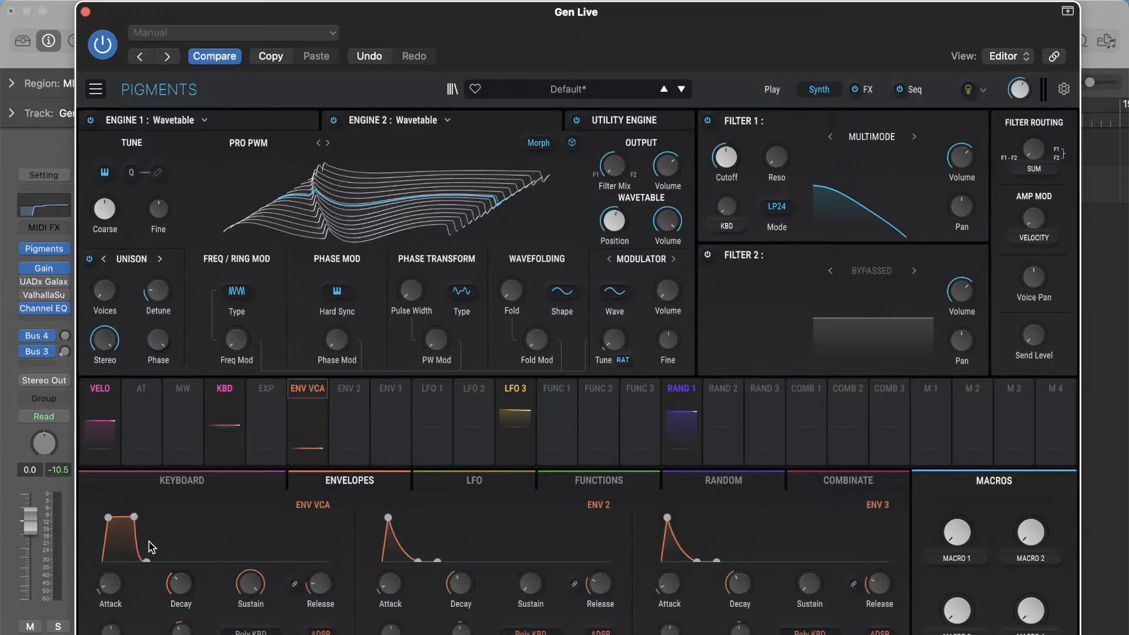
{"action": "left_click_drag", "start_coordinate": [136, 521], "coordinate": [200, 521]}
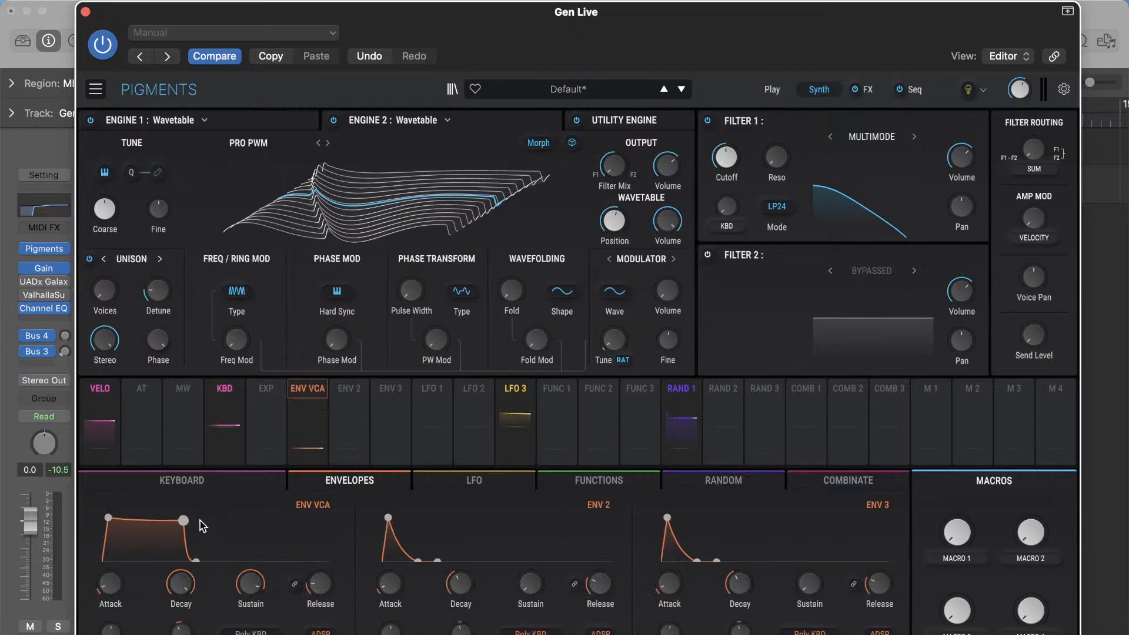
{"action": "left_click_drag", "start_coordinate": [244, 562], "coordinate": [270, 553]}
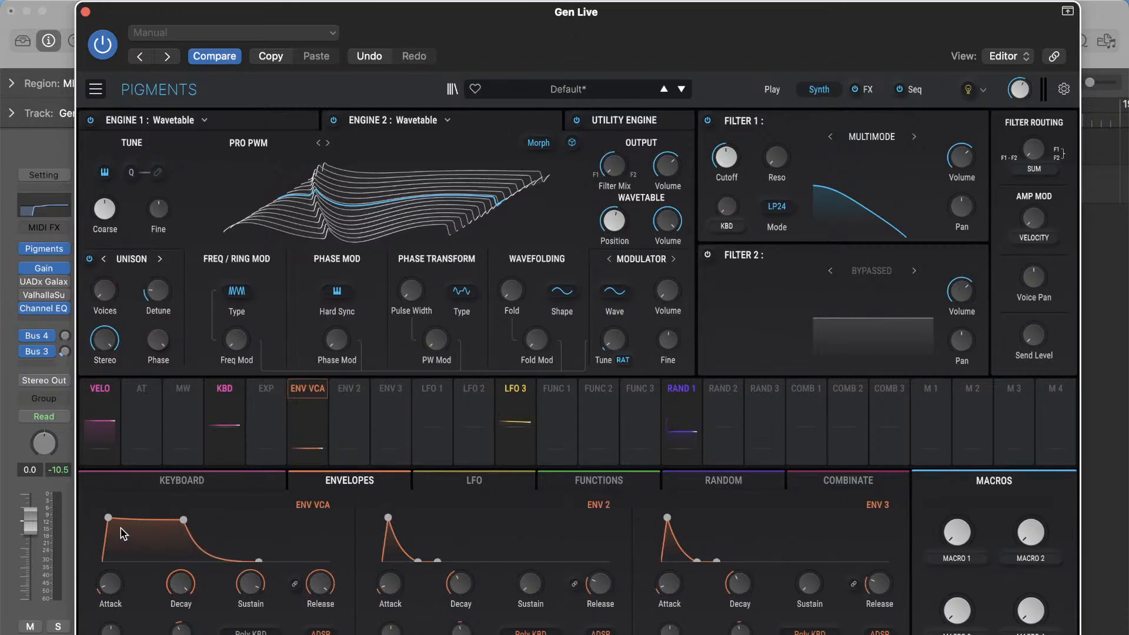
{"action": "left_click_drag", "start_coordinate": [110, 520], "coordinate": [146, 522]}
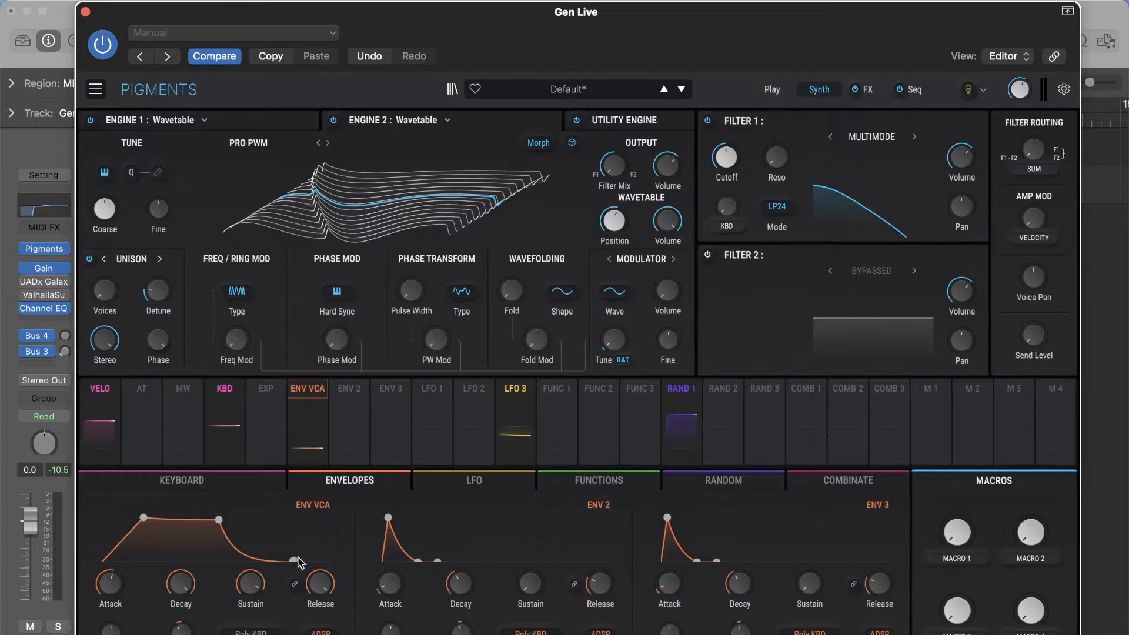
{"action": "left_click", "coordinate": [295, 585]}
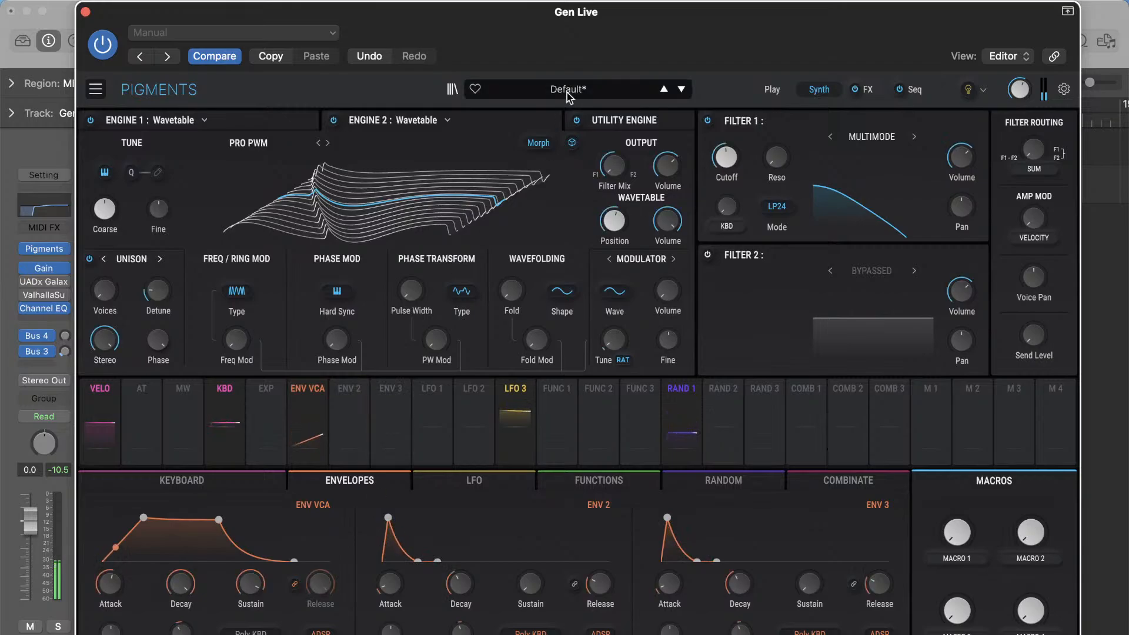
- Set the preset's play mode to Poly 32 in the synth's settings
{"action": "left_click_drag", "start_coordinate": [593, 3], "coordinate": [580, 3]}
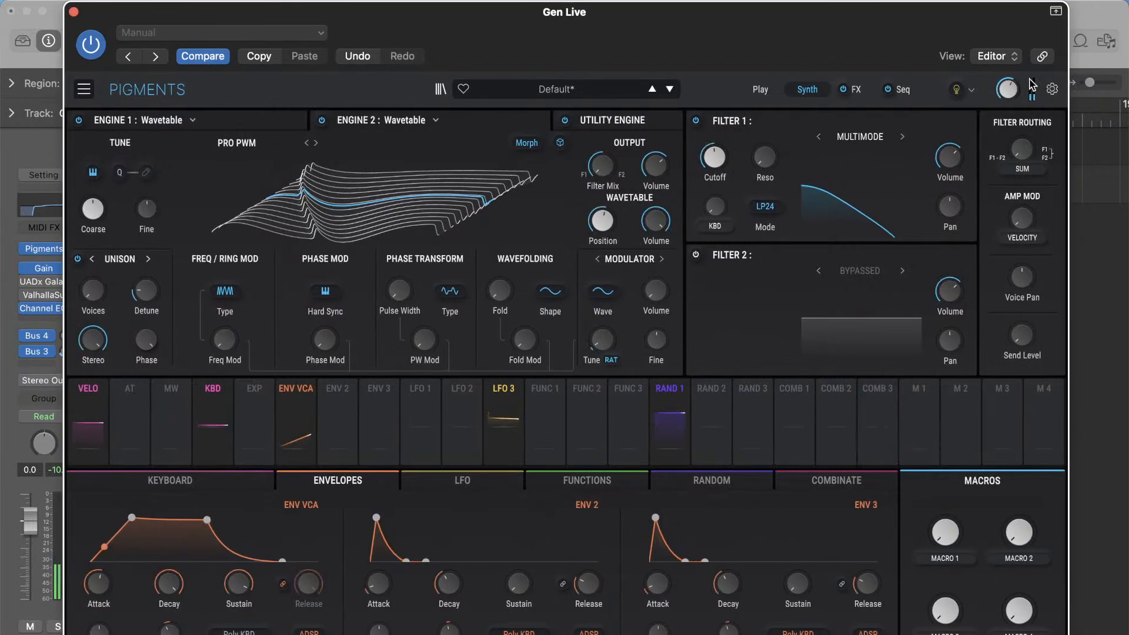
{"action": "left_click", "coordinate": [1054, 88]}
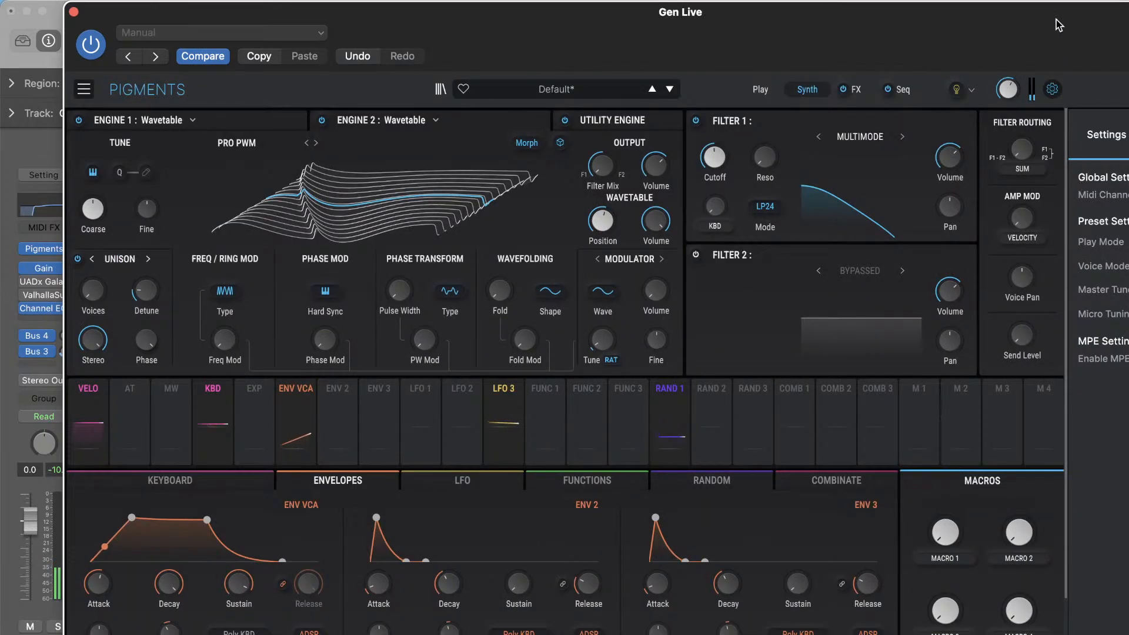
{"action": "left_click_drag", "start_coordinate": [1057, 5], "coordinate": [911, 5]}
{"action": "left_click", "coordinate": [819, 0]}
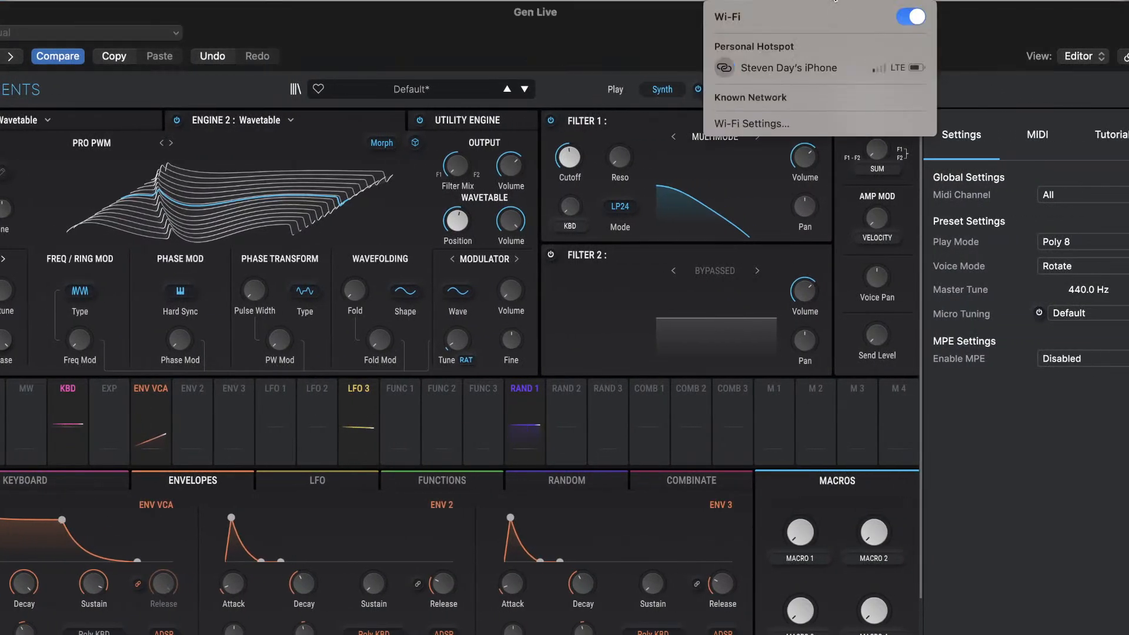
{"action": "left_click", "coordinate": [820, 0]}
{"action": "left_click_drag", "start_coordinate": [847, 10], "coordinate": [781, 10]}
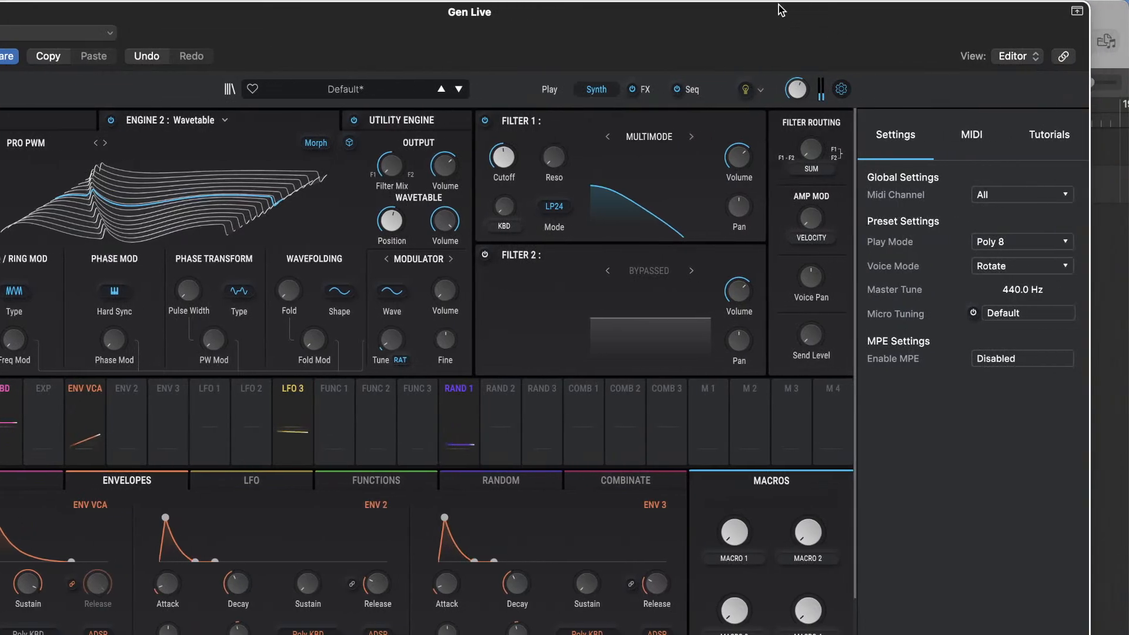
{"action": "left_click", "coordinate": [993, 244]}
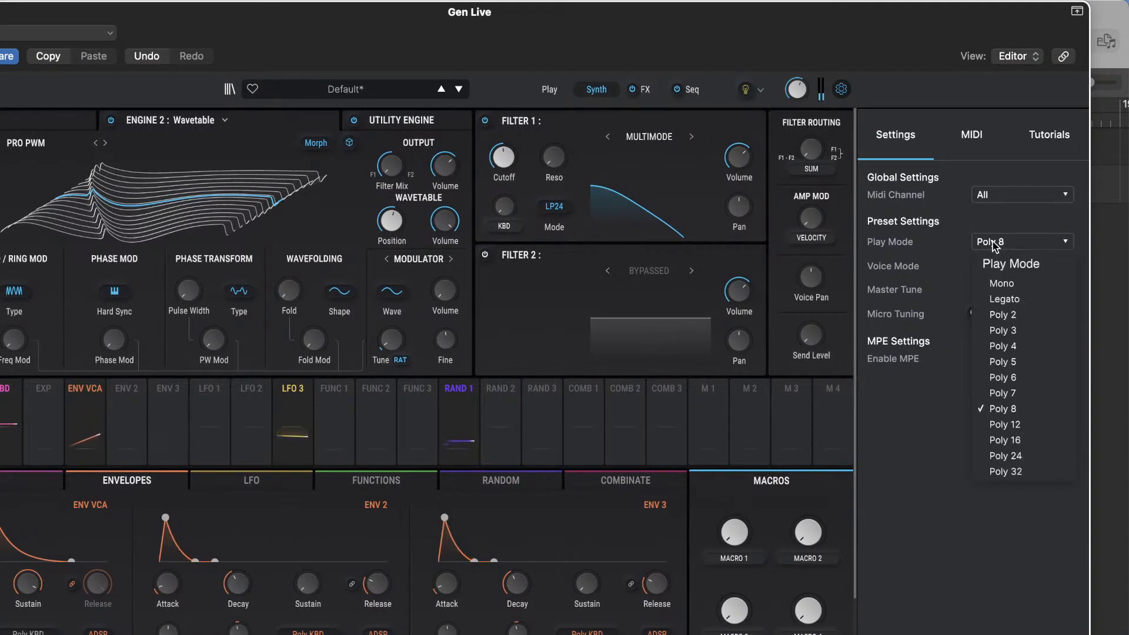
{"action": "left_click", "coordinate": [1058, 470]}
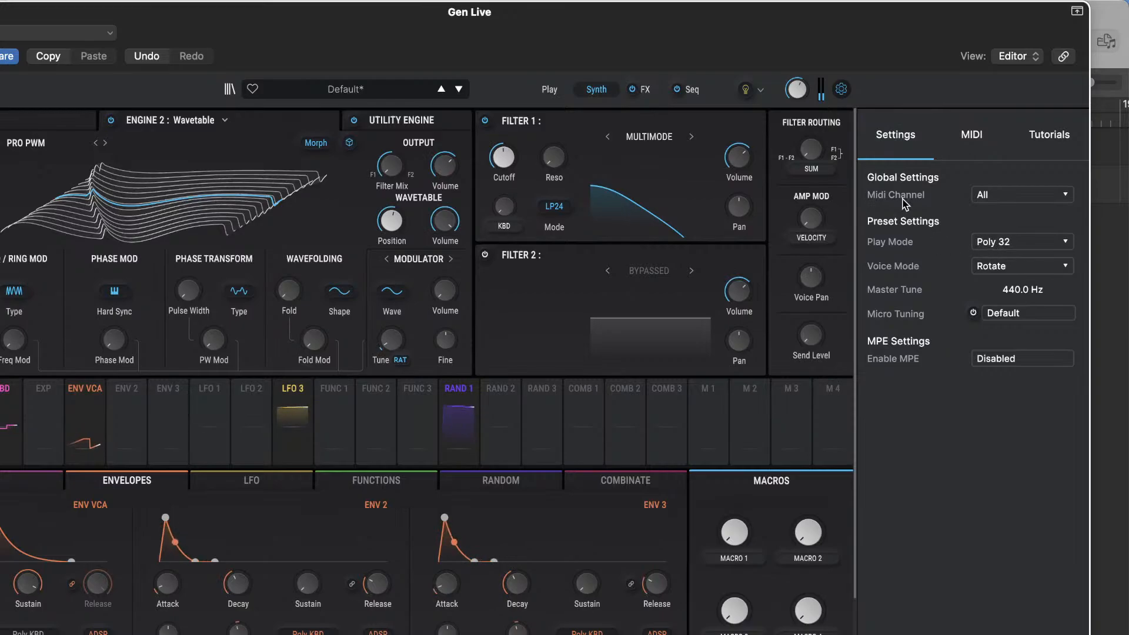
{"action": "left_click", "coordinate": [841, 89]}
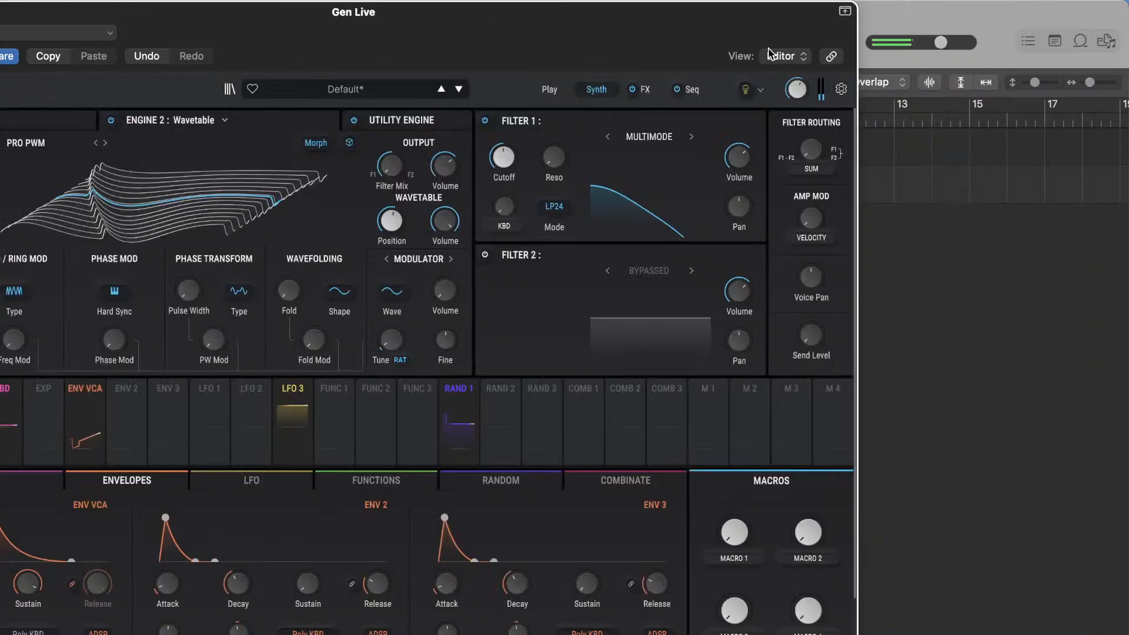
{"action": "left_click_drag", "start_coordinate": [569, 16], "coordinate": [814, 16]}
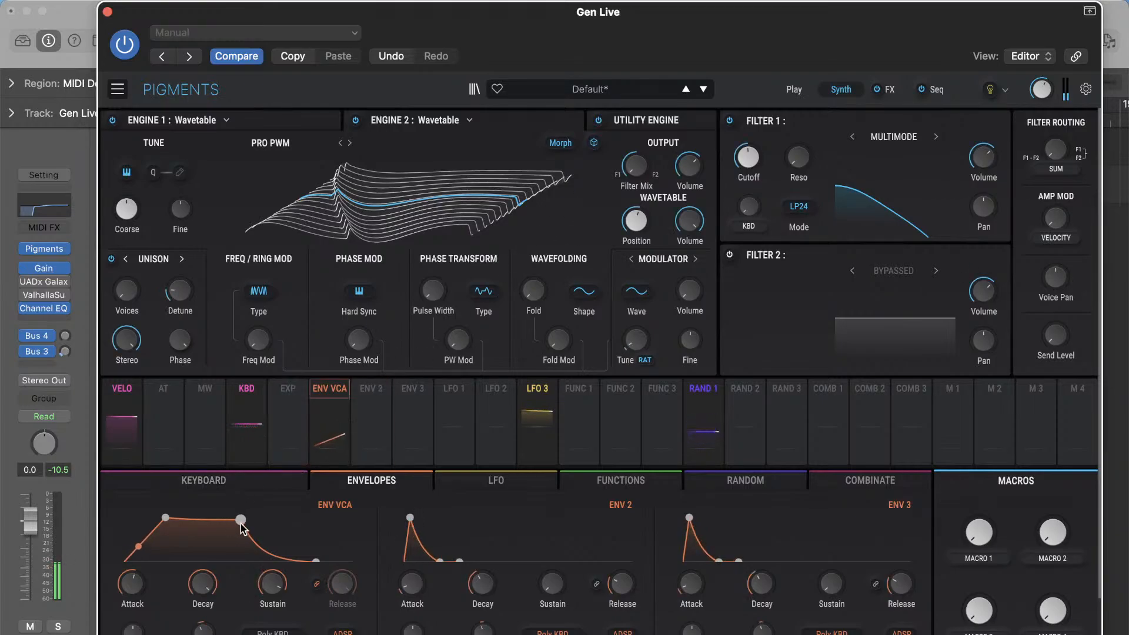
- Slightly lower the ENV VCA envelope's sustain, unlink its release from the decay and shorten the release a little
{"action": "left_click_drag", "start_coordinate": [271, 583], "coordinate": [271, 588]}
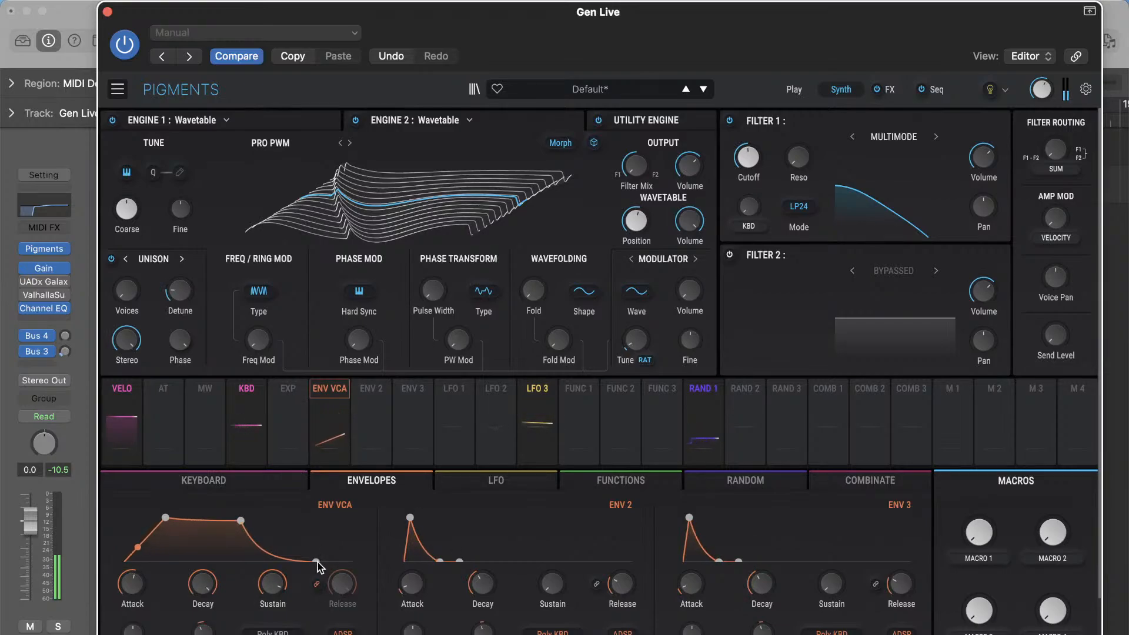
{"action": "left_click", "coordinate": [317, 584]}
{"action": "left_click_drag", "start_coordinate": [343, 584], "coordinate": [343, 589]}
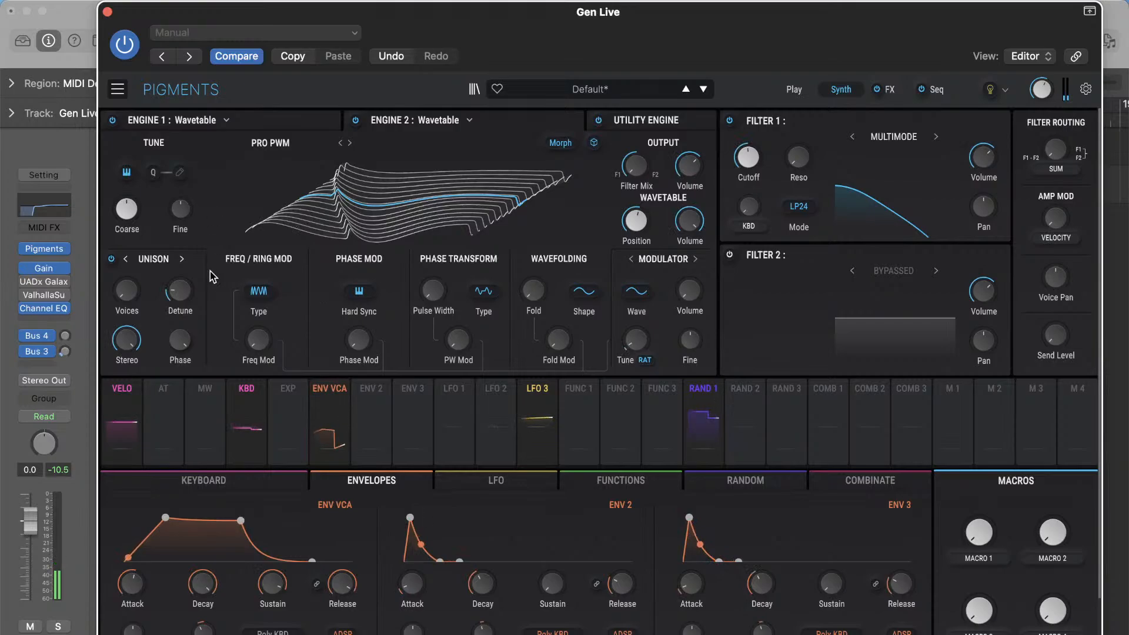
- Increase the number of unison voices on Engine 2 and Engine 1
{"action": "mouse_move", "coordinate": [185, 297]}
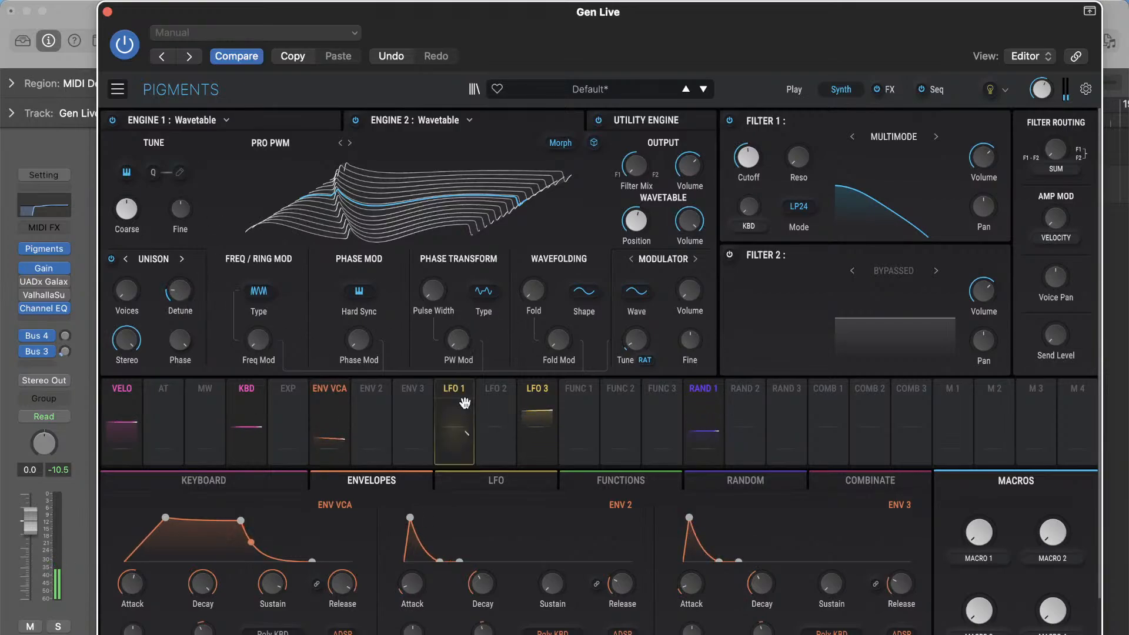
{"action": "left_click_drag", "start_coordinate": [125, 294], "coordinate": [125, 283]}
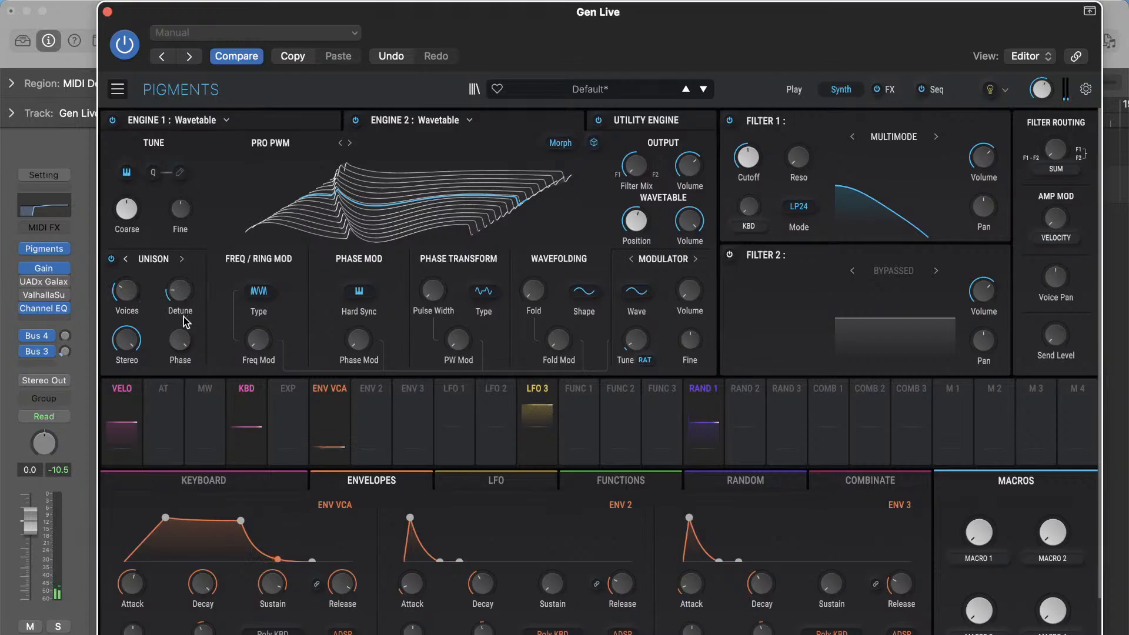
{"action": "left_click", "coordinate": [531, 388]}
{"action": "left_click", "coordinate": [280, 118]}
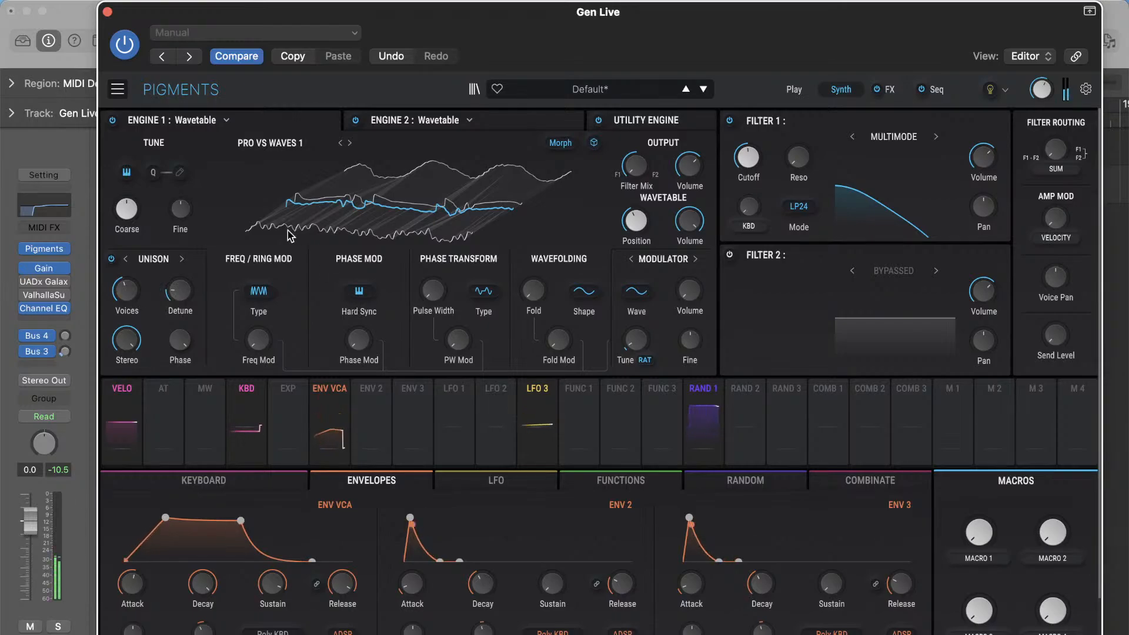
- Raise the unison detune on Engine 1 and adjust the unison detune on Engine 2
{"action": "mouse_move", "coordinate": [176, 296]}
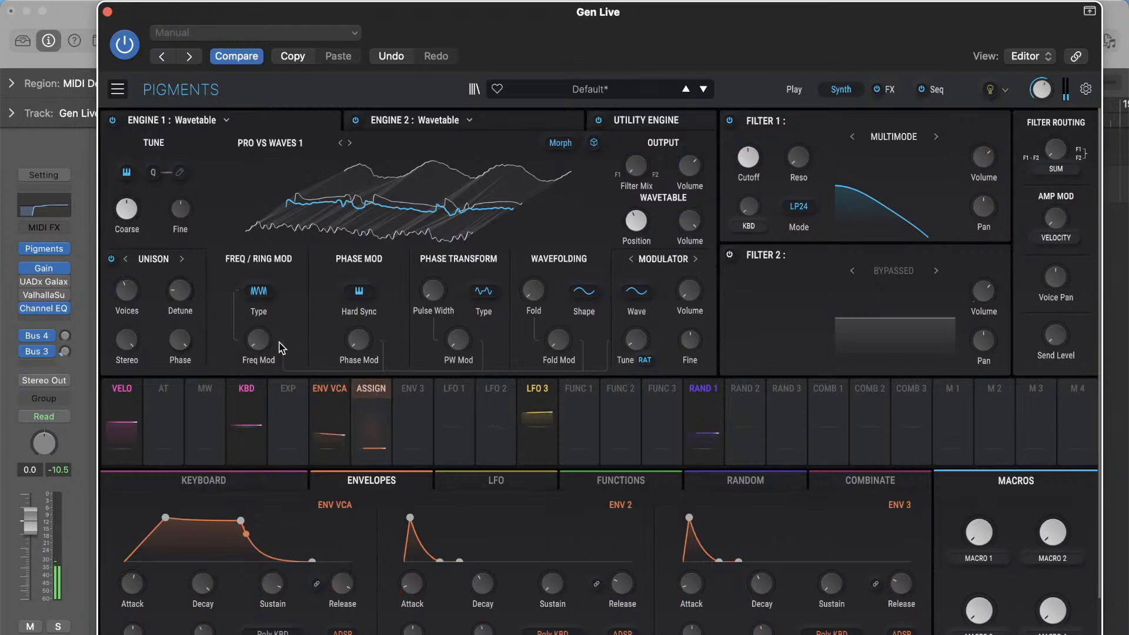
{"action": "scroll", "coordinate": [174, 298], "scroll_direction": "up", "scroll_amount": 5}
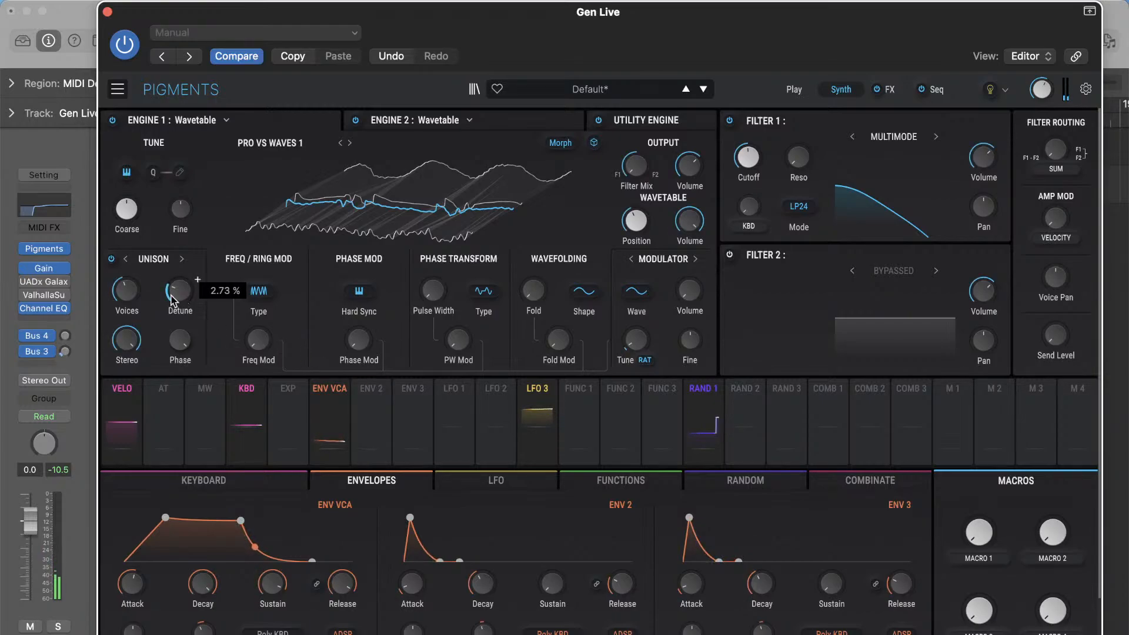
{"action": "left_click", "coordinate": [341, 143]}
{"action": "left_click_drag", "start_coordinate": [172, 296], "coordinate": [120, 284]}
- Modulate Engine 2's unison voices with LFO 2 at -0.15 and LFO 3 at -0.09
{"action": "left_click", "coordinate": [504, 391]}
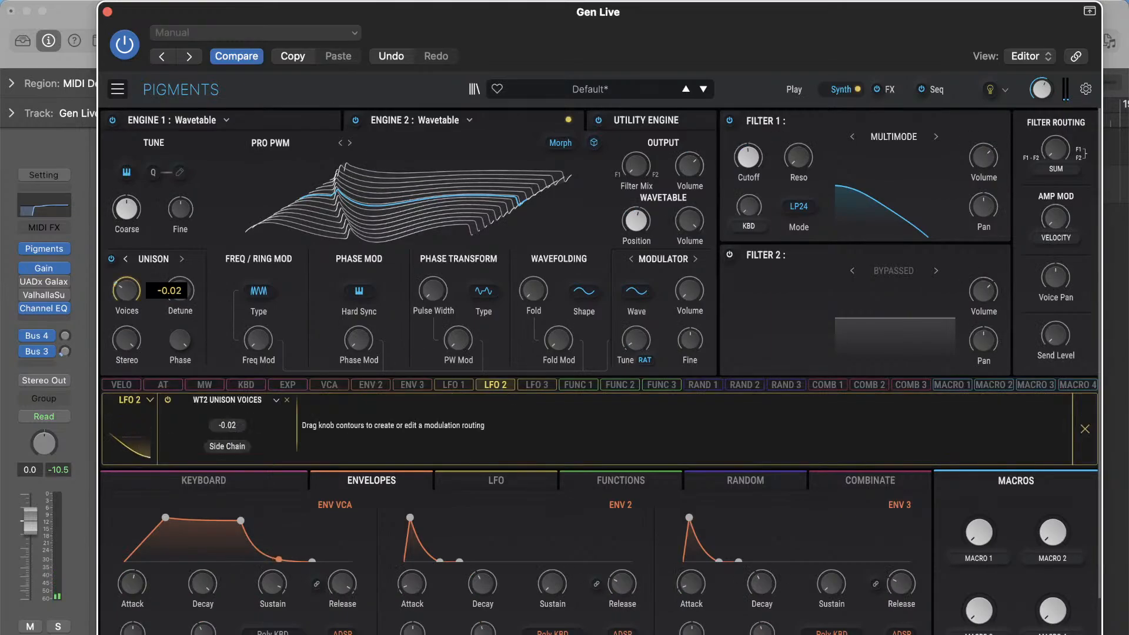
{"action": "left_click", "coordinate": [538, 384]}
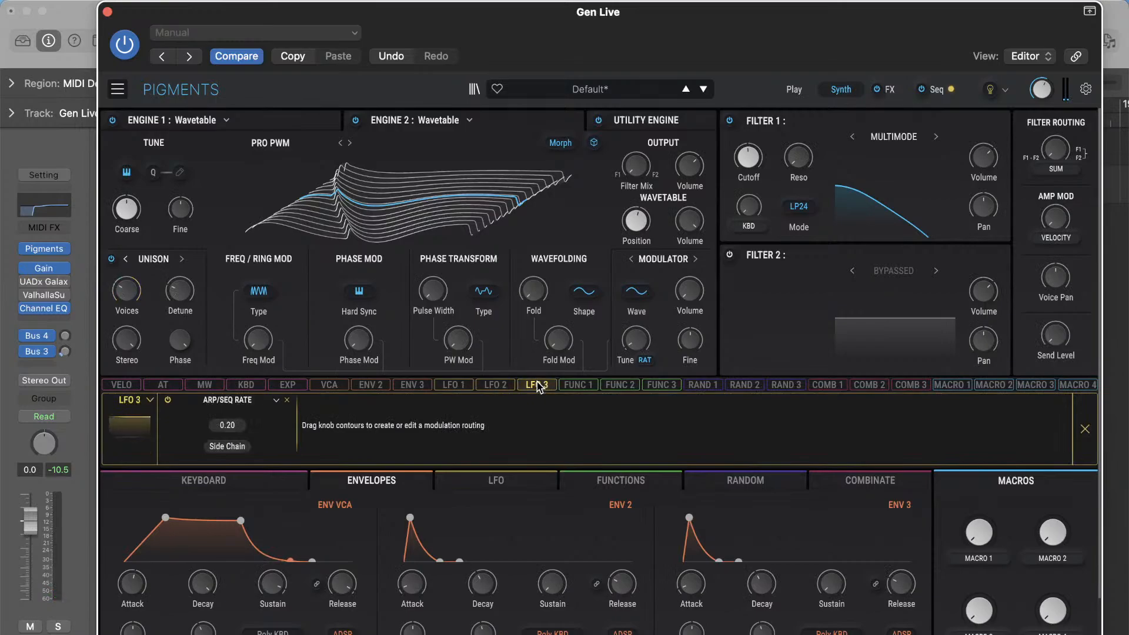
{"action": "mouse_move", "coordinate": [113, 284]}
{"action": "left_click_drag", "start_coordinate": [113, 285], "coordinate": [113, 297]}
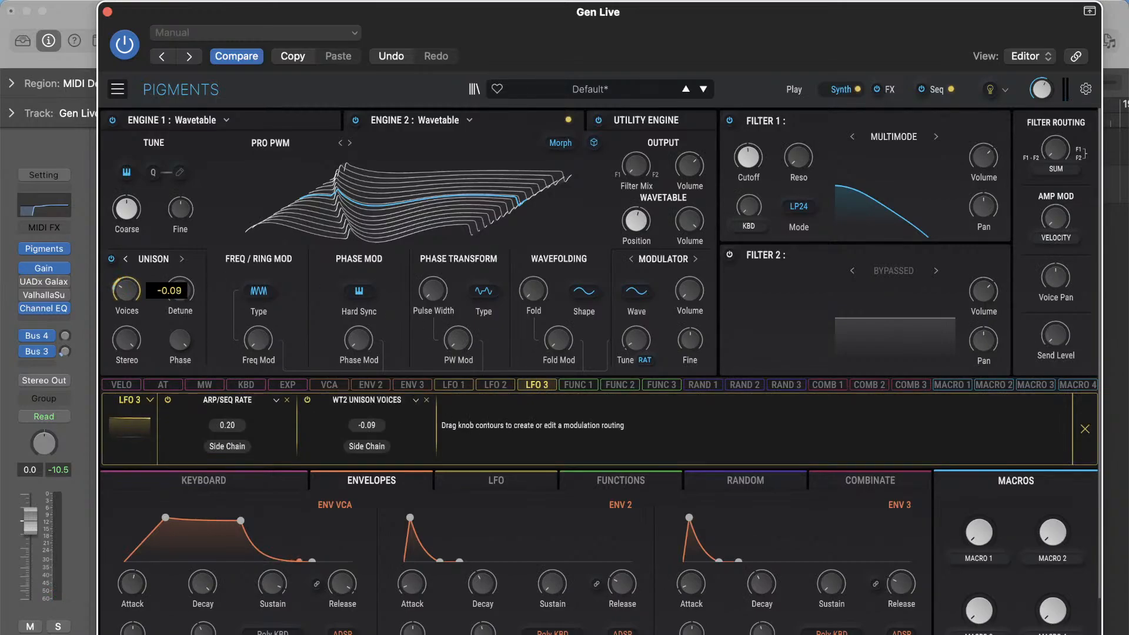
- Modulate Engine 2's unison detune with LFO 2 at -0.06 and LFO 3 at -0.09
{"action": "left_click", "coordinate": [497, 384]}
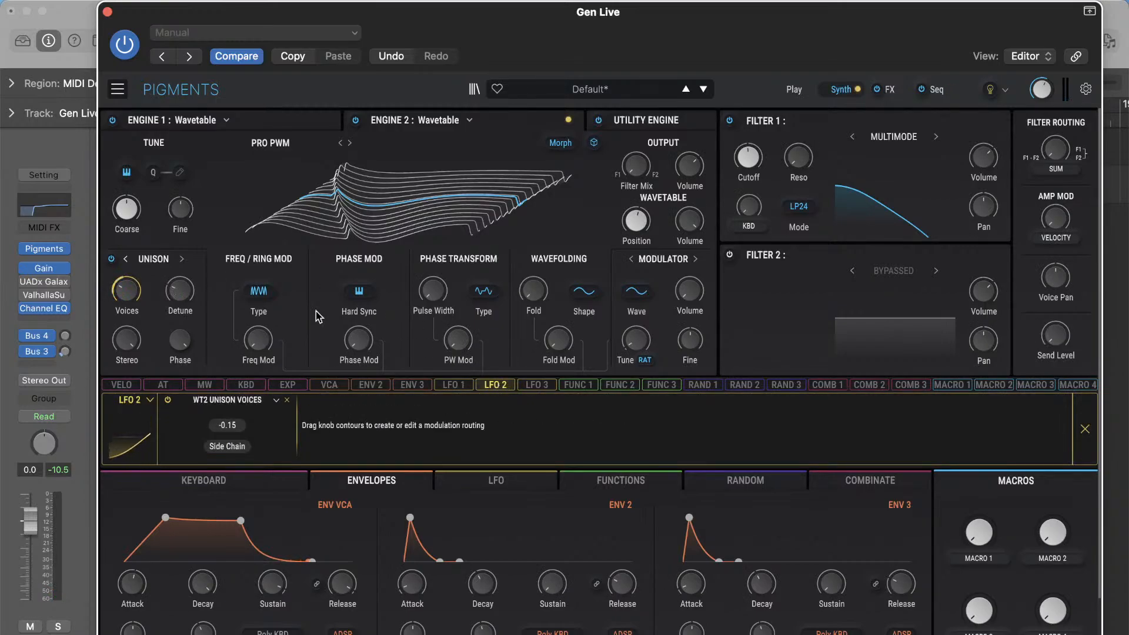
{"action": "left_click_drag", "start_coordinate": [171, 290], "coordinate": [170, 295]}
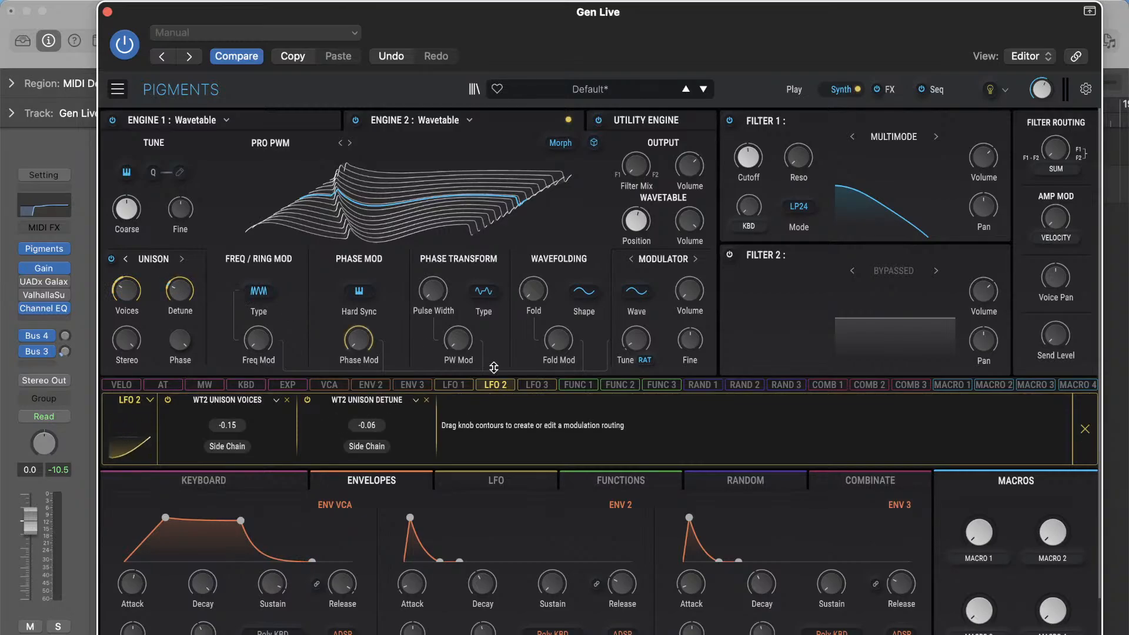
{"action": "left_click", "coordinate": [542, 385]}
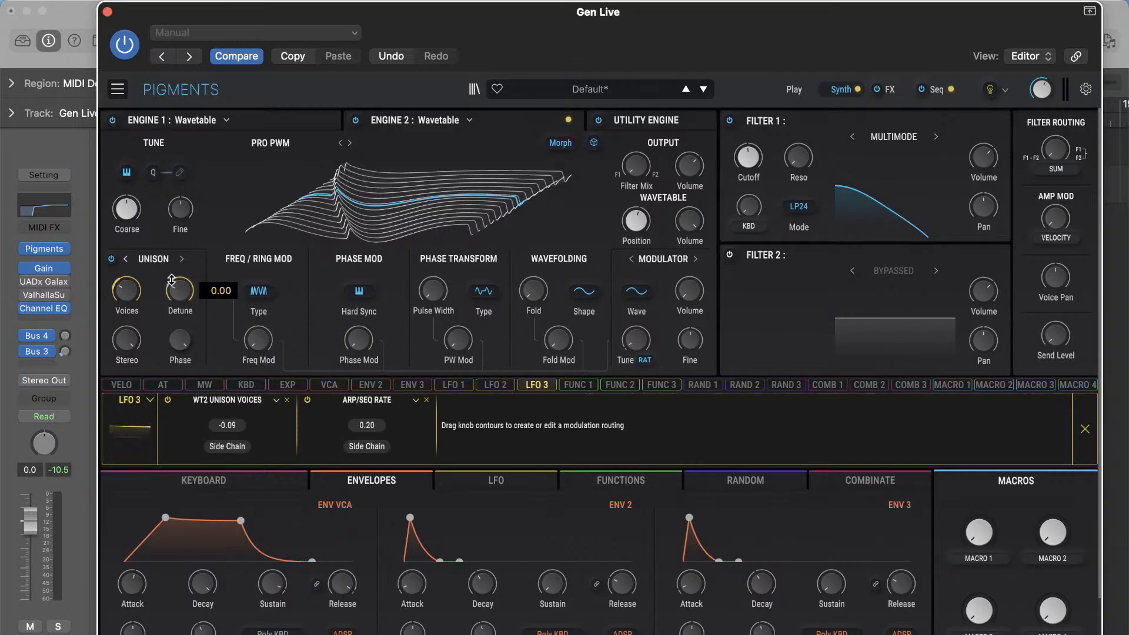
{"action": "left_click_drag", "start_coordinate": [170, 290], "coordinate": [171, 295]}
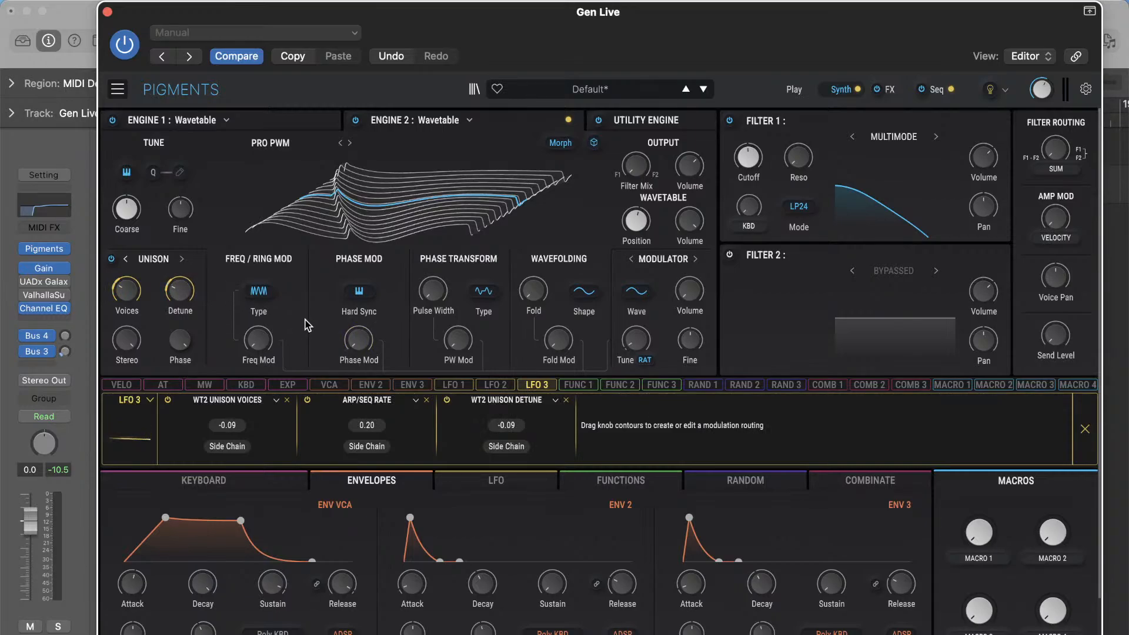
- Modulate Engine 1's unison detune at -0.06 and voices at -0.05 with LFO 3, and route LFO 2 to the same detune at -0.04
{"action": "left_click", "coordinate": [282, 126]}
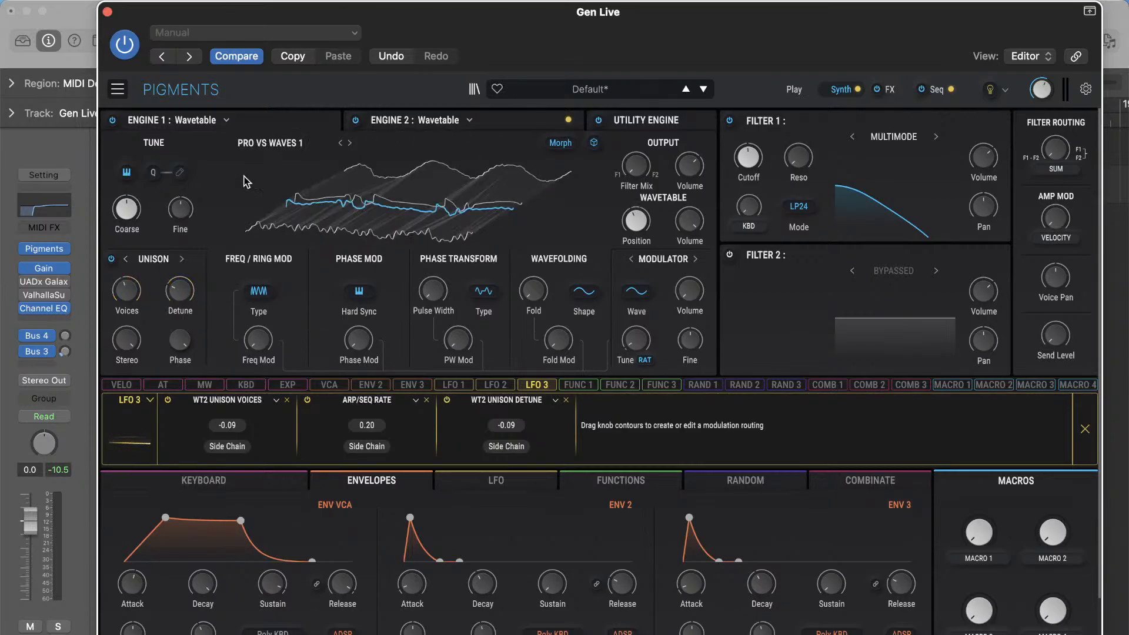
{"action": "left_click_drag", "start_coordinate": [171, 290], "coordinate": [118, 292]}
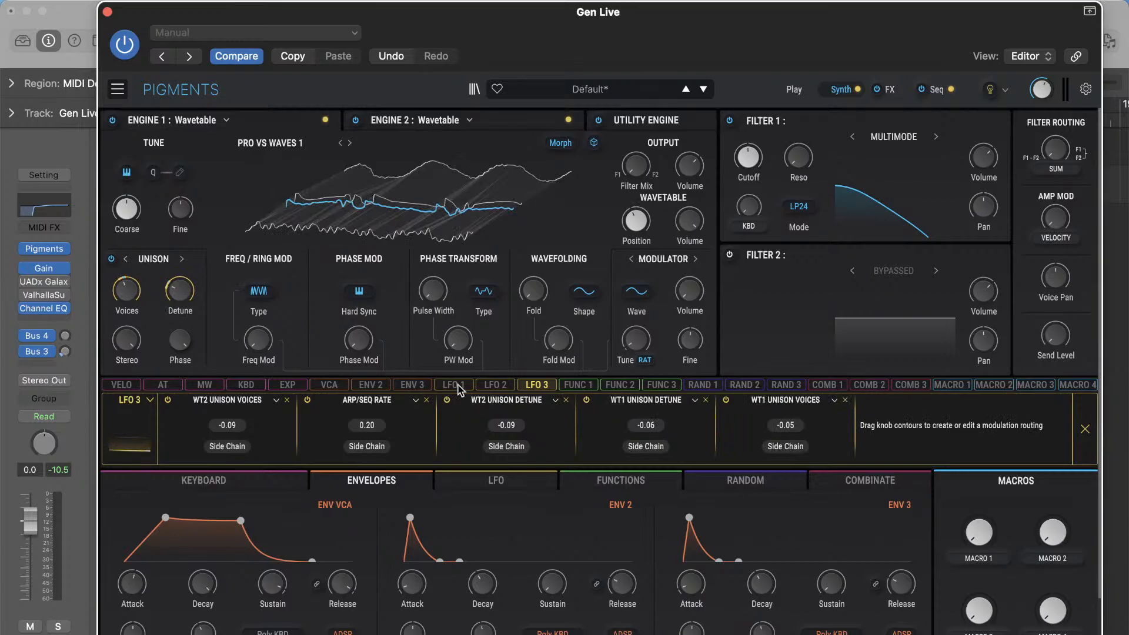
{"action": "left_click", "coordinate": [495, 384]}
{"action": "mouse_move", "coordinate": [167, 281]}
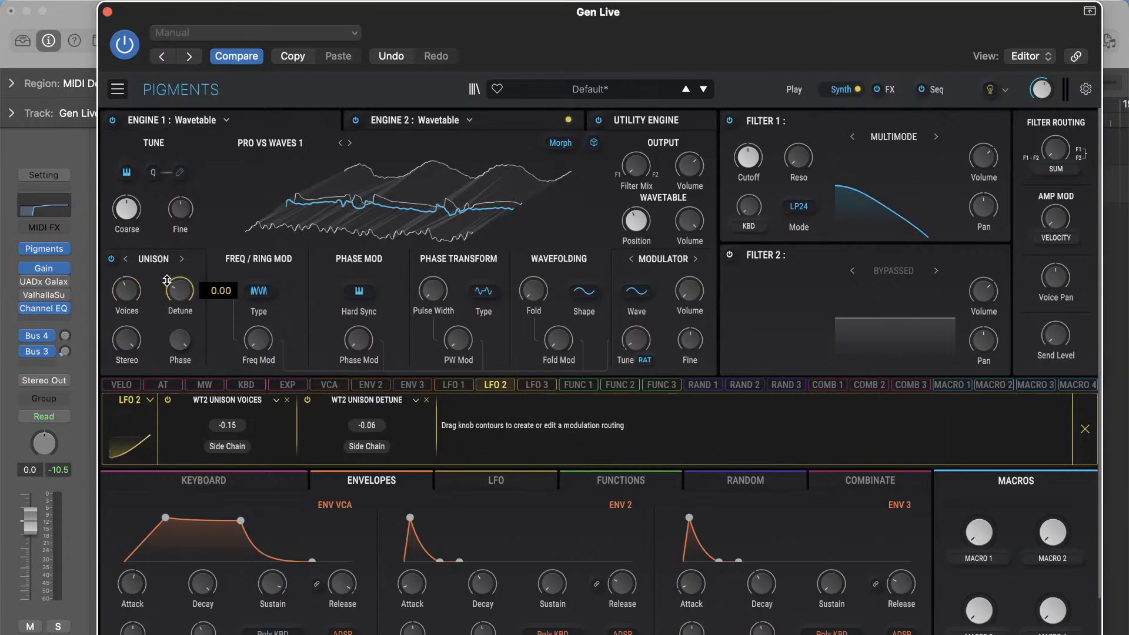
{"action": "left_click_drag", "start_coordinate": [167, 280], "coordinate": [167, 283]}
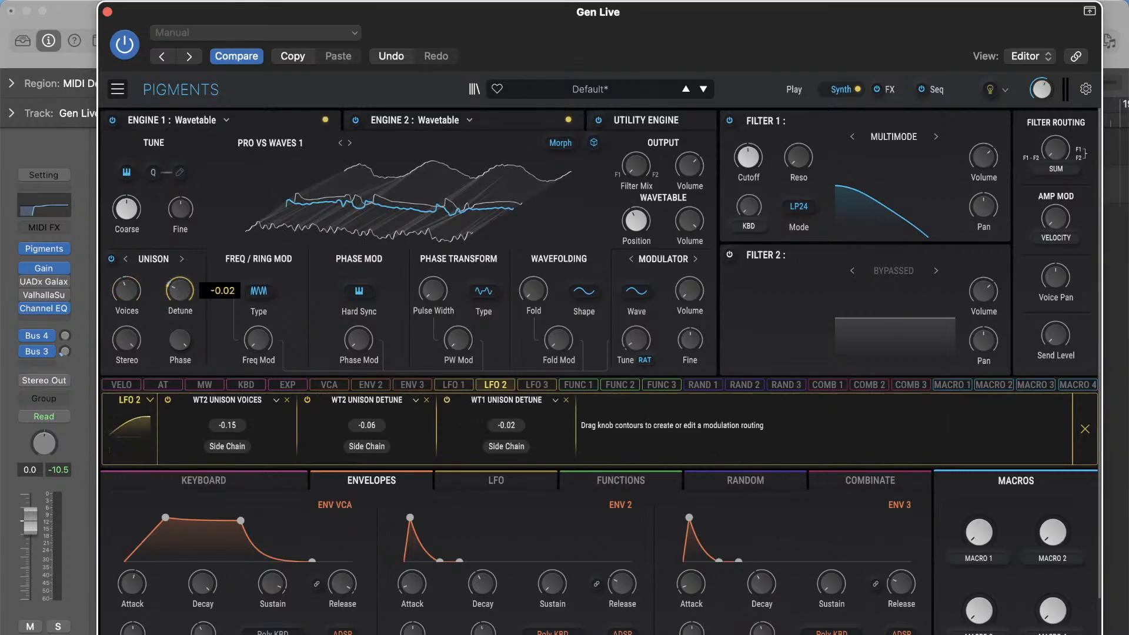
- Set LFO 3's modulation of Engine 1's unison voices to -0.07 and add LFO 2 to those voices at -0.06
{"action": "left_click", "coordinate": [529, 384]}
{"action": "mouse_move", "coordinate": [167, 282]}
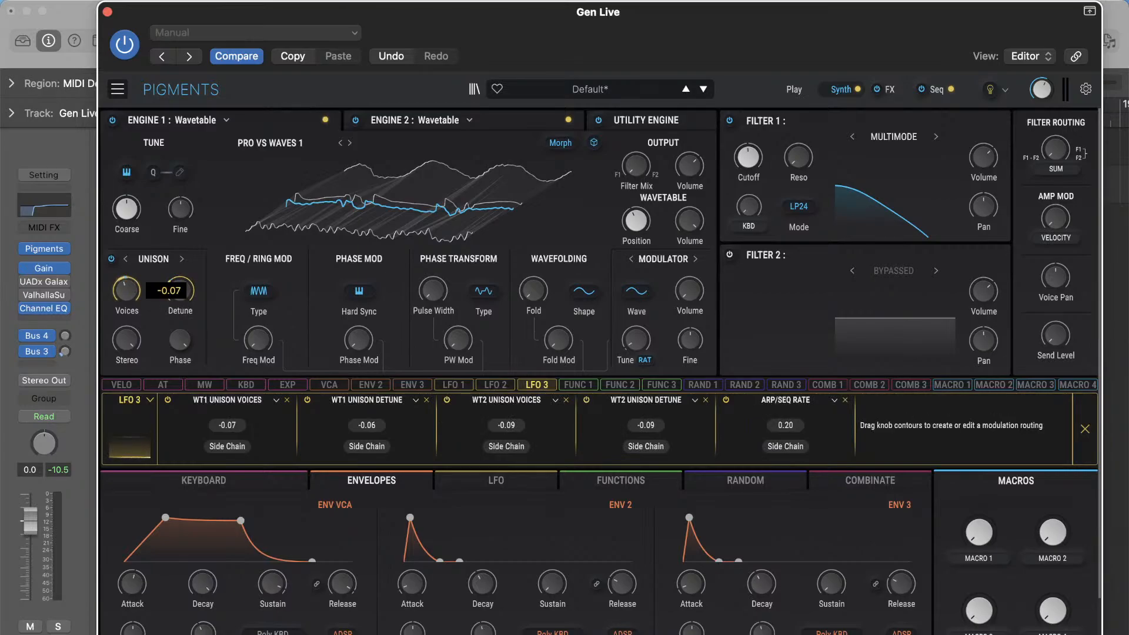
{"action": "left_click", "coordinate": [509, 386]}
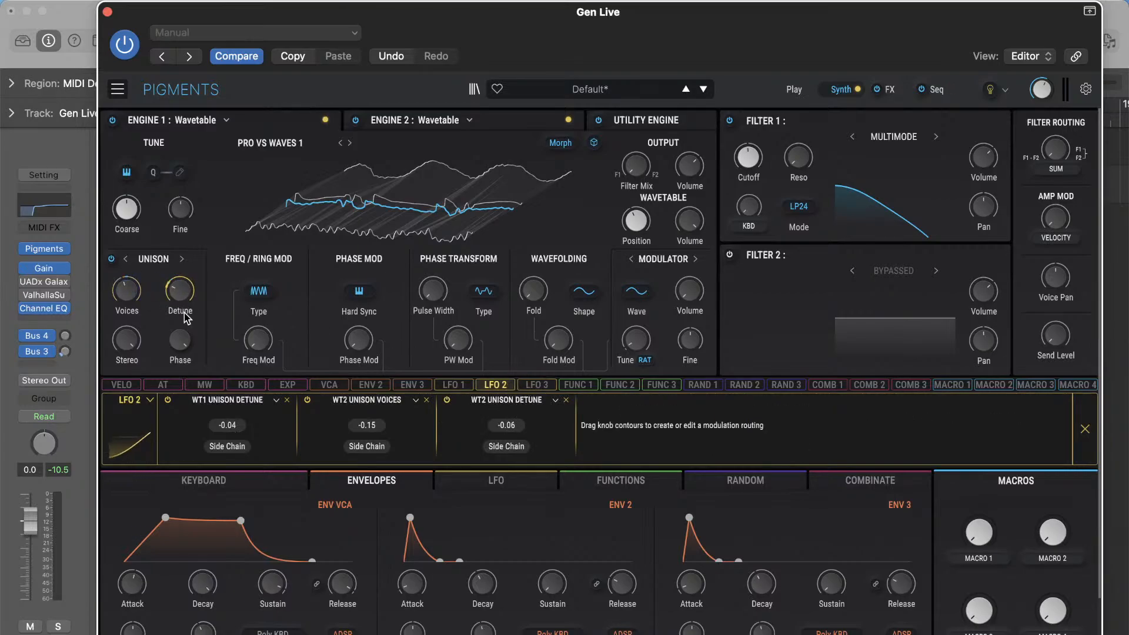
{"action": "left_click_drag", "start_coordinate": [125, 277], "coordinate": [119, 279]}
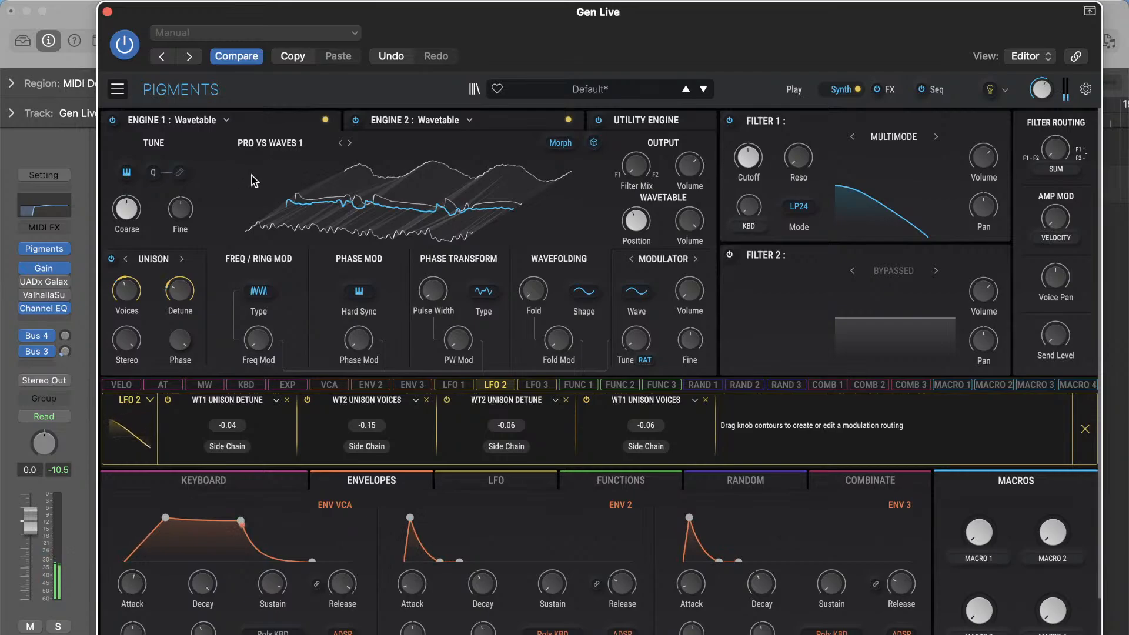
- Modulate Engine 1's fine tuning with LFO 3 at -0.04 and LFO 2 at -0.01
{"action": "left_click", "coordinate": [536, 391]}
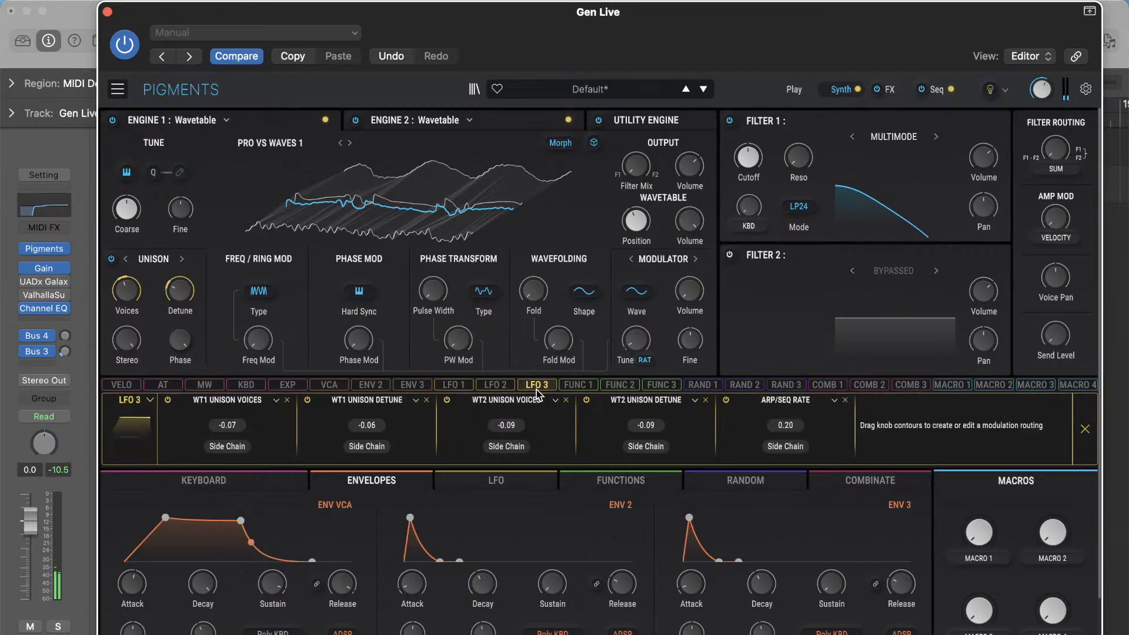
{"action": "mouse_move", "coordinate": [180, 196]}
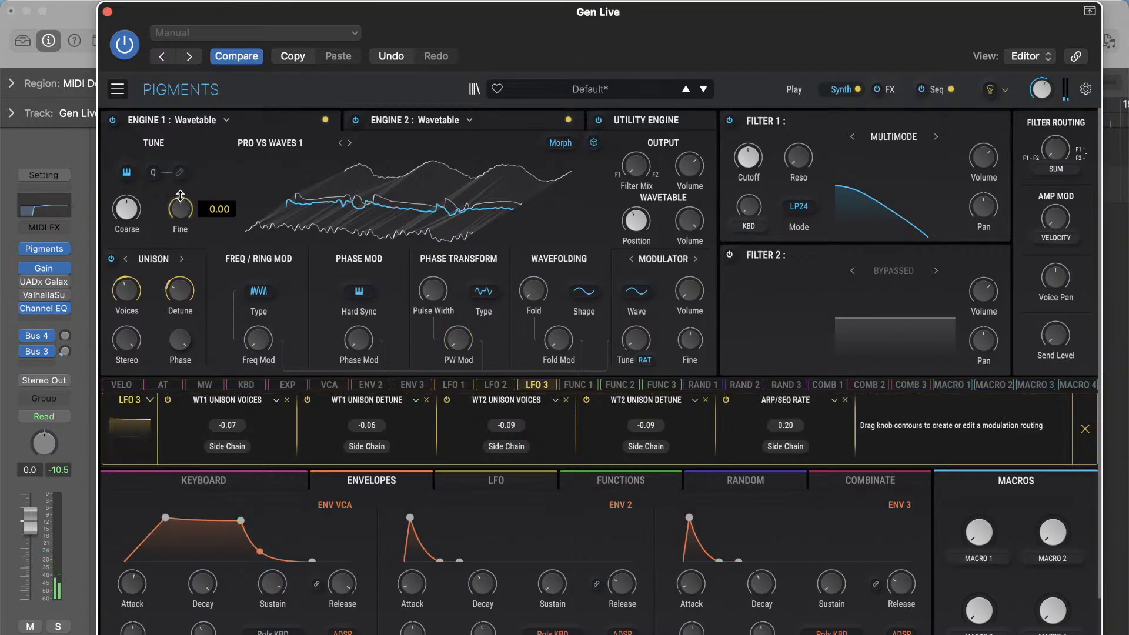
{"action": "left_click_drag", "start_coordinate": [180, 195], "coordinate": [180, 197]}
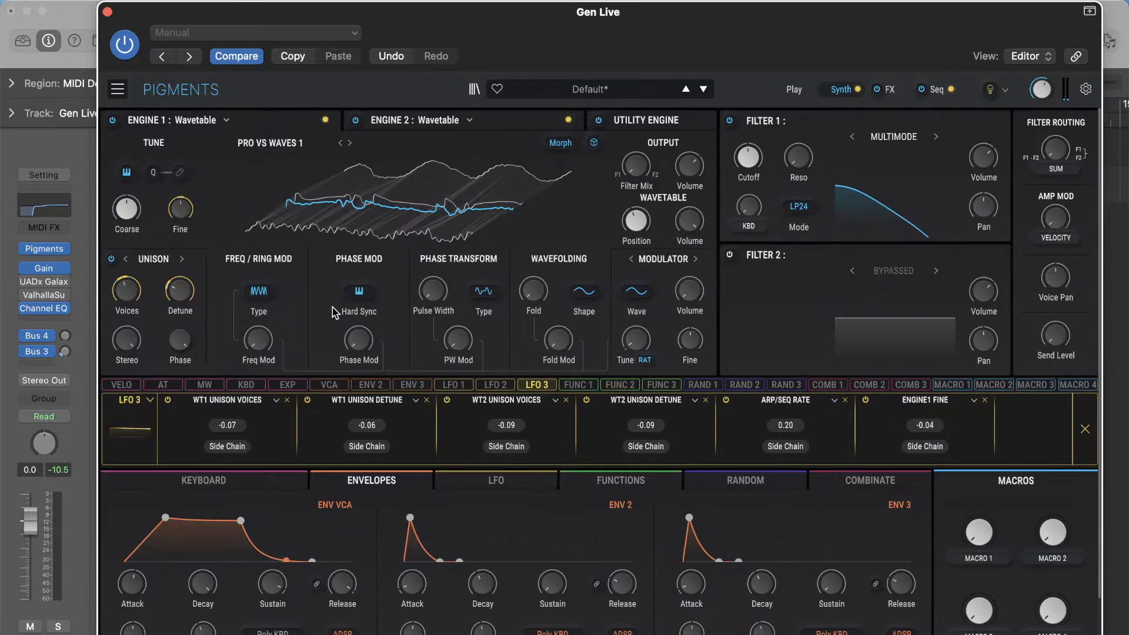
{"action": "left_click", "coordinate": [496, 386]}
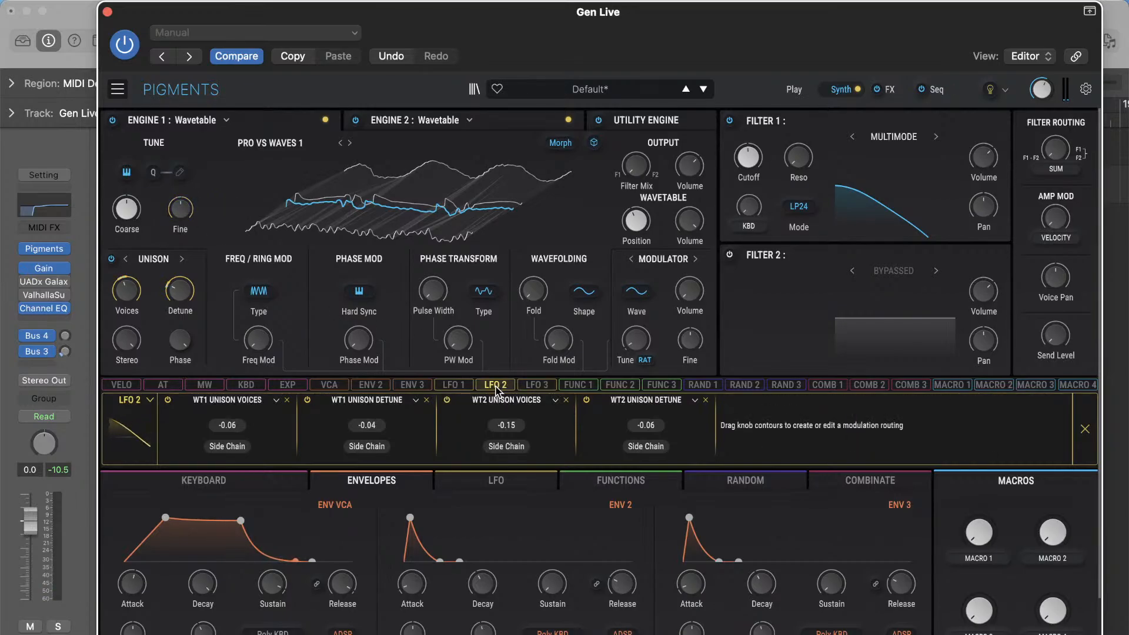
{"action": "left_click_drag", "start_coordinate": [179, 196], "coordinate": [179, 198]}
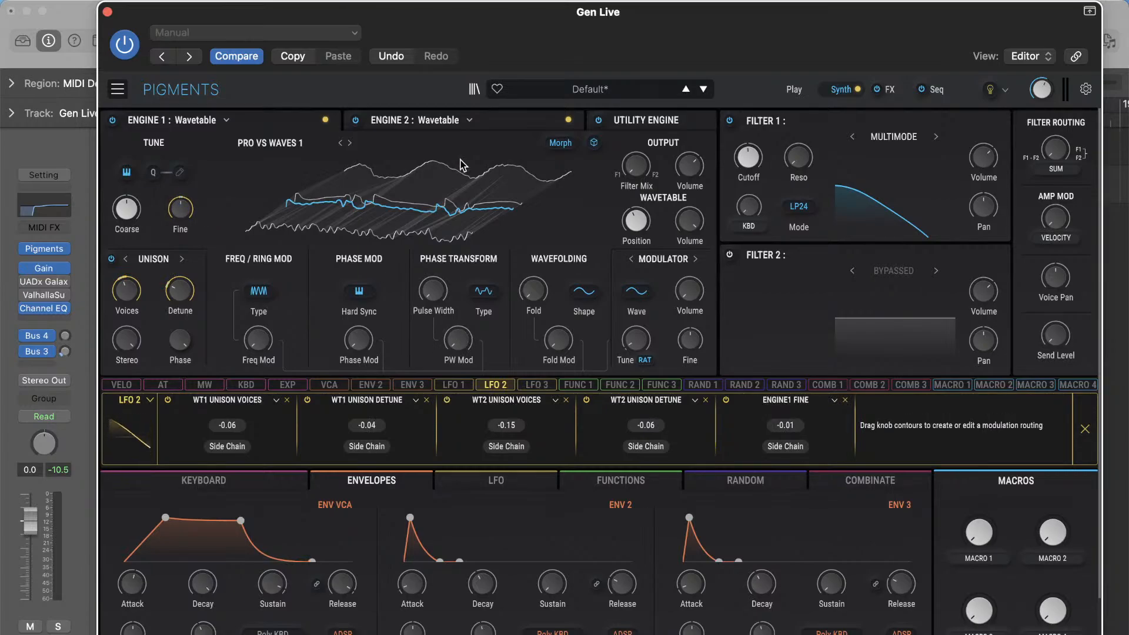
- Modulate Engine 2's fine tuning with LFO 2 at 0.05 and LFO 3 at 0.02
{"action": "left_click", "coordinate": [490, 124]}
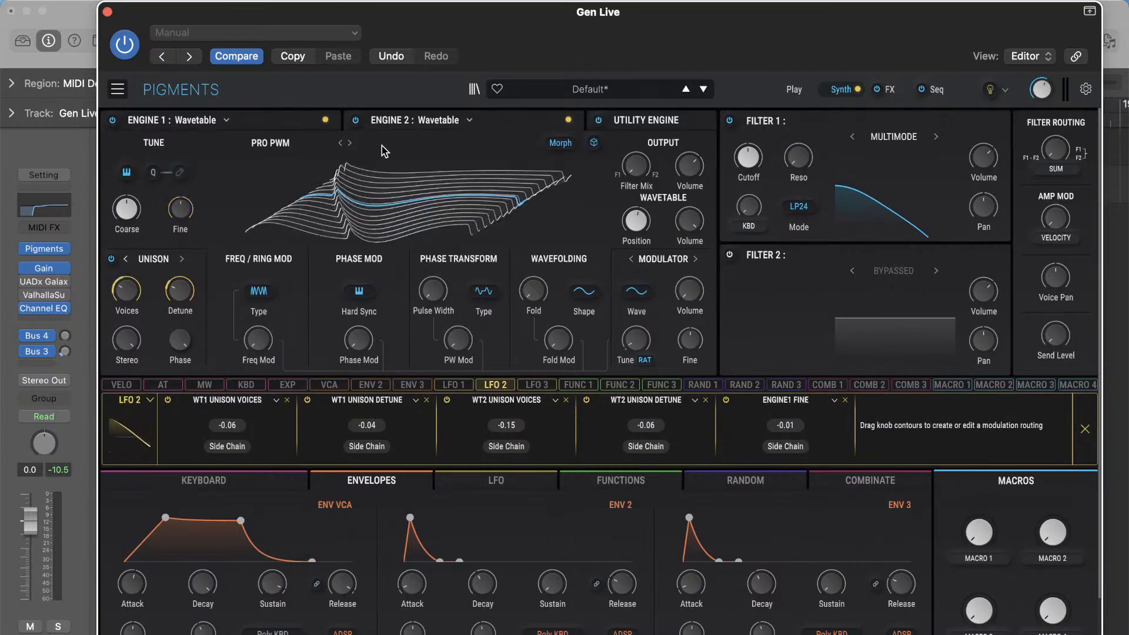
{"action": "mouse_move", "coordinate": [182, 199]}
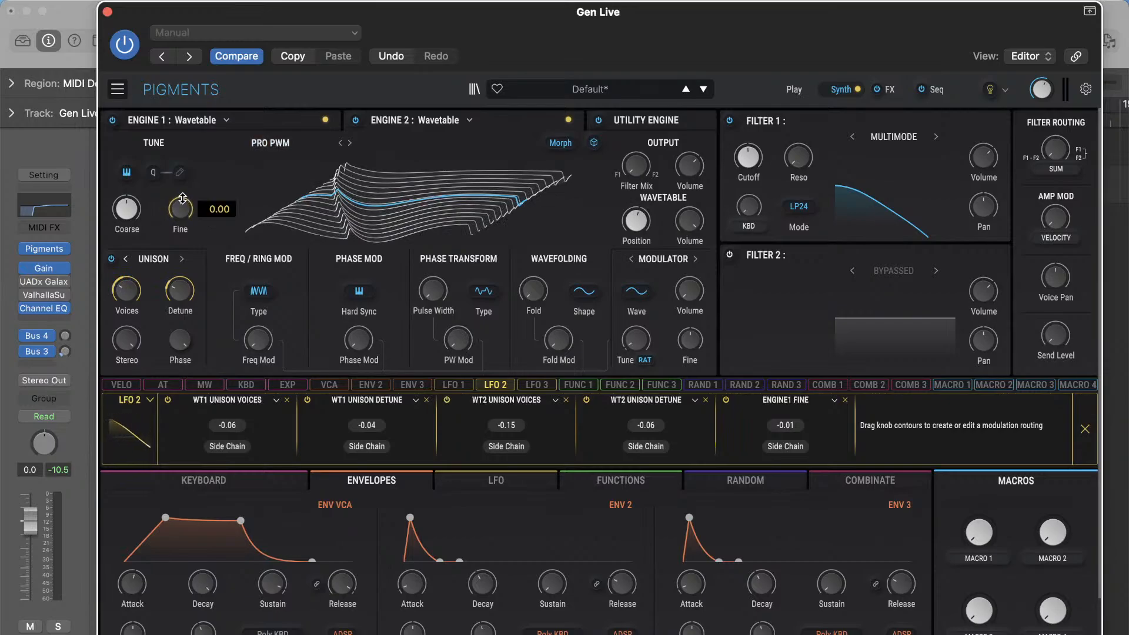
{"action": "left_click_drag", "start_coordinate": [183, 198], "coordinate": [182, 196]}
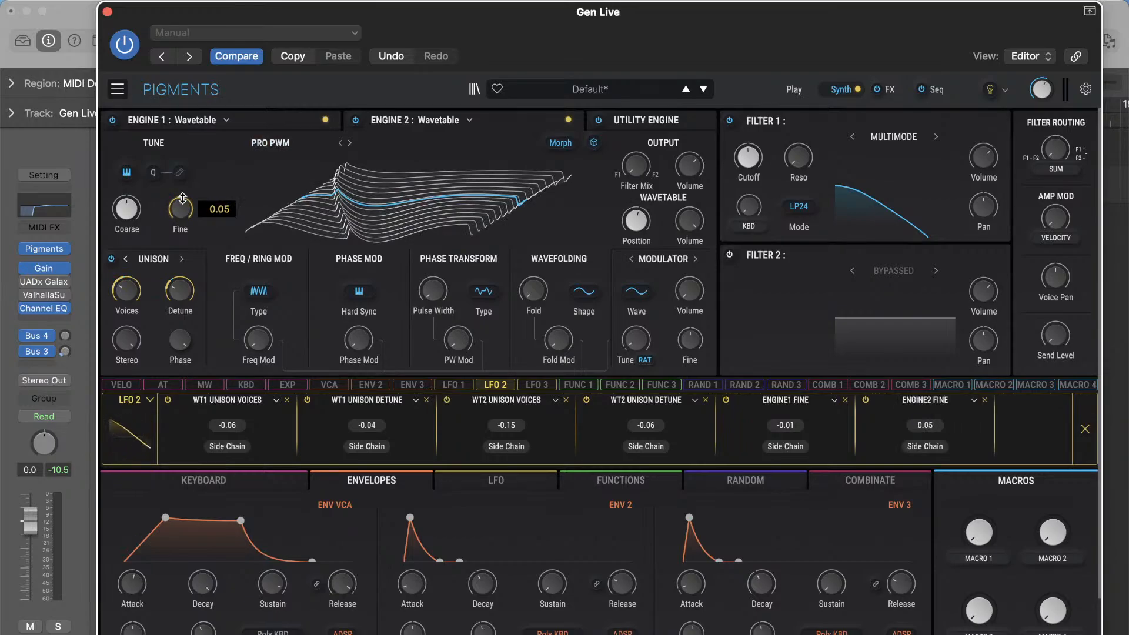
{"action": "left_click", "coordinate": [537, 385]}
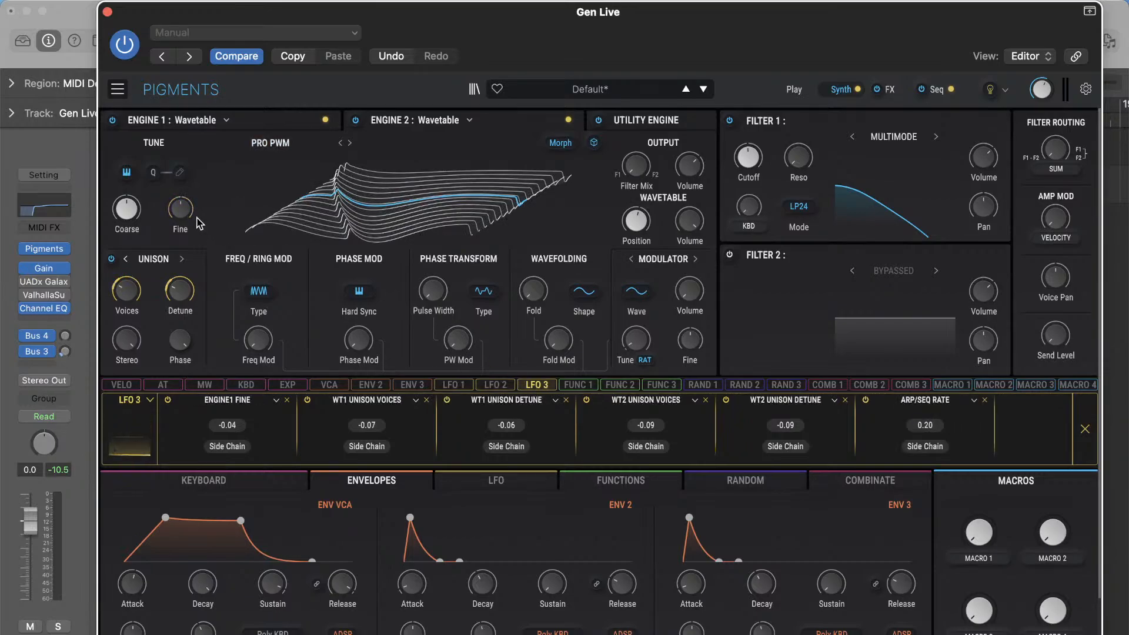
{"action": "mouse_move", "coordinate": [179, 196]}
{"action": "left_click_drag", "start_coordinate": [180, 196], "coordinate": [179, 193]}
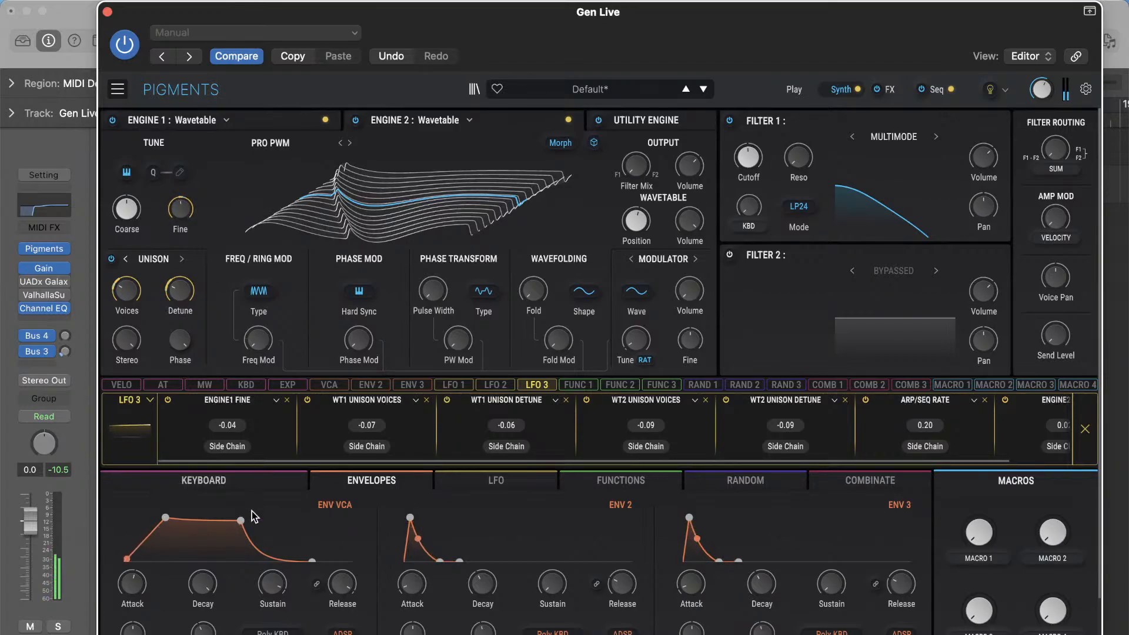
- Slightly lower the ENV VCA envelope's sustain and shorten its release
{"action": "left_click_drag", "start_coordinate": [236, 527], "coordinate": [240, 528]}
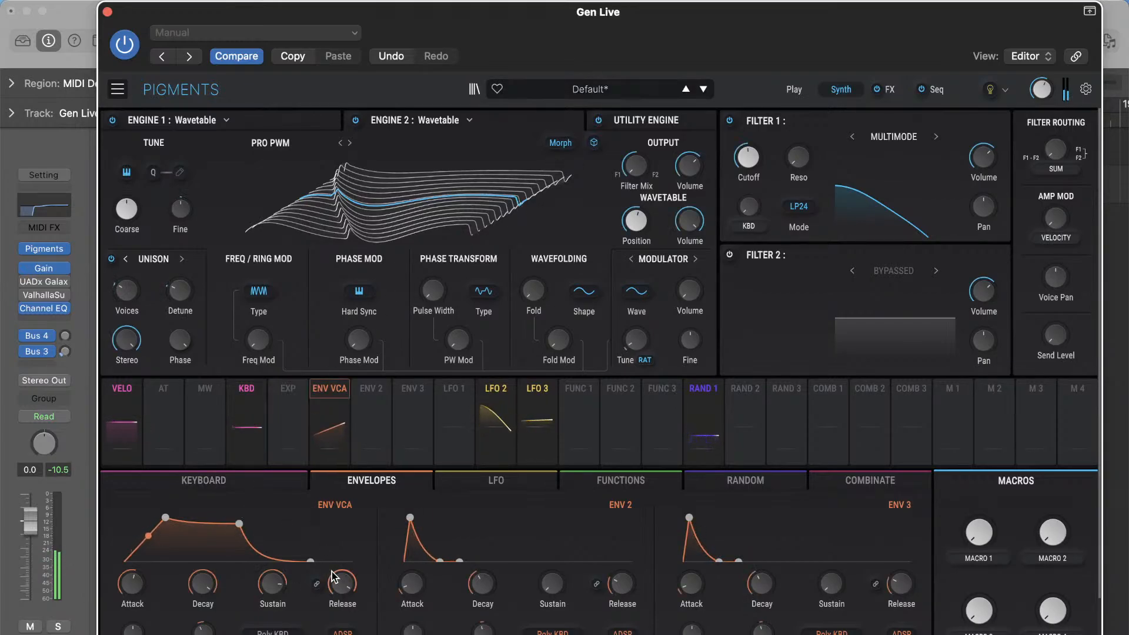
{"action": "left_click_drag", "start_coordinate": [341, 585], "coordinate": [341, 588]}
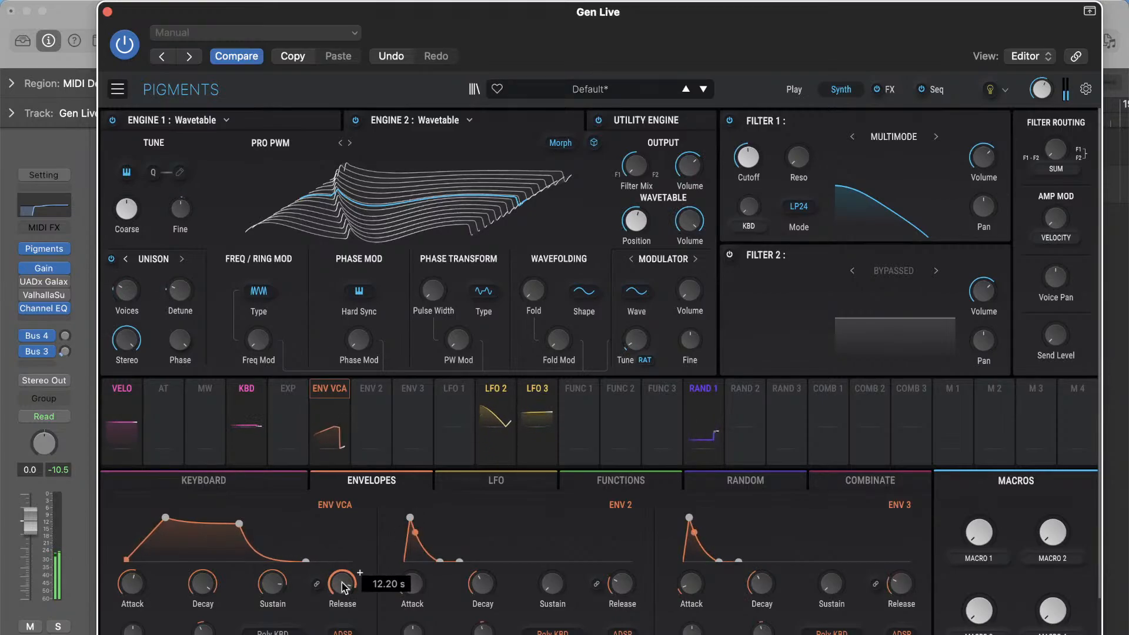
{"action": "scroll", "coordinate": [342, 584], "scroll_direction": "down", "scroll_amount": 5}
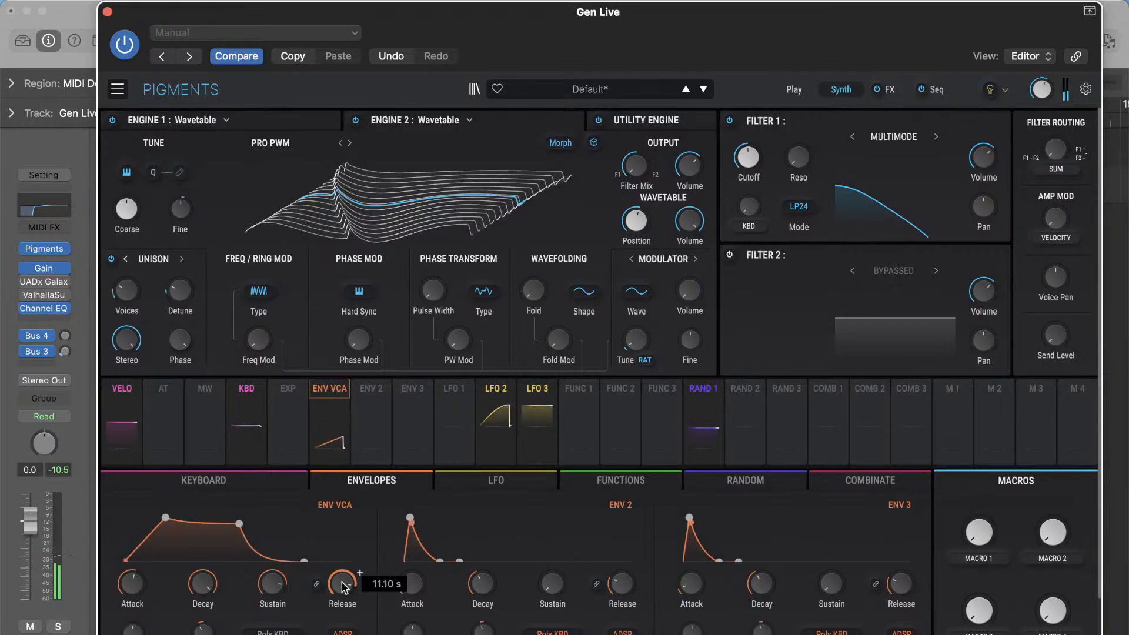
{"action": "scroll", "coordinate": [342, 584], "scroll_direction": "down", "scroll_amount": 5}
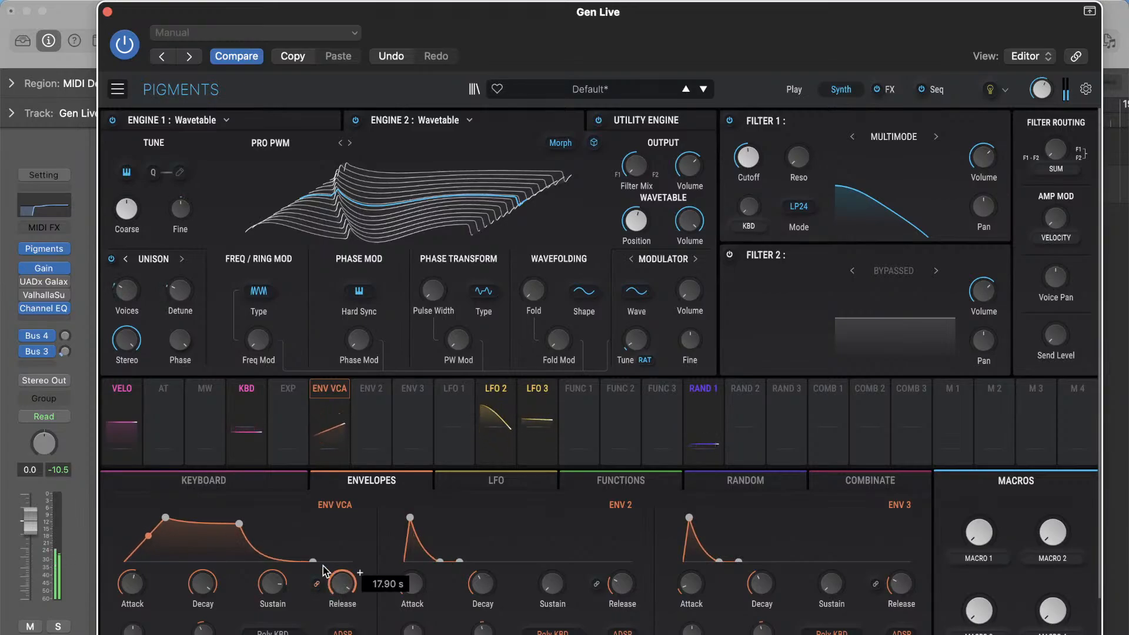
{"action": "left_click_drag", "start_coordinate": [343, 580], "coordinate": [343, 584]}
{"action": "left_click_drag", "start_coordinate": [344, 584], "coordinate": [345, 587]}
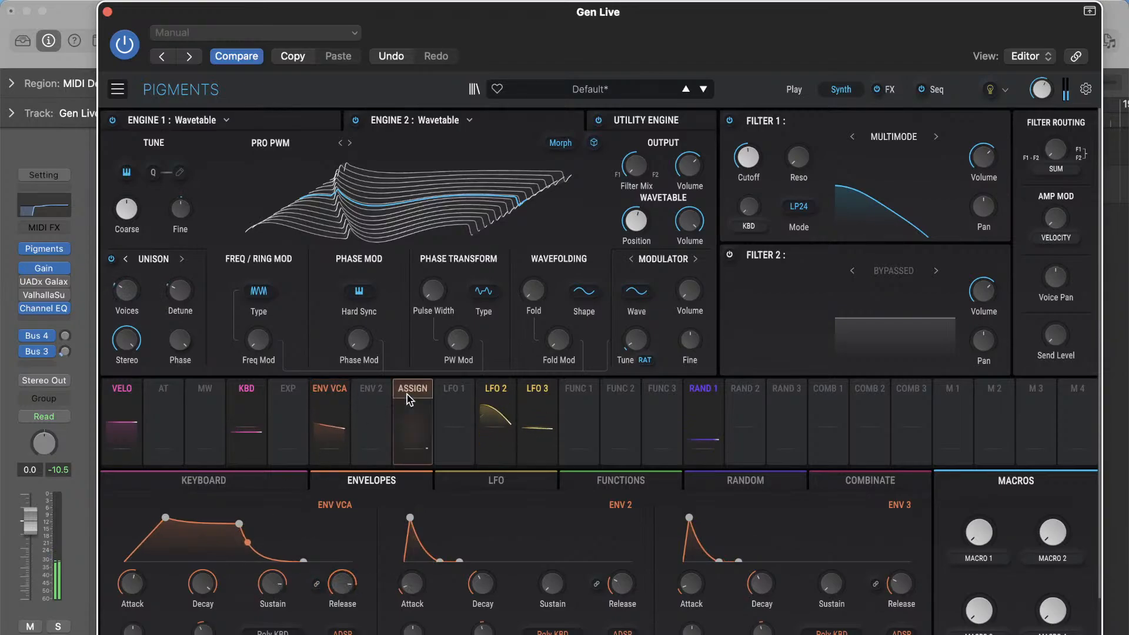
- Modulate the ENV VCA envelope's attack with small negative amounts from both LFO 2 and LFO 3
{"action": "left_click", "coordinate": [504, 397]}
{"action": "mouse_move", "coordinate": [133, 569]}
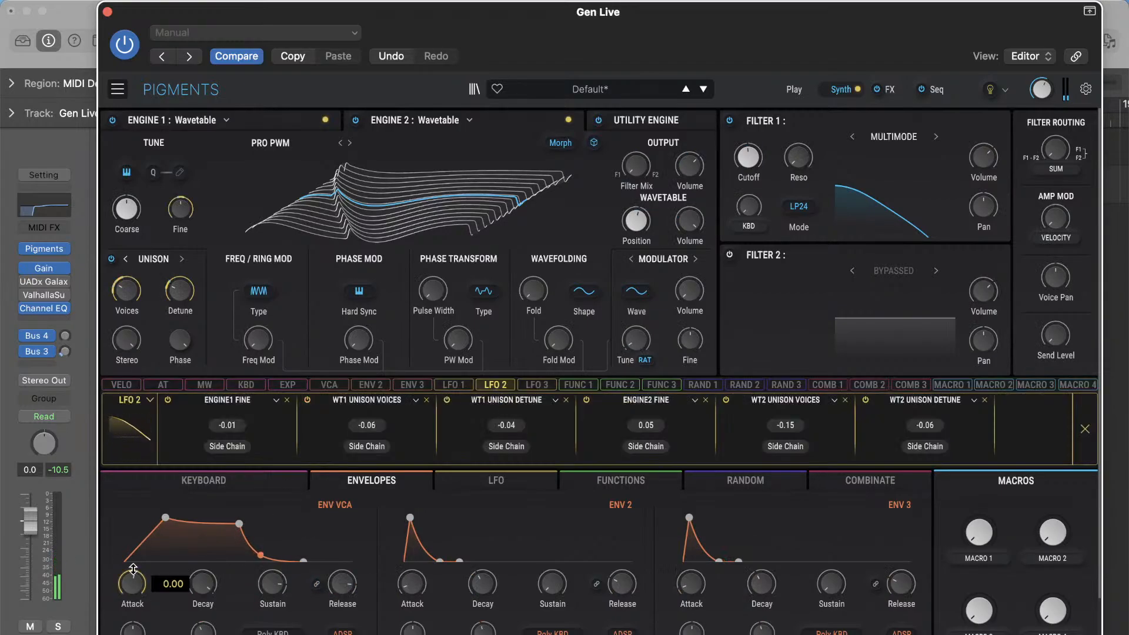
{"action": "left_click_drag", "start_coordinate": [133, 569], "coordinate": [133, 573]}
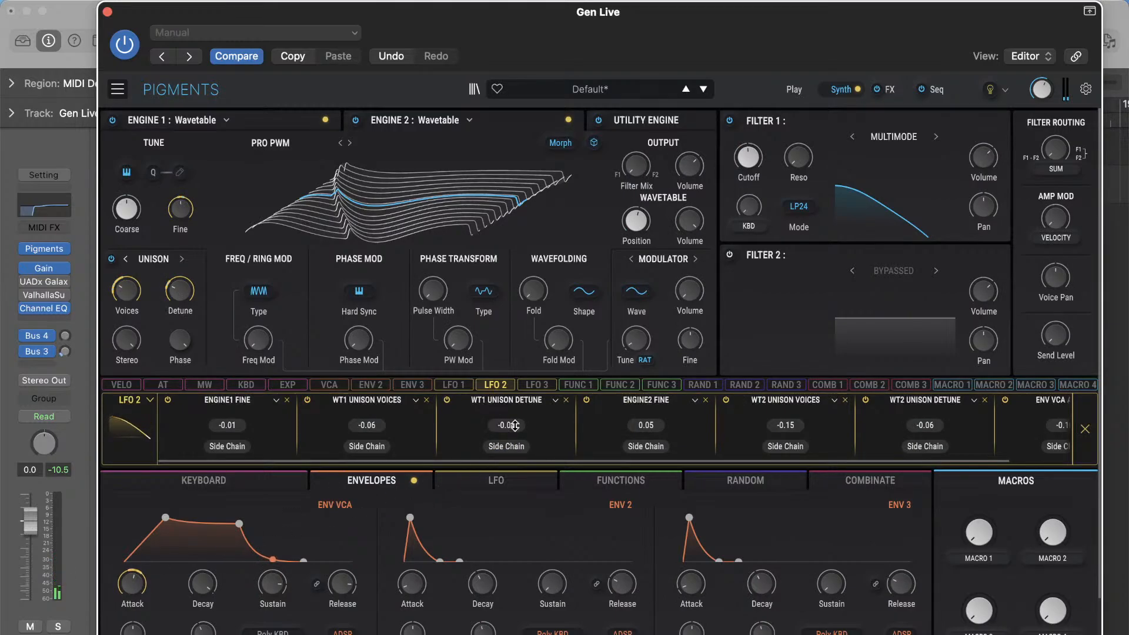
{"action": "left_click", "coordinate": [536, 385]}
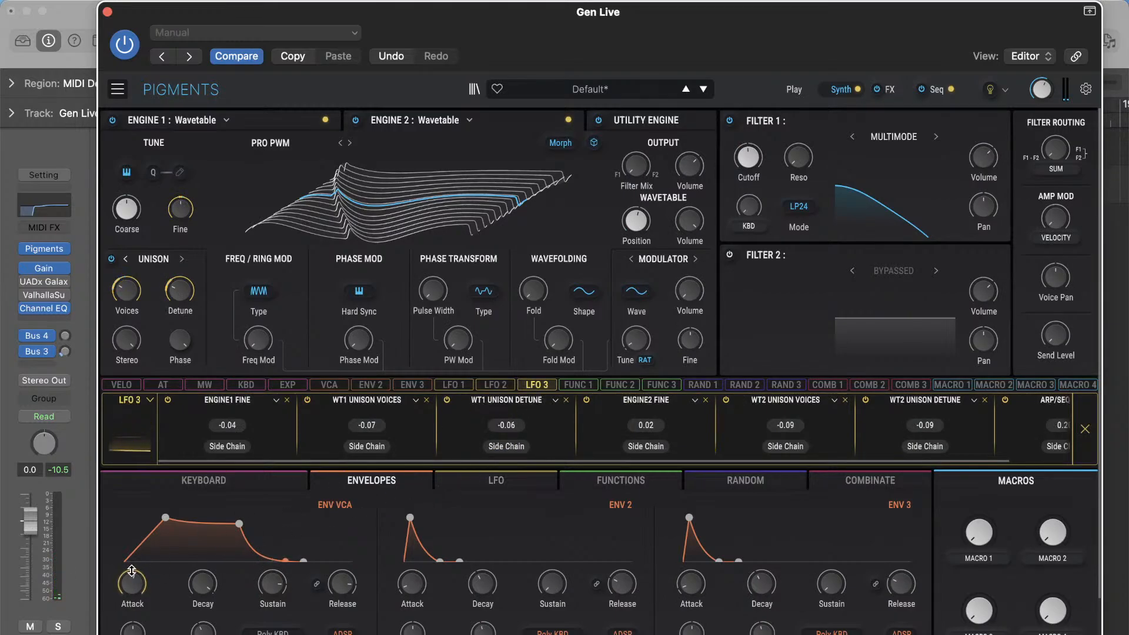
{"action": "left_click_drag", "start_coordinate": [132, 571], "coordinate": [131, 574]}
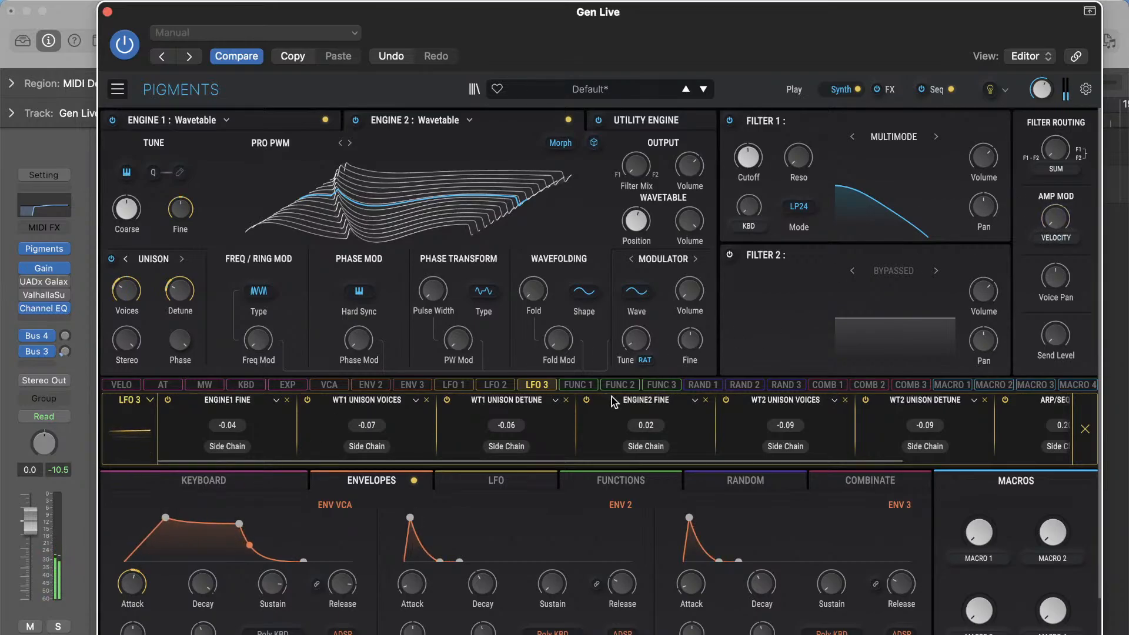
- Change the amp modulation source from velocity to LFO 2, trying LFO 1 first
{"action": "left_click", "coordinate": [541, 386]}
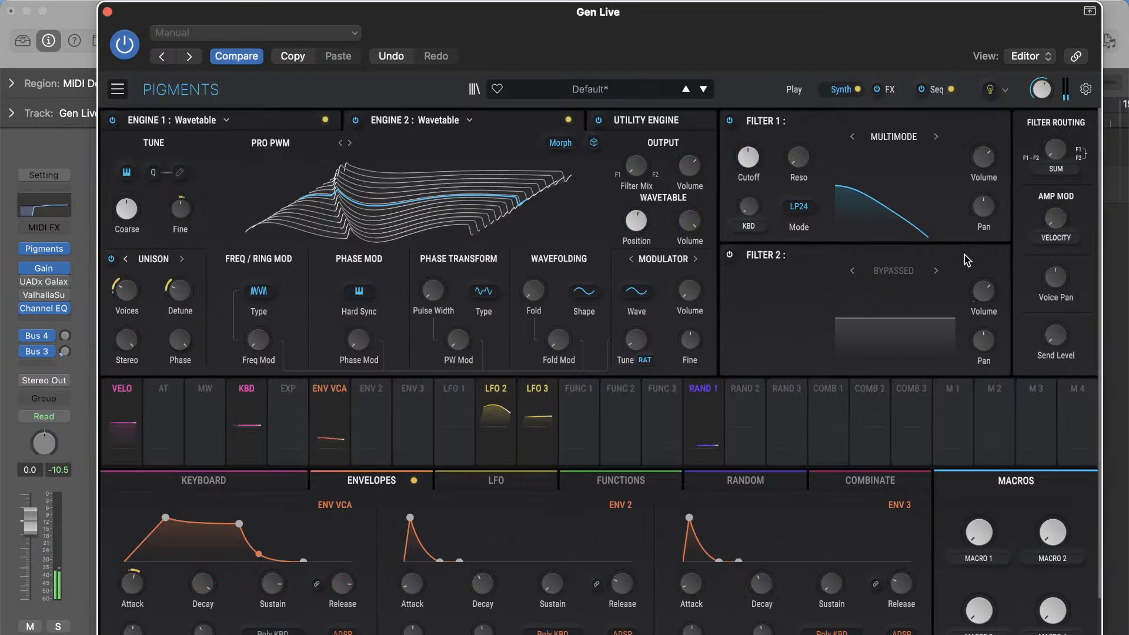
{"action": "left_click", "coordinate": [1063, 235]}
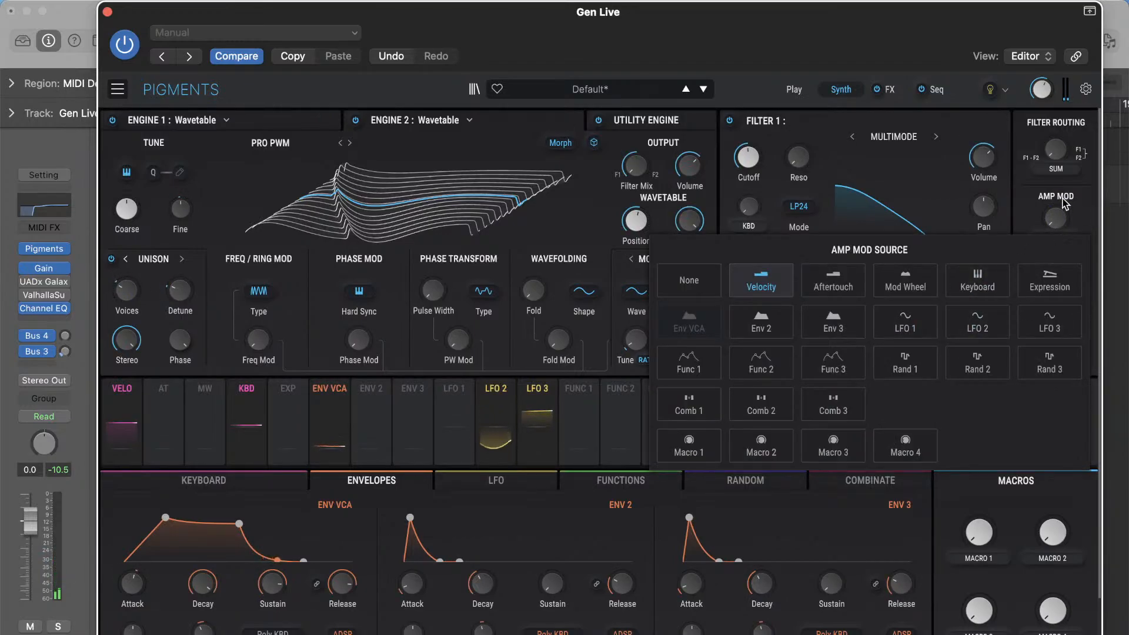
{"action": "left_click", "coordinate": [924, 334]}
{"action": "left_click", "coordinate": [1056, 237]}
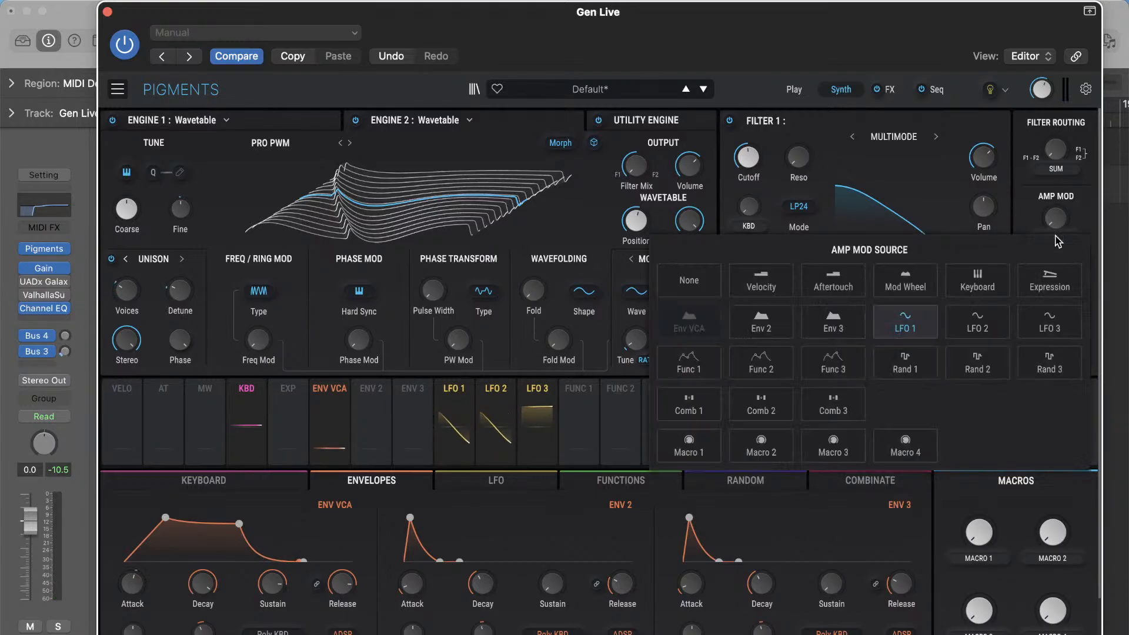
{"action": "left_click", "coordinate": [977, 320]}
- Raise the Amp Mod amount slightly and modulate that amount with LFO 3 at 0.08
{"action": "mouse_move", "coordinate": [1051, 215]}
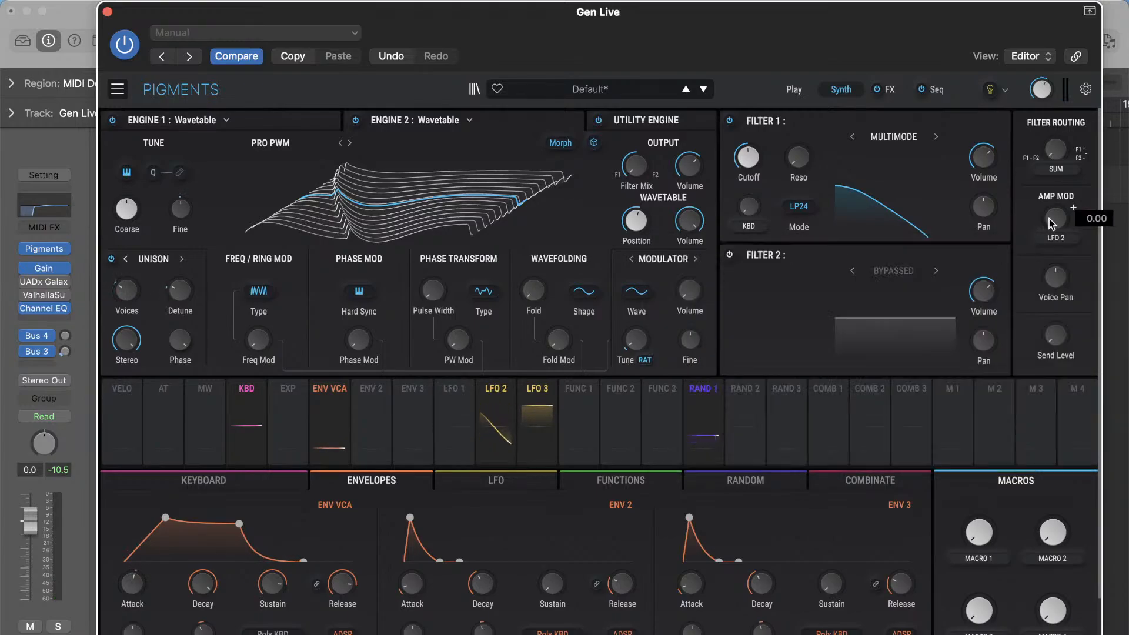
{"action": "scroll", "coordinate": [1073, 207], "scroll_direction": "up", "scroll_amount": 8}
{"action": "left_click_drag", "start_coordinate": [1053, 220], "coordinate": [1053, 212]}
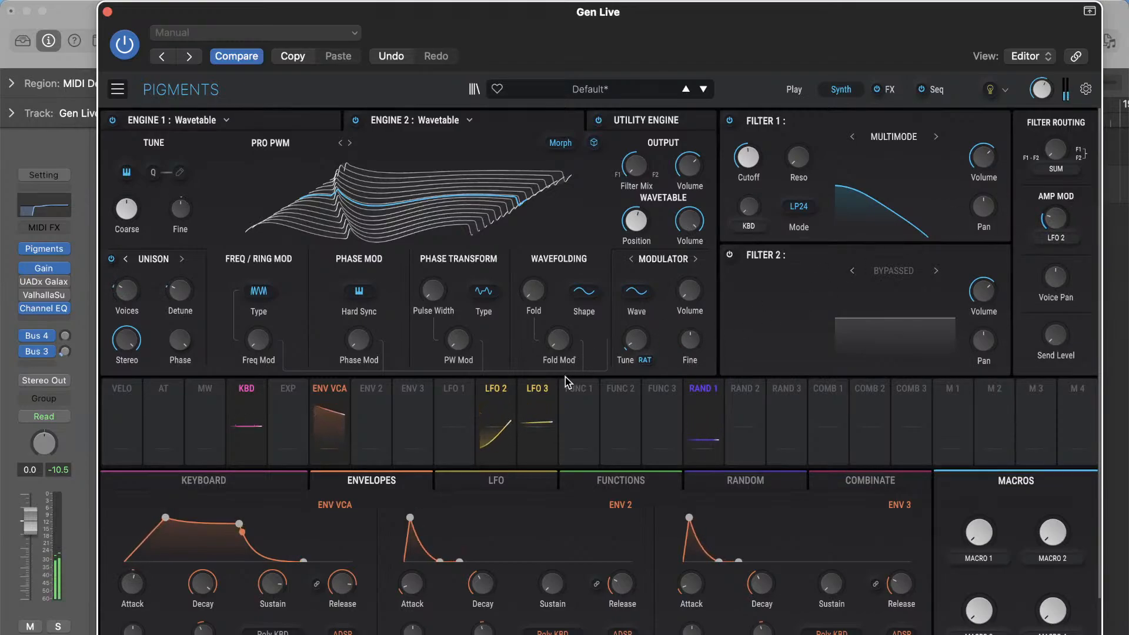
{"action": "left_click", "coordinate": [546, 384]}
{"action": "left_click_drag", "start_coordinate": [1042, 210], "coordinate": [1042, 206]}
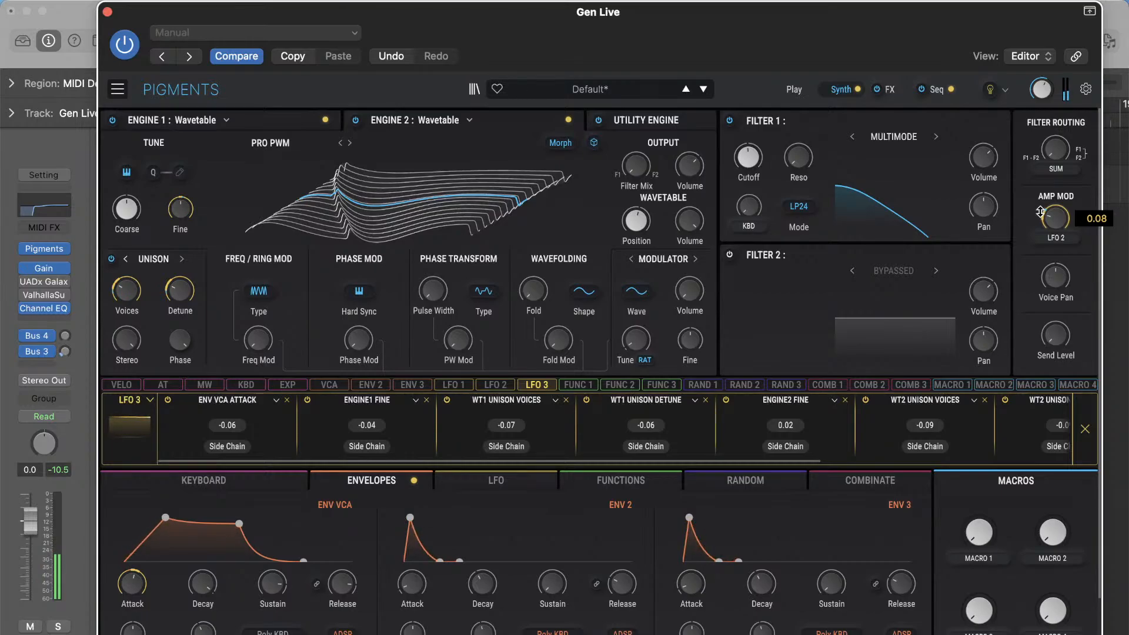
- Set the LFO 3 modulation amount on the sequencer's rate to 0.17
{"action": "left_click", "coordinate": [937, 89]}
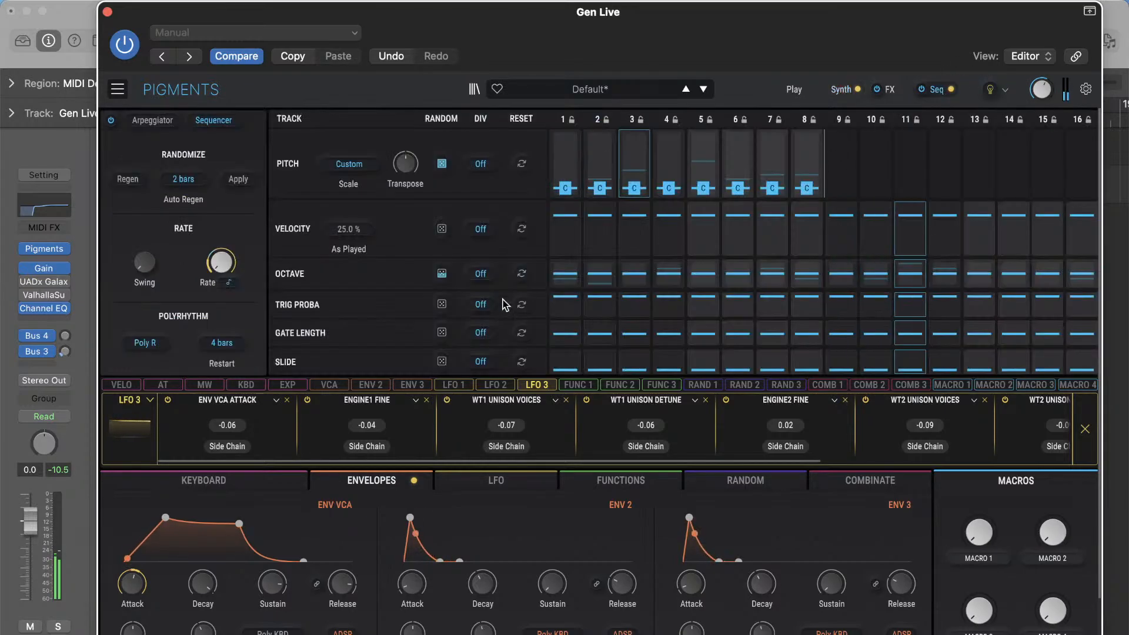
{"action": "left_click", "coordinate": [220, 295]}
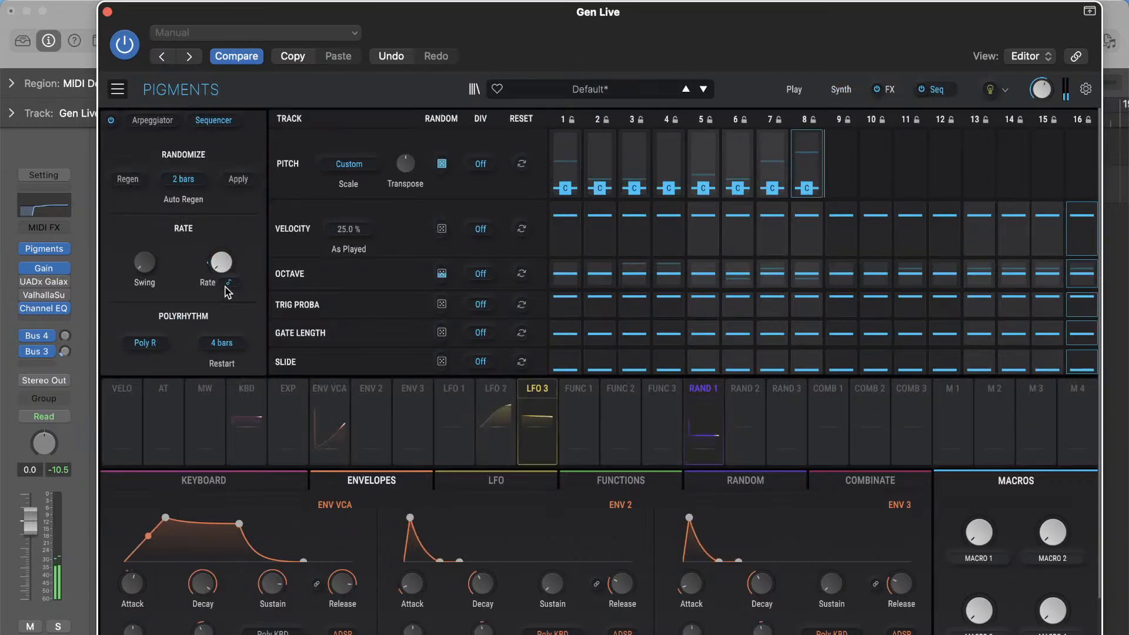
{"action": "mouse_move", "coordinate": [222, 276]}
{"action": "mouse_move", "coordinate": [232, 307]}
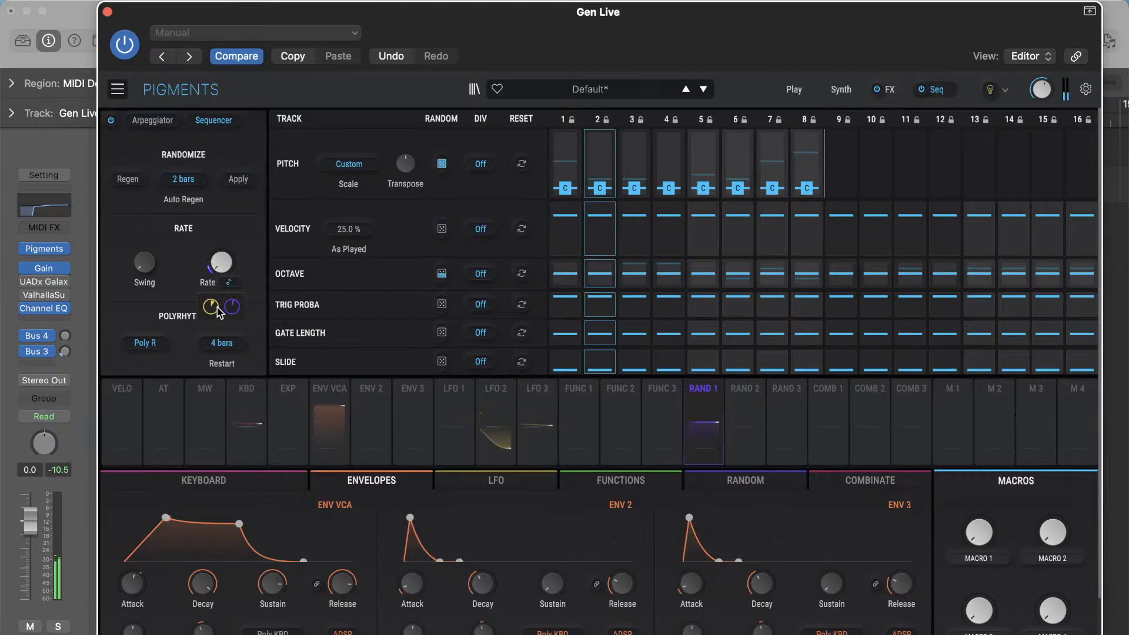
{"action": "left_click_drag", "start_coordinate": [211, 305], "coordinate": [212, 308]}
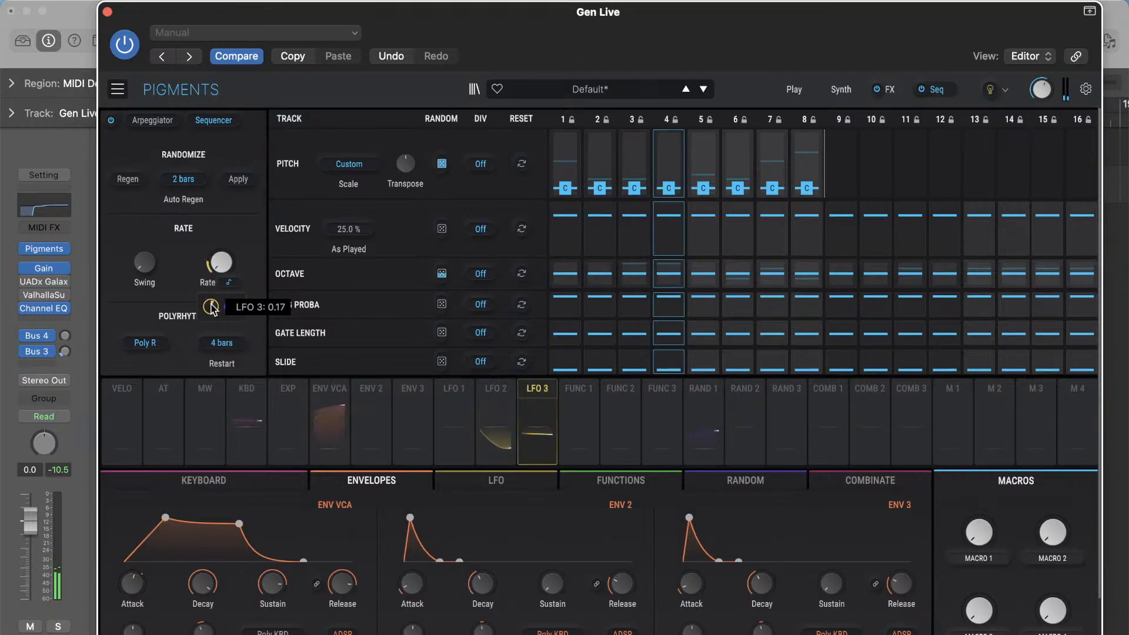
{"action": "left_click", "coordinate": [504, 397]}
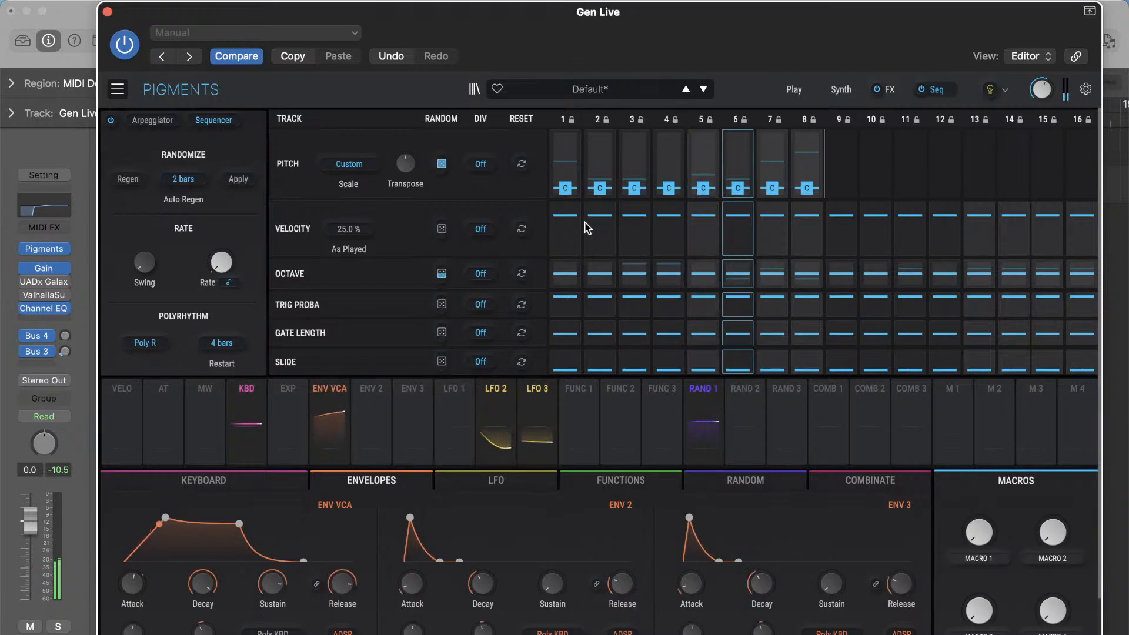
{"action": "left_click", "coordinate": [496, 389]}
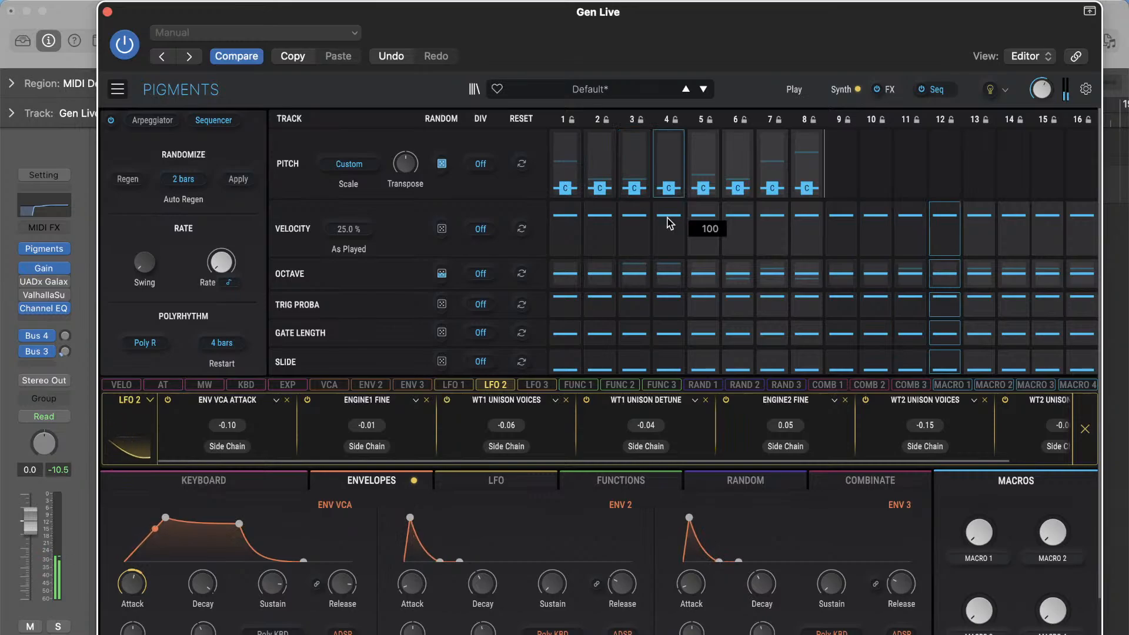
- Enable Filter 2 on the synth page and change its type to SEM
{"action": "left_click", "coordinate": [847, 90]}
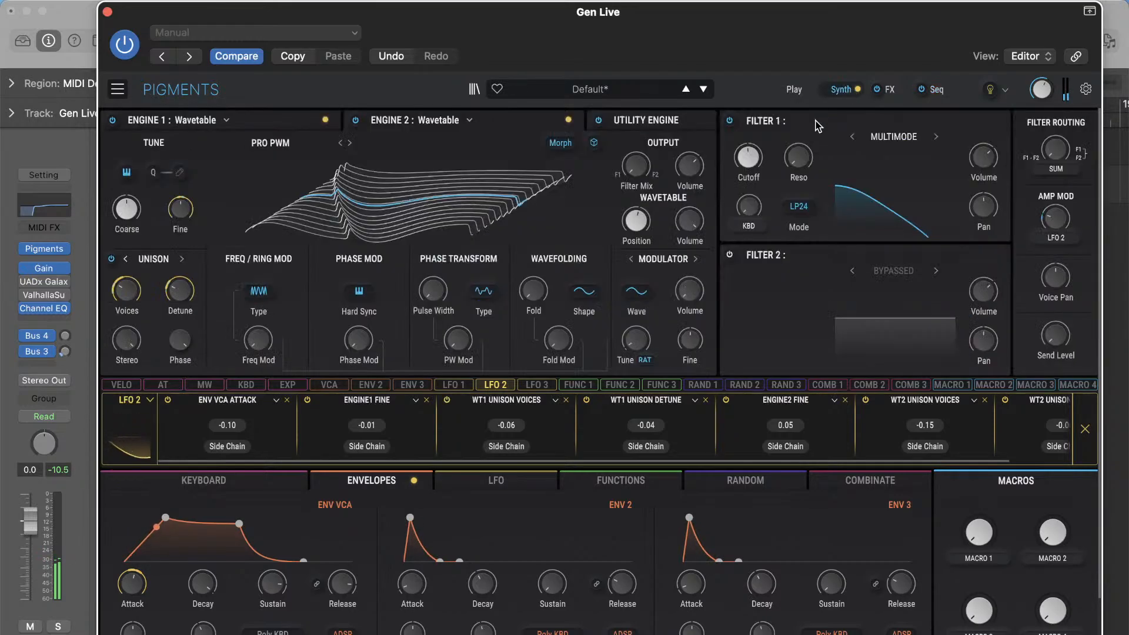
{"action": "left_click", "coordinate": [730, 255]}
{"action": "left_click", "coordinate": [891, 269]}
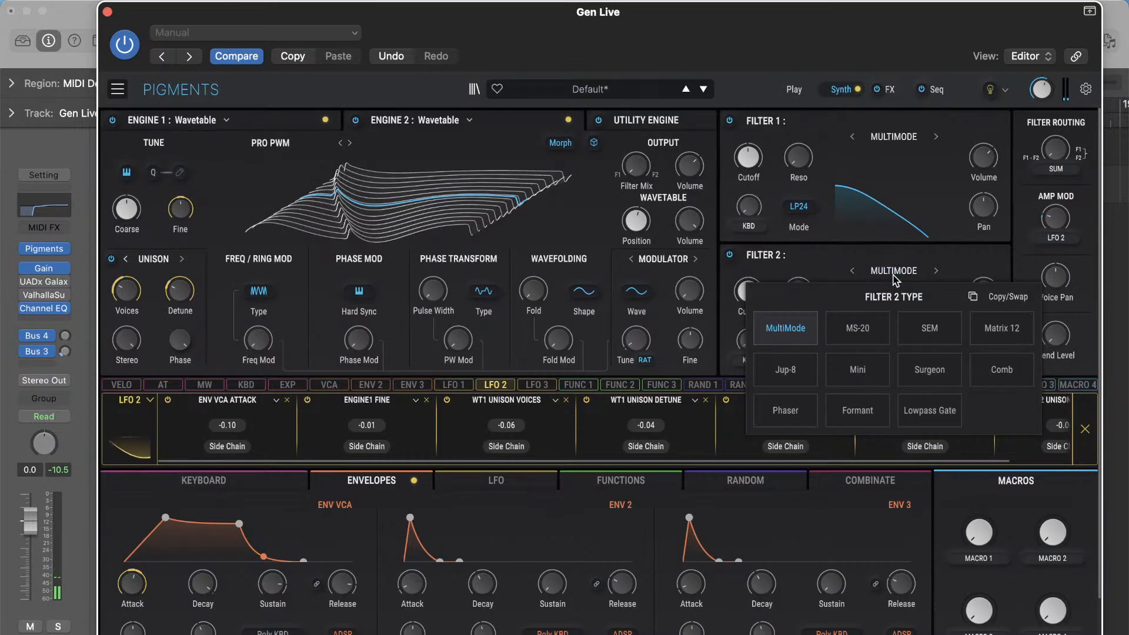
{"action": "left_click", "coordinate": [929, 331]}
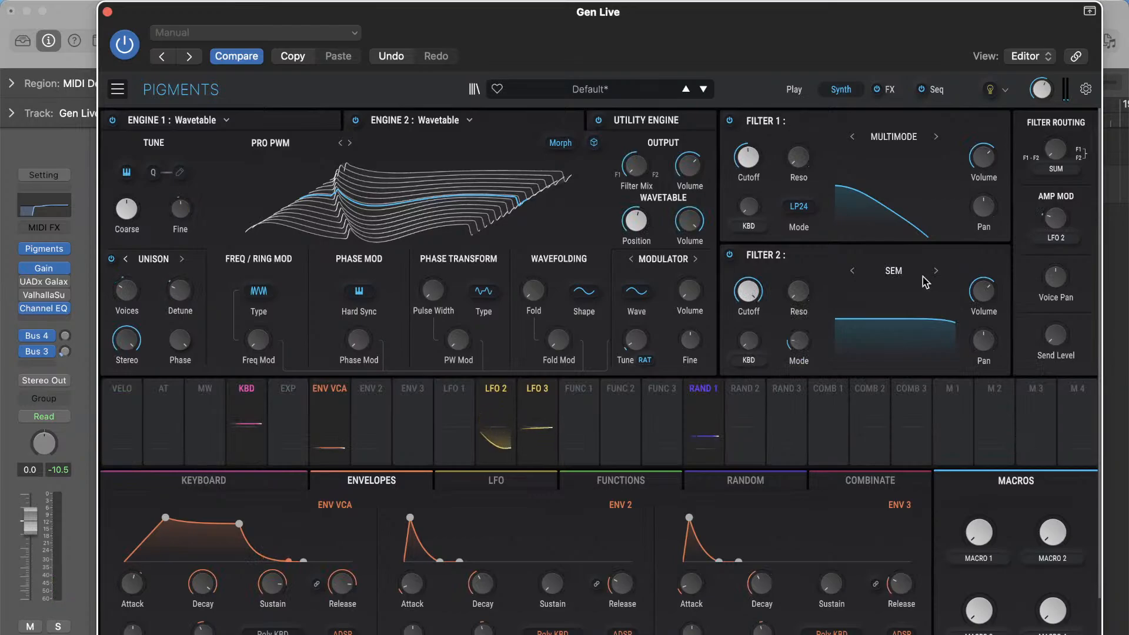
- Adjust Filter 2's mode to a band-pass shape and lower its cutoff to about 834 Hz
{"action": "mouse_move", "coordinate": [801, 342]}
{"action": "left_mouse_down"}
{"action": "mouse_move", "coordinate": [802, 380]}
{"action": "mouse_move", "coordinate": [799, 333]}
{"action": "mouse_move", "coordinate": [799, 343]}
{"action": "left_mouse_up"}
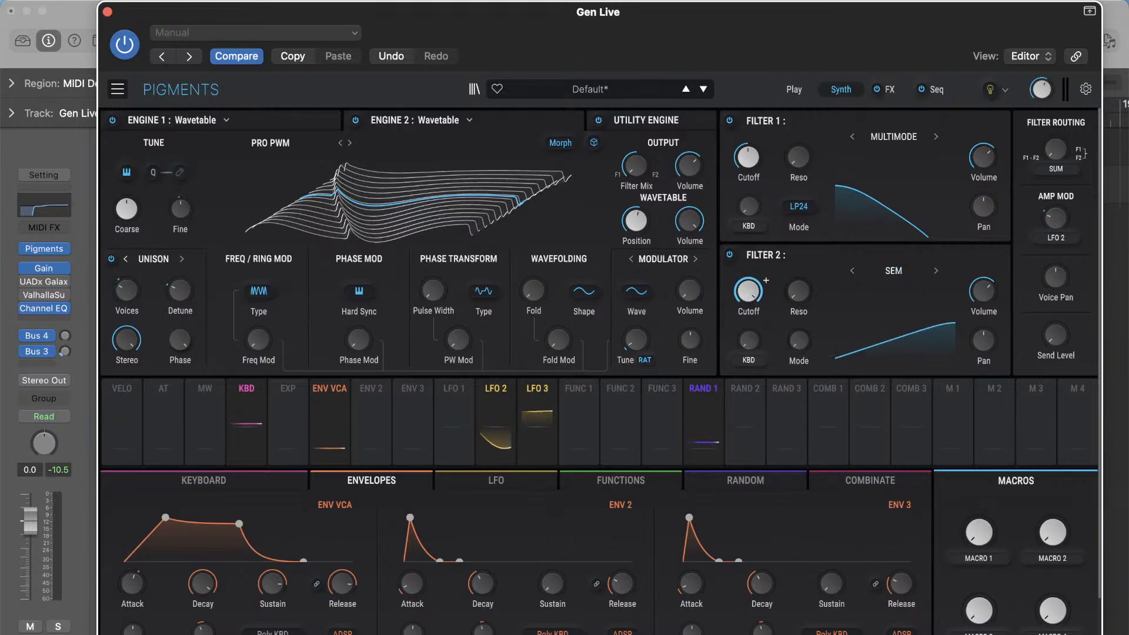
{"action": "left_click_drag", "start_coordinate": [750, 293], "coordinate": [750, 349]}
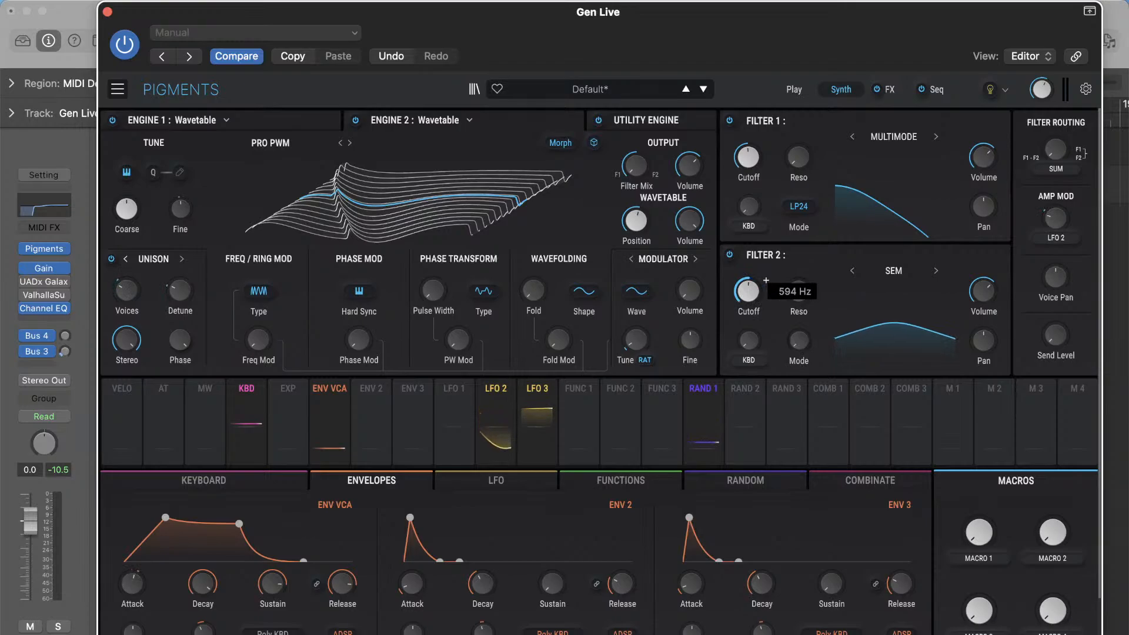
{"action": "left_click_drag", "start_coordinate": [798, 291], "coordinate": [748, 281]}
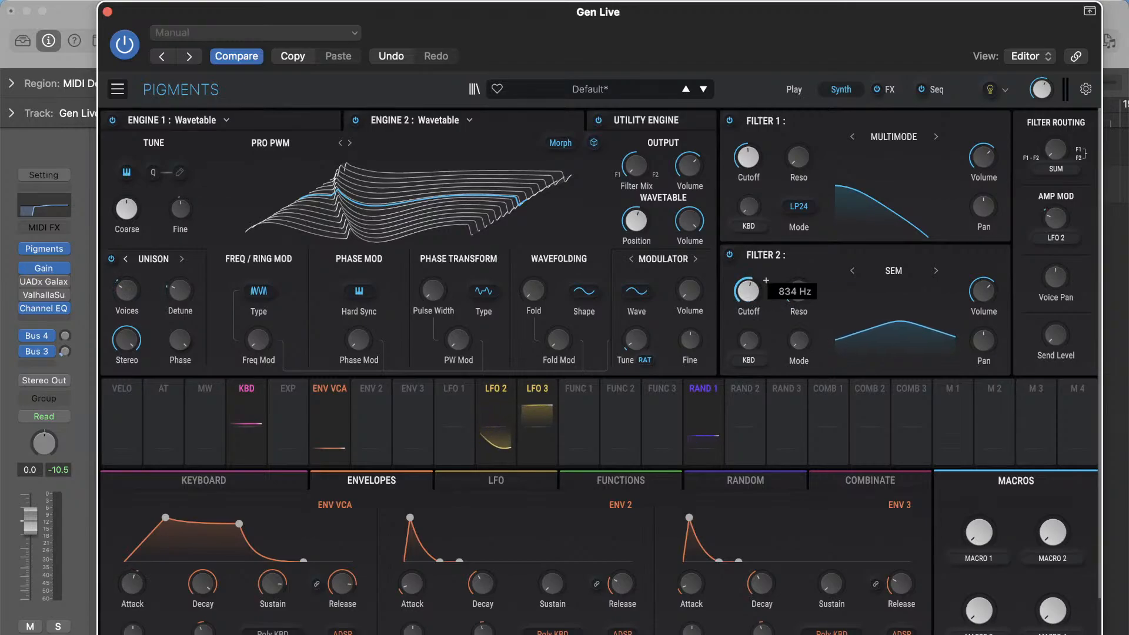
- Modulate Filter 2's cutoff with LFO 3 at 0.04 and with LFO 2, and its resonance with LFO 3 and with LFO 2 at 0.05
{"action": "left_click", "coordinate": [537, 393]}
{"action": "left_click_drag", "start_coordinate": [752, 277], "coordinate": [752, 274]}
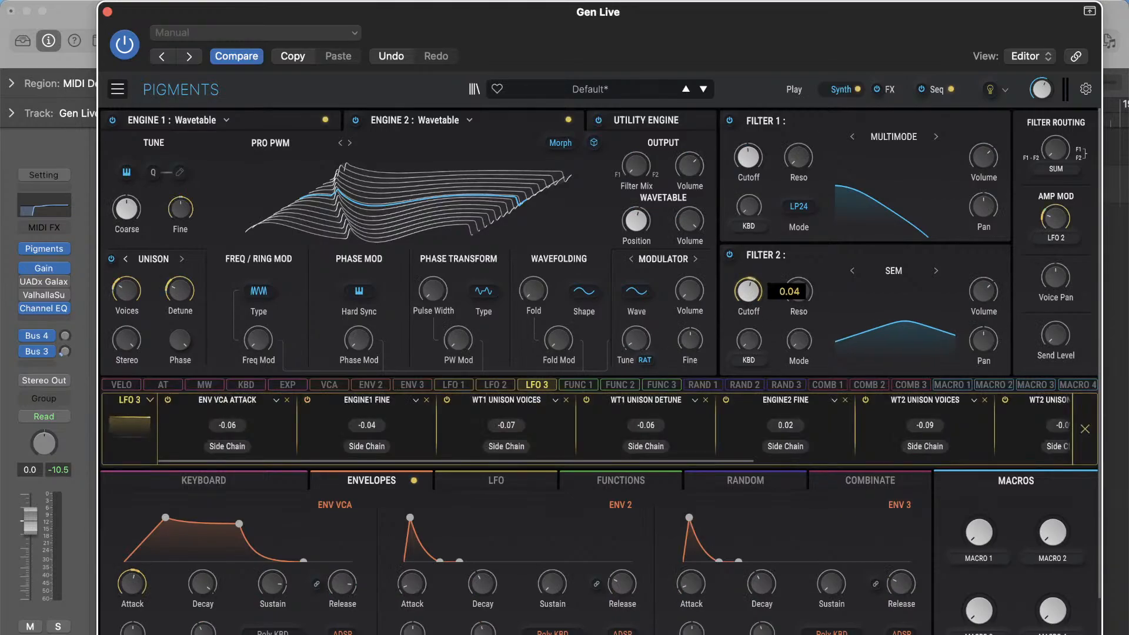
{"action": "left_click", "coordinate": [495, 387]}
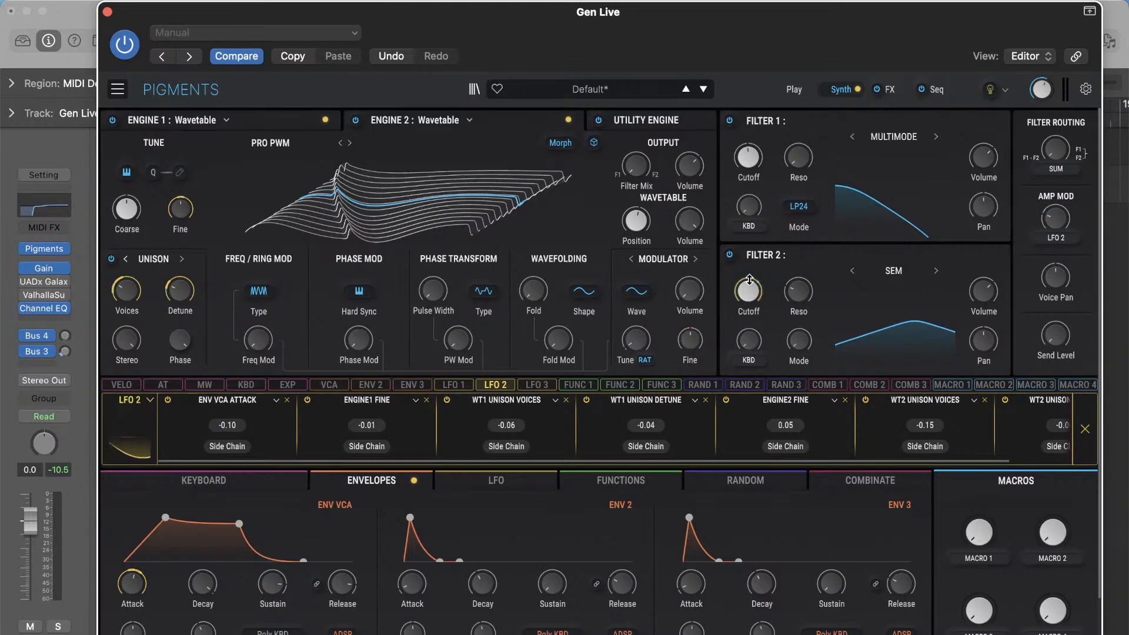
{"action": "left_click_drag", "start_coordinate": [749, 280], "coordinate": [793, 291]}
{"action": "left_click", "coordinate": [538, 386]}
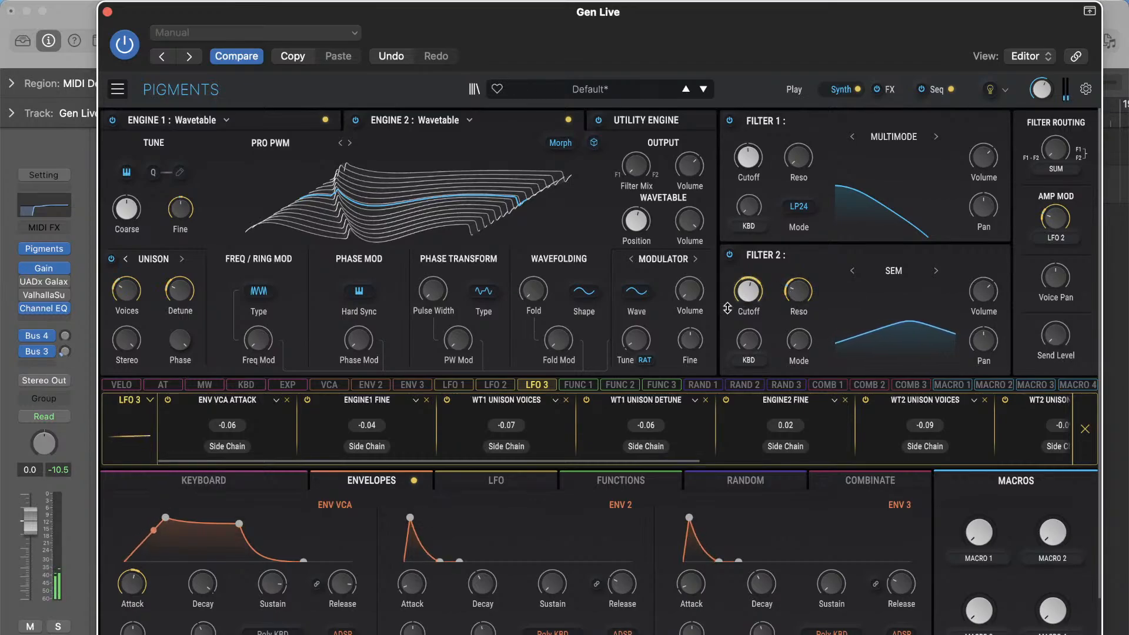
{"action": "left_click", "coordinate": [498, 384]}
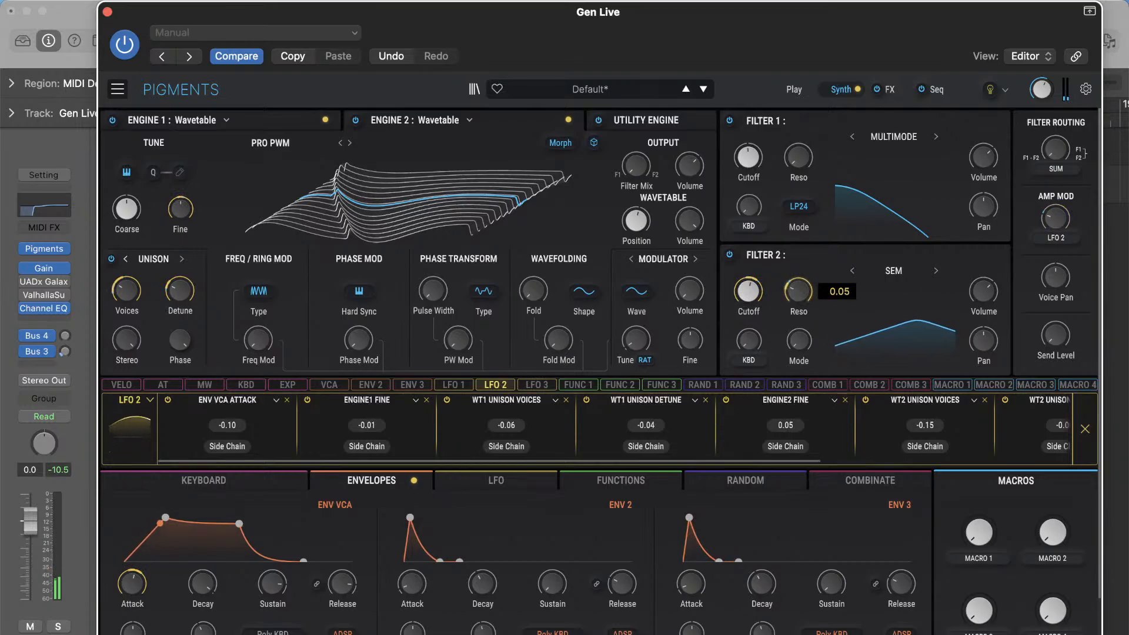
- Set LFO 2's reset source to Free Running and slow its rate to 0.030 Hz
{"action": "left_click", "coordinate": [496, 478]}
{"action": "mouse_move", "coordinate": [439, 588]}
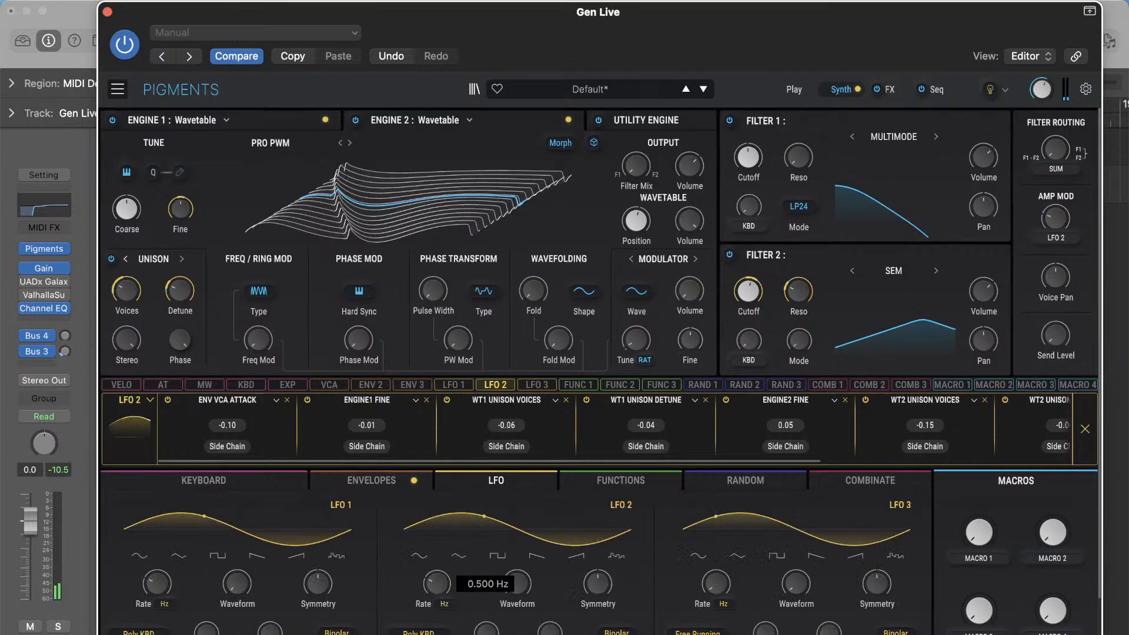
{"action": "left_click_drag", "start_coordinate": [439, 588], "coordinate": [439, 600]}
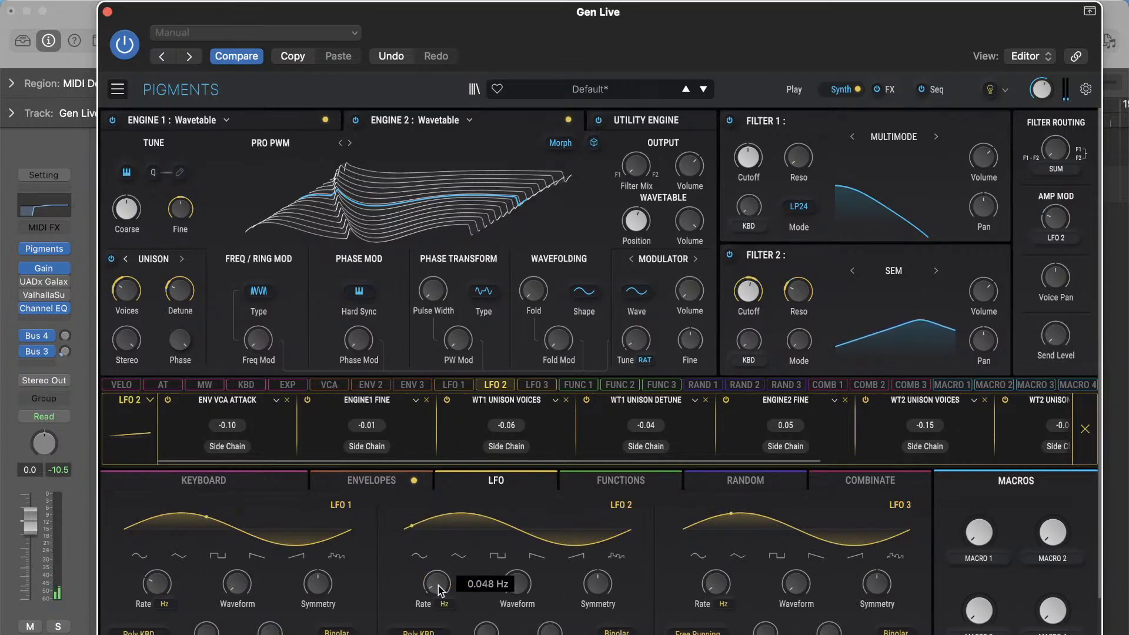
{"action": "left_click", "coordinate": [421, 632]}
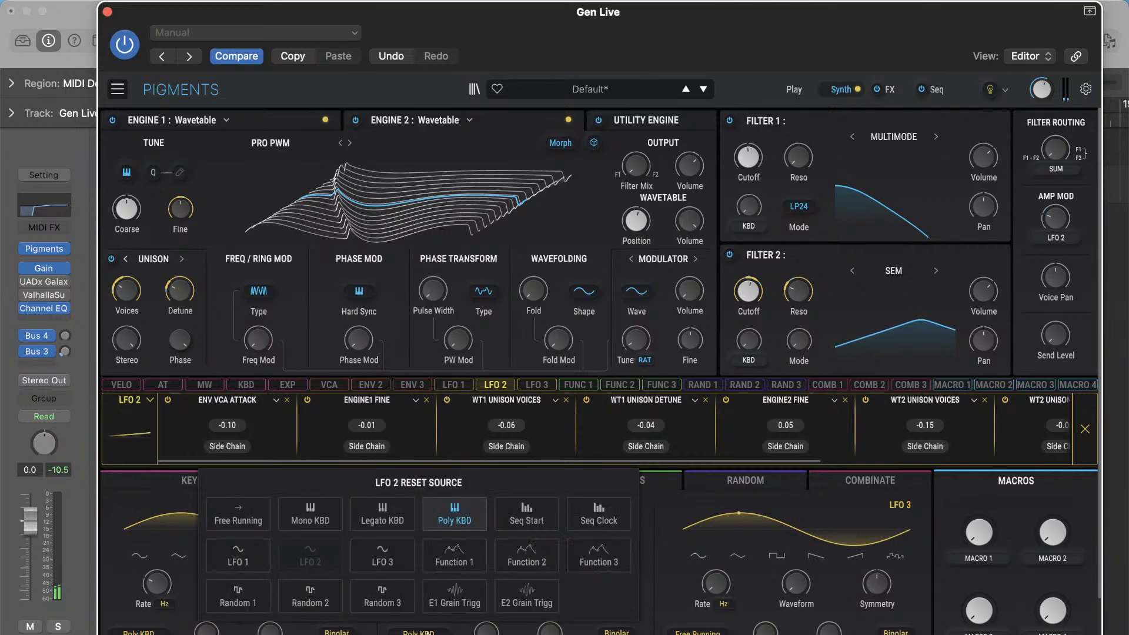
{"action": "left_click", "coordinate": [252, 508]}
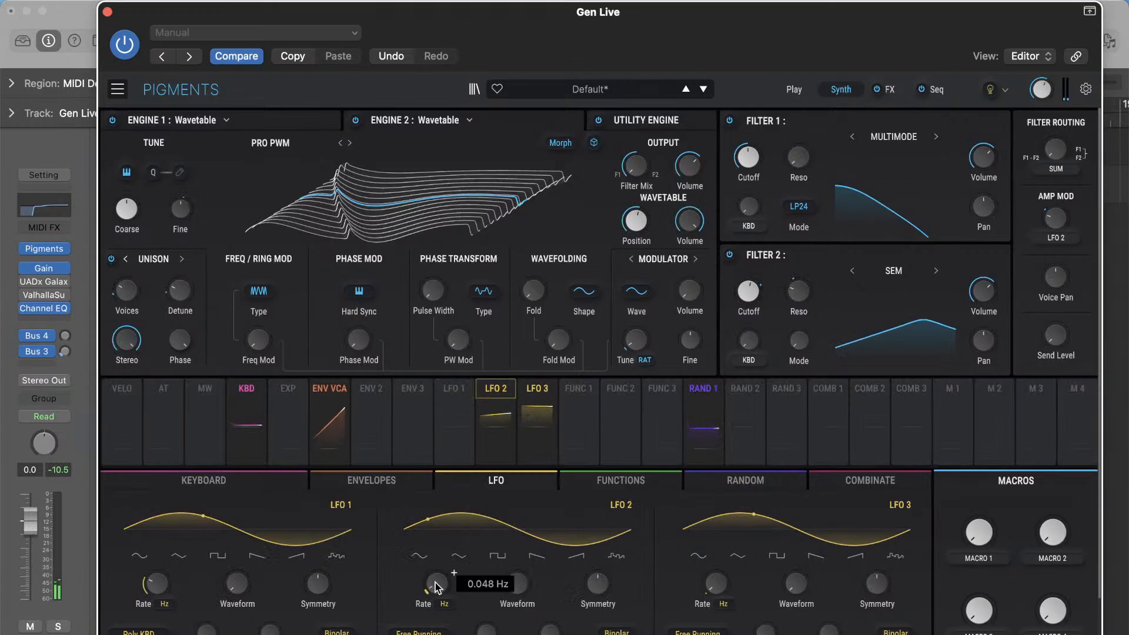
{"action": "left_click_drag", "start_coordinate": [436, 585], "coordinate": [435, 595]}
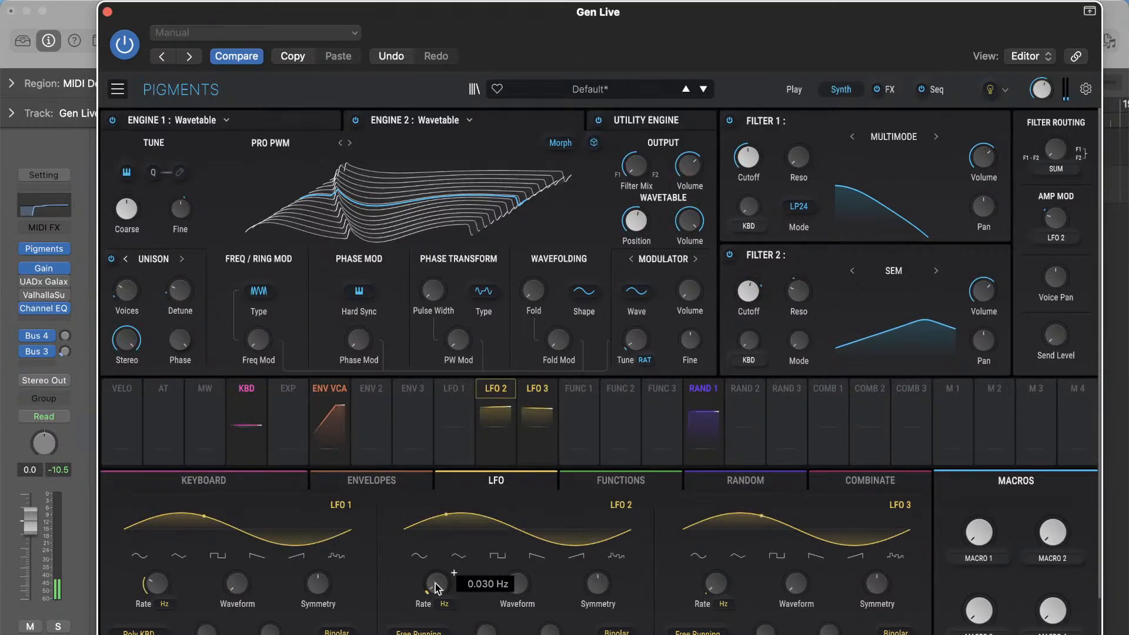
- Set the ENV VCA envelope's release to 12.90 s
{"action": "left_click", "coordinate": [323, 387]}
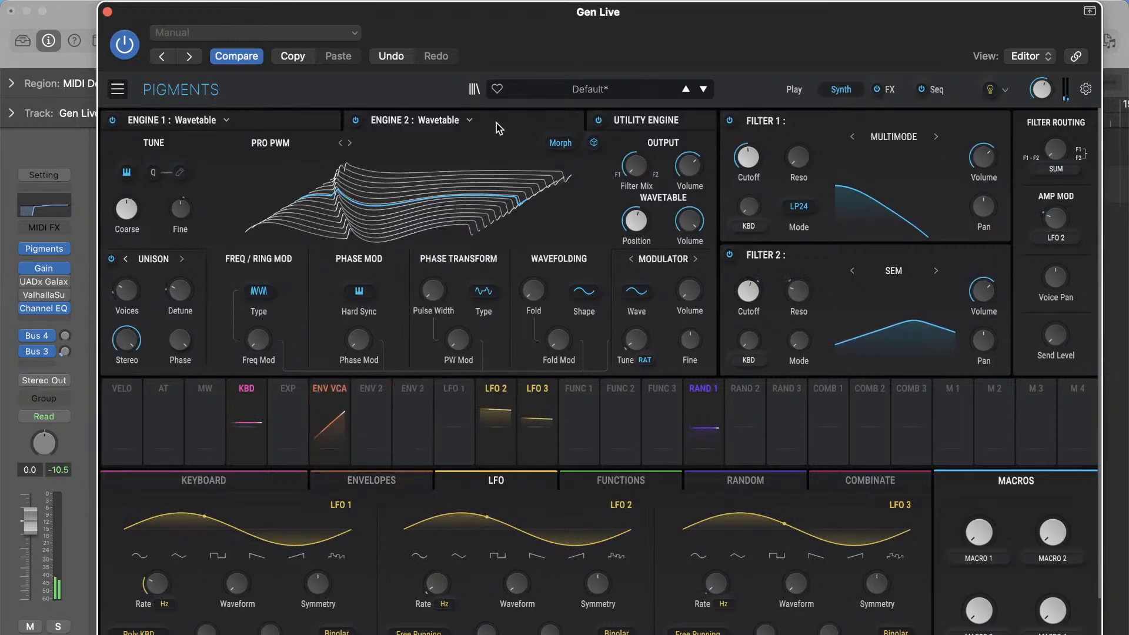
{"action": "left_click_drag", "start_coordinate": [520, 29], "coordinate": [513, 29]}
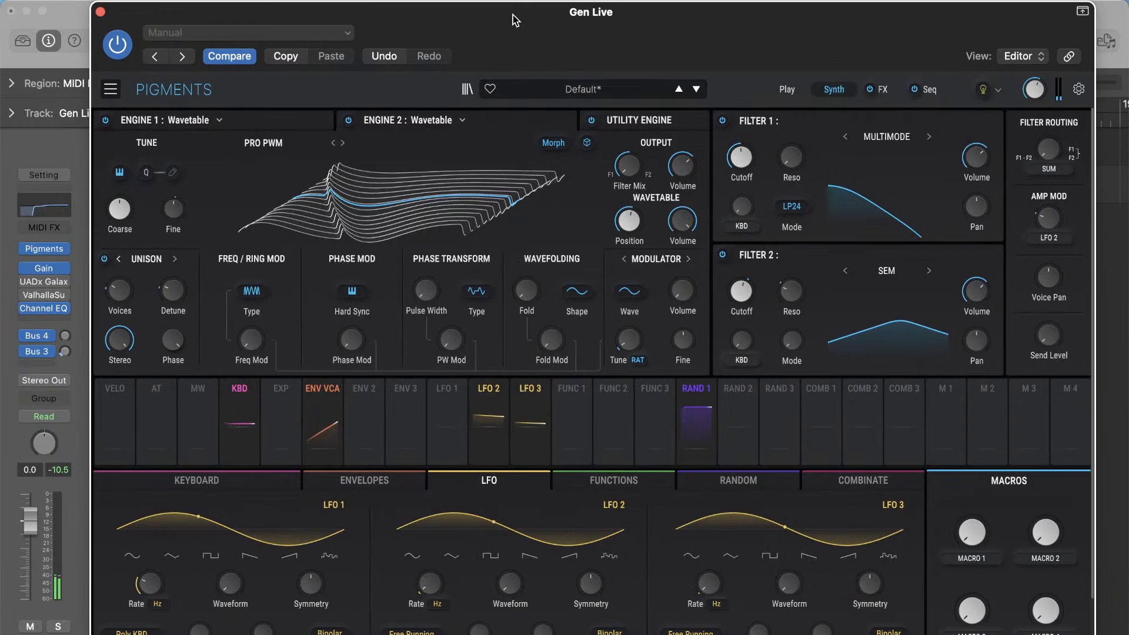
{"action": "left_click", "coordinate": [361, 477]}
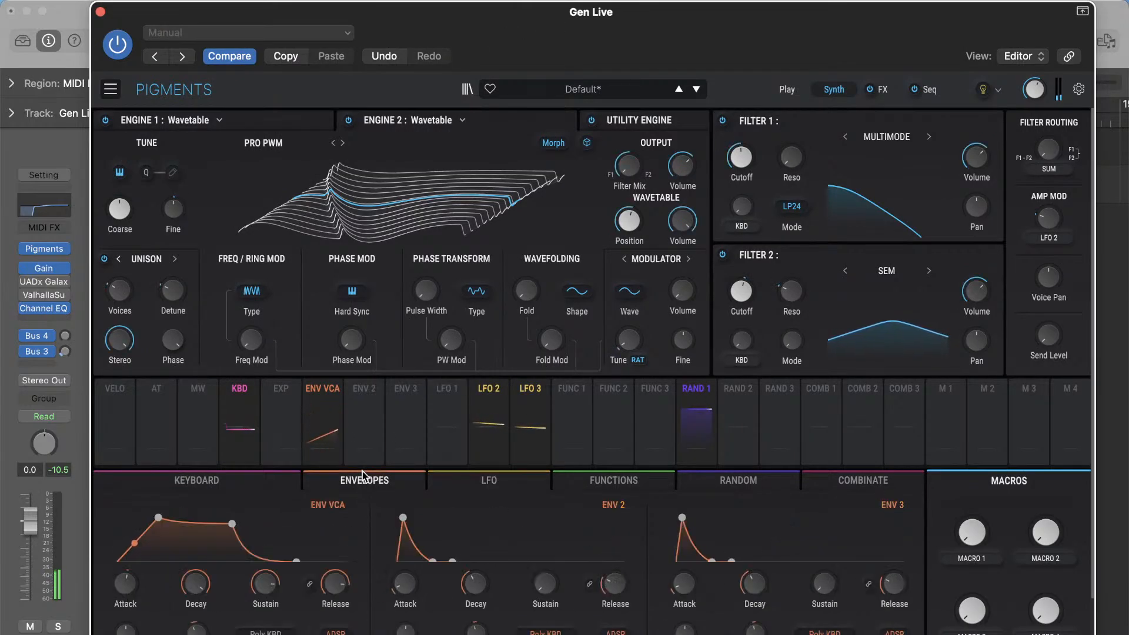
{"action": "mouse_move", "coordinate": [353, 573]}
{"action": "scroll", "coordinate": [353, 573], "scroll_direction": "up", "scroll_amount": 3}
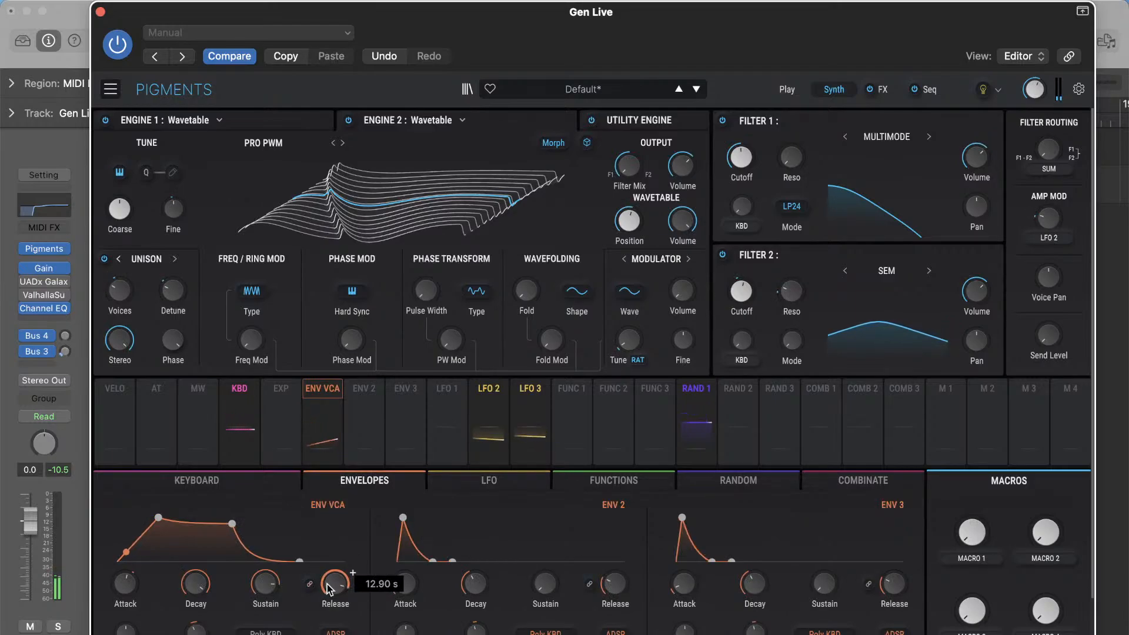
- Switch Filter 1's multimode setting to LP12 and fine-adjust its cutoff
{"action": "left_click", "coordinate": [791, 207]}
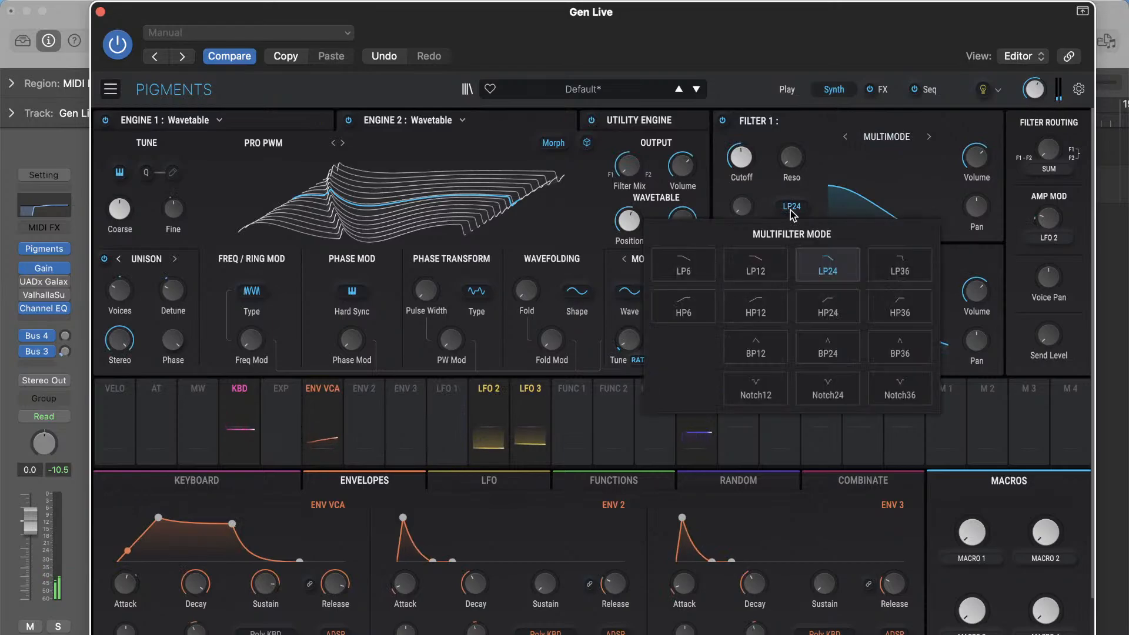
{"action": "left_click", "coordinate": [750, 267]}
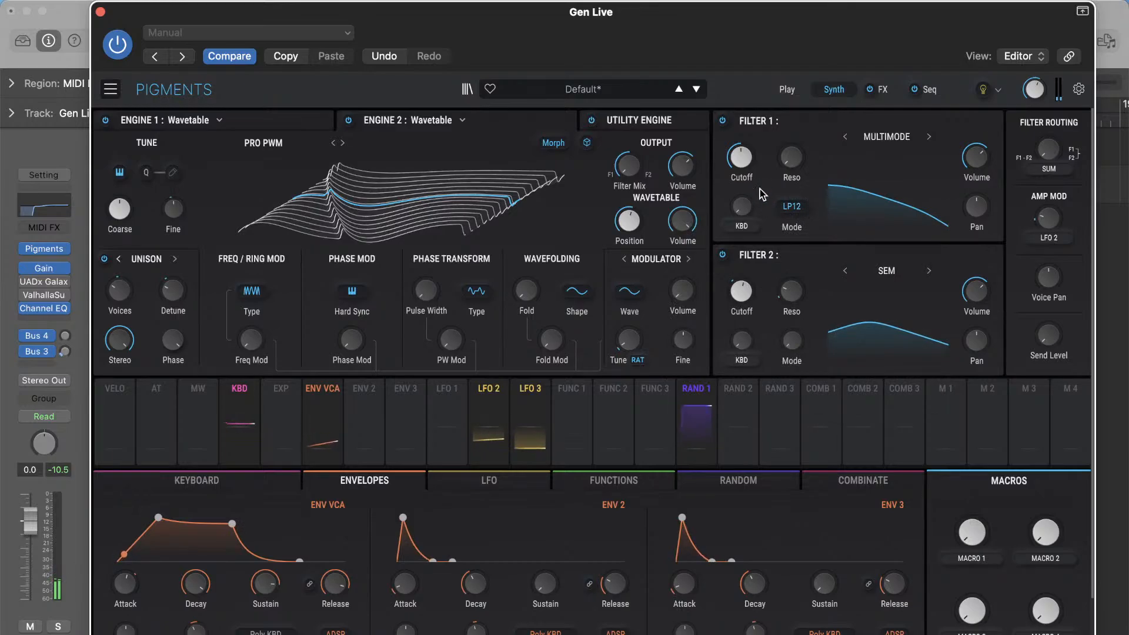
{"action": "mouse_move", "coordinate": [746, 168]}
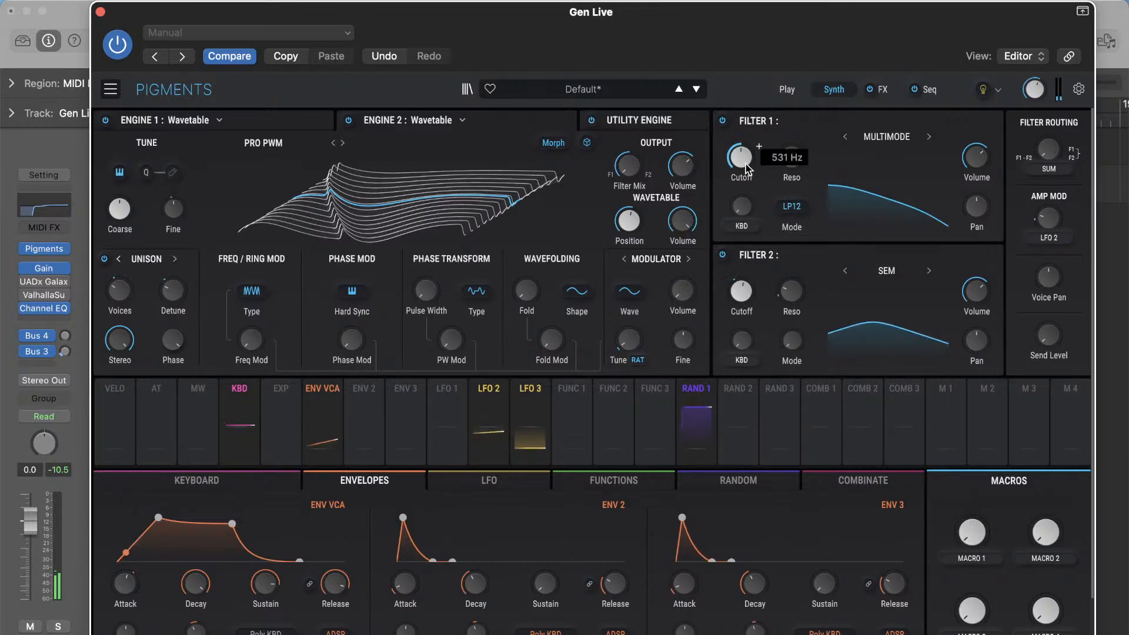
{"action": "mouse_move", "coordinate": [746, 166]}
{"action": "left_mouse_down"}
{"action": "mouse_move", "coordinate": [746, 155]}
{"action": "mouse_move", "coordinate": [745, 167]}
{"action": "left_mouse_up"}
{"action": "mouse_move", "coordinate": [743, 207]}
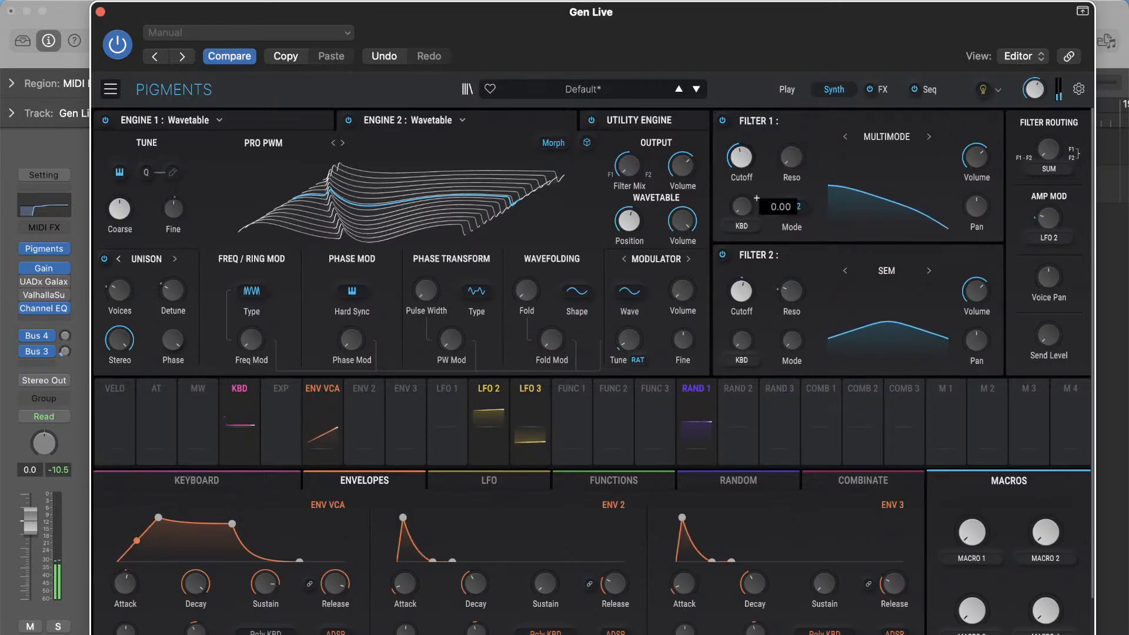
- Raise the keyboard tracking amount on Filter 1 and Filter 2, and set Filter 2's cutoff to 666 Hz
{"action": "left_click_drag", "start_coordinate": [488, 411], "coordinate": [741, 337]}
{"action": "mouse_move", "coordinate": [757, 333]}
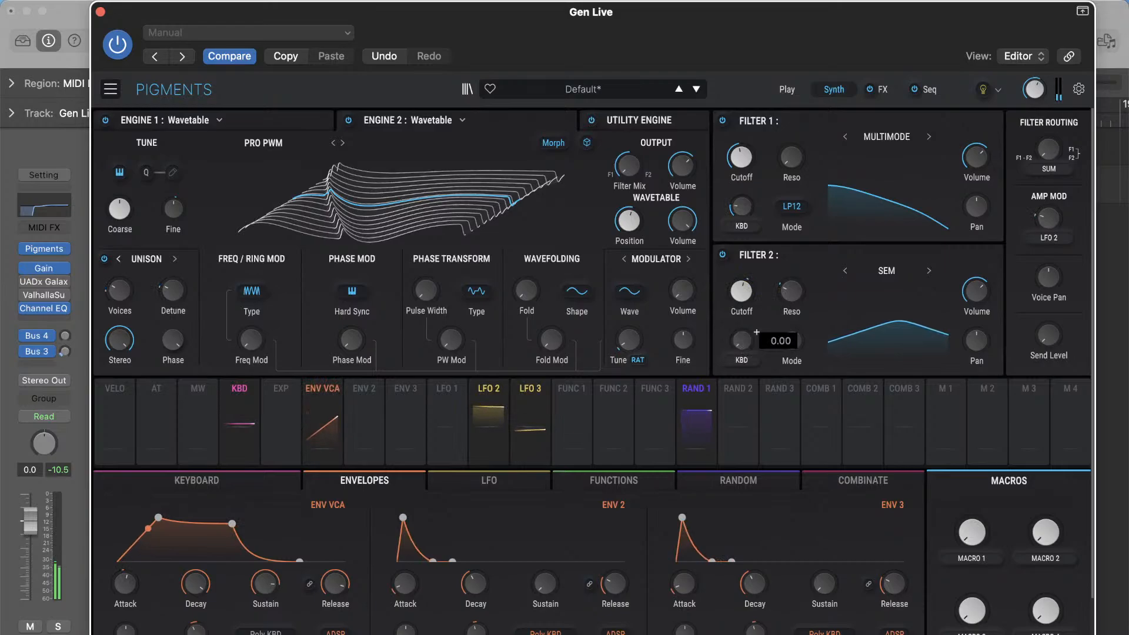
{"action": "mouse_move", "coordinate": [759, 280]}
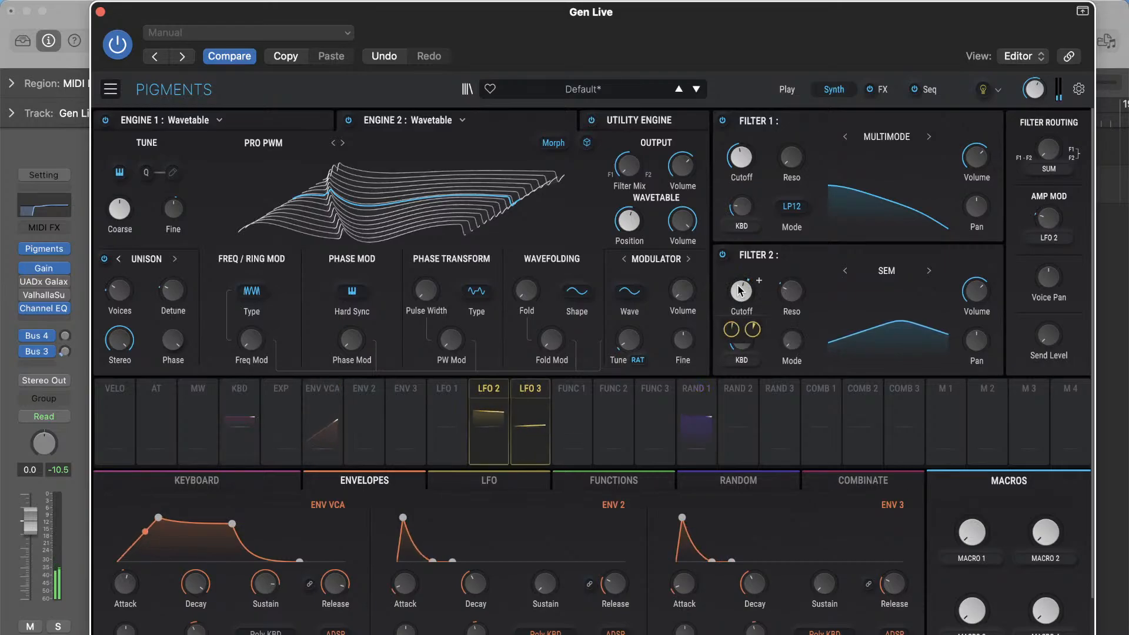
{"action": "left_click_drag", "start_coordinate": [739, 287], "coordinate": [739, 289]}
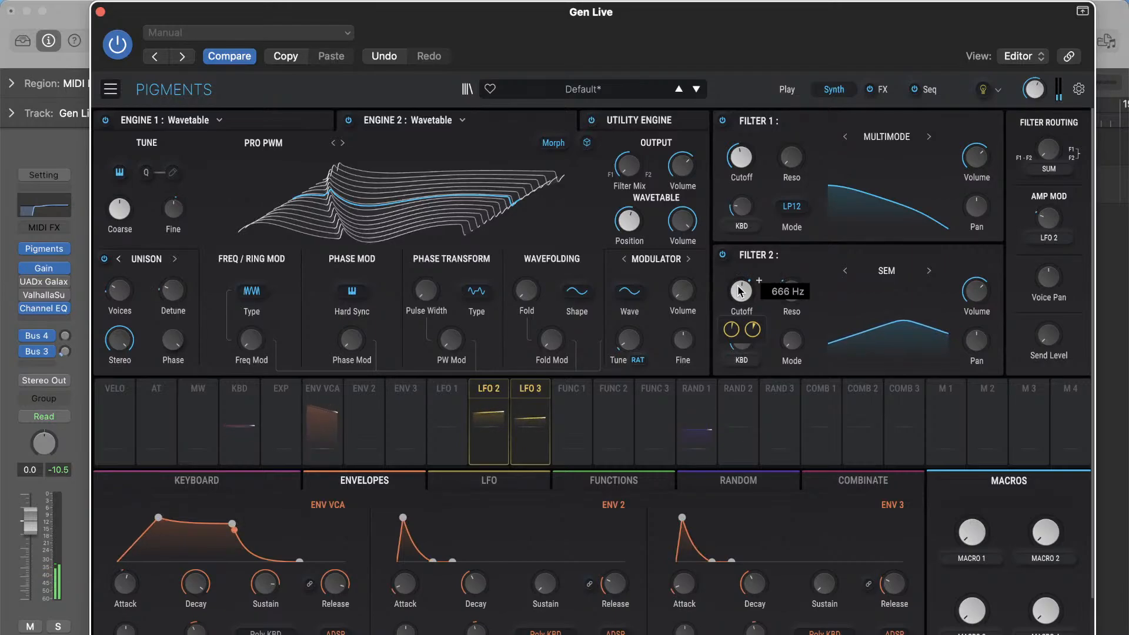
- Raise Engine 1's coarse tuning above 6 semitones
{"action": "left_click", "coordinate": [270, 122]}
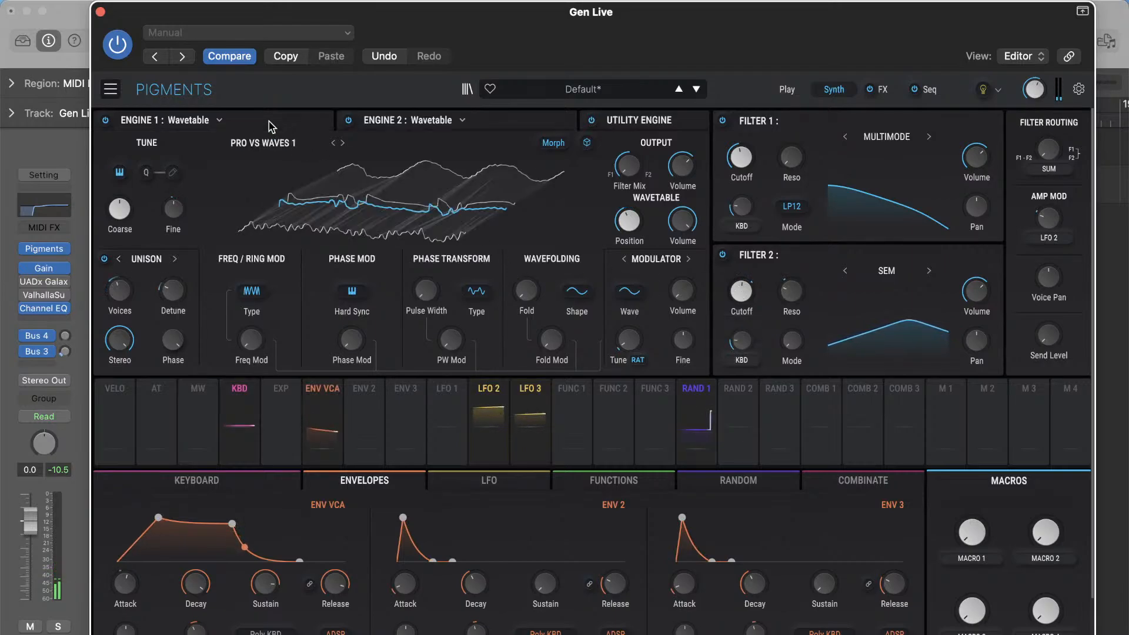
{"action": "left_click_drag", "start_coordinate": [121, 211], "coordinate": [121, 198]}
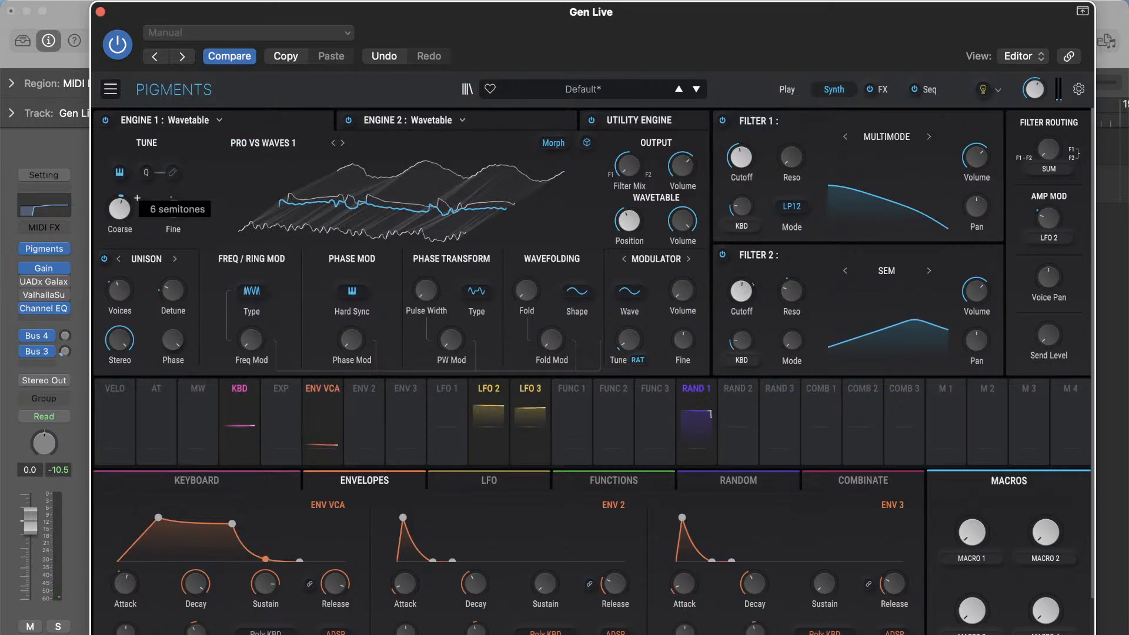
{"action": "left_click_drag", "start_coordinate": [121, 195], "coordinate": [121, 185]}
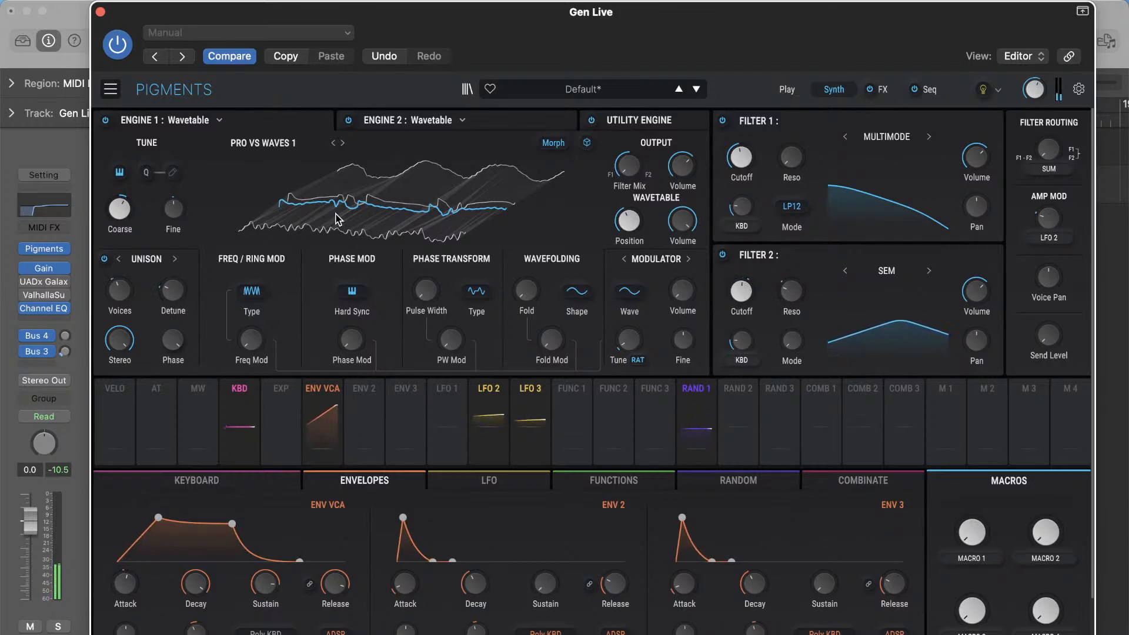
{"action": "left_click", "coordinate": [416, 118]}
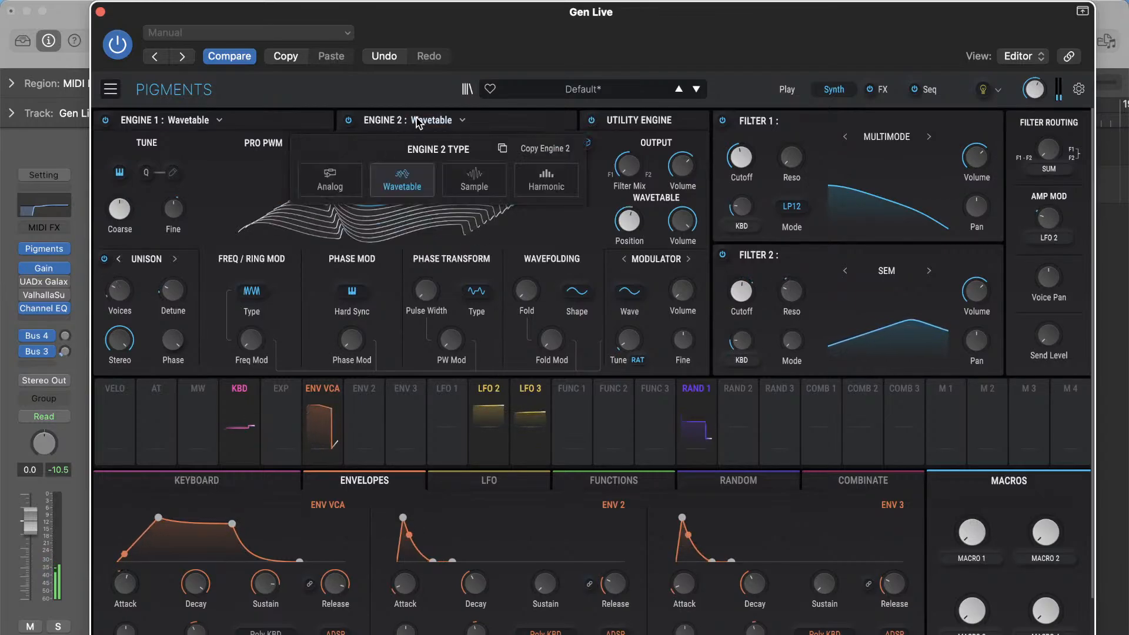
{"action": "left_click", "coordinate": [233, 150]}
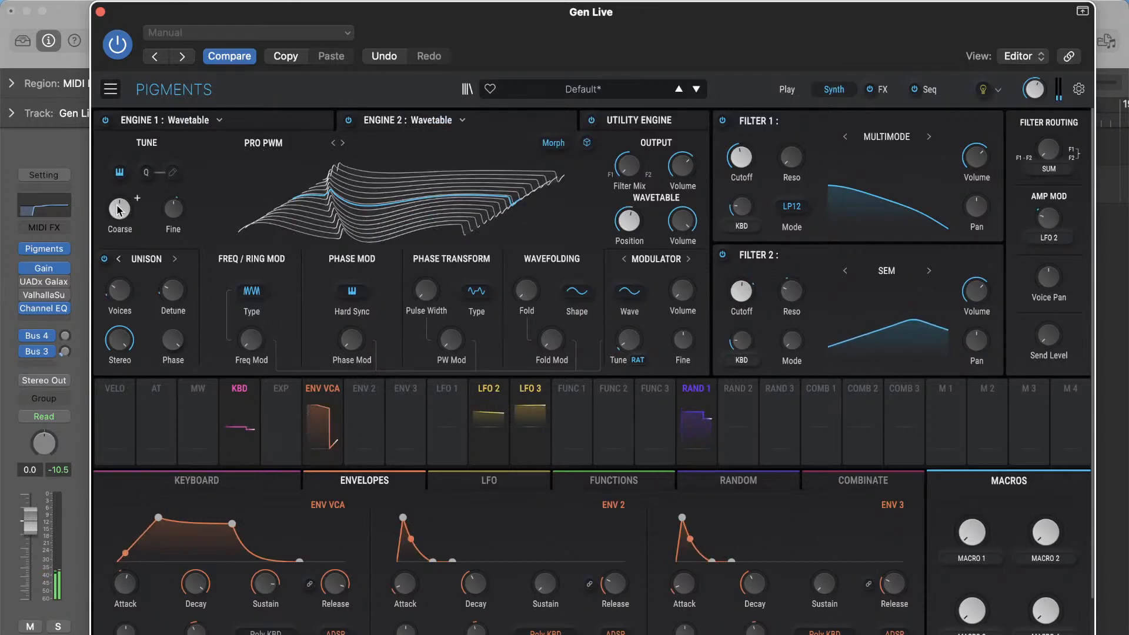
{"action": "left_click", "coordinate": [259, 117]}
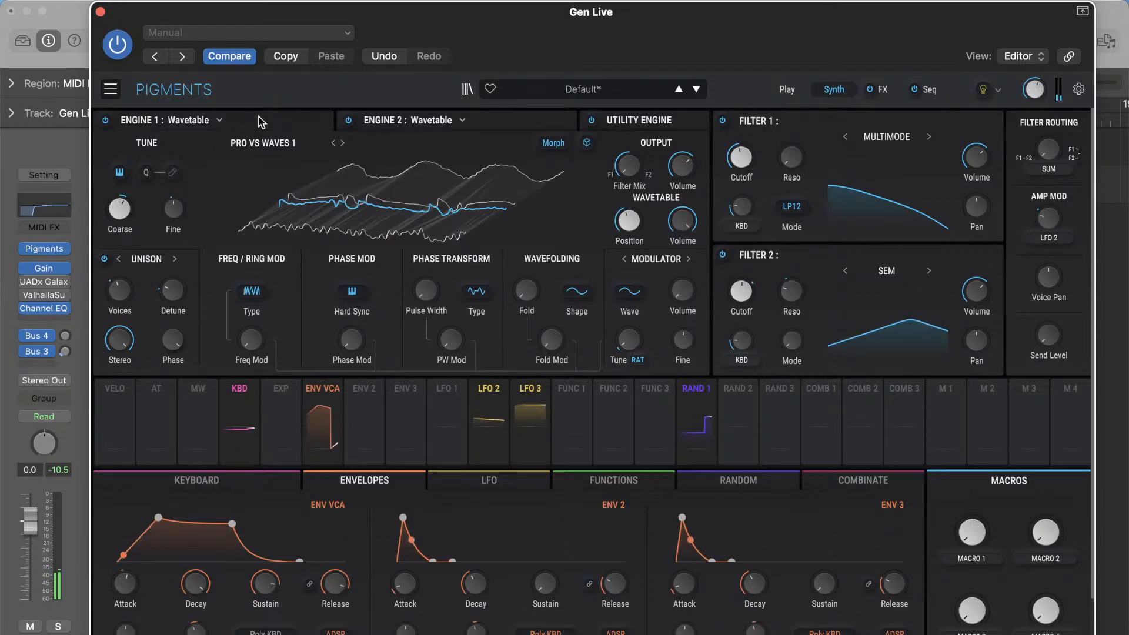
{"action": "left_click", "coordinate": [485, 122]}
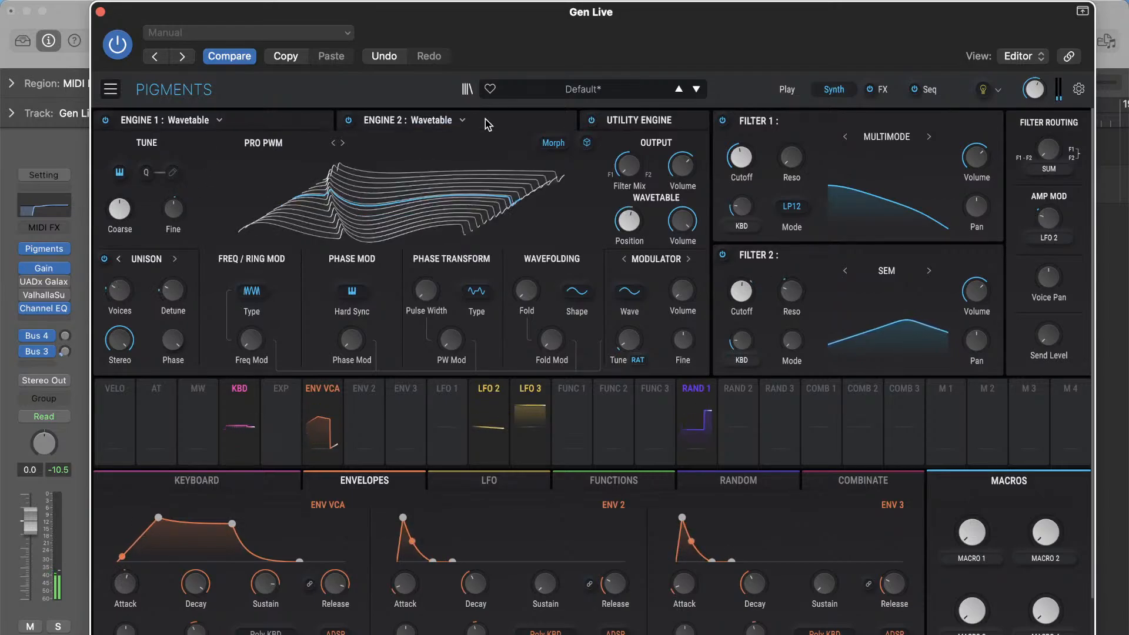
- Switch on the Utility Engine's oscillator and set its output to -11.0 dB
{"action": "left_click", "coordinate": [643, 120]}
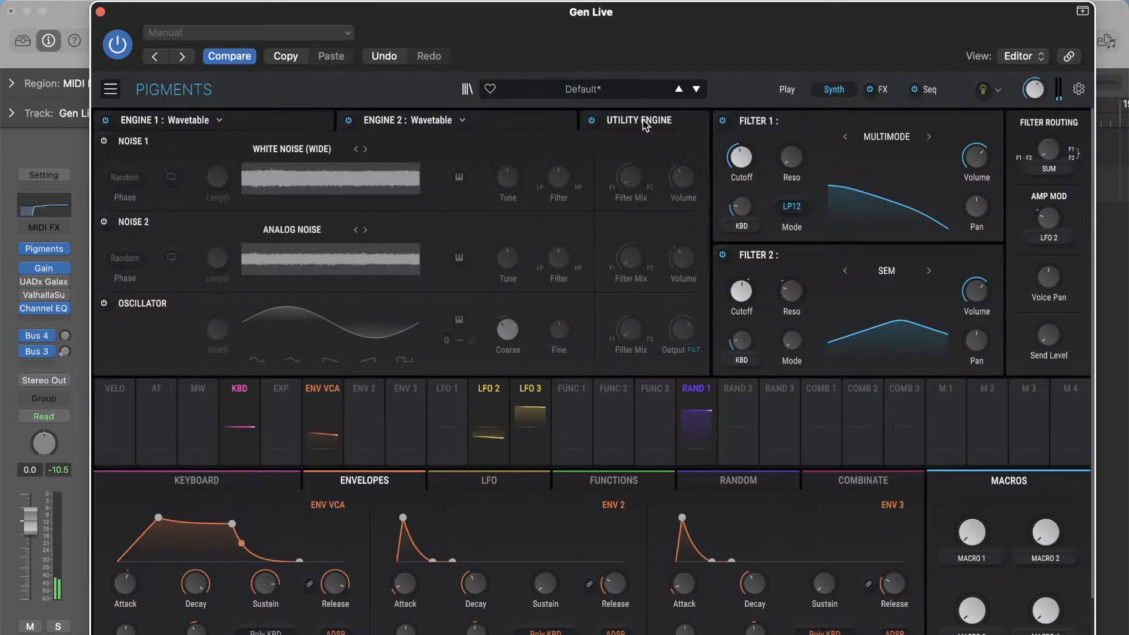
{"action": "left_click", "coordinate": [103, 303]}
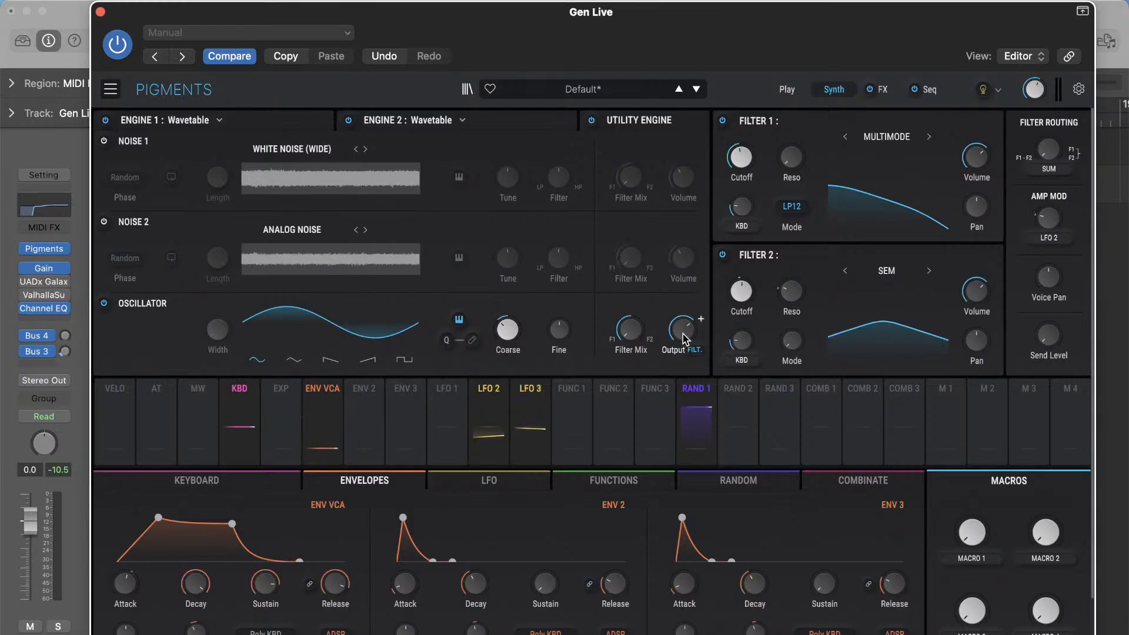
{"action": "mouse_move", "coordinate": [683, 332]}
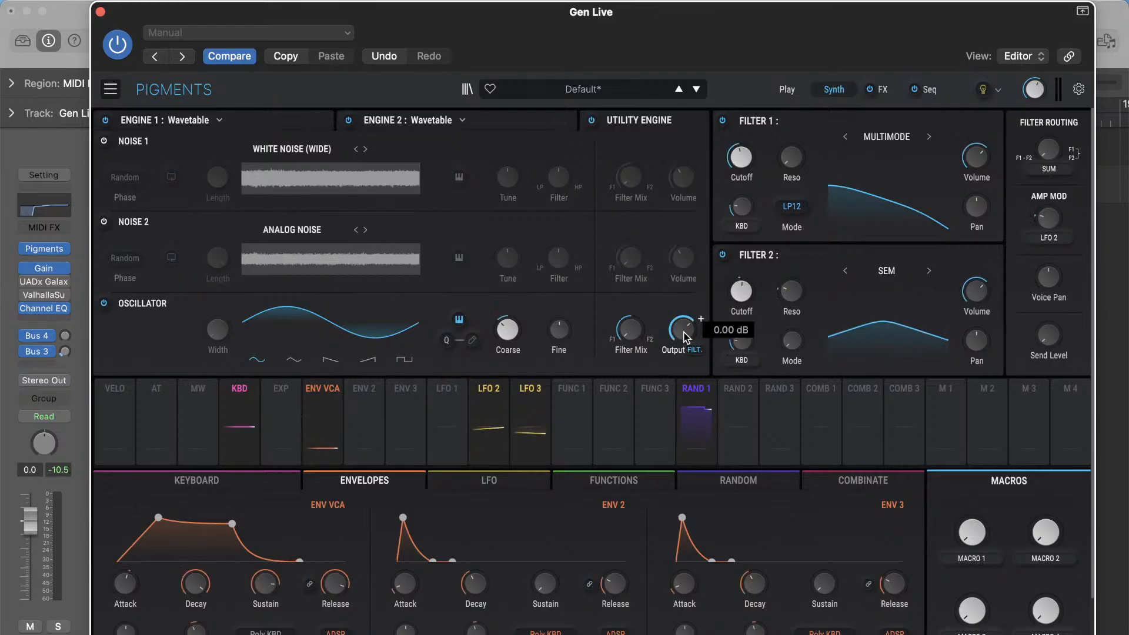
{"action": "left_click_drag", "start_coordinate": [683, 336], "coordinate": [683, 390]}
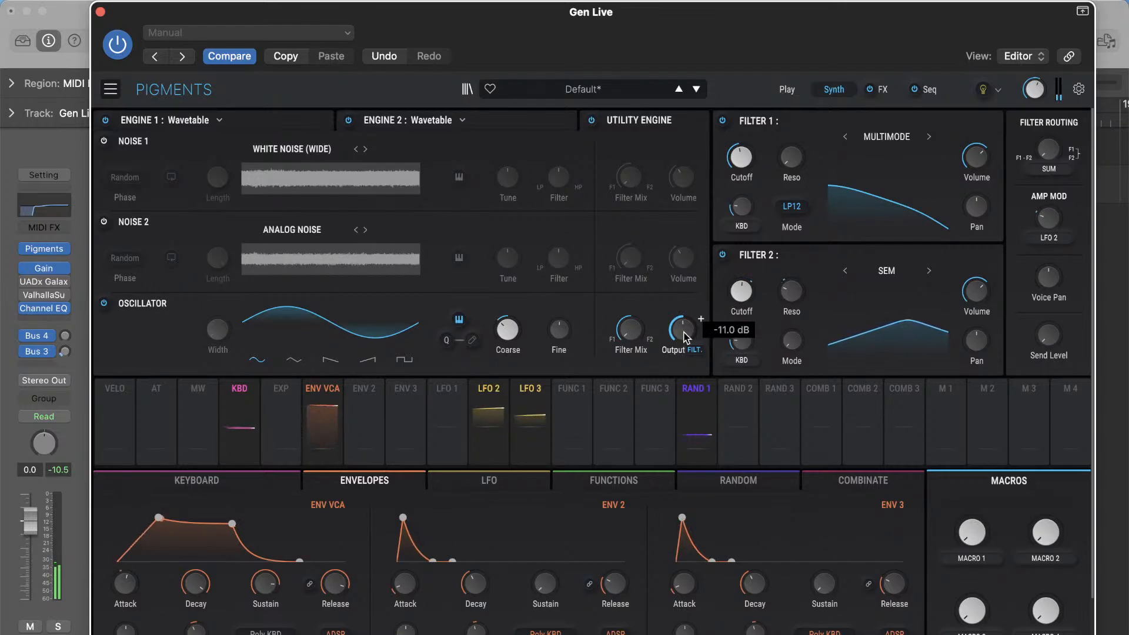
- Restrict the Utility Engine oscillator's Mod Quantize by switching off all black keys plus D, F and A
{"action": "left_click", "coordinate": [459, 320]}
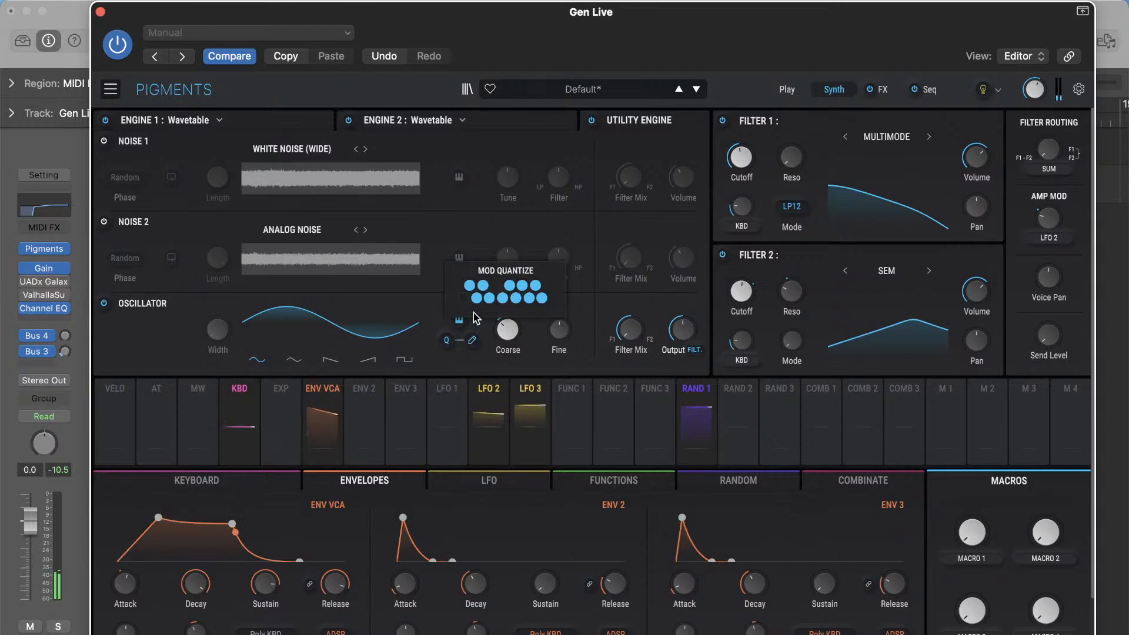
{"action": "left_click", "coordinate": [482, 286]}
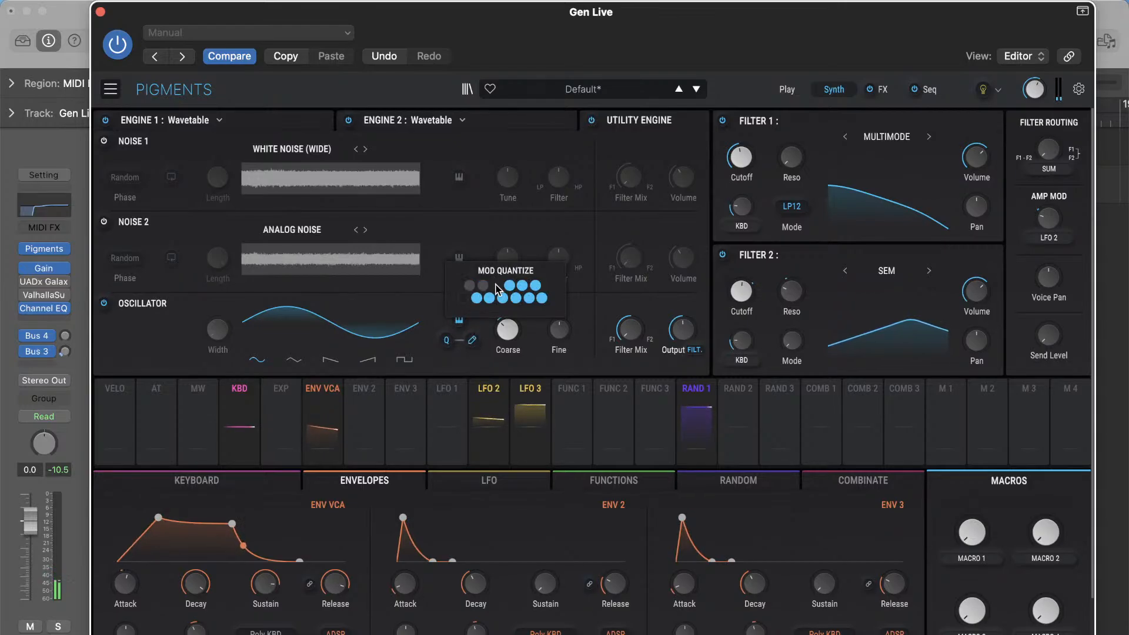
{"action": "left_click", "coordinate": [535, 286]}
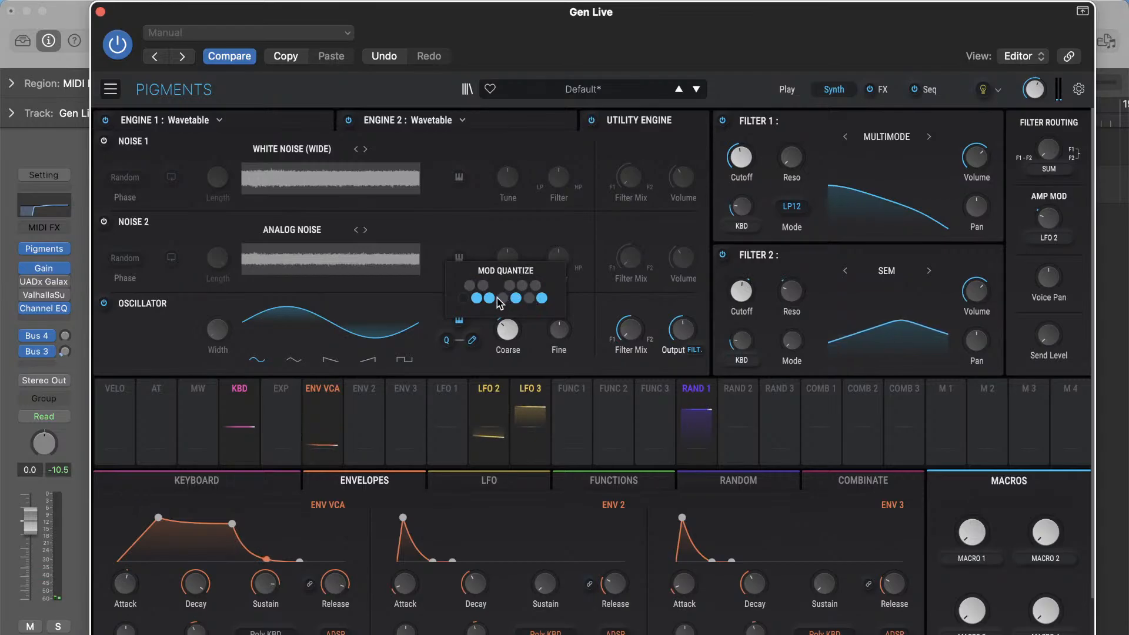
{"action": "left_click", "coordinate": [477, 297]}
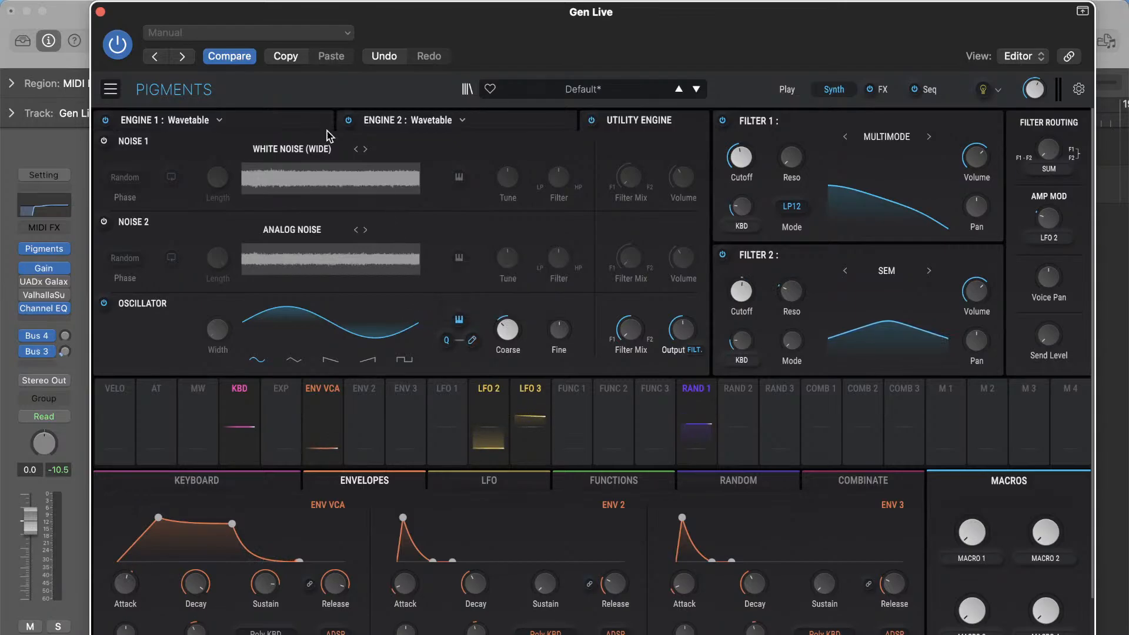
- Enable Mod Quantize for Engine 1's tuning and switch off all black keys plus F and A
{"action": "left_click", "coordinate": [276, 118]}
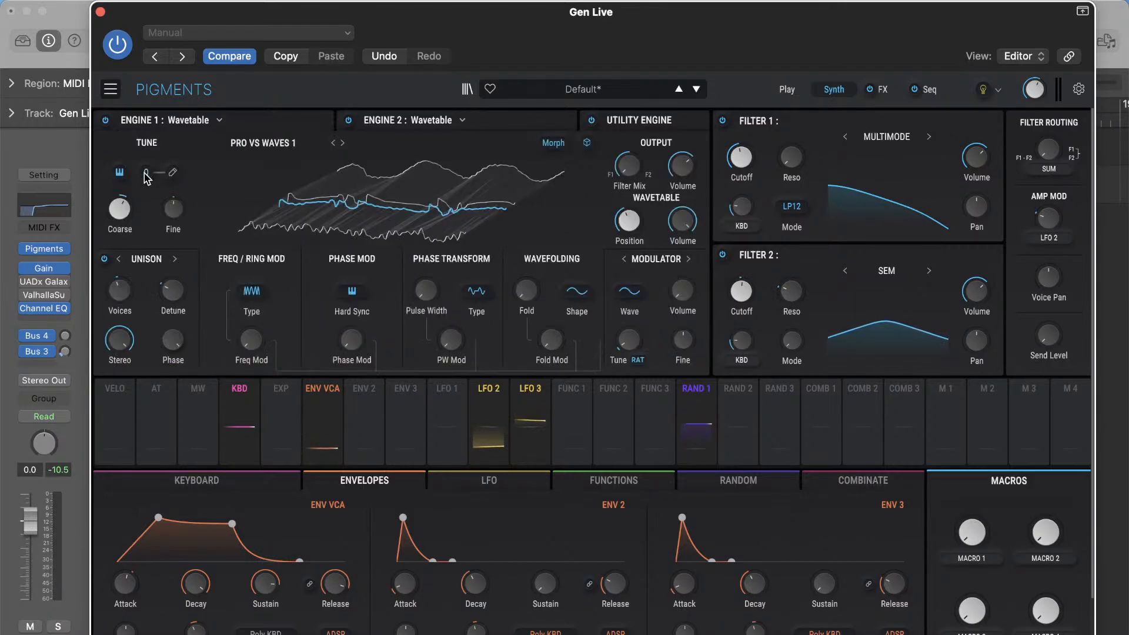
{"action": "left_click", "coordinate": [173, 172]}
{"action": "left_click_drag", "start_coordinate": [224, 208], "coordinate": [288, 204]}
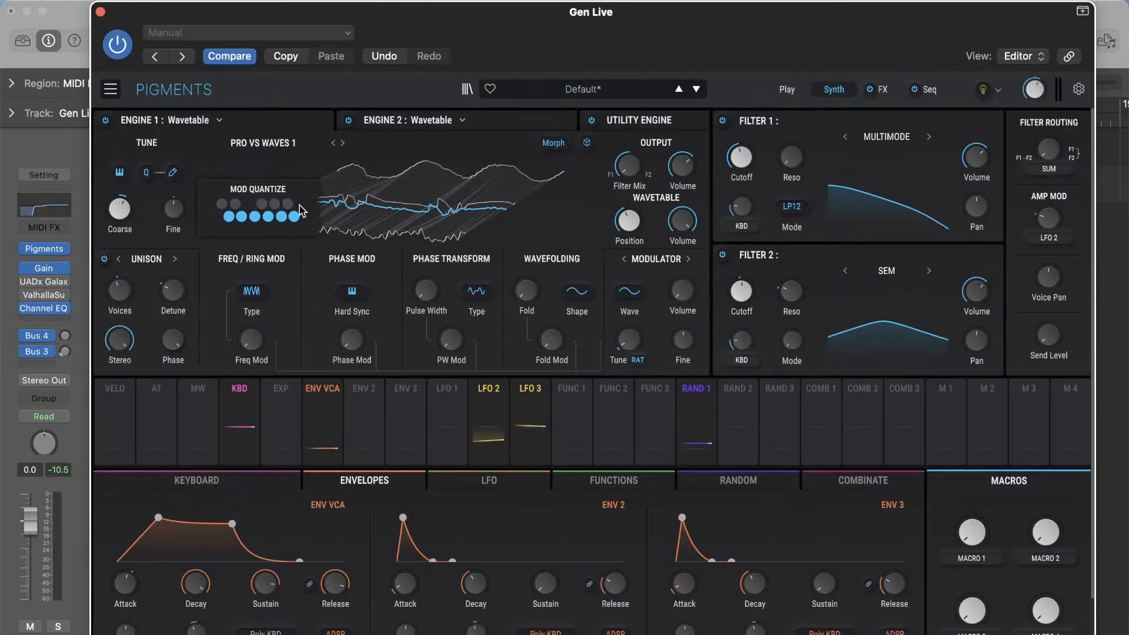
{"action": "left_click", "coordinate": [254, 217]}
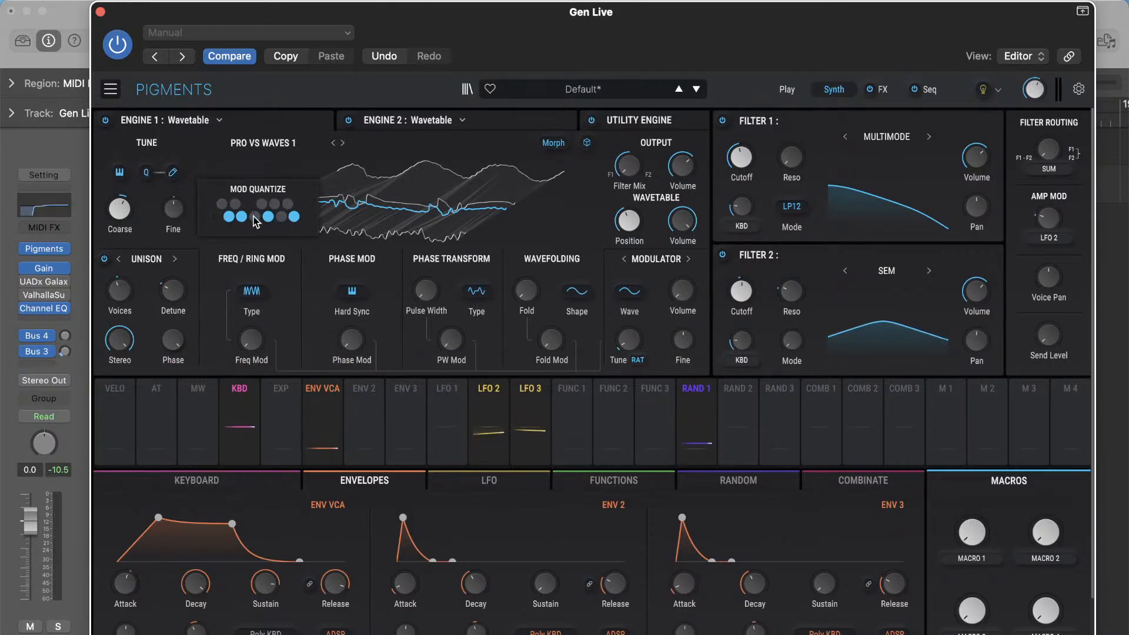
{"action": "left_click", "coordinate": [238, 159]}
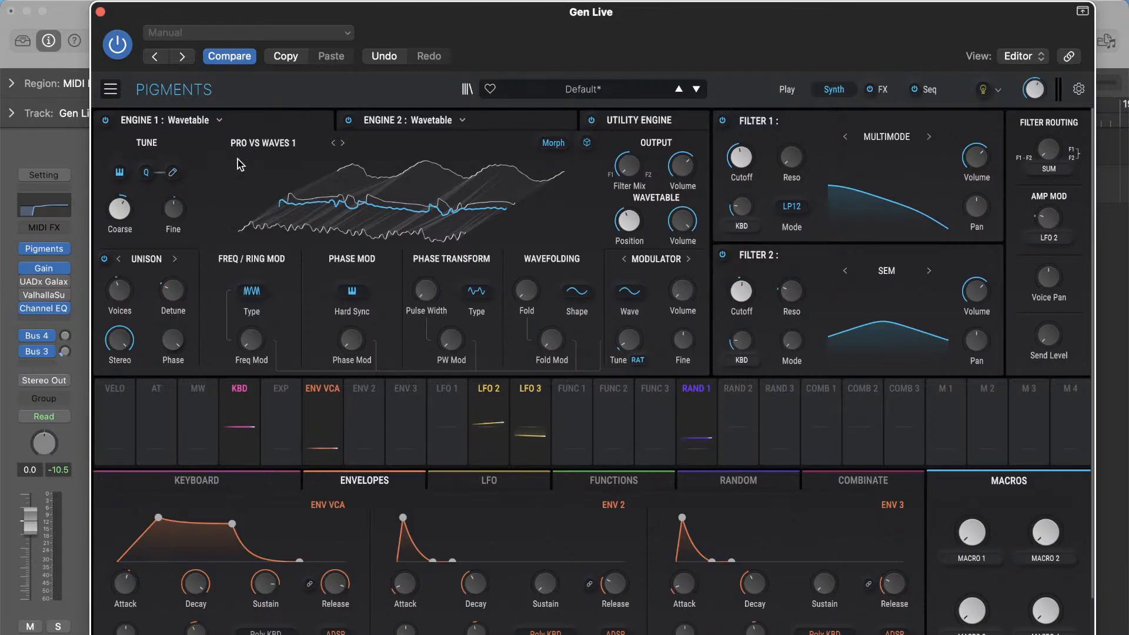
- Enable Mod Quantize for Engine 2's tuning and switch off all black keys plus D
{"action": "left_click", "coordinate": [508, 120]}
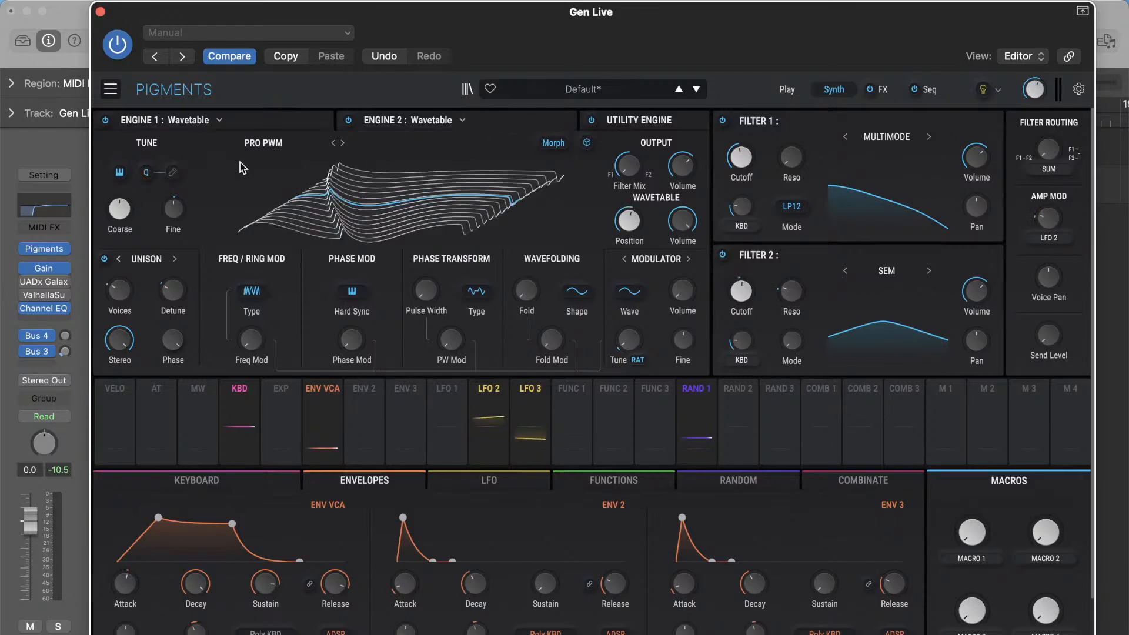
{"action": "left_click", "coordinate": [146, 173]}
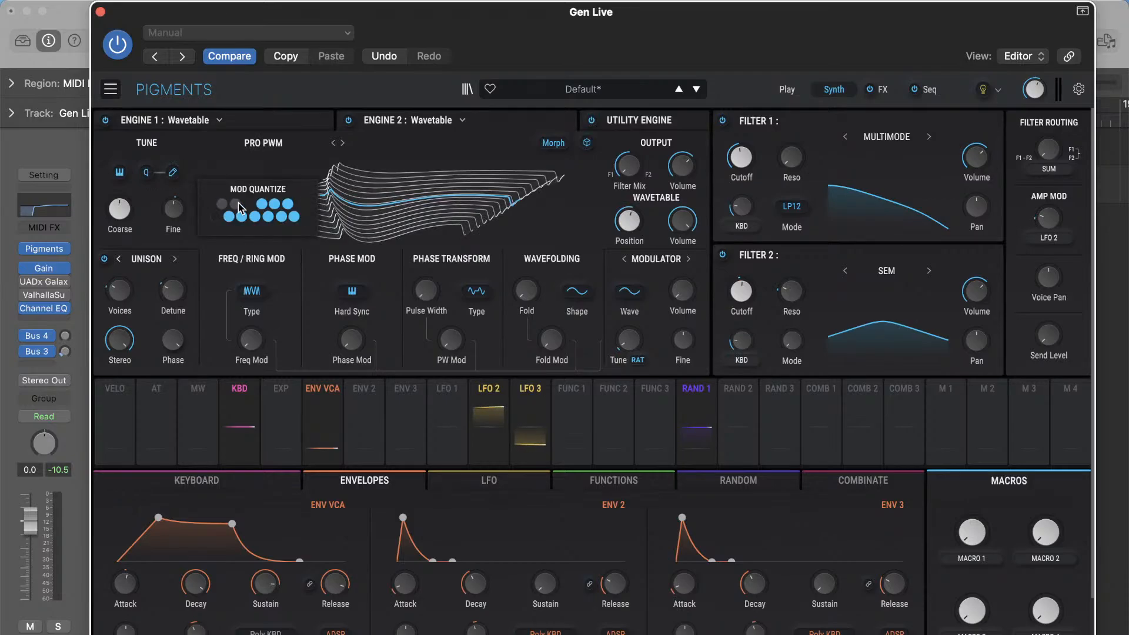
{"action": "left_click", "coordinate": [288, 203]}
{"action": "left_click", "coordinate": [274, 203]}
{"action": "left_click", "coordinate": [261, 203]}
{"action": "left_click", "coordinate": [229, 217]}
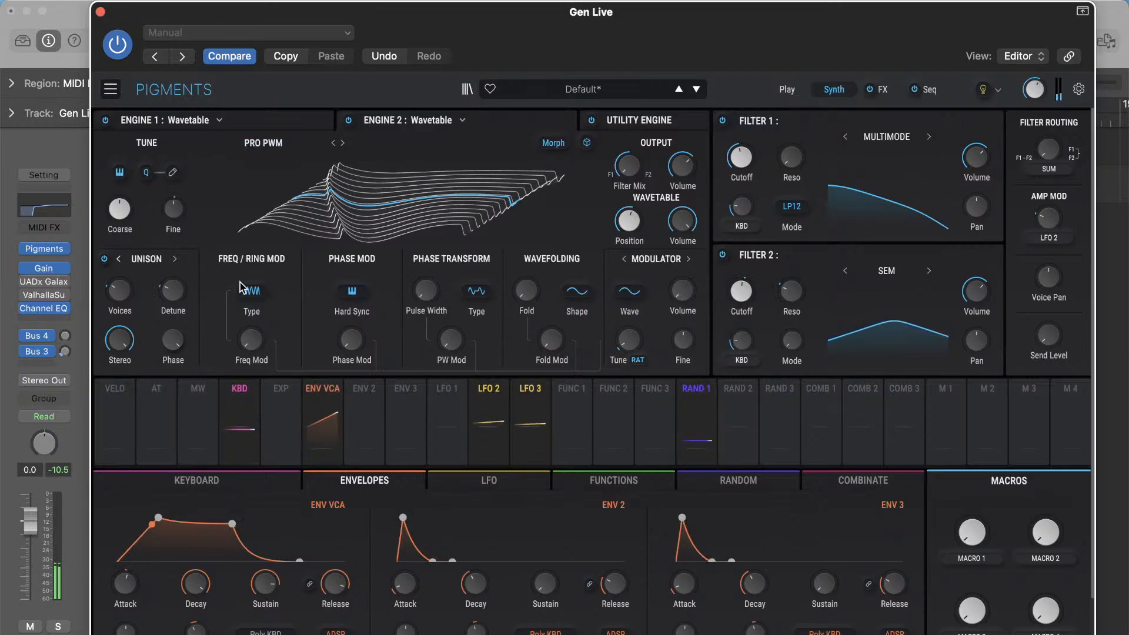
- Lengthen the ENV VCA envelope's release to slightly more than 14.10 s
{"action": "mouse_move", "coordinate": [334, 583]}
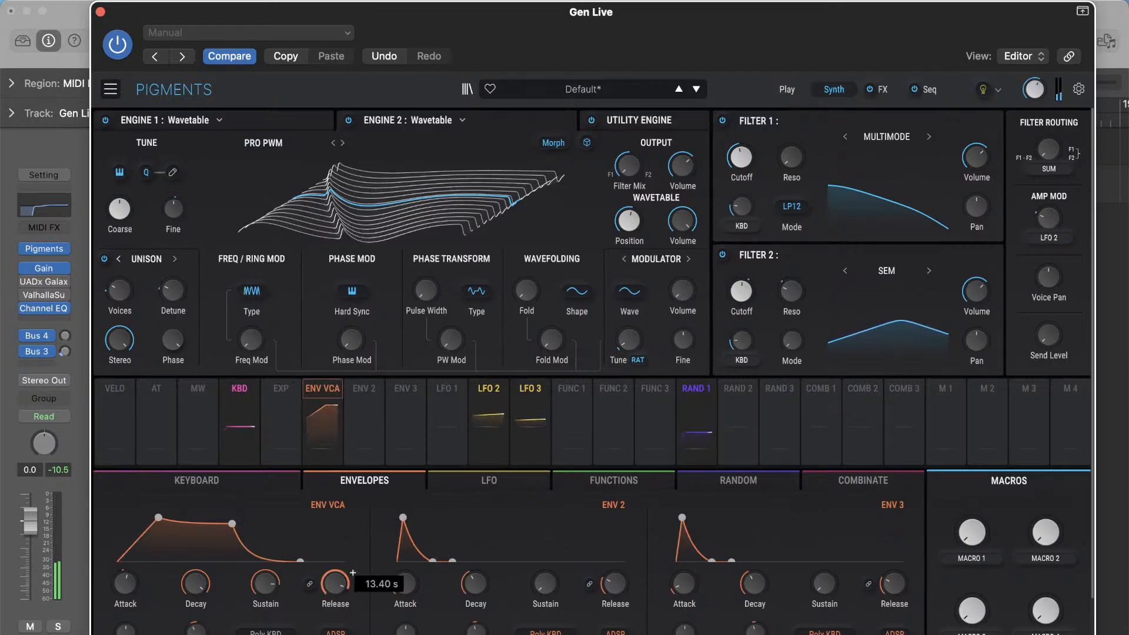
{"action": "scroll", "coordinate": [353, 573], "scroll_direction": "up", "scroll_amount": 5}
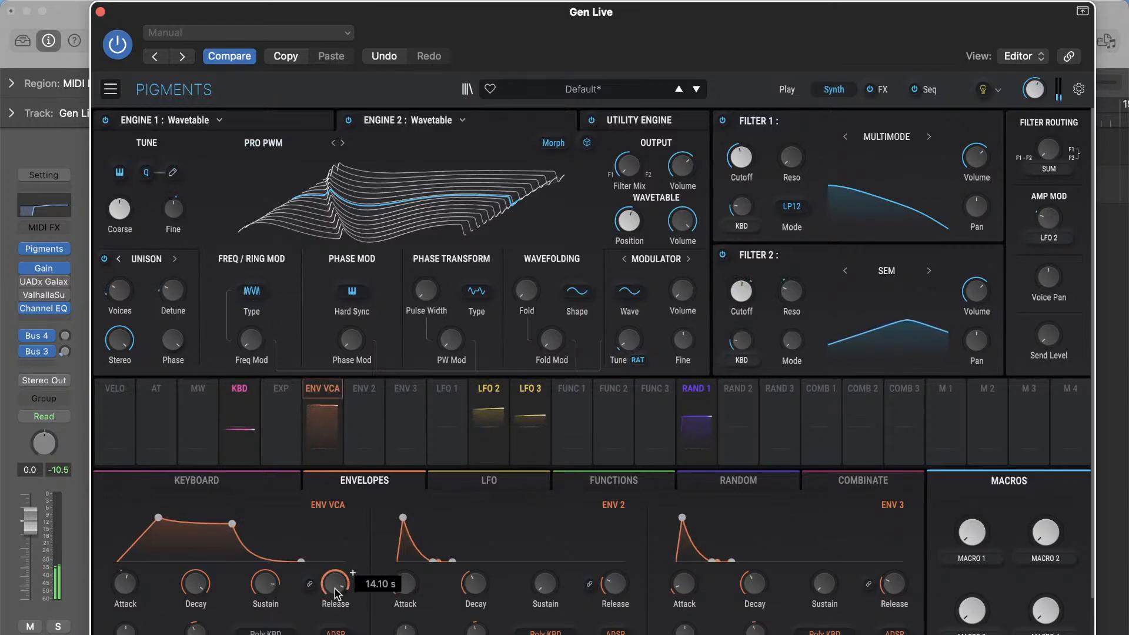
{"action": "scroll", "coordinate": [334, 588], "scroll_direction": "up", "scroll_amount": 8}
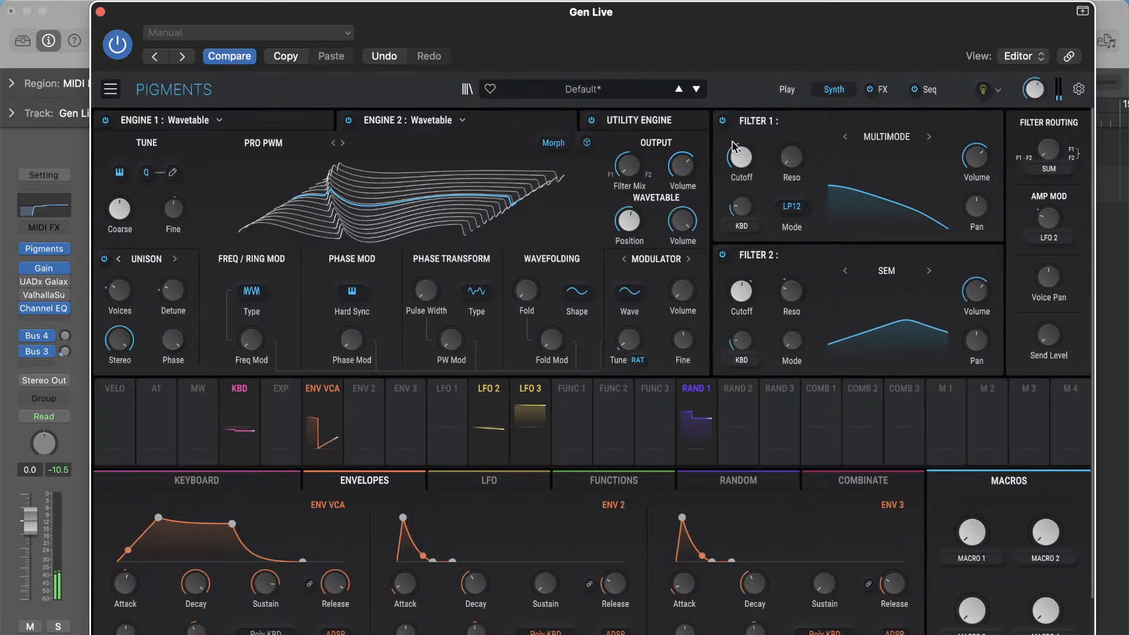
- Fine-adjust Filter 1's cutoff and modulate it slightly with LFO 2 and LFO 3
{"action": "left_click_drag", "start_coordinate": [736, 157], "coordinate": [735, 166]}
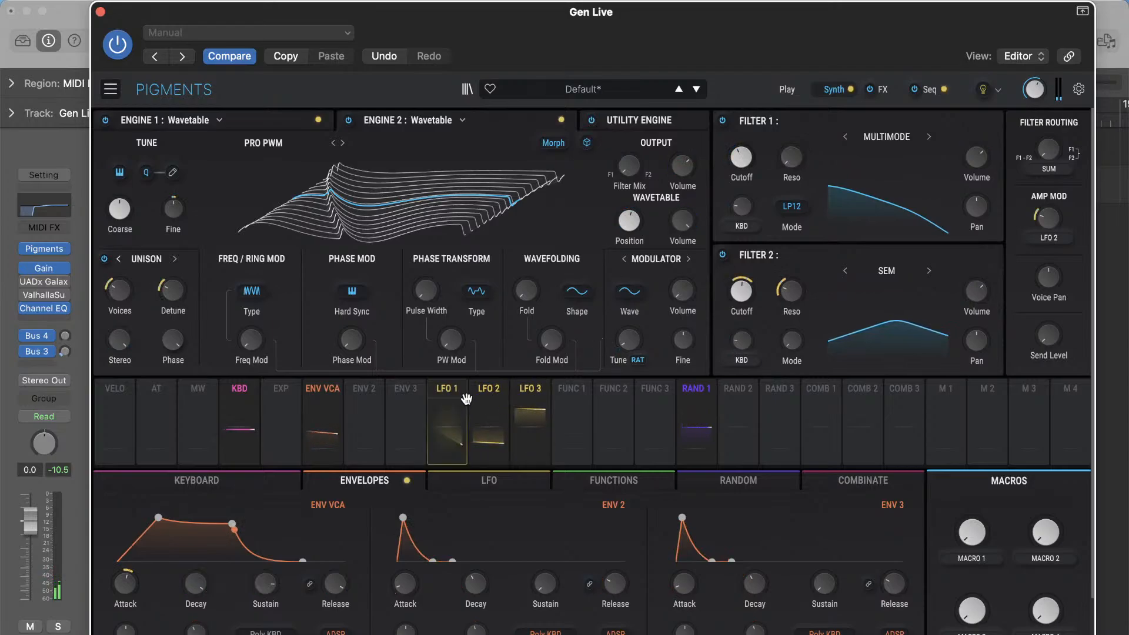
{"action": "left_click", "coordinate": [488, 406]}
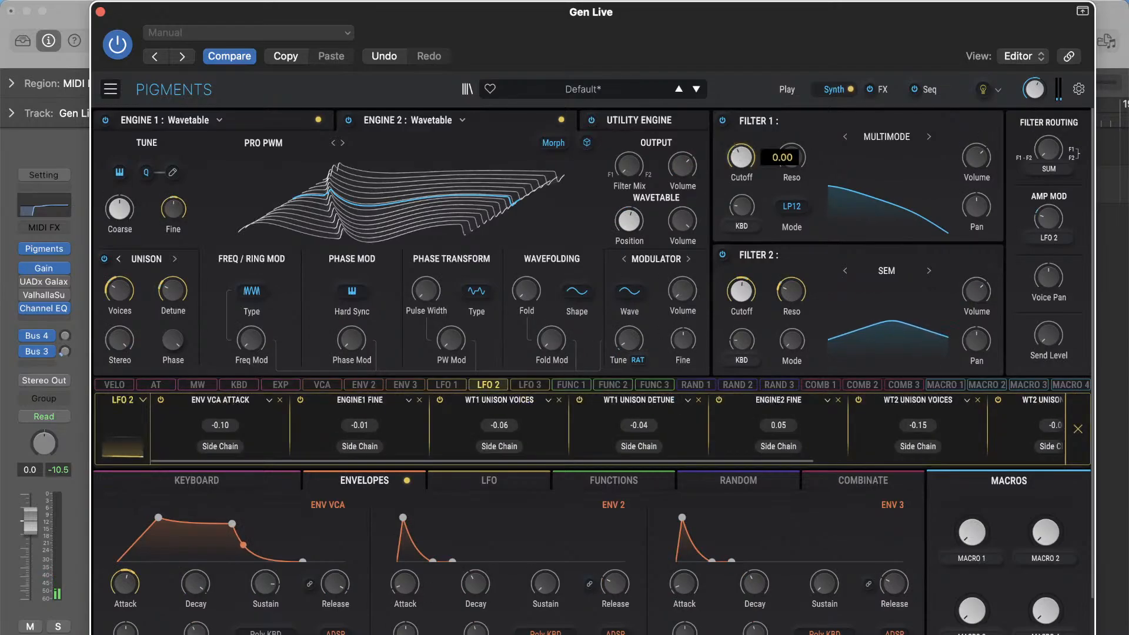
{"action": "left_click", "coordinate": [529, 385]}
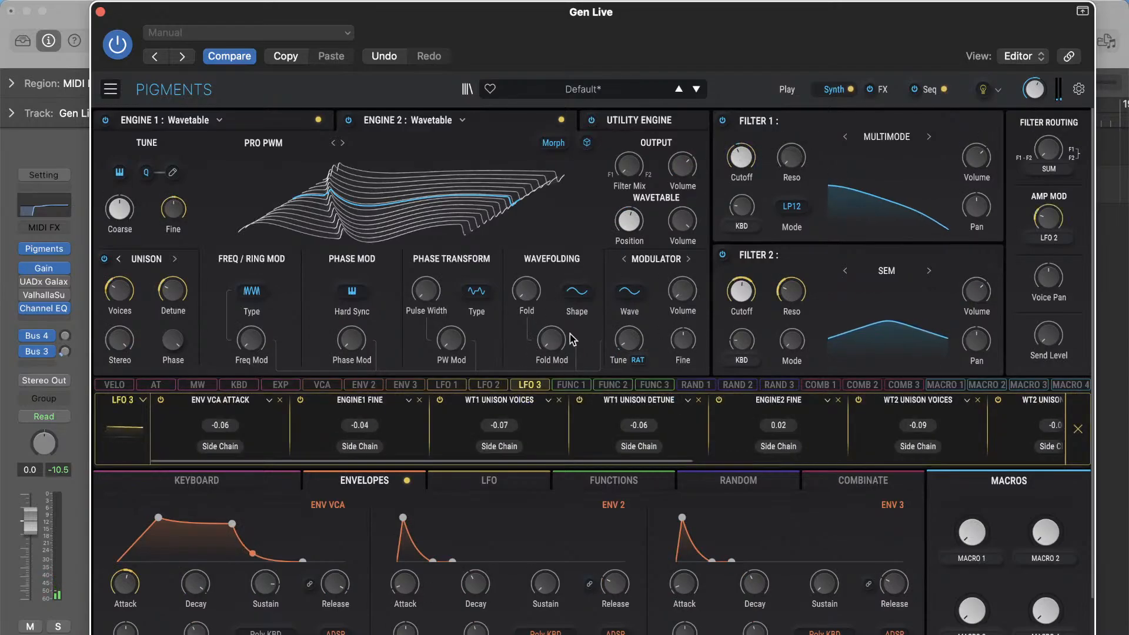
- Set Filter 1's resonance to about 0.184 and modulate it with LFO 2
{"action": "left_click_drag", "start_coordinate": [792, 157], "coordinate": [792, 160]}
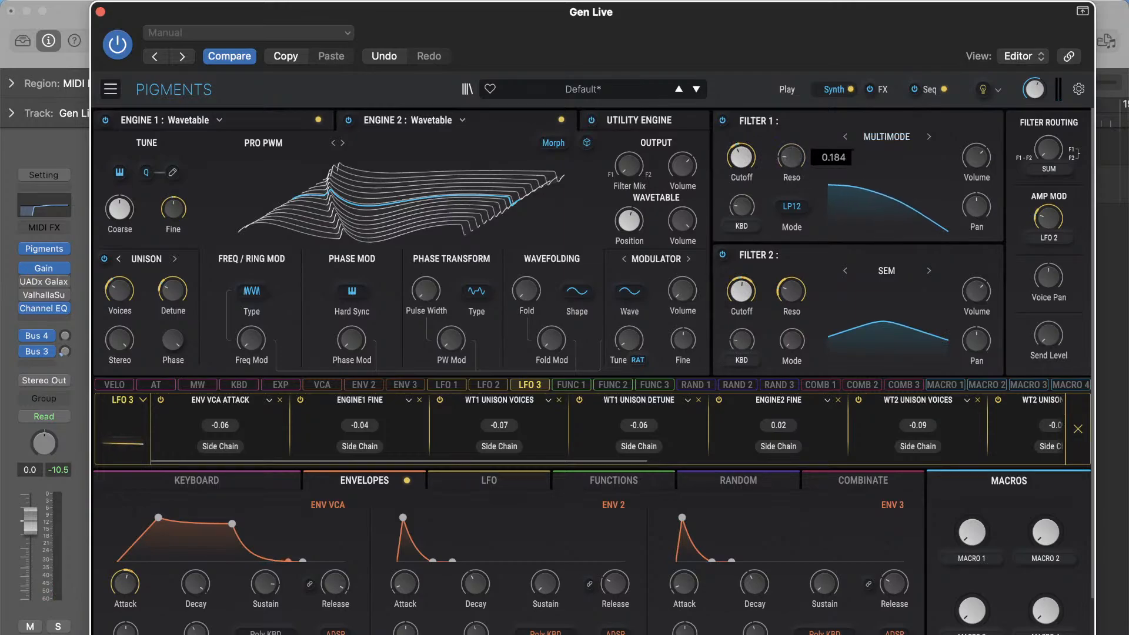
{"action": "left_click", "coordinate": [490, 385]}
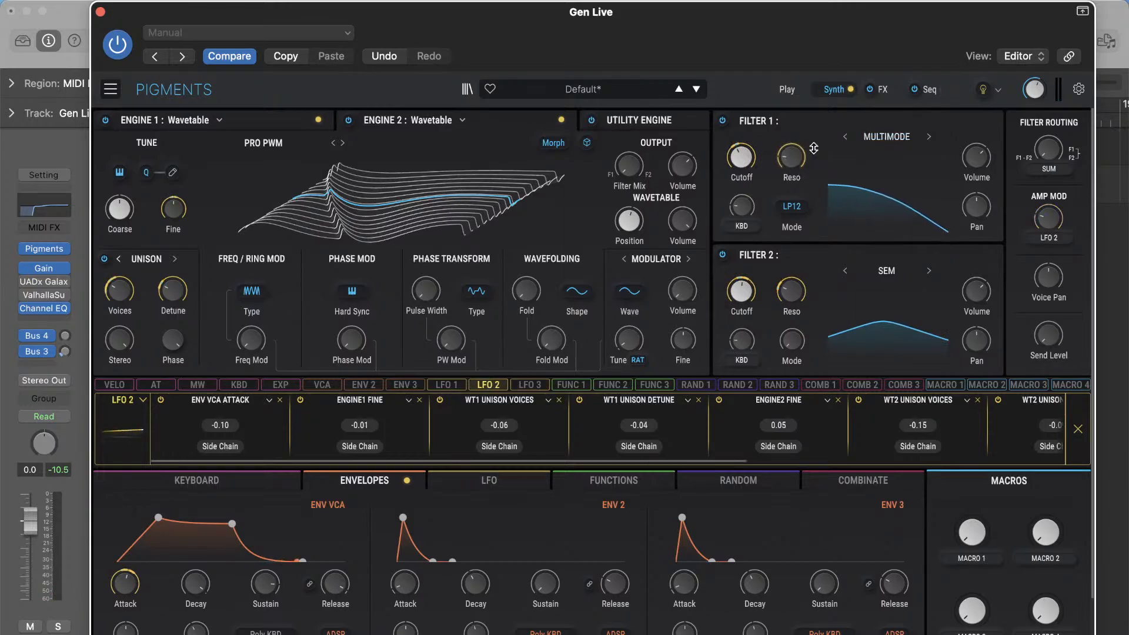
{"action": "mouse_move", "coordinate": [792, 156]}
{"action": "left_click_drag", "start_coordinate": [792, 156], "coordinate": [778, 154]}
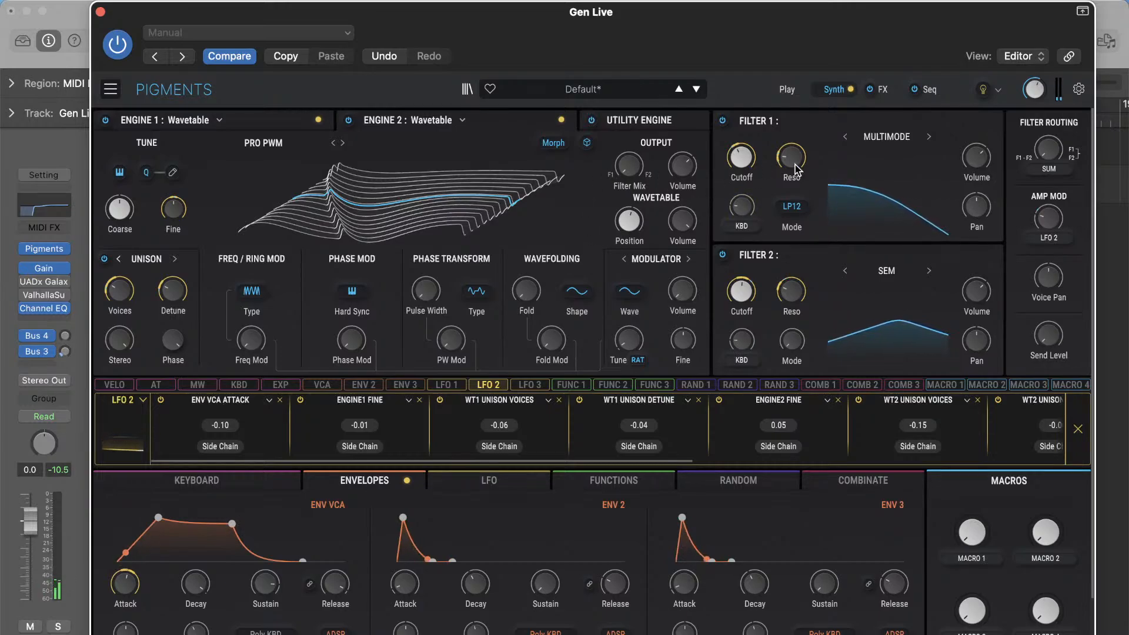
{"action": "mouse_move", "coordinate": [795, 171]}
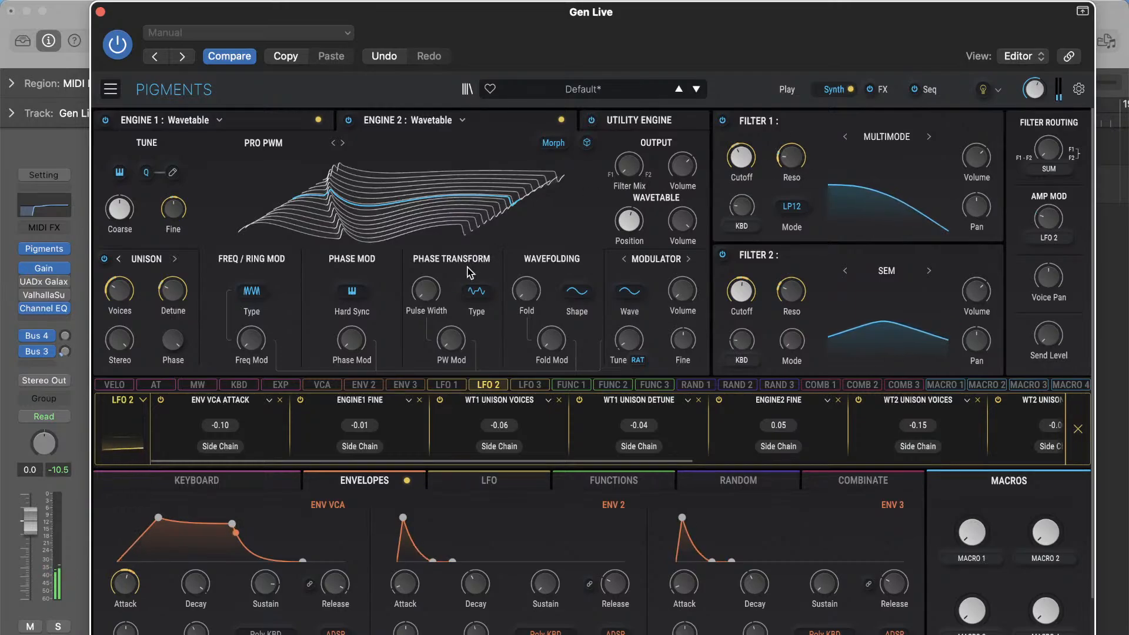
- Modulate Engine 2's PW Mod by about 0.11 with LFO 2 and its Pulse Width by about 0.07 with LFO 3
{"action": "mouse_move", "coordinate": [424, 283]}
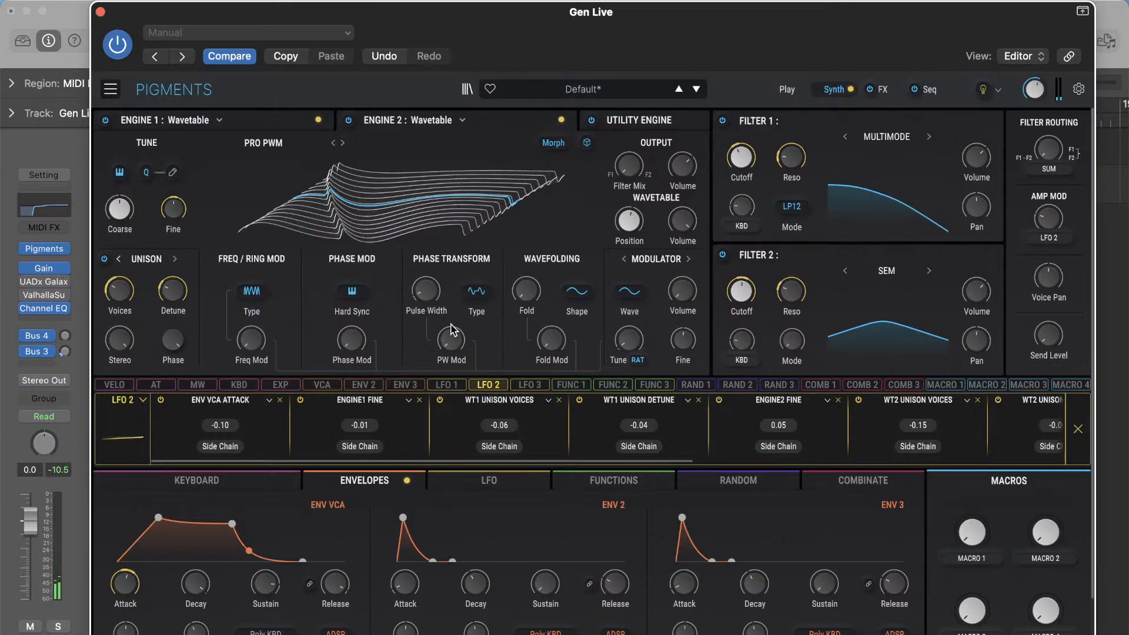
{"action": "left_click", "coordinate": [496, 386]}
{"action": "mouse_move", "coordinate": [435, 345]}
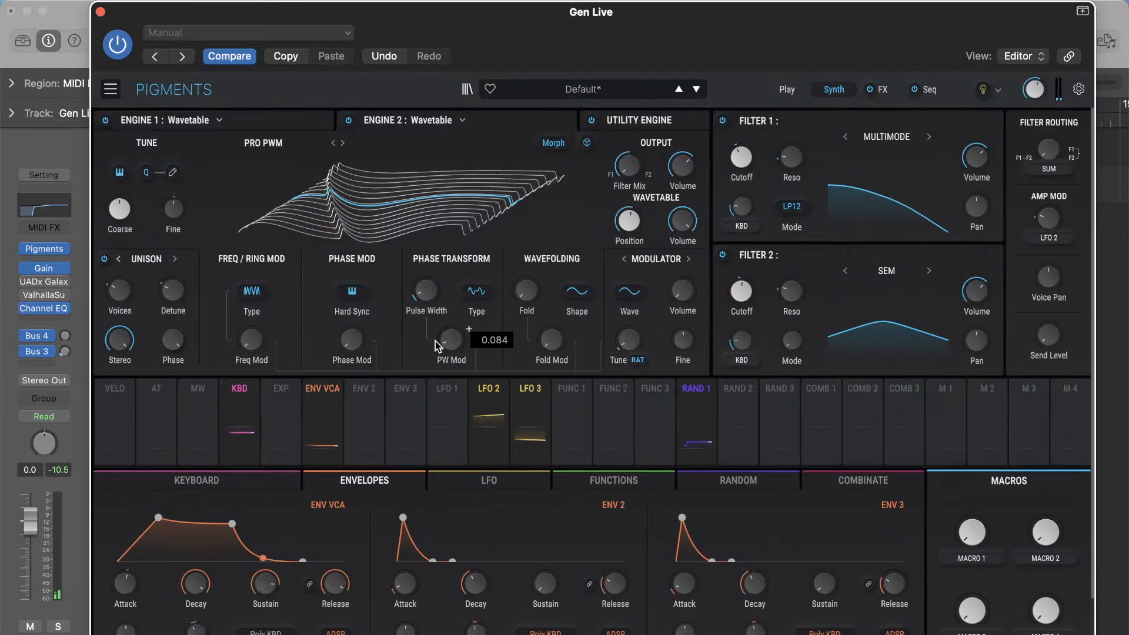
{"action": "left_click", "coordinate": [482, 387]}
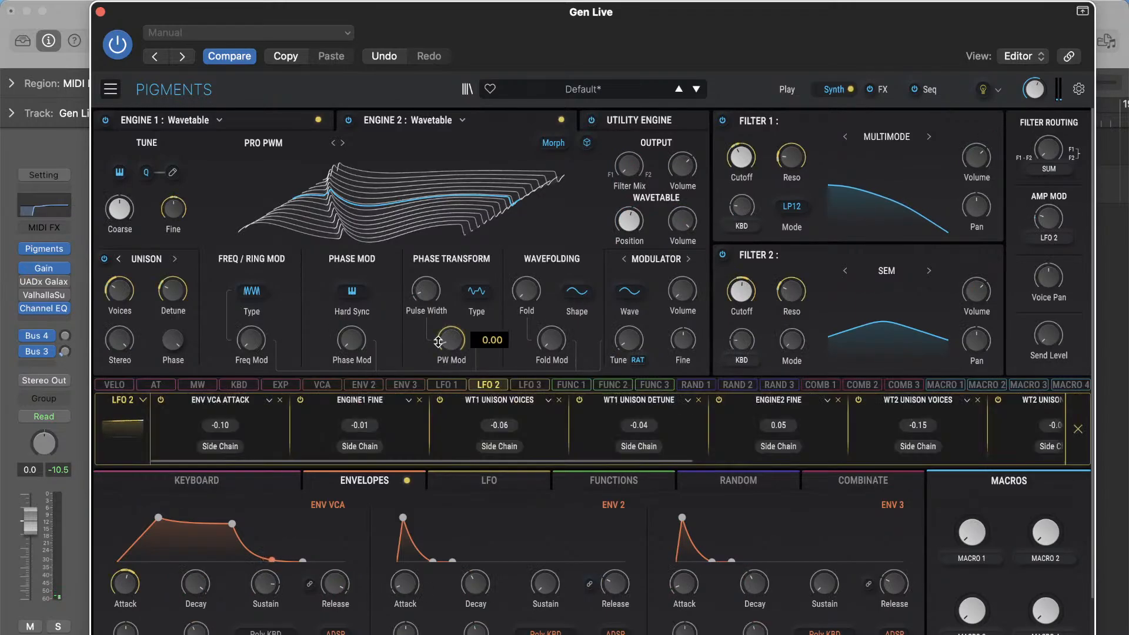
{"action": "left_click_drag", "start_coordinate": [438, 342], "coordinate": [438, 338]}
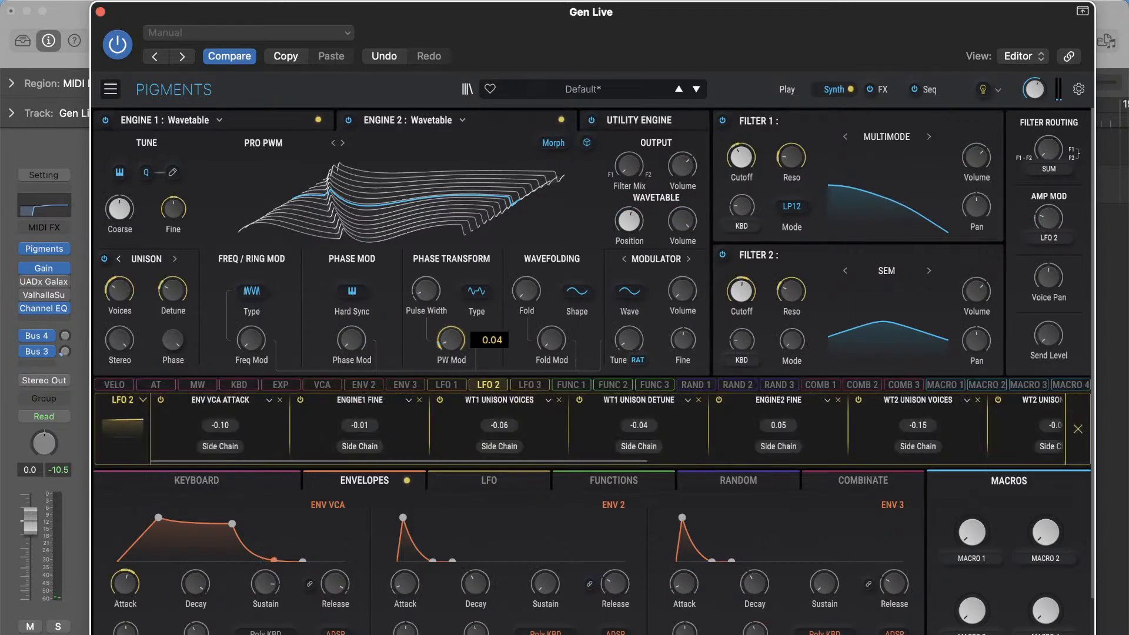
{"action": "left_click", "coordinate": [530, 385]}
{"action": "left_click_drag", "start_coordinate": [411, 293], "coordinate": [414, 293]}
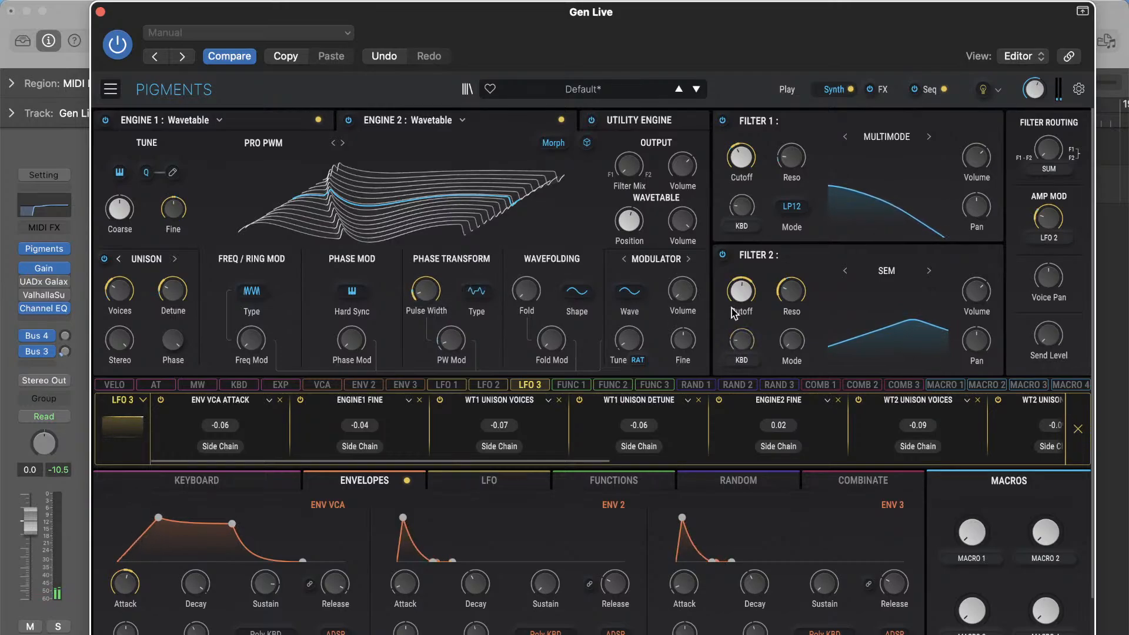
- Load the Default preset for the Delay in FX A
{"action": "left_click", "coordinate": [931, 90]}
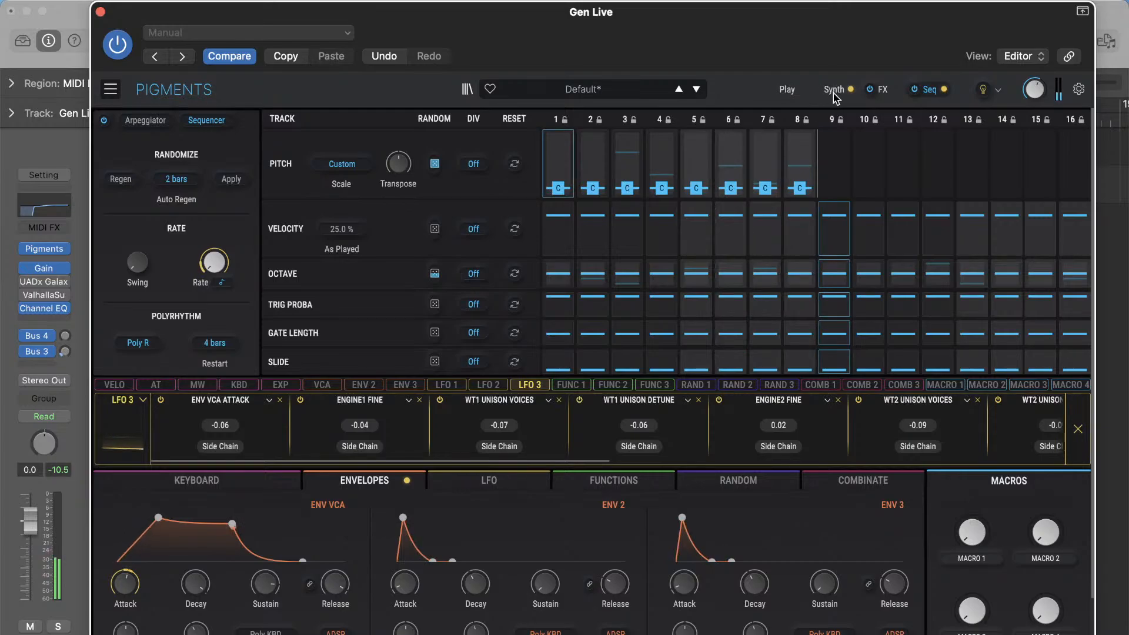
{"action": "left_click", "coordinate": [883, 90]}
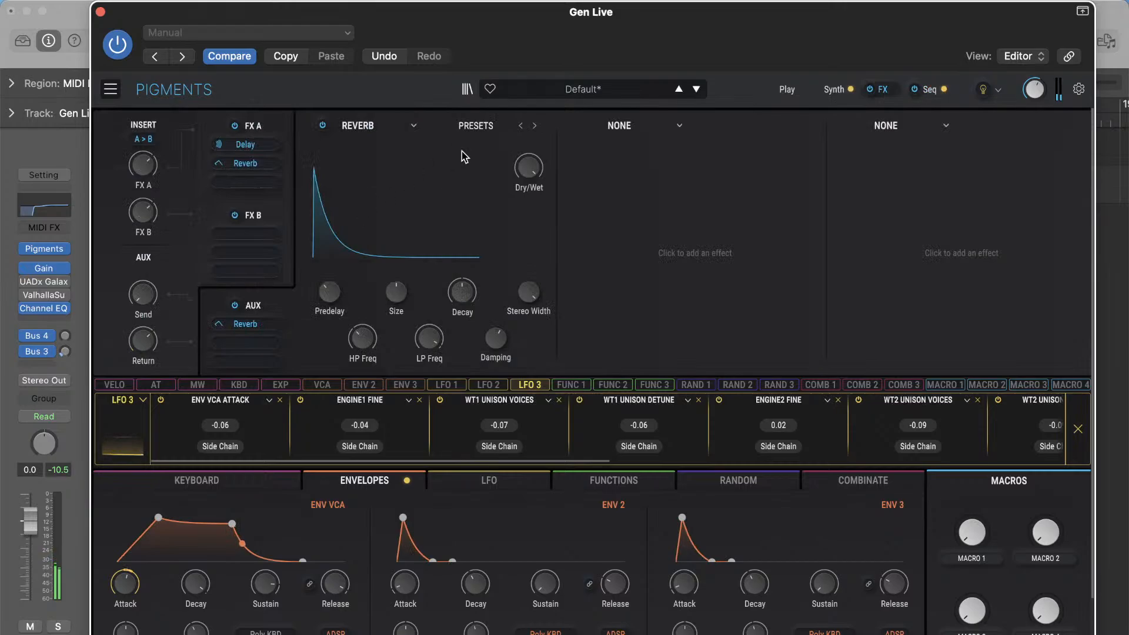
{"action": "left_click", "coordinate": [477, 127]}
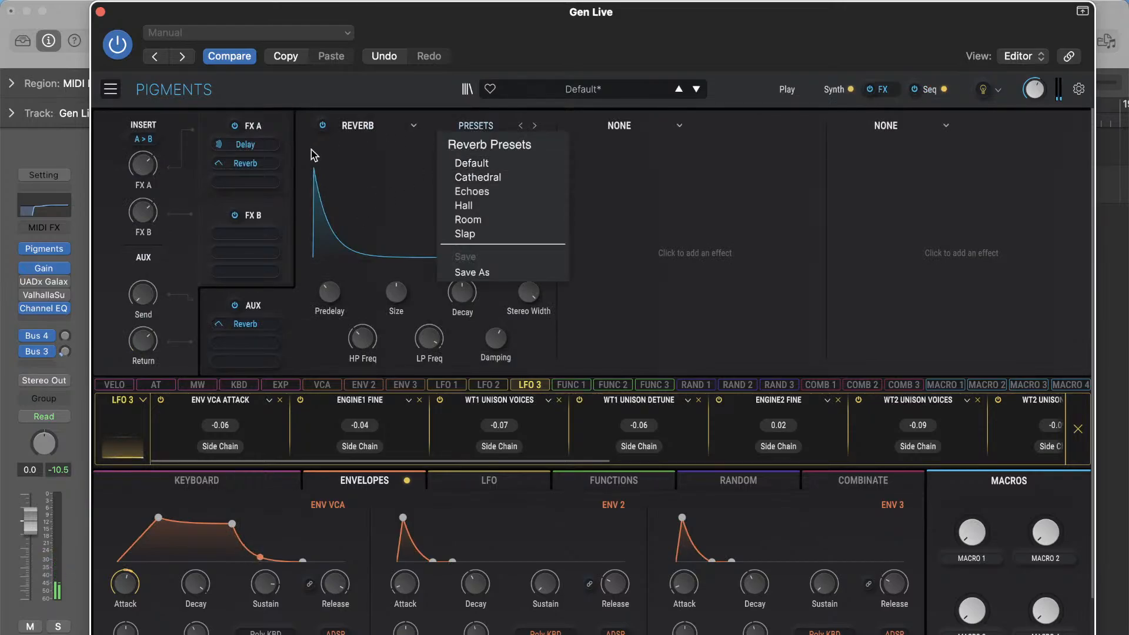
{"action": "left_click", "coordinate": [277, 122]}
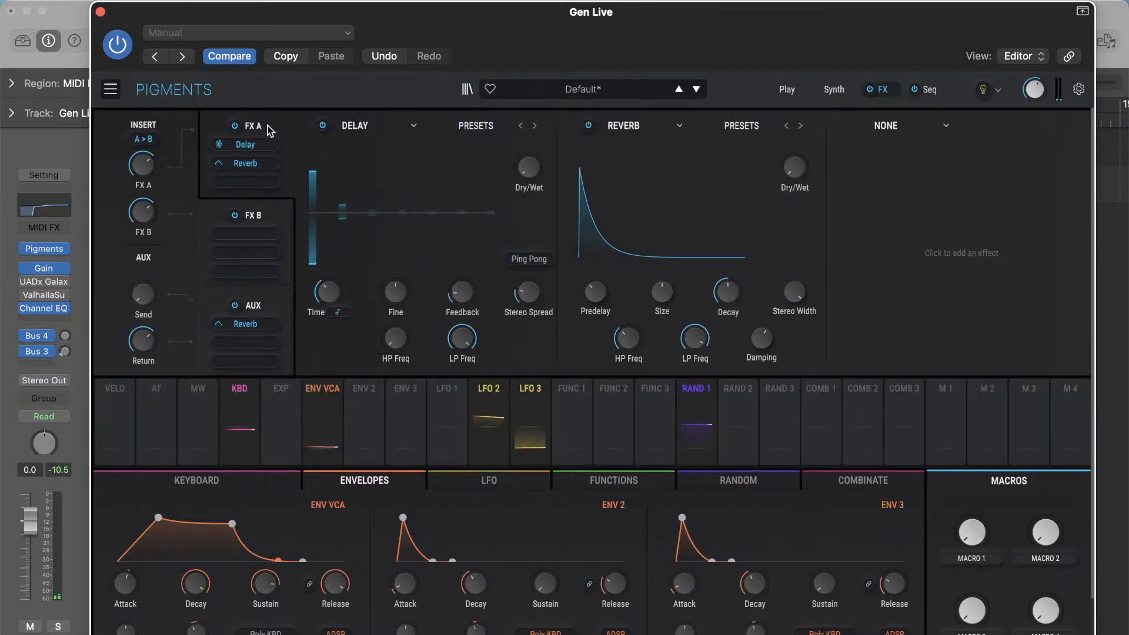
{"action": "left_click", "coordinate": [414, 126]}
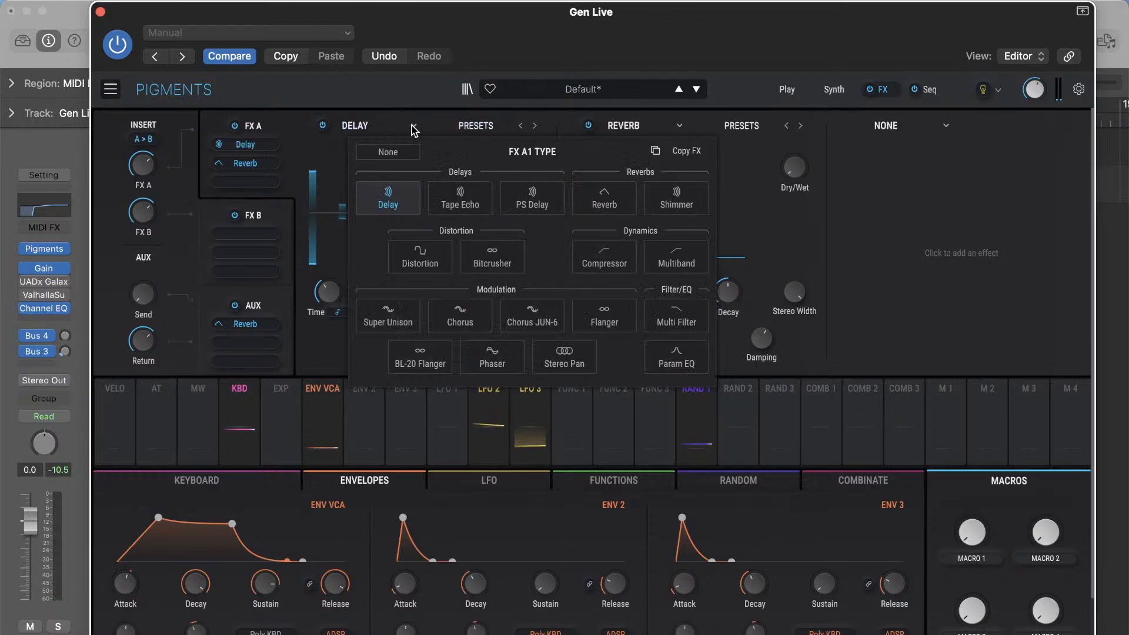
{"action": "left_click", "coordinate": [404, 115]}
{"action": "left_click", "coordinate": [470, 125]}
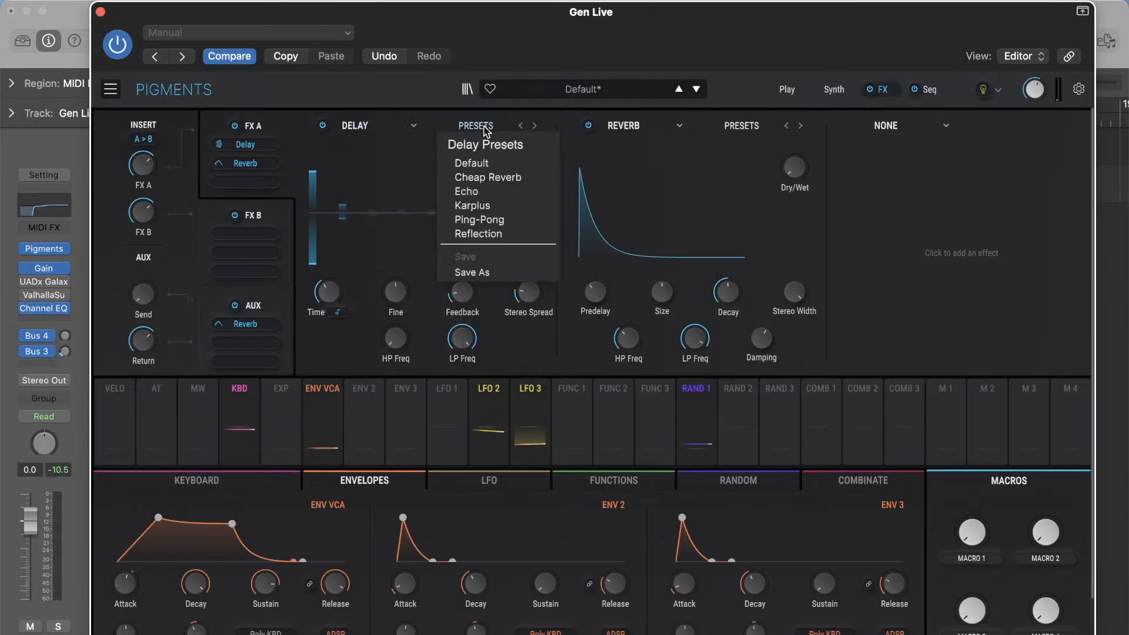
{"action": "left_click", "coordinate": [484, 164]}
- Modulate the Delay's Feedback with both LFO 2 and LFO 3
{"action": "left_click", "coordinate": [494, 392]}
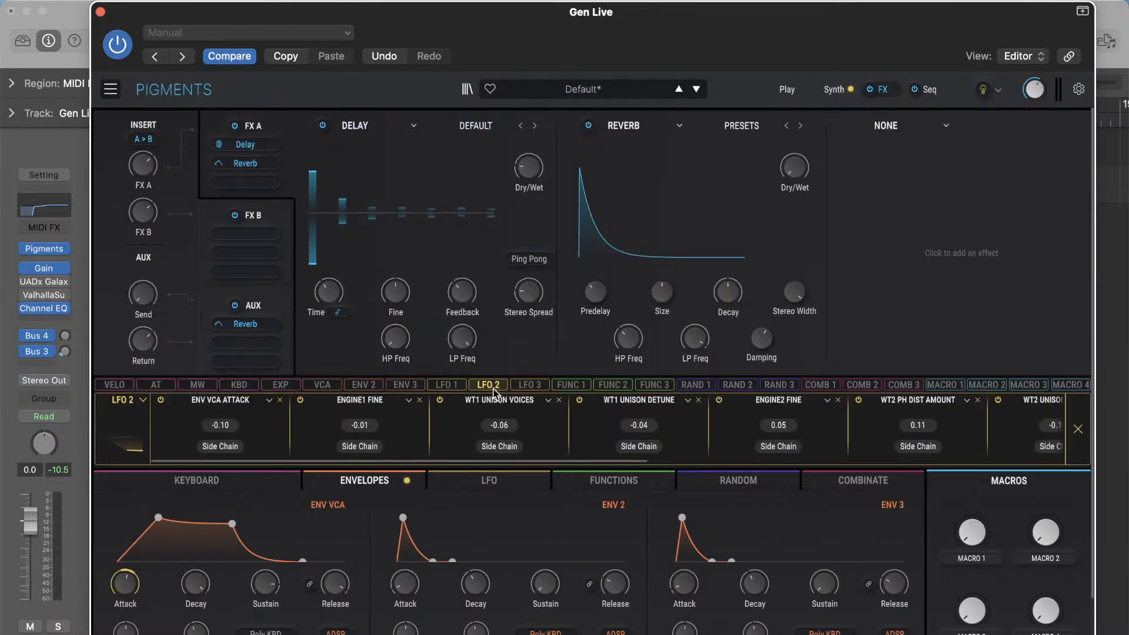
{"action": "left_click_drag", "start_coordinate": [462, 291], "coordinate": [462, 274]}
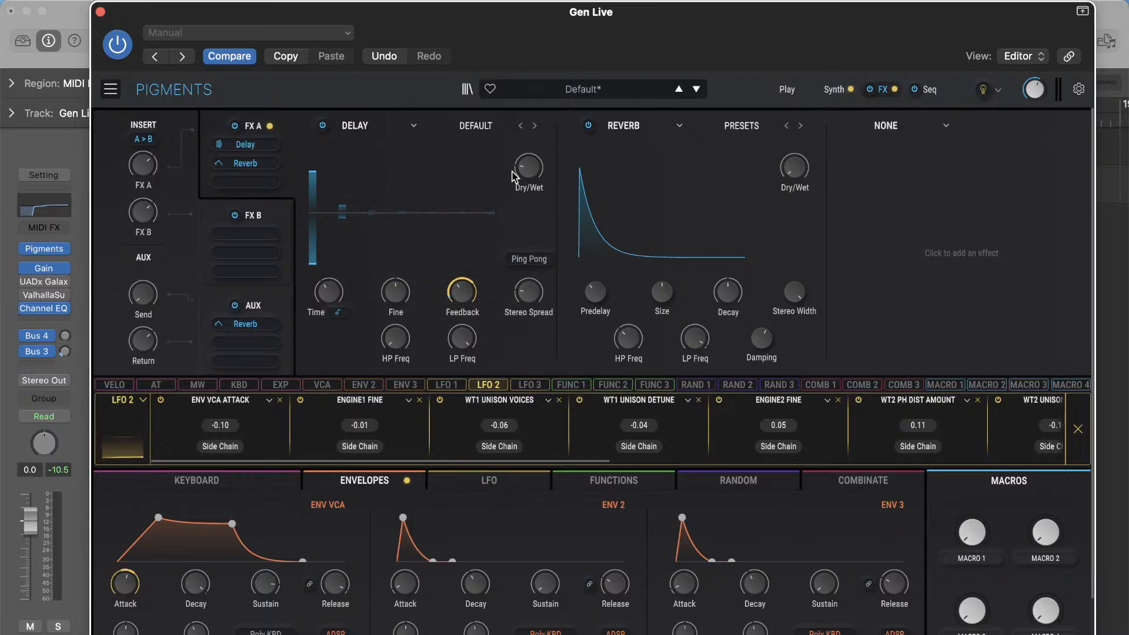
{"action": "left_click", "coordinate": [532, 385]}
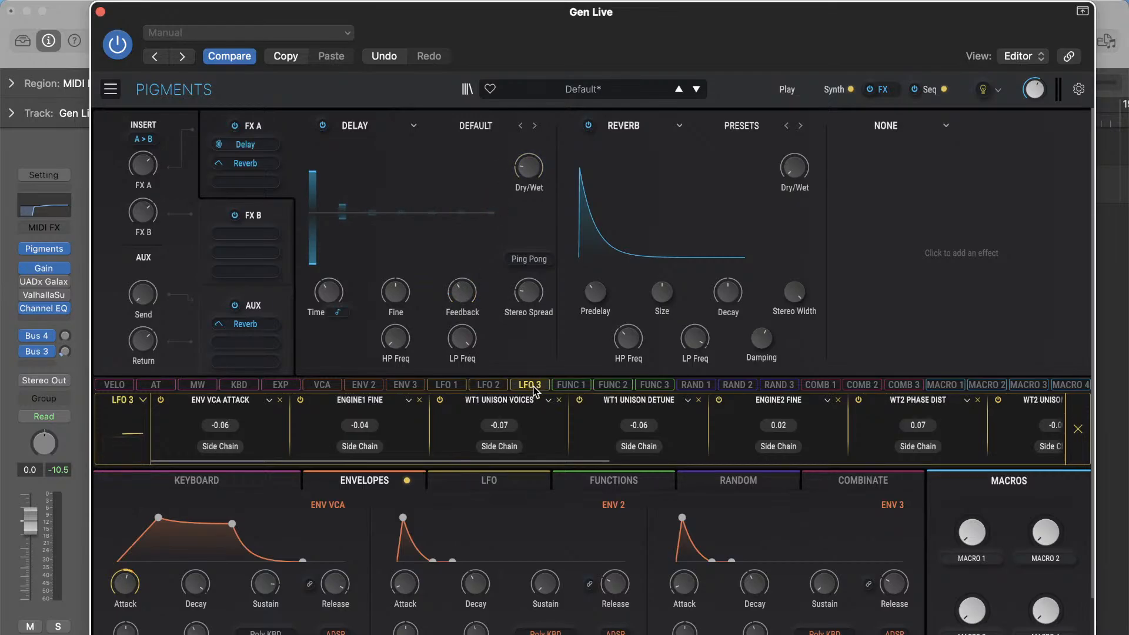
{"action": "left_click_drag", "start_coordinate": [460, 292], "coordinate": [459, 284]}
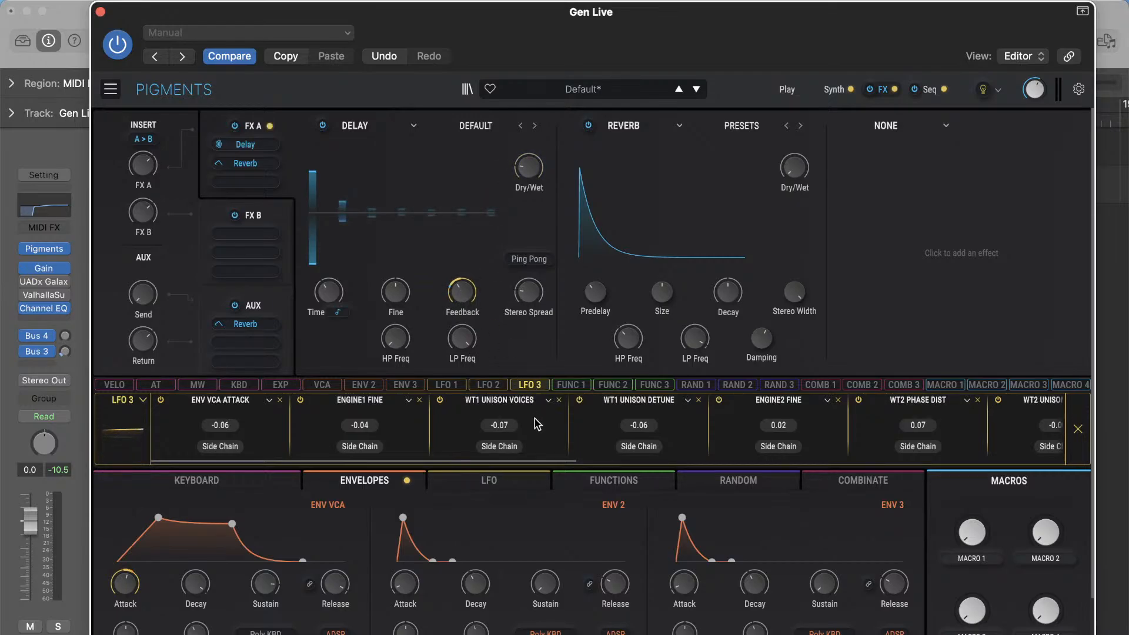
- Modulate the Delay's Dry/Wet by about 0.20 with LFO 3, and also with LFO 2
{"action": "left_click_drag", "start_coordinate": [528, 167], "coordinate": [529, 158]}
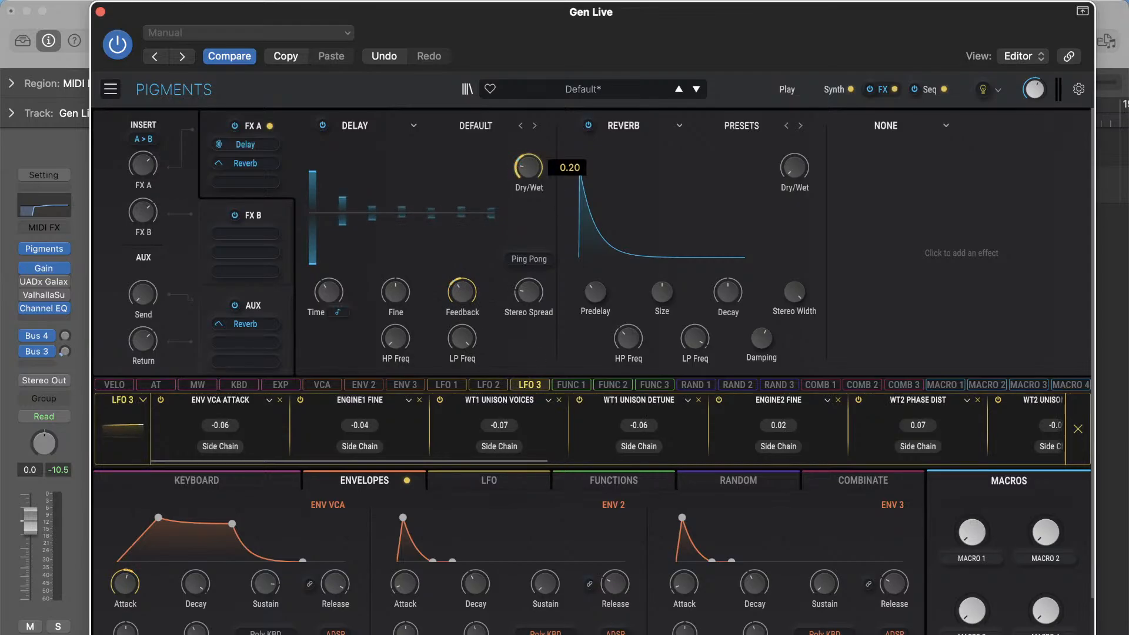
{"action": "left_click", "coordinate": [496, 385]}
{"action": "mouse_move", "coordinate": [516, 161]}
{"action": "left_mouse_down"}
{"action": "mouse_move", "coordinate": [521, 178]}
{"action": "mouse_move", "coordinate": [527, 171]}
{"action": "left_mouse_up"}
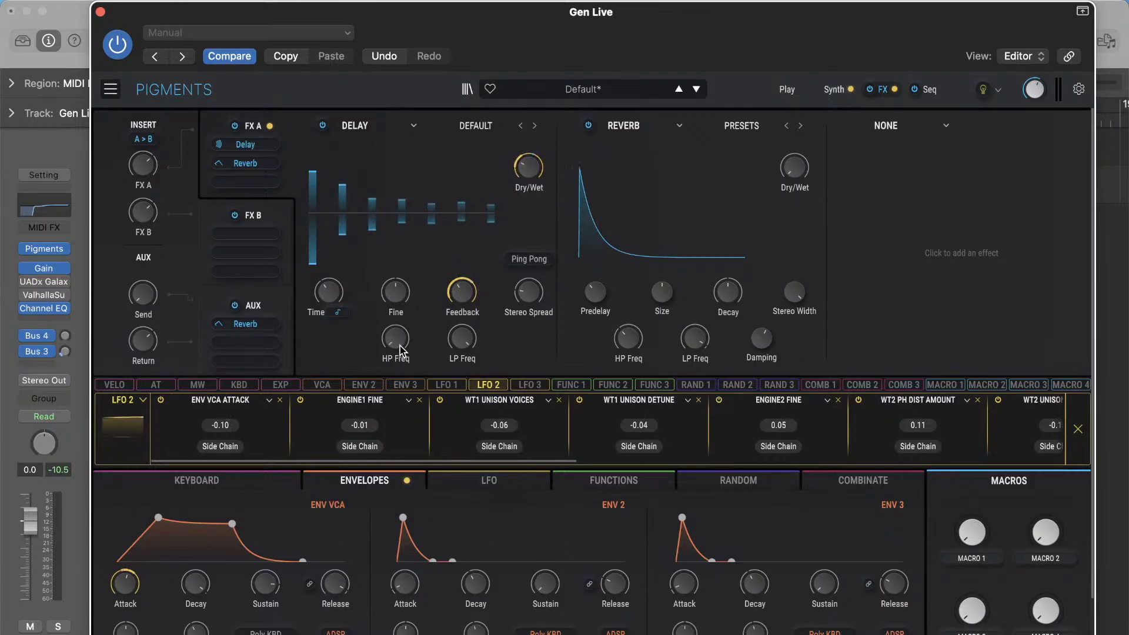
- Modulate the Delay's HP Freq and LP Freq with LFO 2 and LFO 3, using about -0.07 for LFO 3 on HP Freq
{"action": "left_click_drag", "start_coordinate": [379, 346], "coordinate": [379, 335]}
{"action": "left_click", "coordinate": [532, 386]}
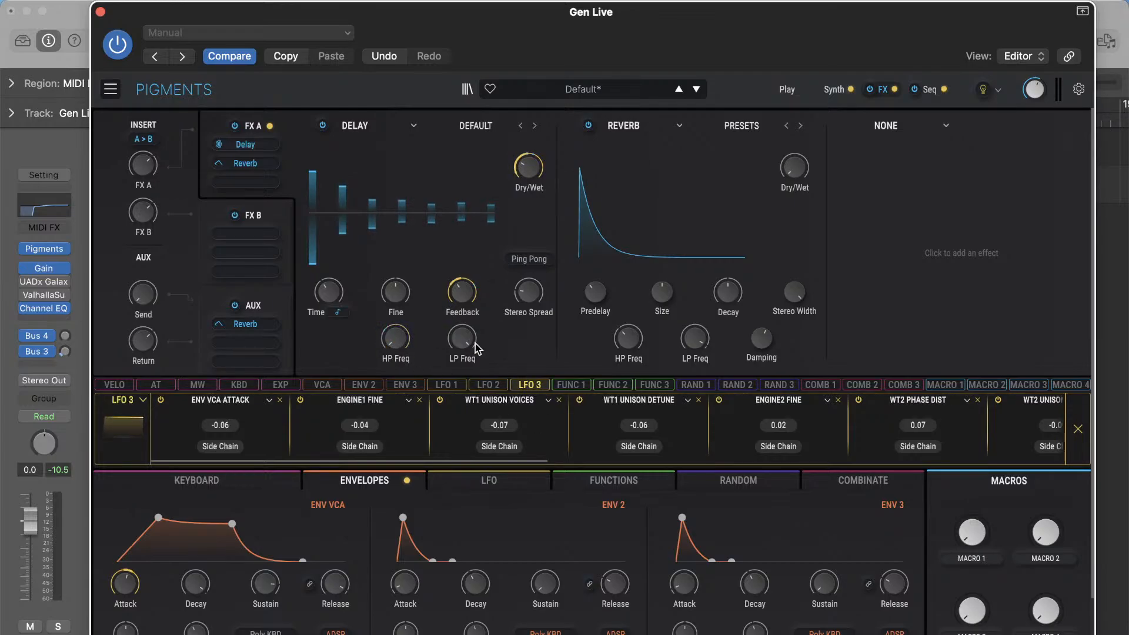
{"action": "mouse_move", "coordinate": [465, 336]}
{"action": "left_mouse_down"}
{"action": "mouse_move", "coordinate": [464, 348]}
{"action": "mouse_move", "coordinate": [476, 334]}
{"action": "left_mouse_up"}
{"action": "left_click", "coordinate": [492, 386]}
{"action": "left_click", "coordinate": [529, 385]}
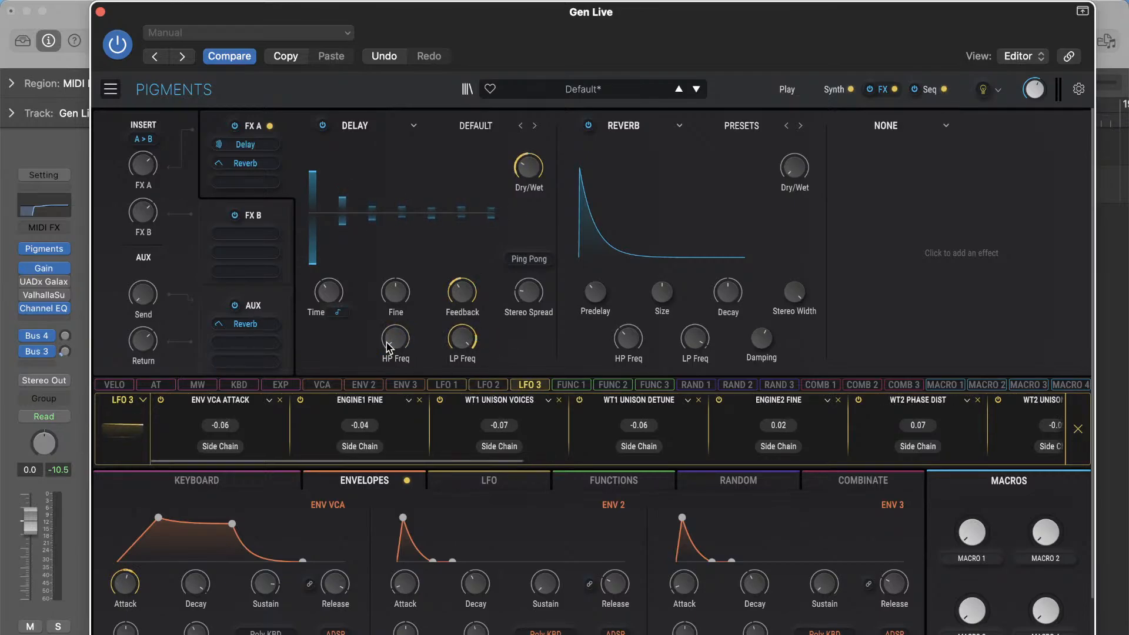
{"action": "left_click_drag", "start_coordinate": [387, 336], "coordinate": [387, 339]}
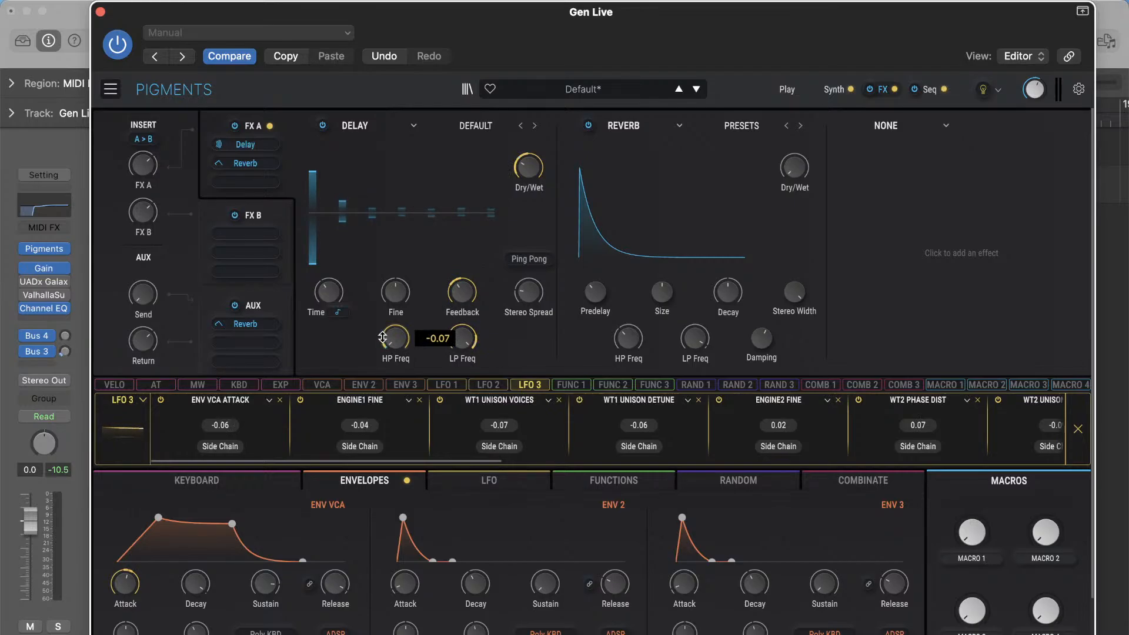
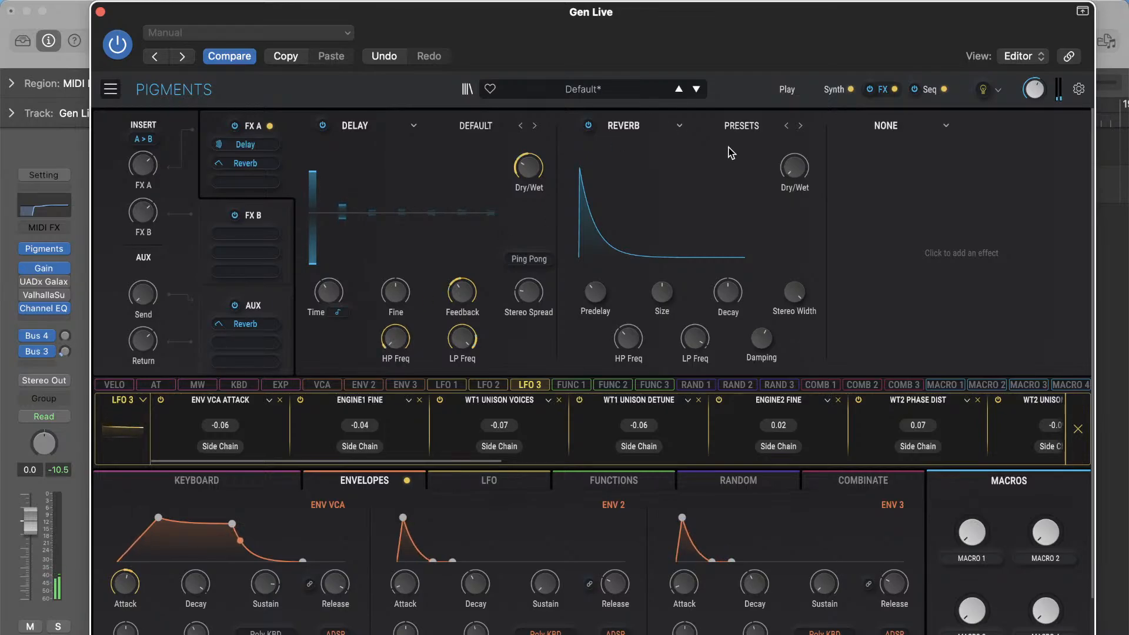
- Load the Cathedral preset for the FX A Reverb, then adjust its Dry/Wet mix and slightly increase its Size
{"action": "left_click", "coordinate": [744, 127]}
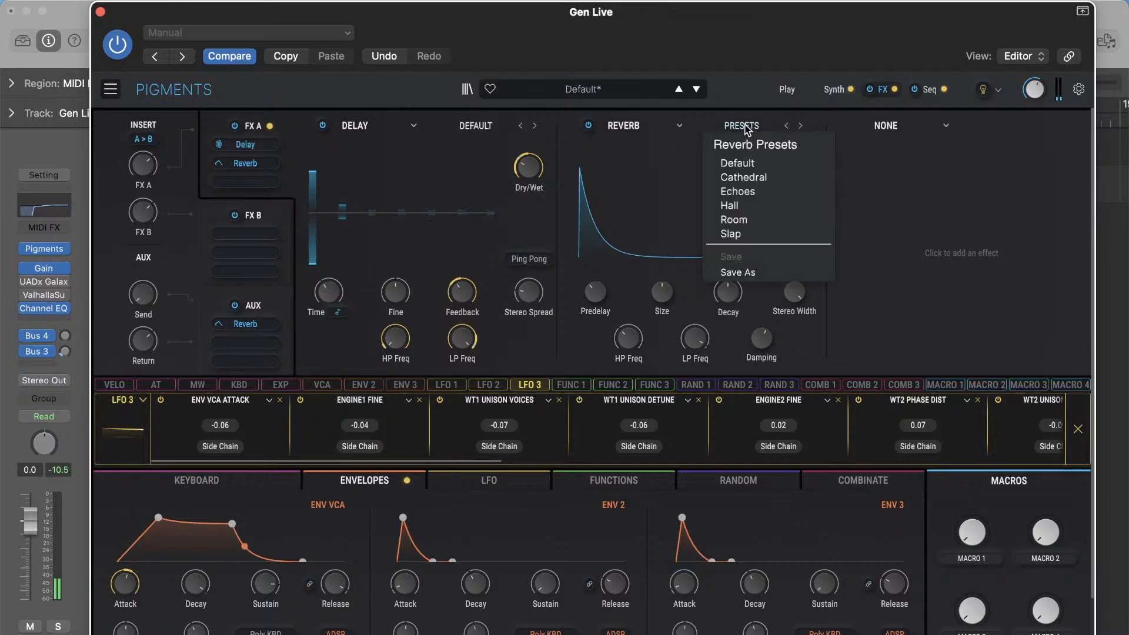
{"action": "left_click", "coordinate": [744, 177]}
{"action": "left_click_drag", "start_coordinate": [792, 171], "coordinate": [793, 150]}
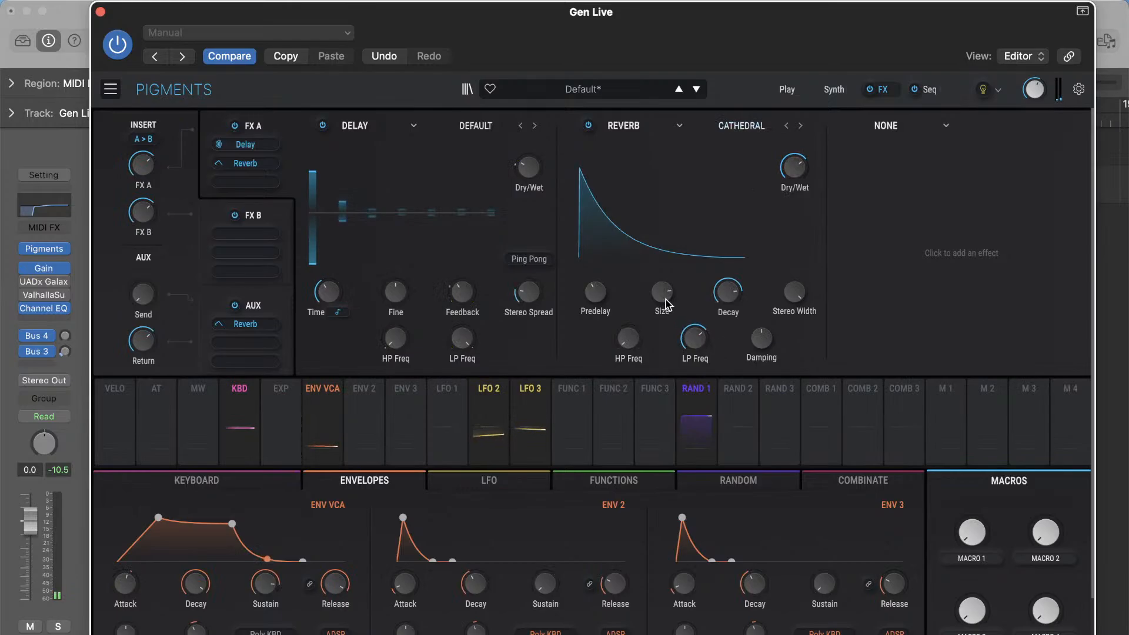
{"action": "mouse_move", "coordinate": [662, 295]}
{"action": "left_mouse_down"}
{"action": "mouse_move", "coordinate": [667, 304]}
{"action": "mouse_move", "coordinate": [665, 296]}
{"action": "left_mouse_up"}
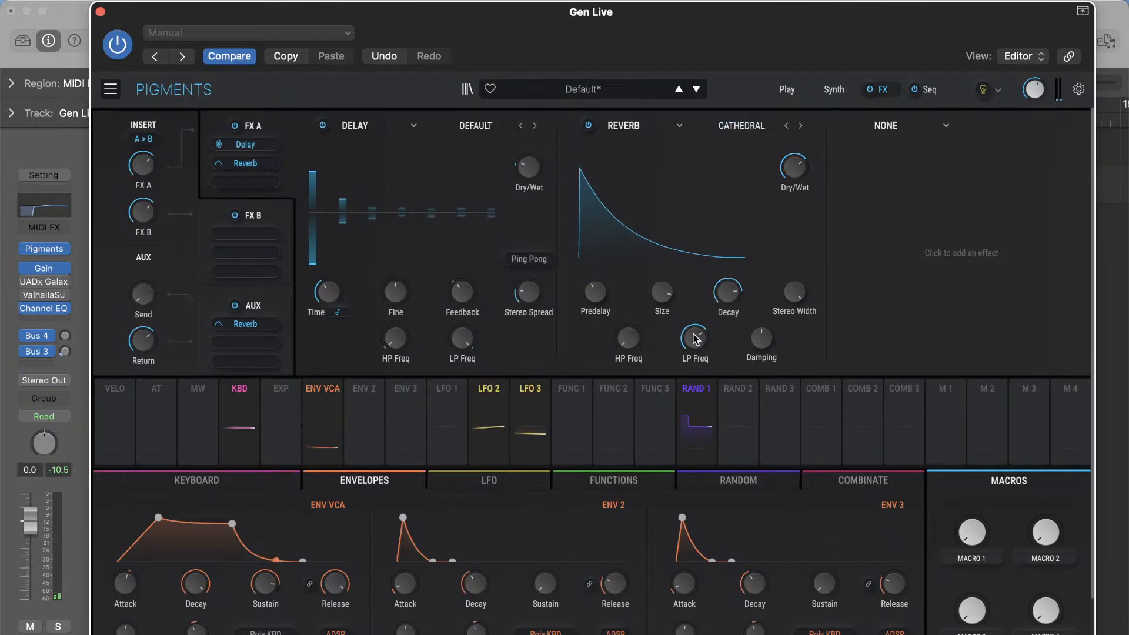
- Modulate the Reverb's HP Freq by about -0.15 with LFO 3 and its LP Freq with LFO 2
{"action": "left_click", "coordinate": [520, 388]}
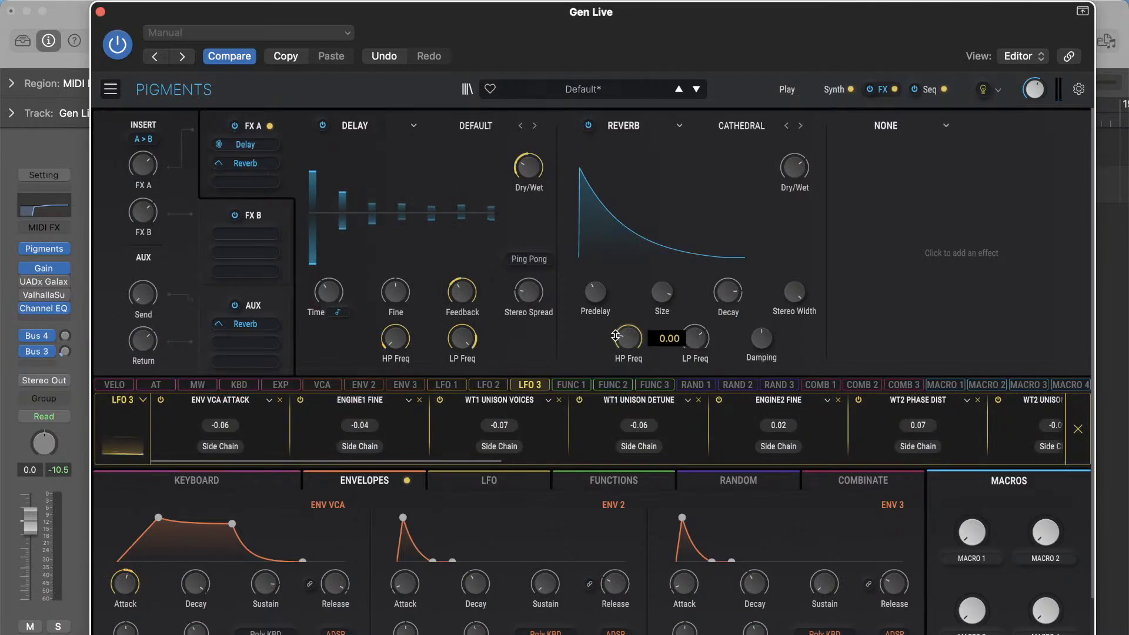
{"action": "left_click_drag", "start_coordinate": [616, 336], "coordinate": [616, 336]}
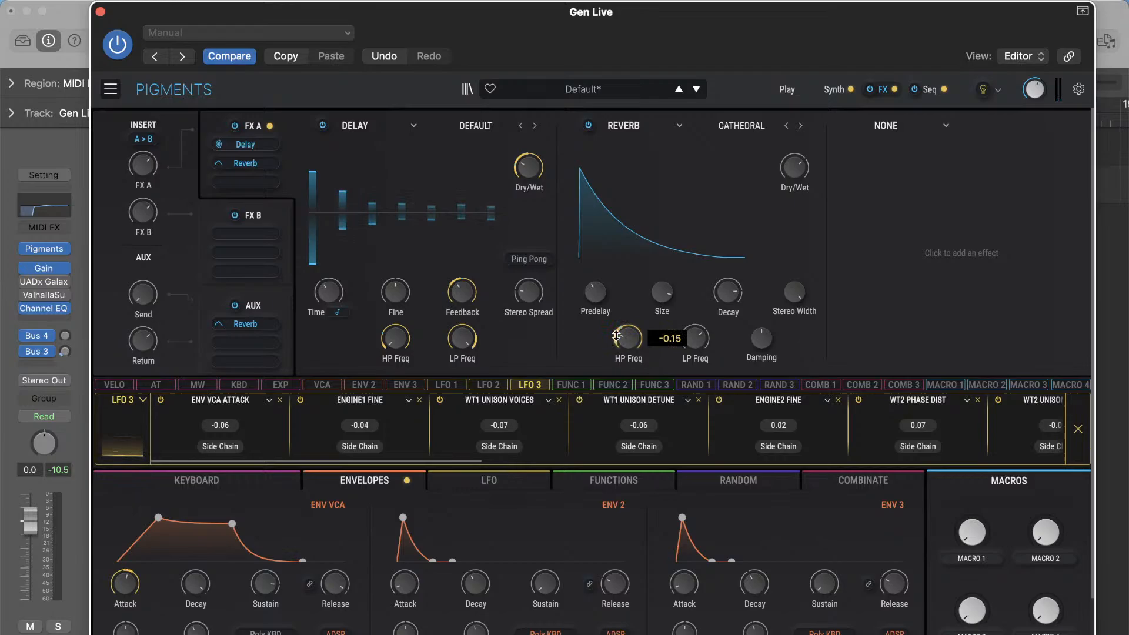
{"action": "left_click", "coordinate": [489, 385]}
{"action": "left_click_drag", "start_coordinate": [695, 336], "coordinate": [695, 338]}
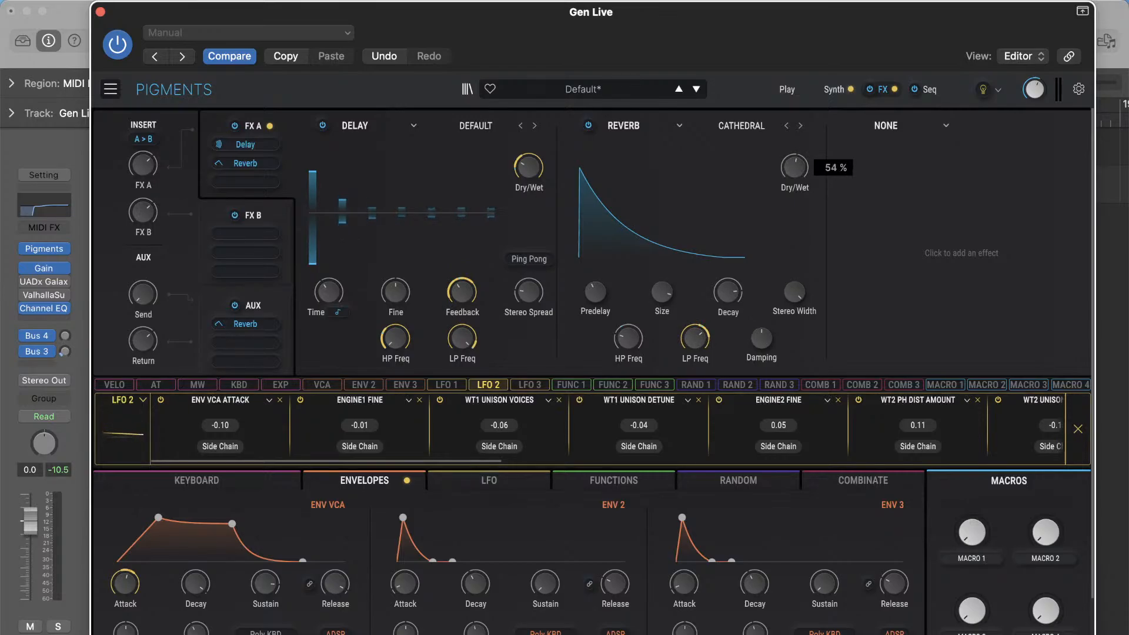
- Modulate the FX A Reverb's Dry/Wet with LFO 3
{"action": "left_click", "coordinate": [538, 385]}
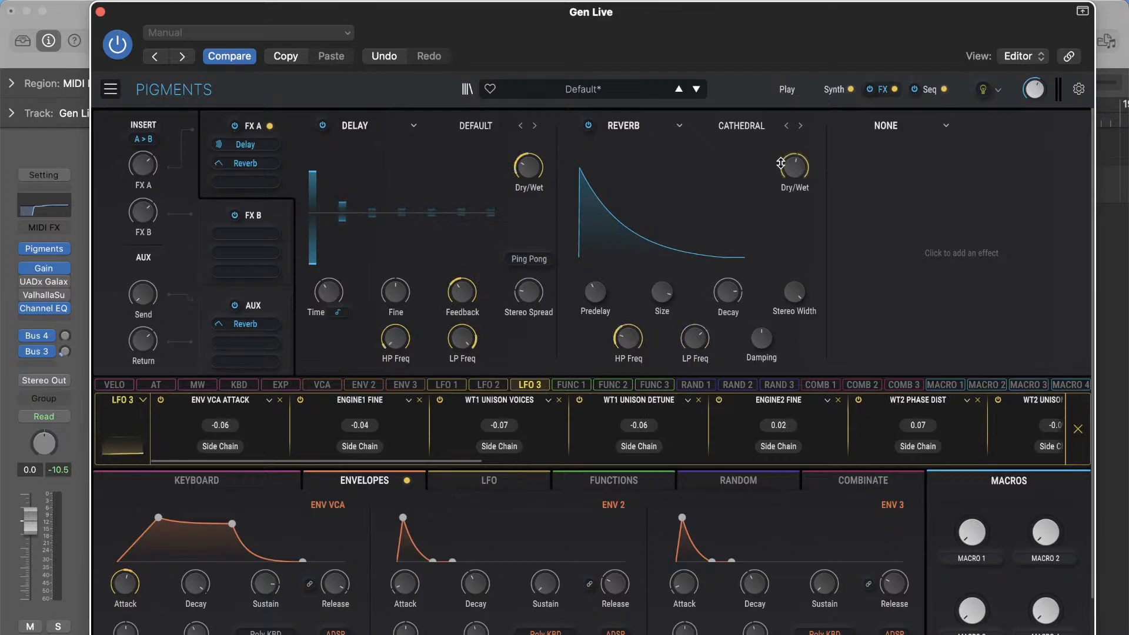
{"action": "left_click_drag", "start_coordinate": [794, 167], "coordinate": [794, 171]}
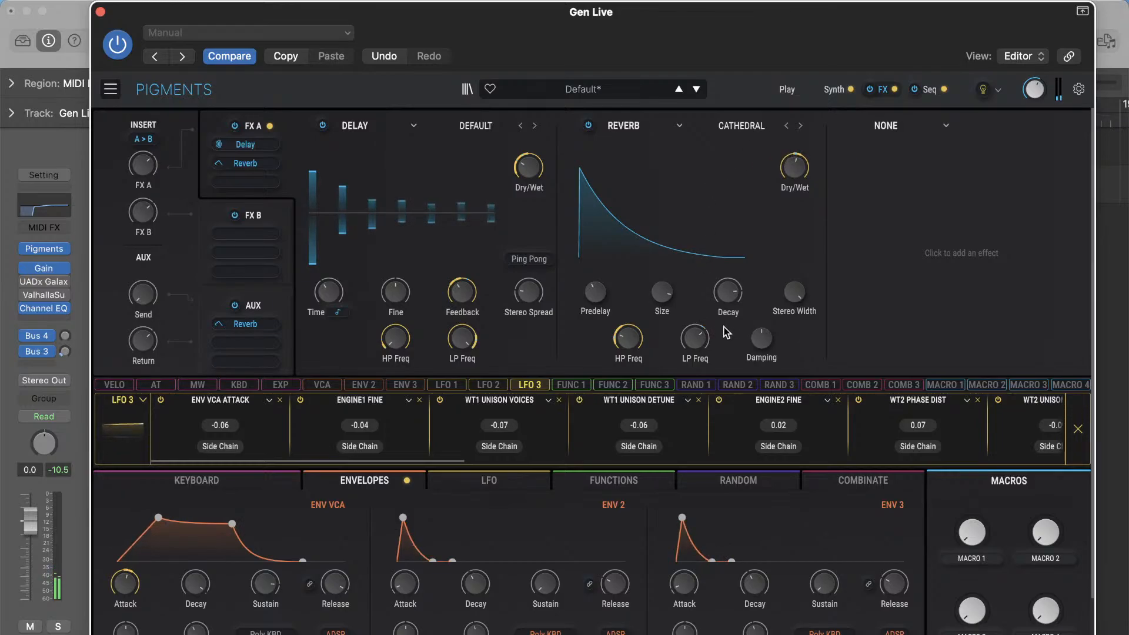
{"action": "left_click", "coordinate": [494, 391]}
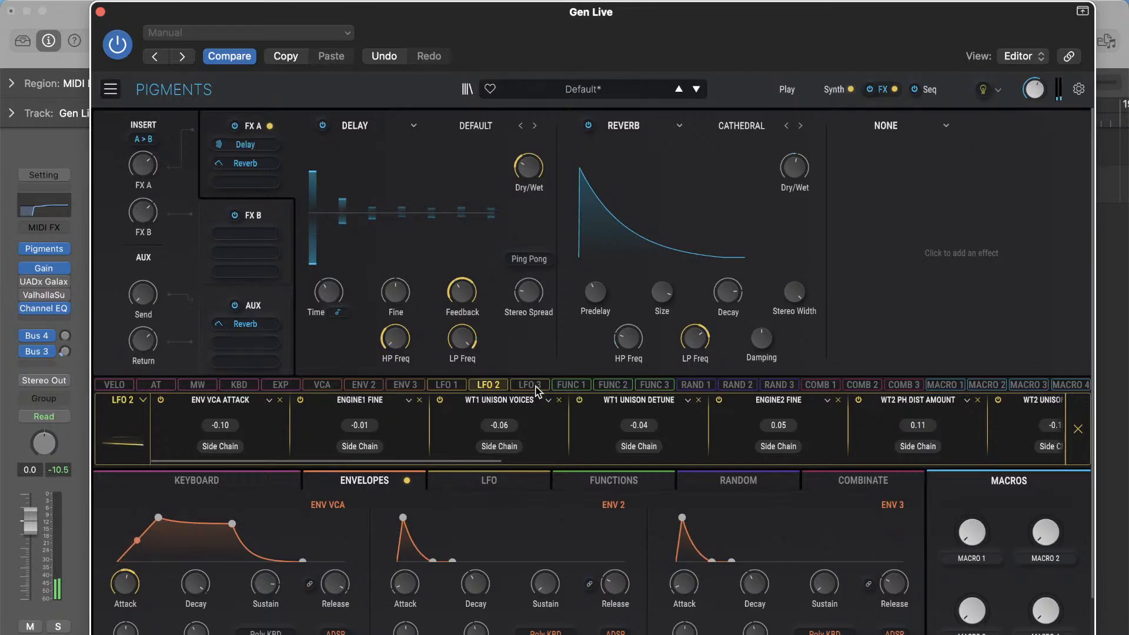
- Replace the AUX Reverb with Shimmer and raise the AUX Send level
{"action": "left_click", "coordinate": [273, 306]}
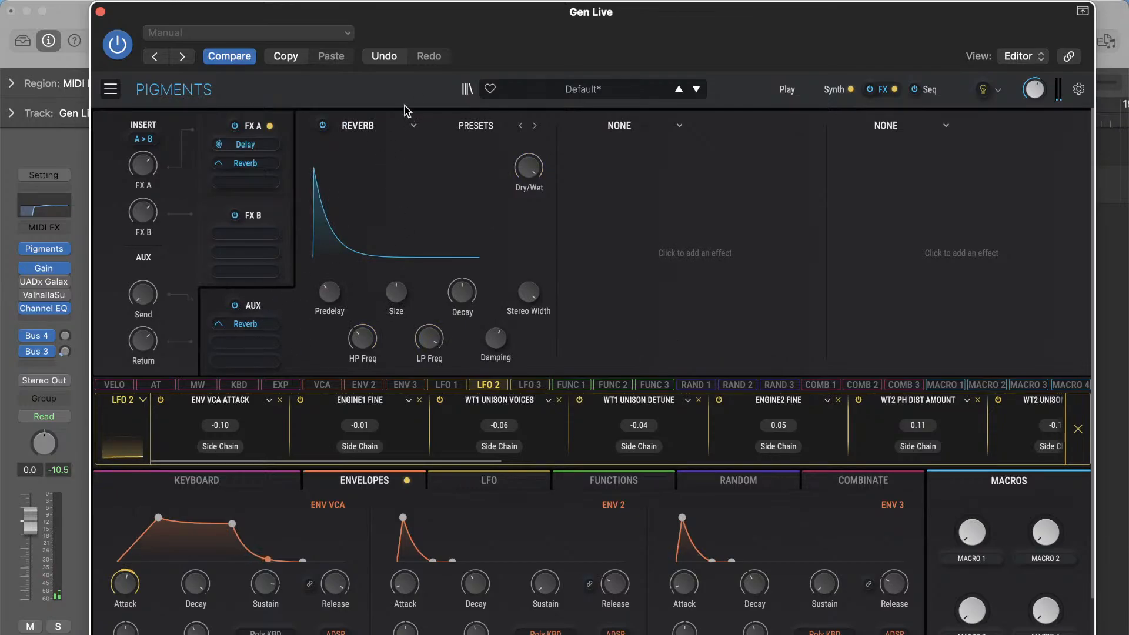
{"action": "left_click", "coordinate": [410, 128]}
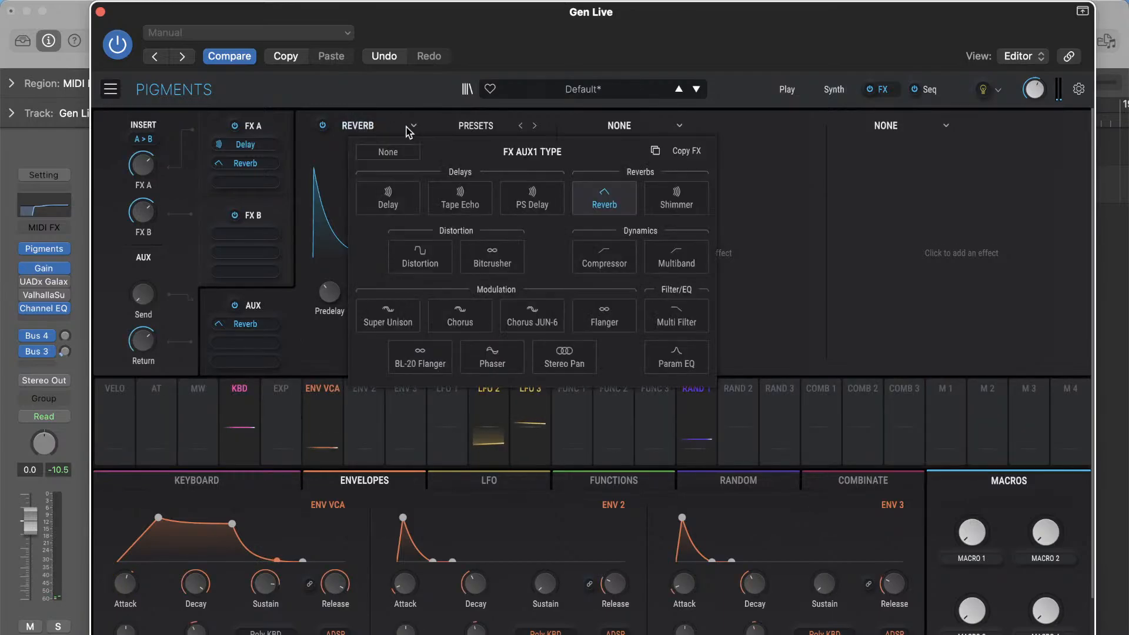
{"action": "left_click", "coordinate": [678, 202]}
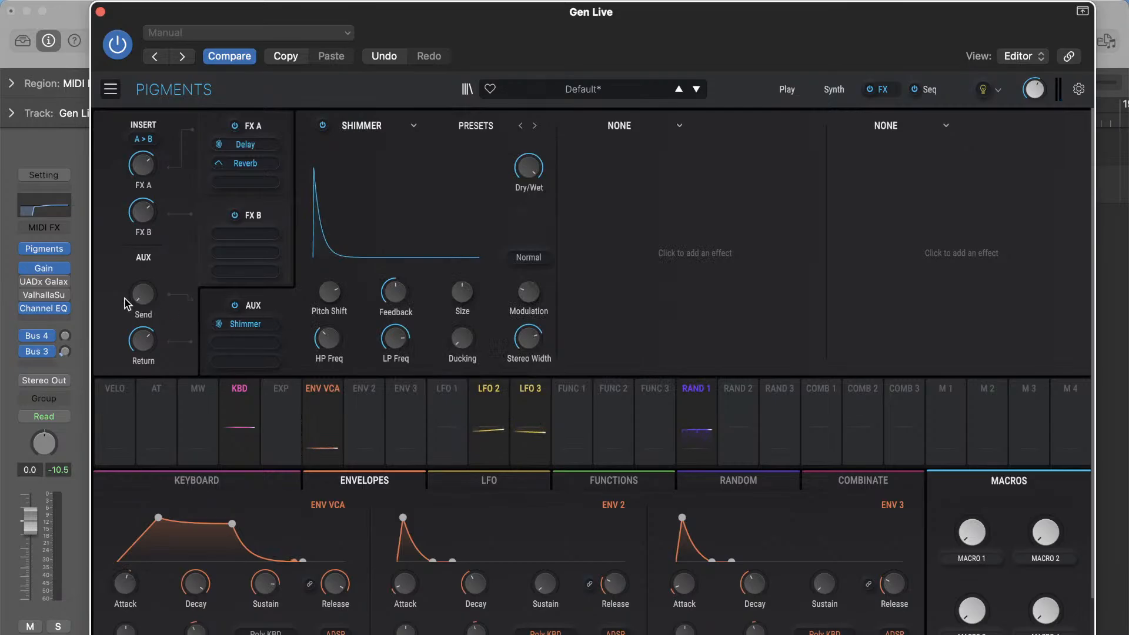
{"action": "mouse_move", "coordinate": [141, 294]}
{"action": "left_mouse_down"}
{"action": "mouse_move", "coordinate": [142, 307]}
{"action": "mouse_move", "coordinate": [140, 297]}
{"action": "left_mouse_up"}
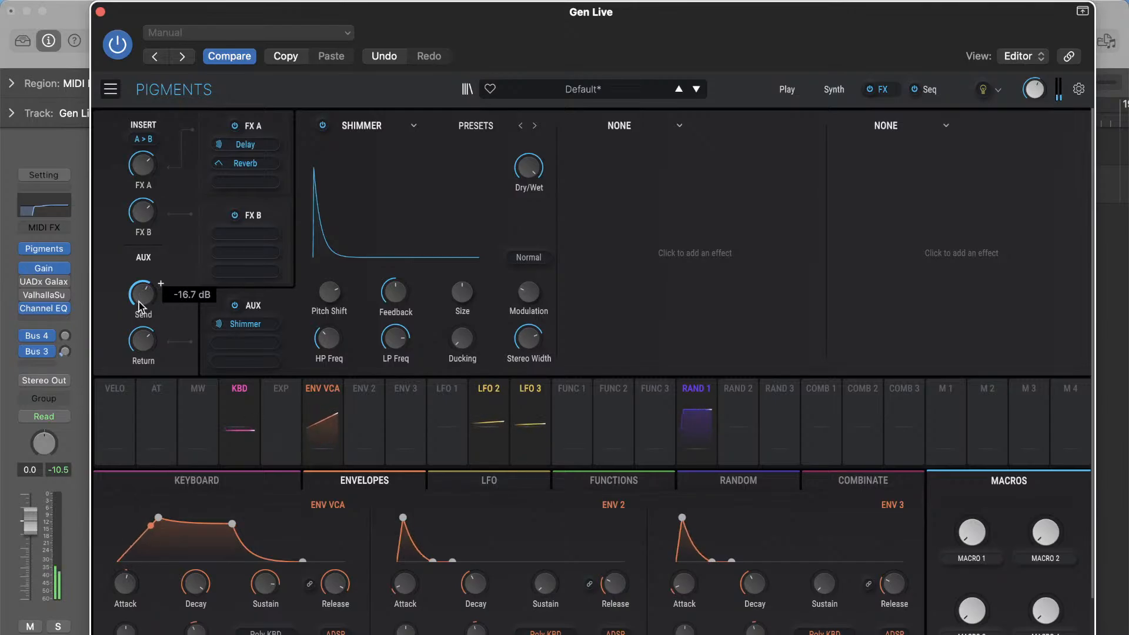
{"action": "mouse_move", "coordinate": [140, 295]}
{"action": "left_mouse_down"}
{"action": "mouse_move", "coordinate": [140, 286]}
{"action": "mouse_move", "coordinate": [139, 302]}
{"action": "left_mouse_up"}
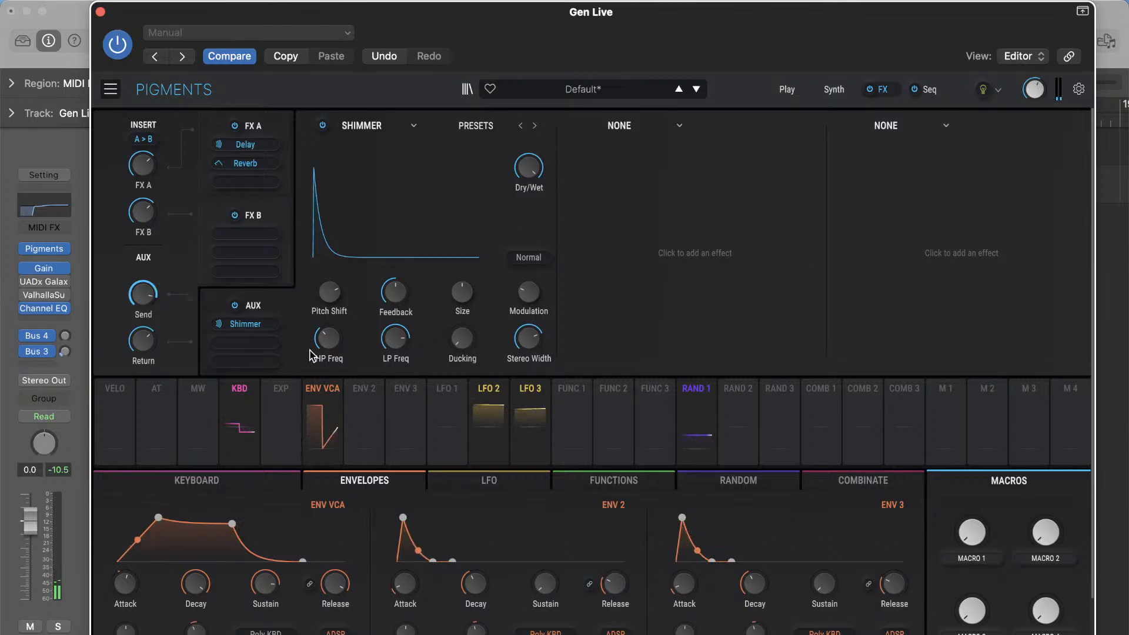
- Modulate the AUX Send level with LFO 2 and also with LFO 3
{"action": "left_click", "coordinate": [487, 388]}
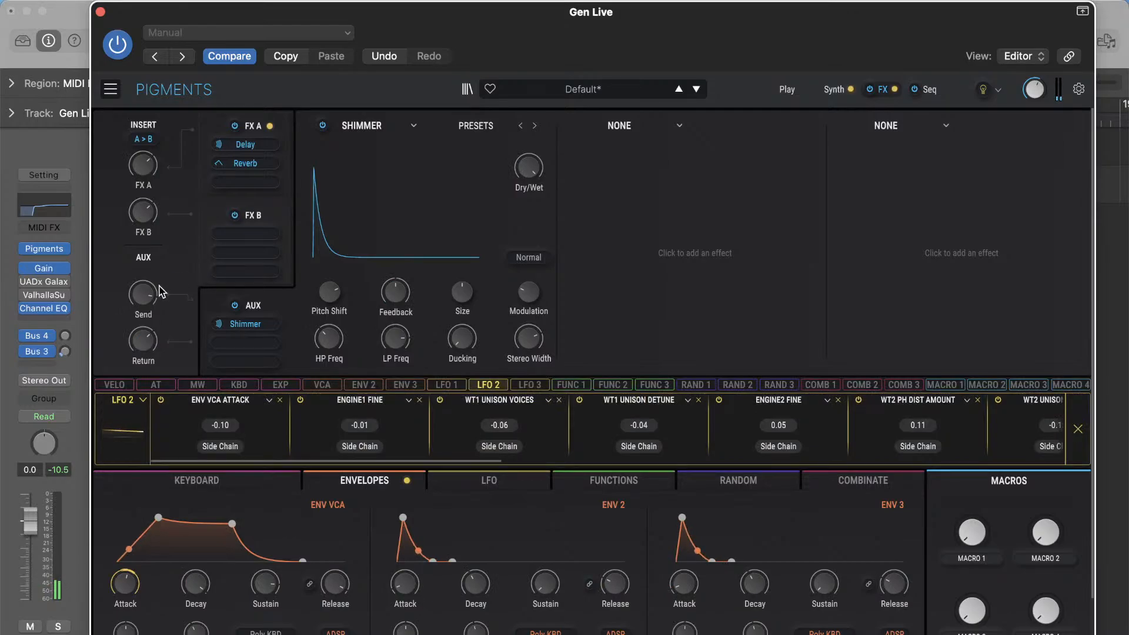
{"action": "left_click_drag", "start_coordinate": [143, 293], "coordinate": [143, 310]}
{"action": "left_click", "coordinate": [516, 385]}
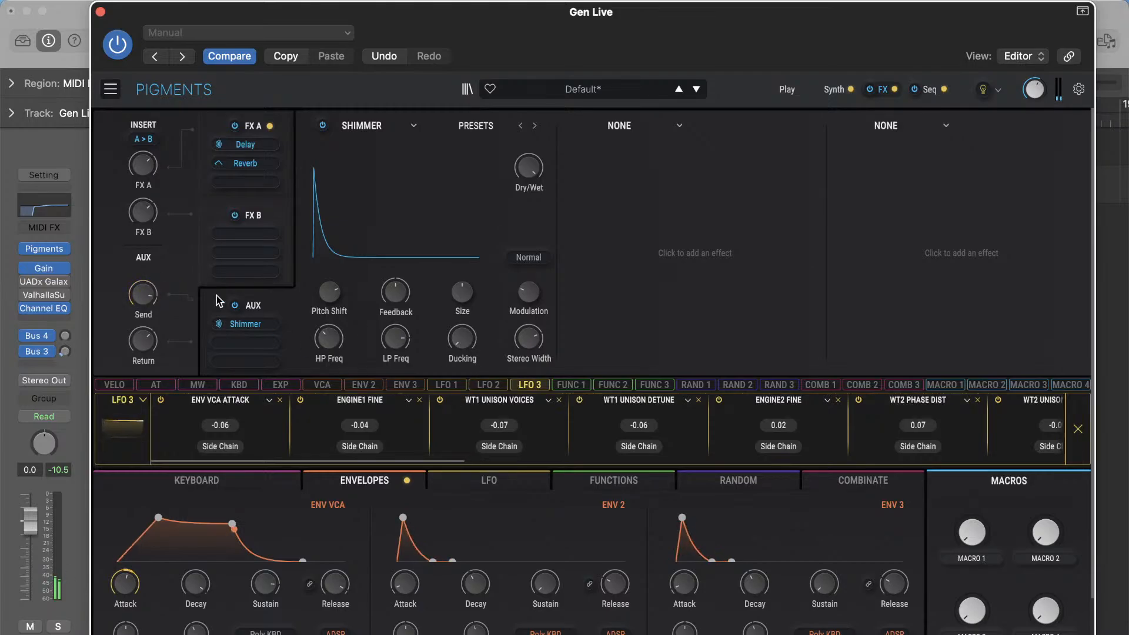
{"action": "left_click_drag", "start_coordinate": [143, 294], "coordinate": [143, 300]}
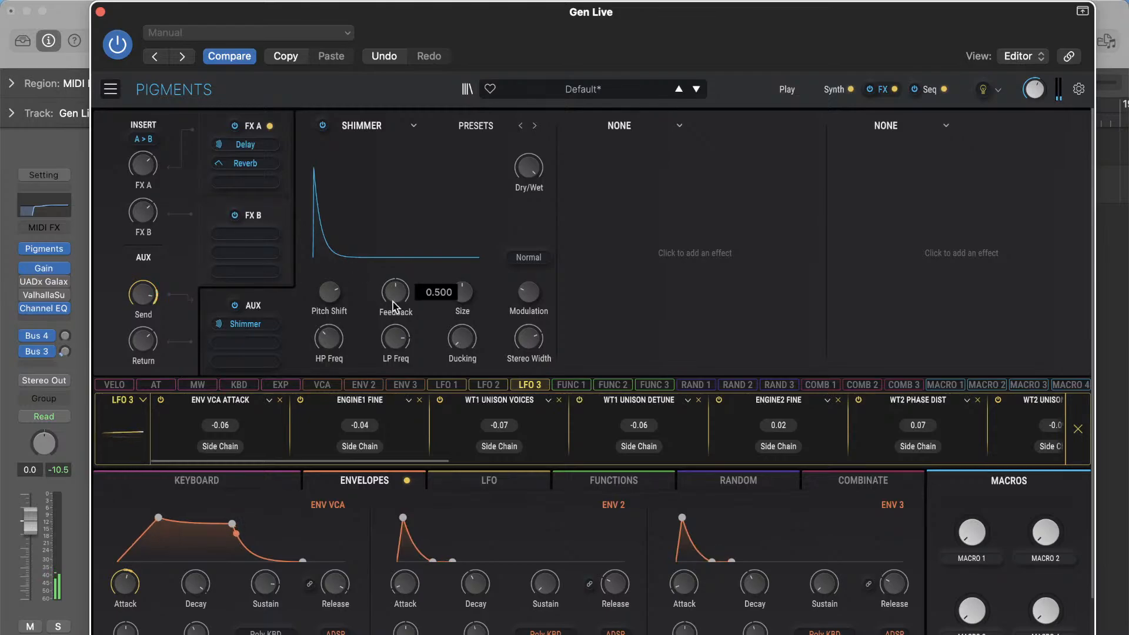
- Modulate the Shimmer's Feedback by about -0.20 with LFO 2 and lower its Pitch Shift
{"action": "left_click", "coordinate": [493, 384]}
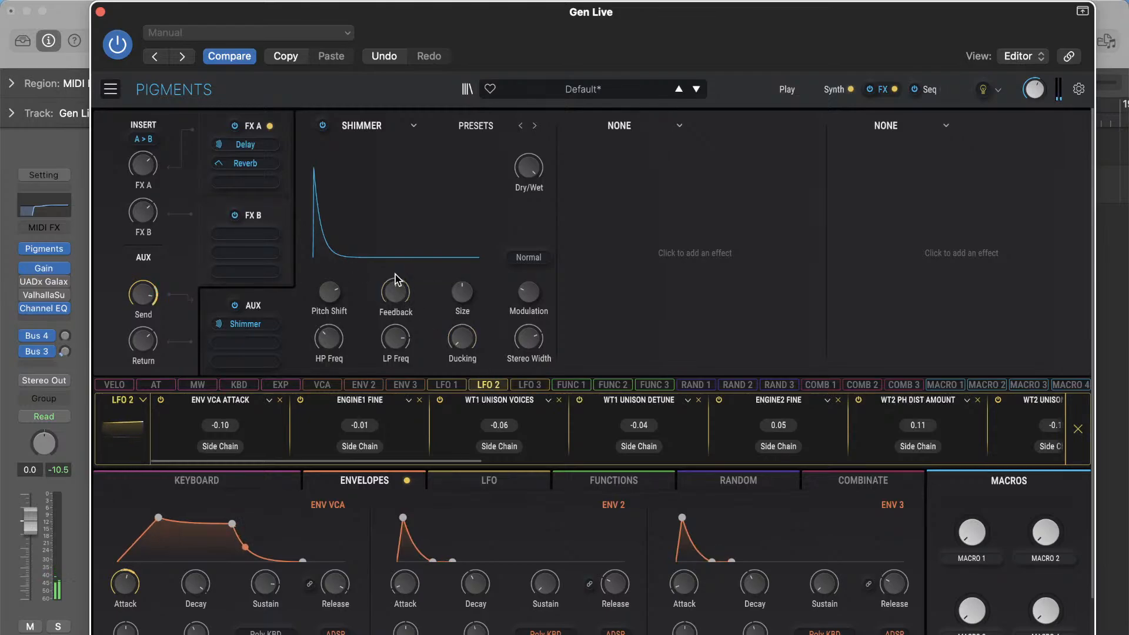
{"action": "left_click_drag", "start_coordinate": [396, 284], "coordinate": [395, 300]}
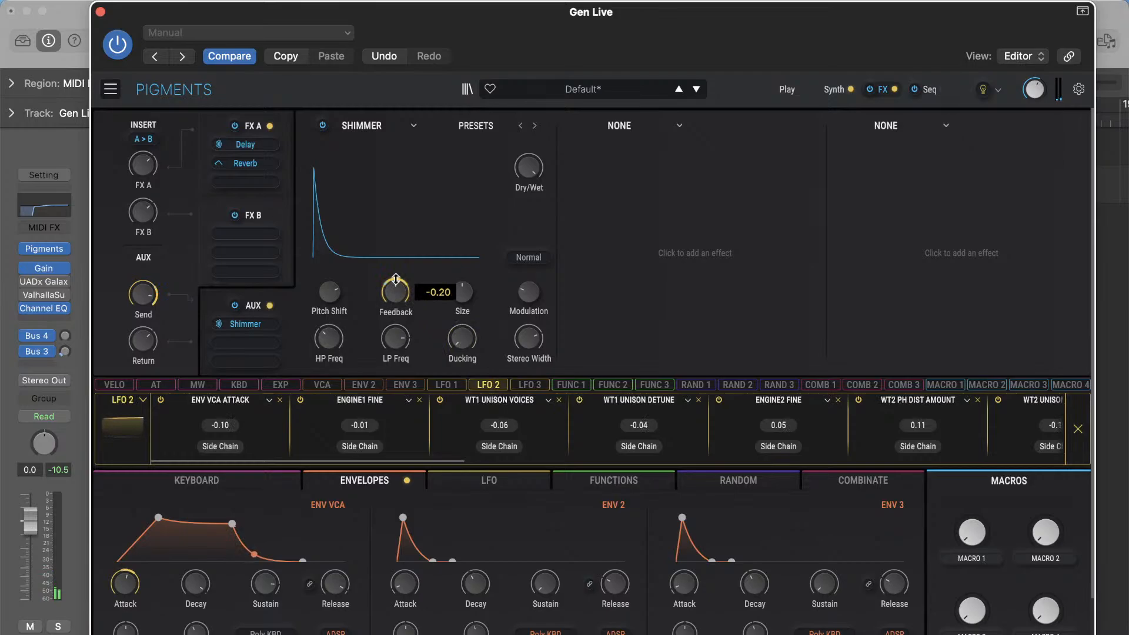
{"action": "mouse_move", "coordinate": [327, 294]}
{"action": "left_click_drag", "start_coordinate": [327, 294], "coordinate": [328, 310]}
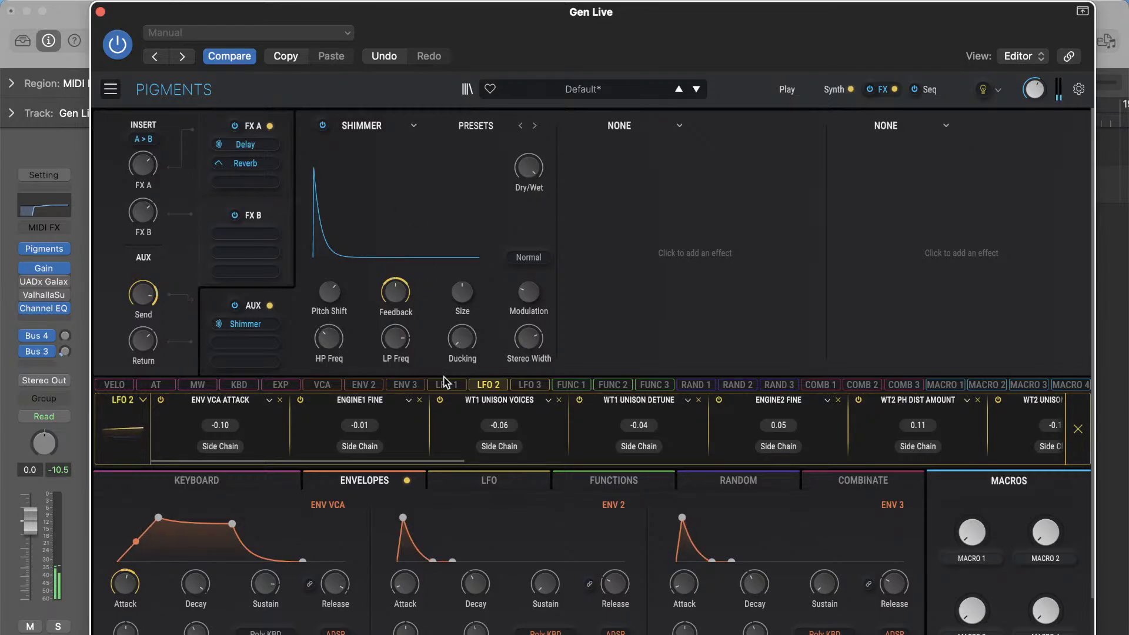
- Modulate the Shimmer's HP Freq with LFO 2 and its LP Freq with LFO 3
{"action": "mouse_move", "coordinate": [314, 323]}
{"action": "left_click_drag", "start_coordinate": [313, 323], "coordinate": [314, 330]}
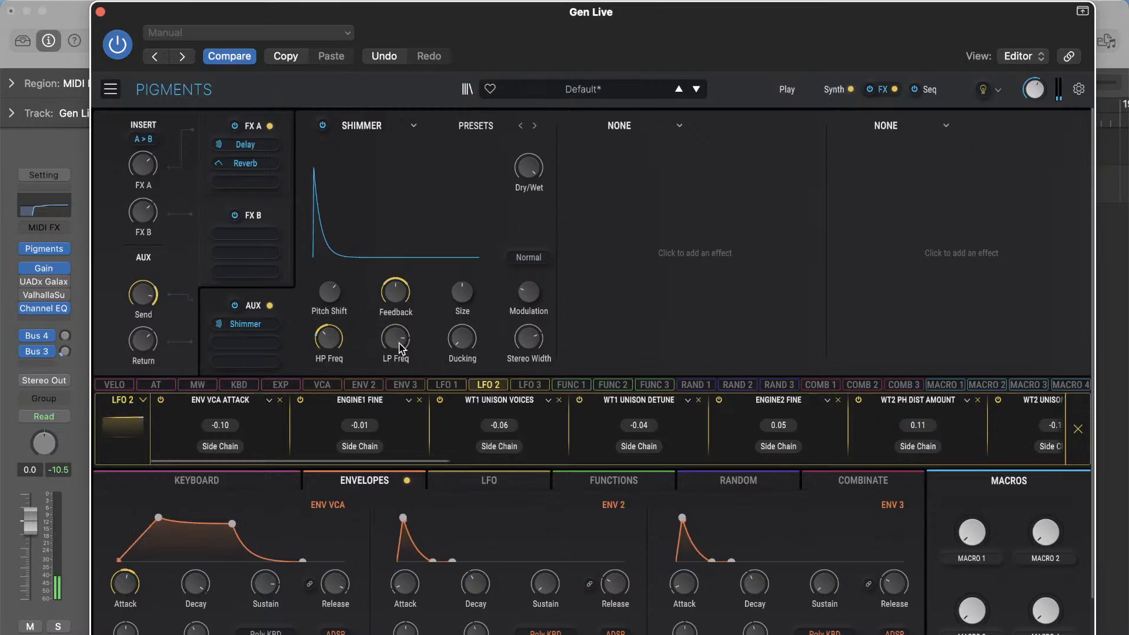
{"action": "left_click", "coordinate": [520, 379]}
{"action": "left_click_drag", "start_coordinate": [408, 328], "coordinate": [407, 327]}
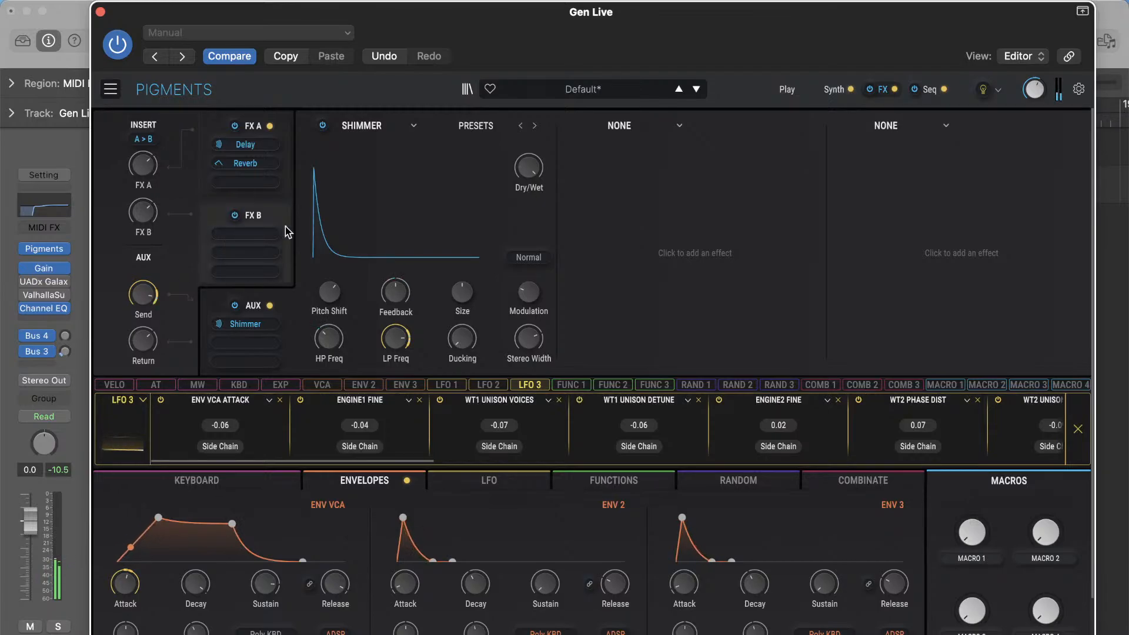
- Return to the synth engines and modulate Engine 2's wavetable Position with LFO 2
{"action": "left_click", "coordinate": [834, 91]}
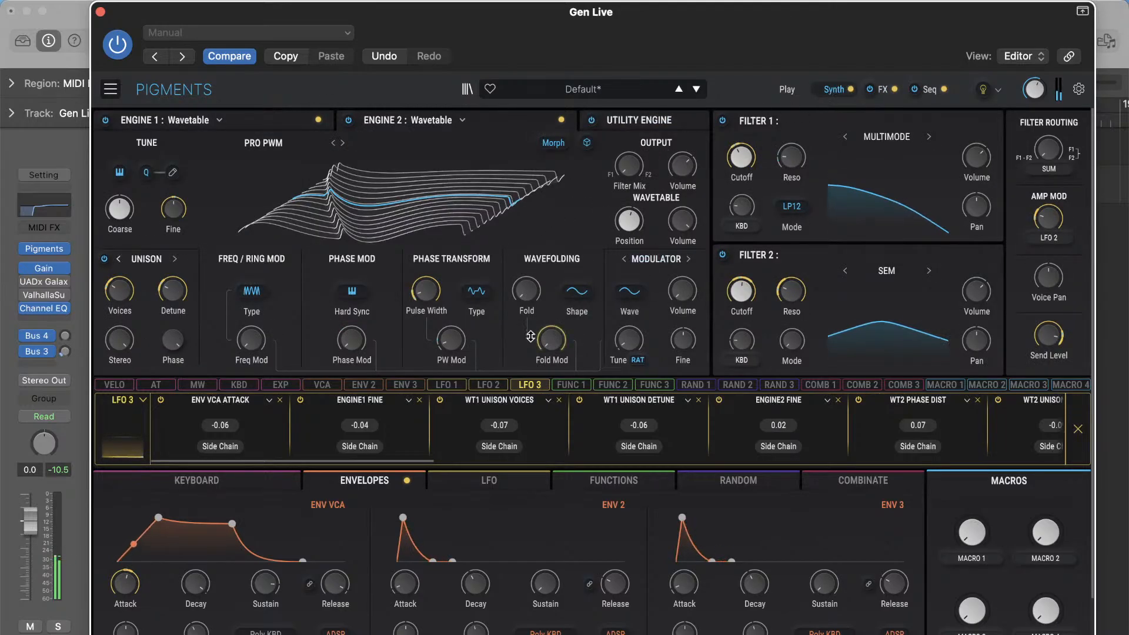
{"action": "left_click", "coordinate": [493, 385]}
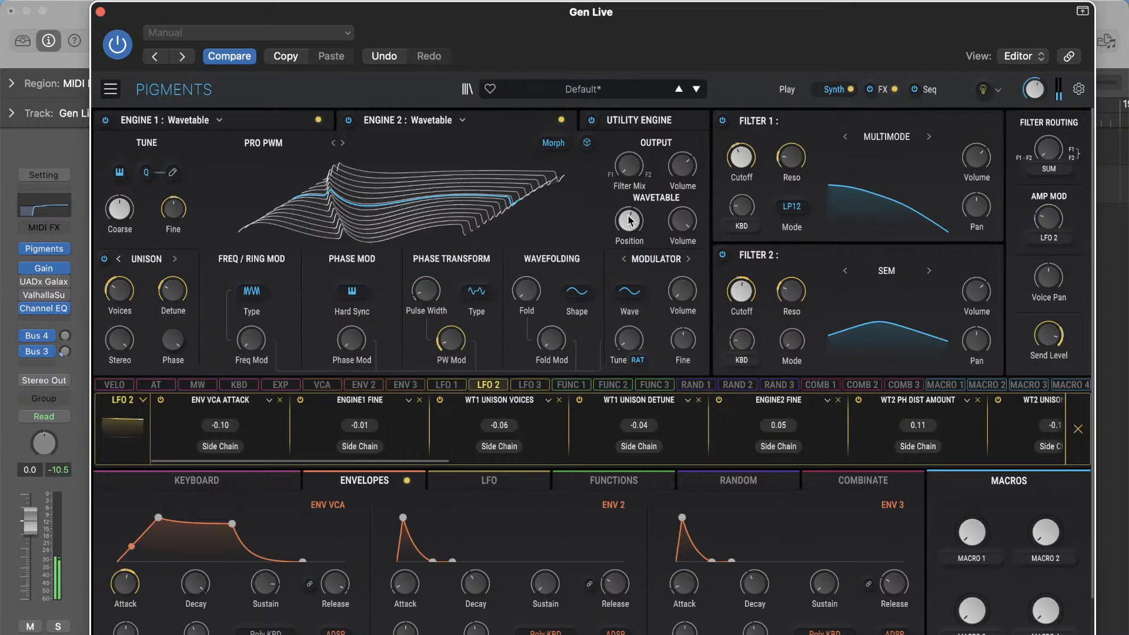
{"action": "left_click_drag", "start_coordinate": [629, 218], "coordinate": [629, 227]}
- Modulate Engine 1's wavetable Position by -0.25 with LFO 3 and by -0.11 with LFO 2
{"action": "left_click", "coordinate": [530, 384]}
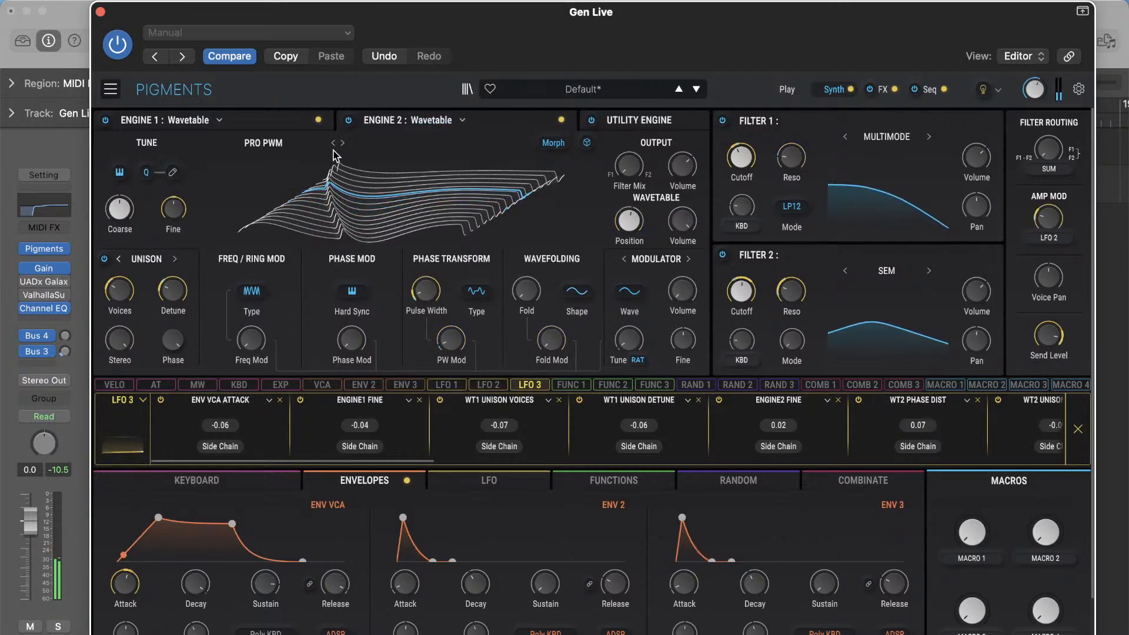
{"action": "left_click", "coordinate": [271, 115]}
{"action": "left_click_drag", "start_coordinate": [629, 220], "coordinate": [629, 227]}
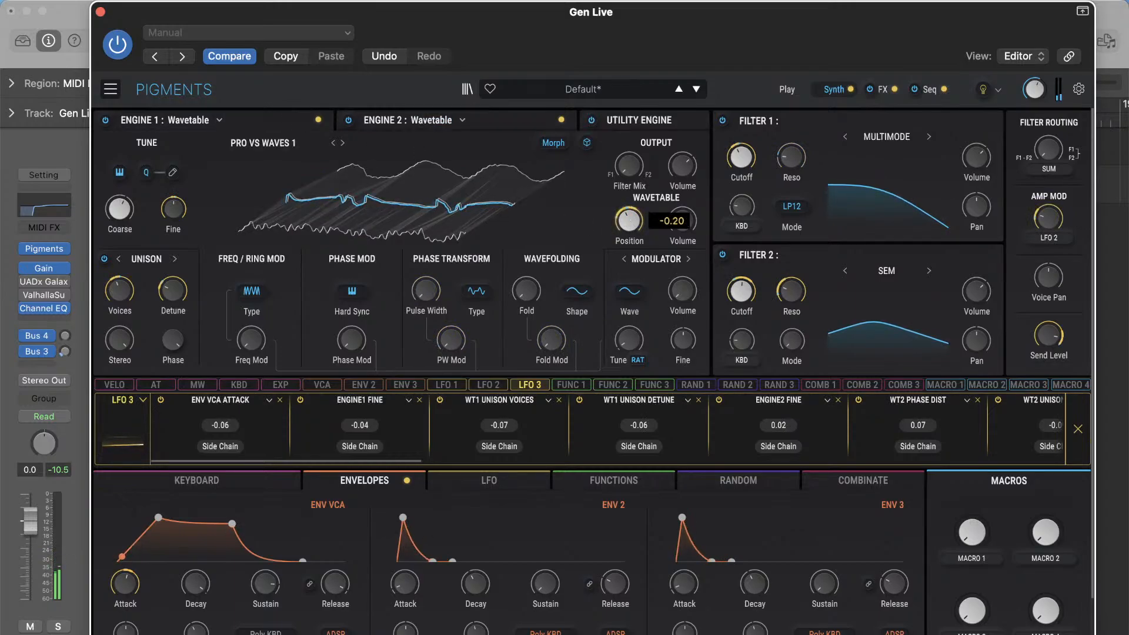
{"action": "left_click", "coordinate": [486, 385]}
{"action": "left_click_drag", "start_coordinate": [629, 220], "coordinate": [629, 222]}
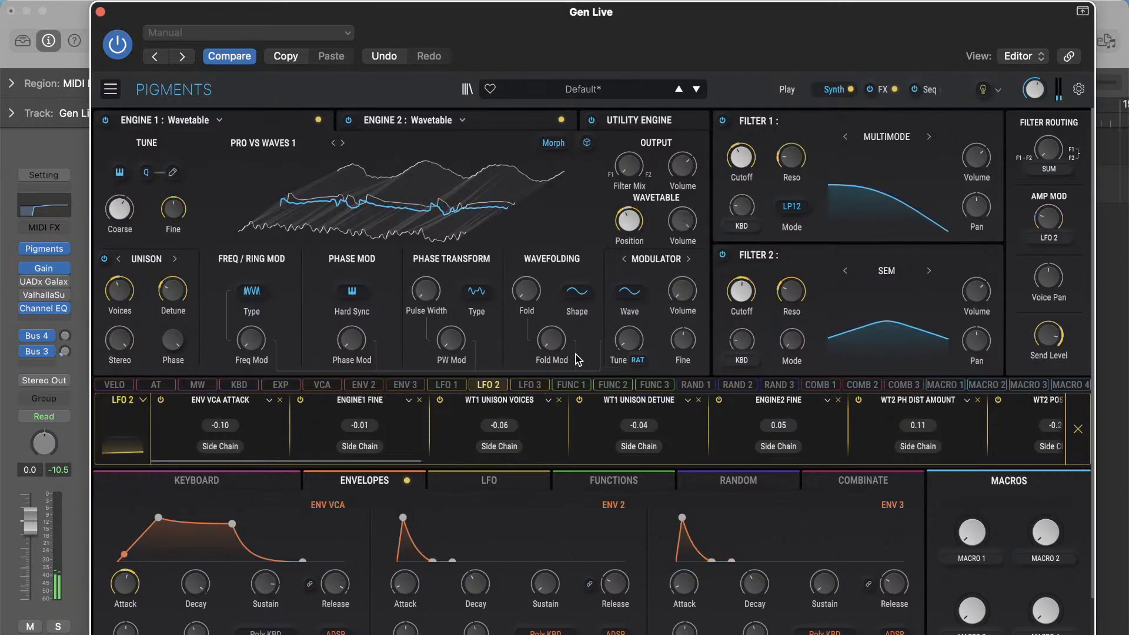
{"action": "left_click", "coordinate": [544, 388]}
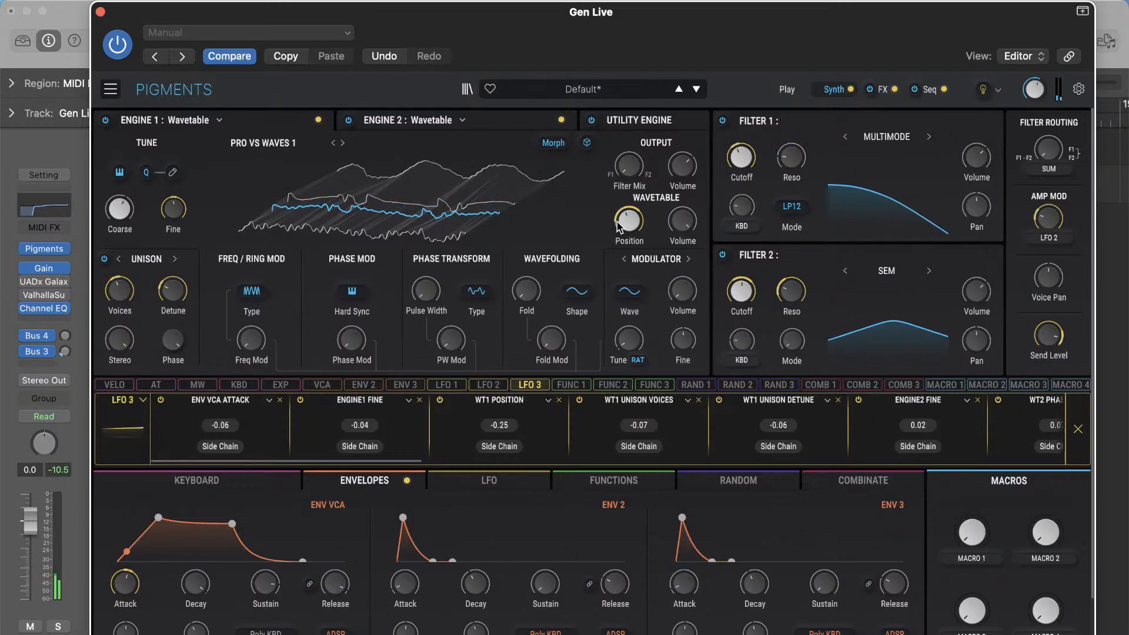
{"action": "left_click", "coordinate": [492, 382]}
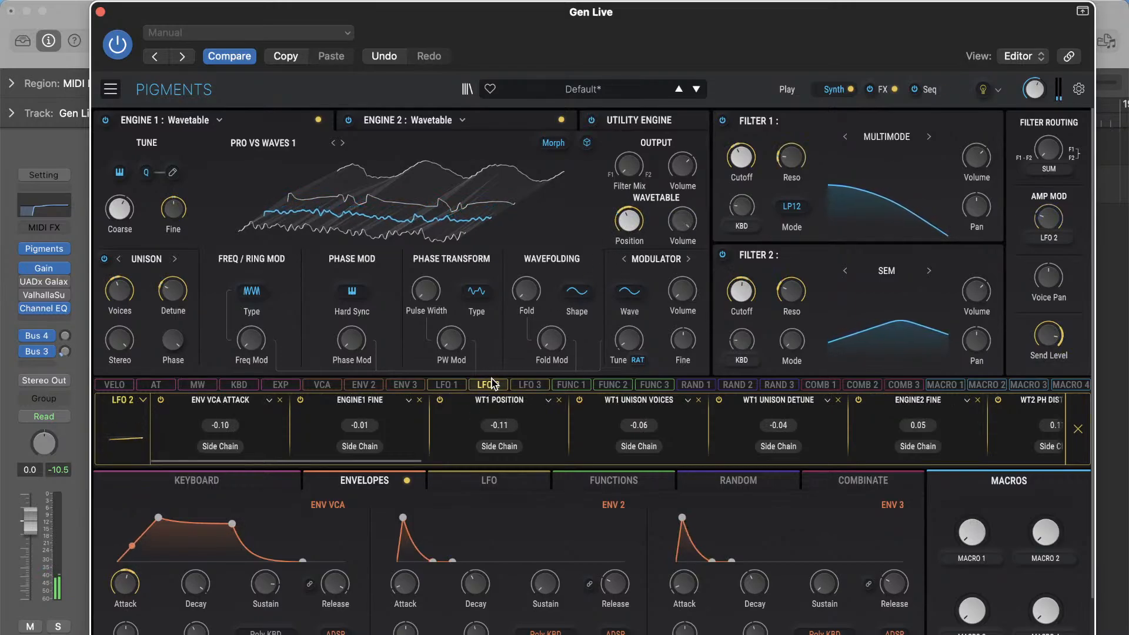
- Modulate Engine 2's wavetable Position with LFO 3 and its output Volume with LFO 2
{"action": "left_click", "coordinate": [534, 385]}
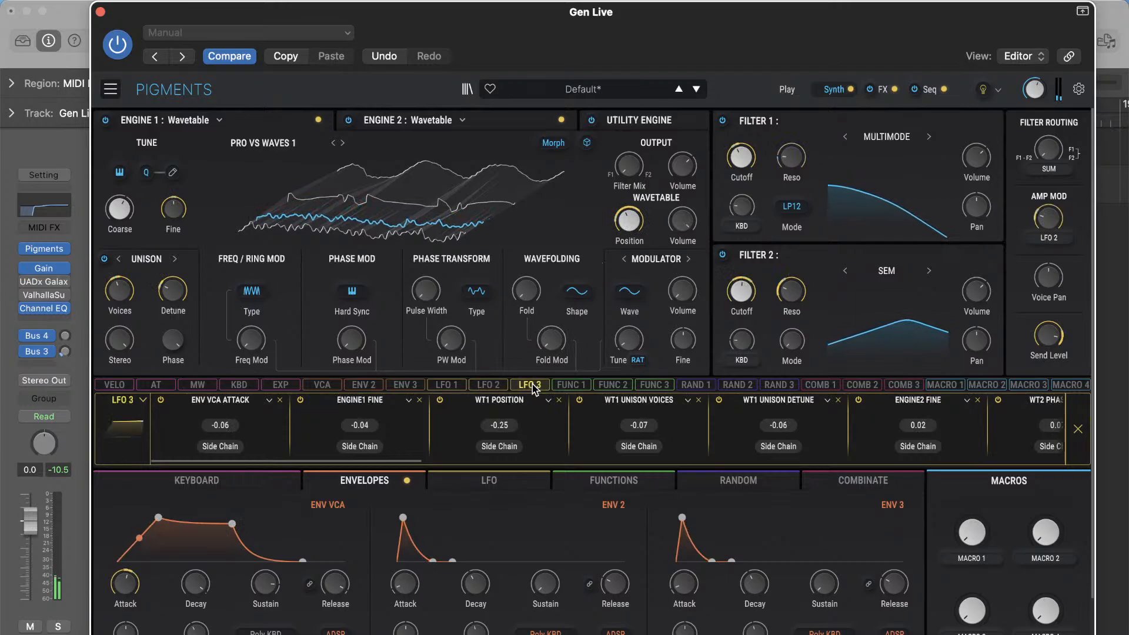
{"action": "left_click", "coordinate": [481, 113]}
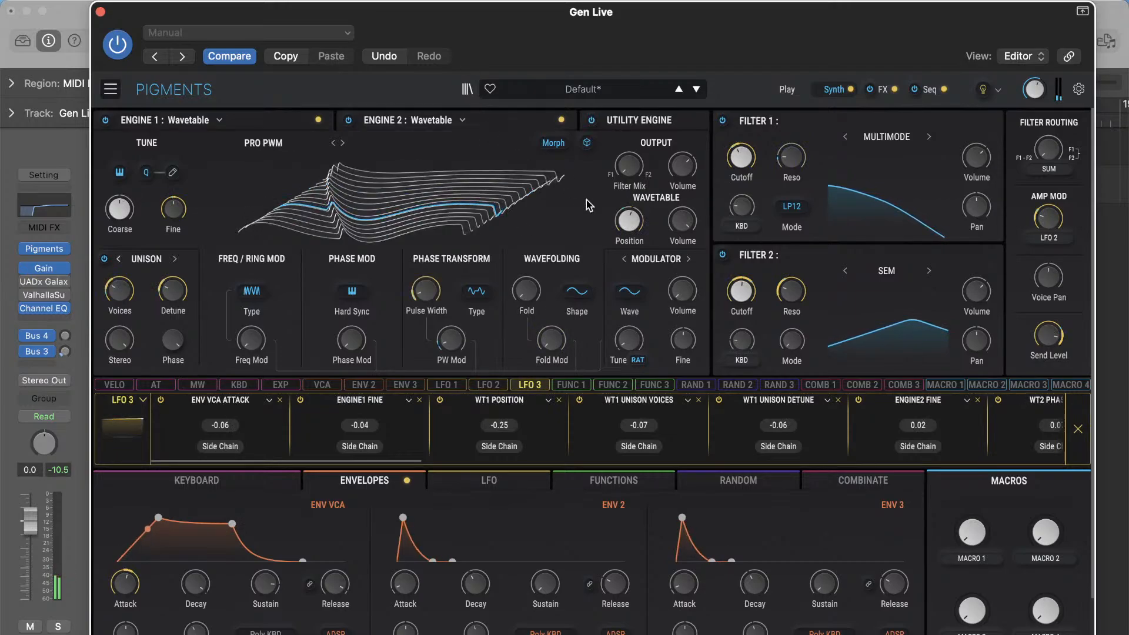
{"action": "left_click_drag", "start_coordinate": [634, 205], "coordinate": [634, 207]}
{"action": "left_click", "coordinate": [483, 385]}
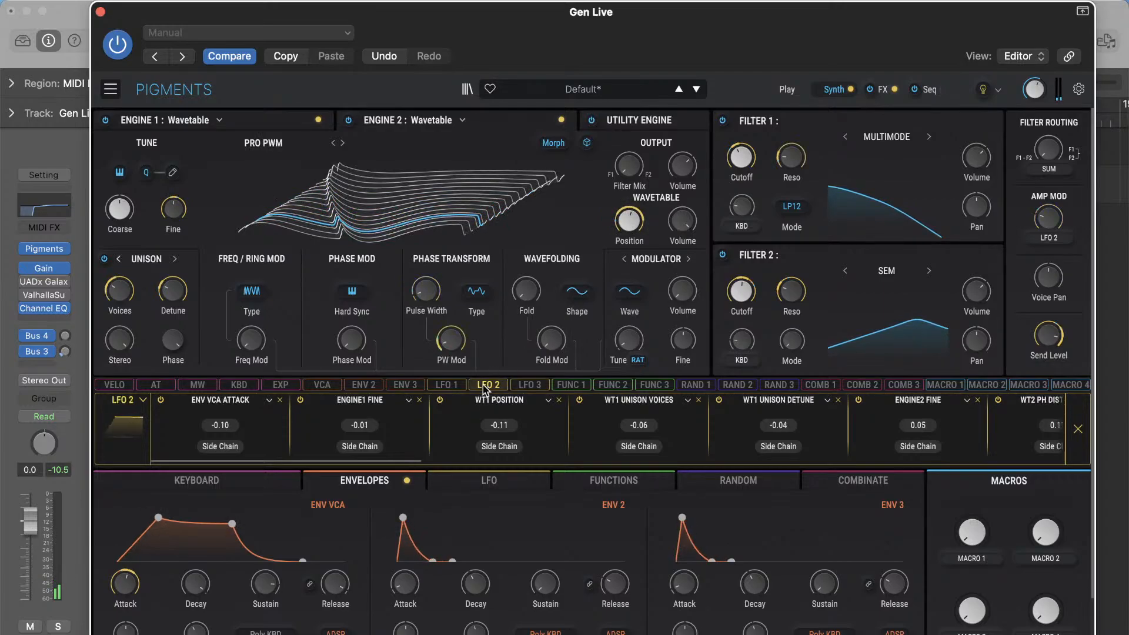
{"action": "mouse_move", "coordinate": [689, 153]}
{"action": "left_click_drag", "start_coordinate": [689, 152], "coordinate": [685, 171]}
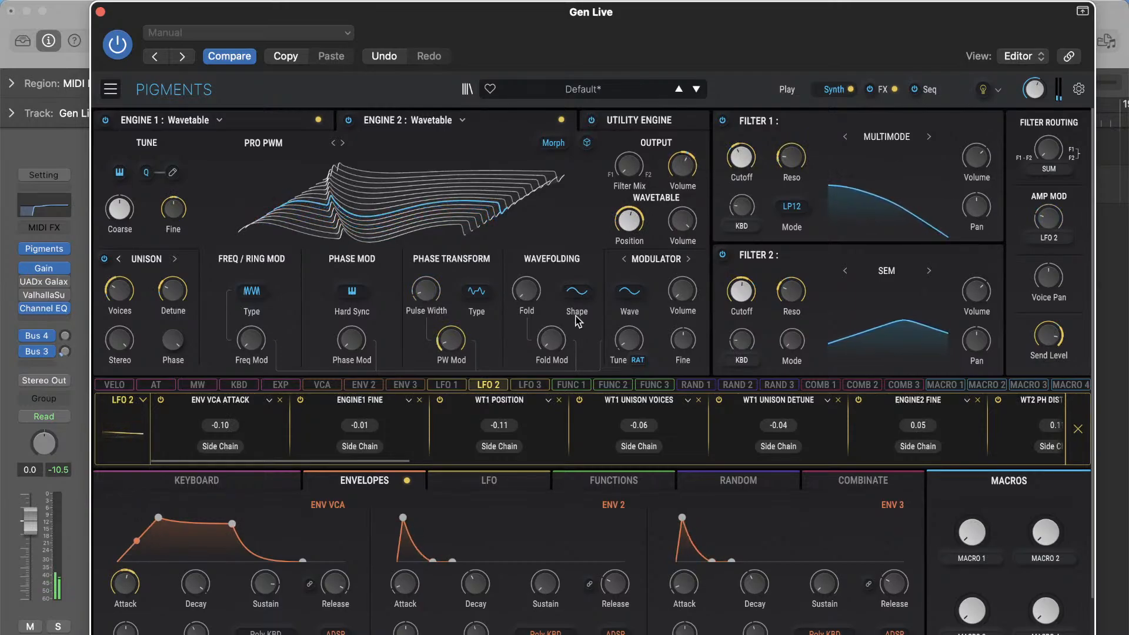
- Modulate Engine 1's output Volume with LFO 3 and raise its base level
{"action": "left_click", "coordinate": [269, 116]}
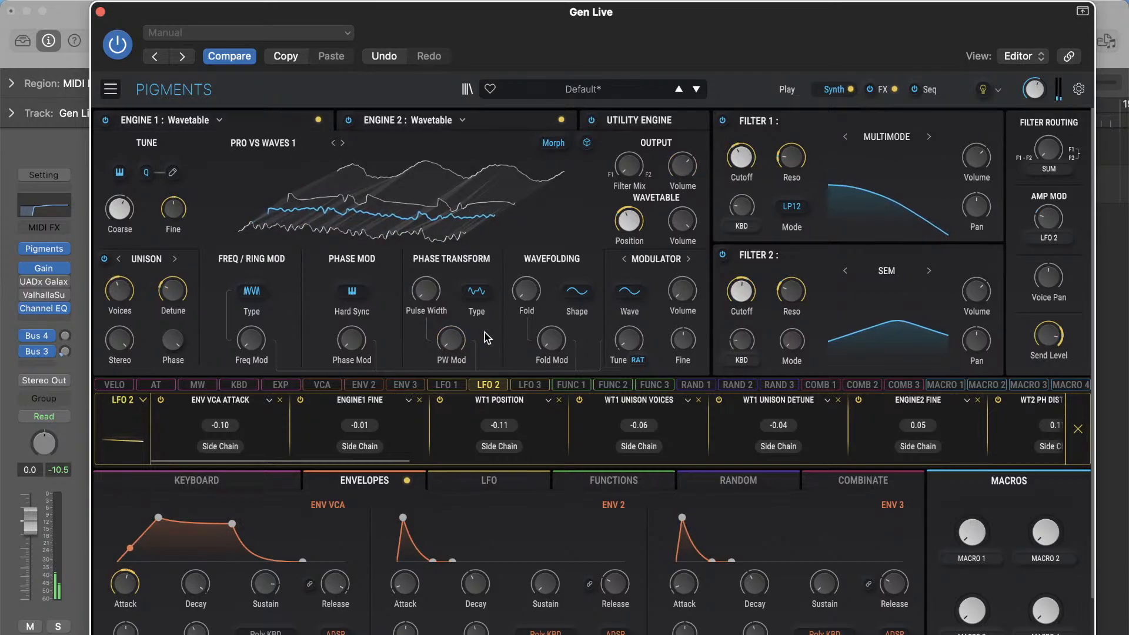
{"action": "left_click", "coordinate": [527, 384]}
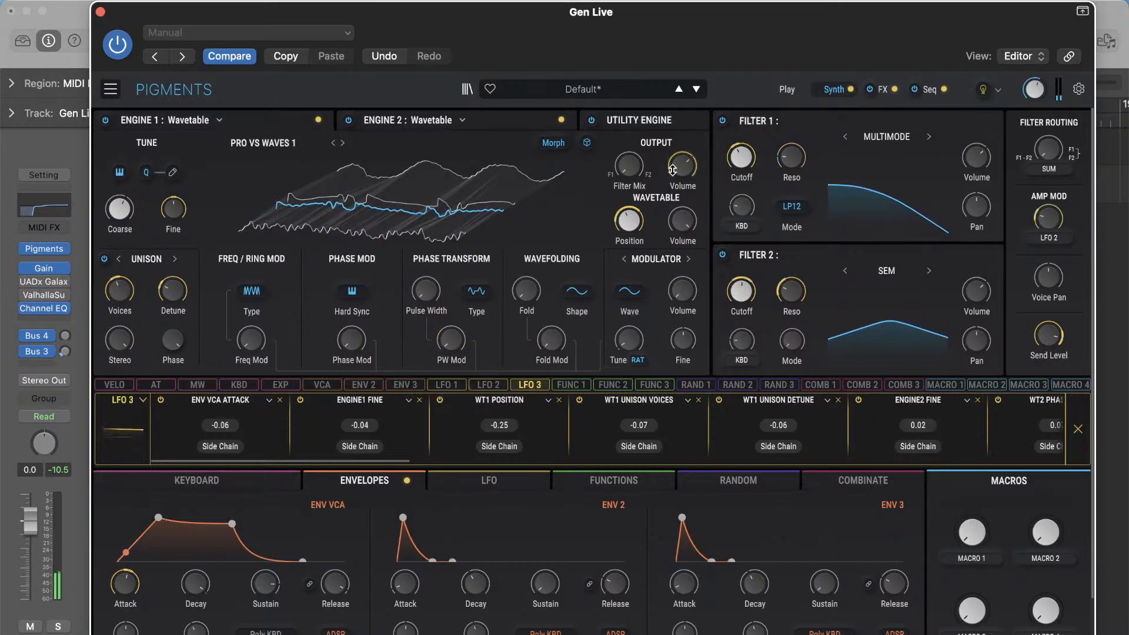
{"action": "left_click_drag", "start_coordinate": [672, 170], "coordinate": [673, 178]}
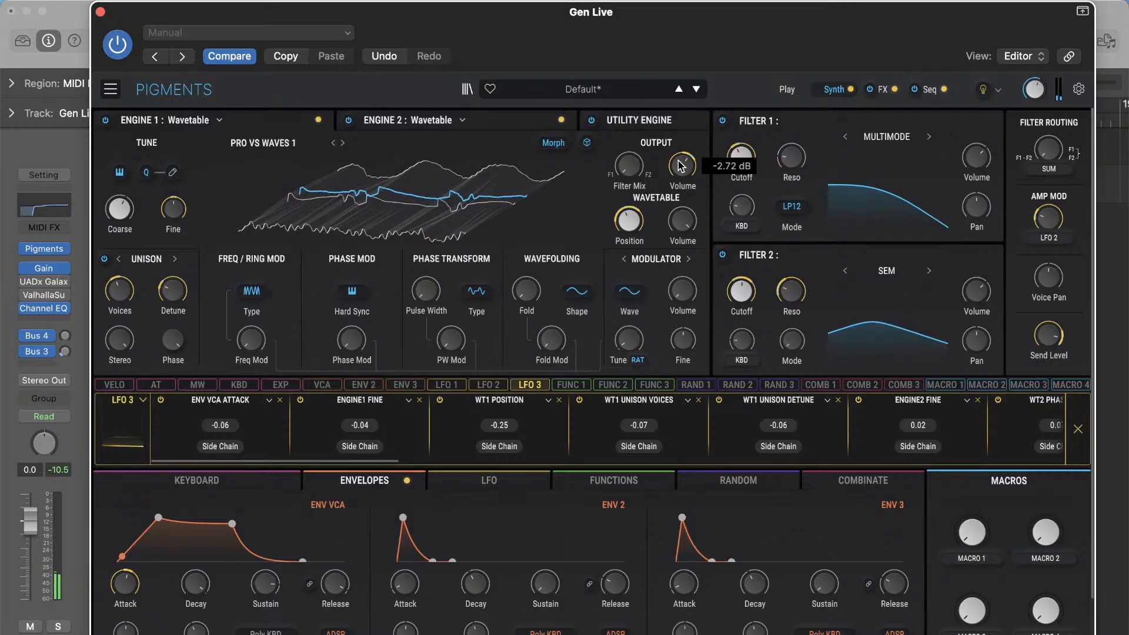
{"action": "left_click_drag", "start_coordinate": [680, 168], "coordinate": [680, 153]}
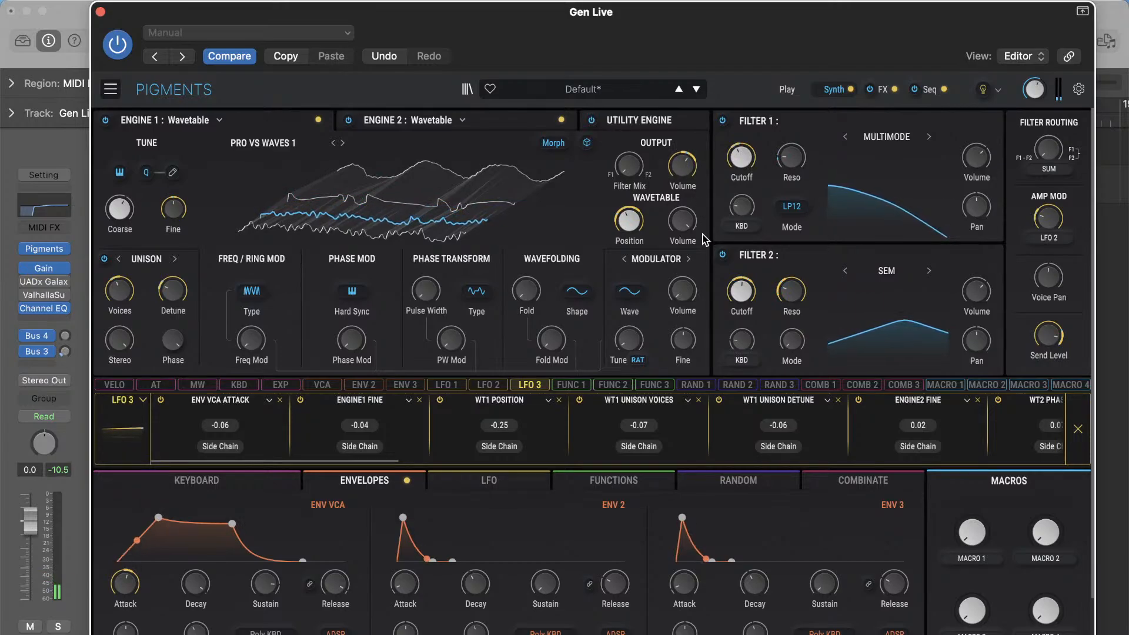
- Lower Engine 1's wavetable Volume to about -1.12 dB and modulate it by -0.11 with LFO 2 and -0.08 with LFO 3
{"action": "left_click_drag", "start_coordinate": [682, 220], "coordinate": [696, 228]}
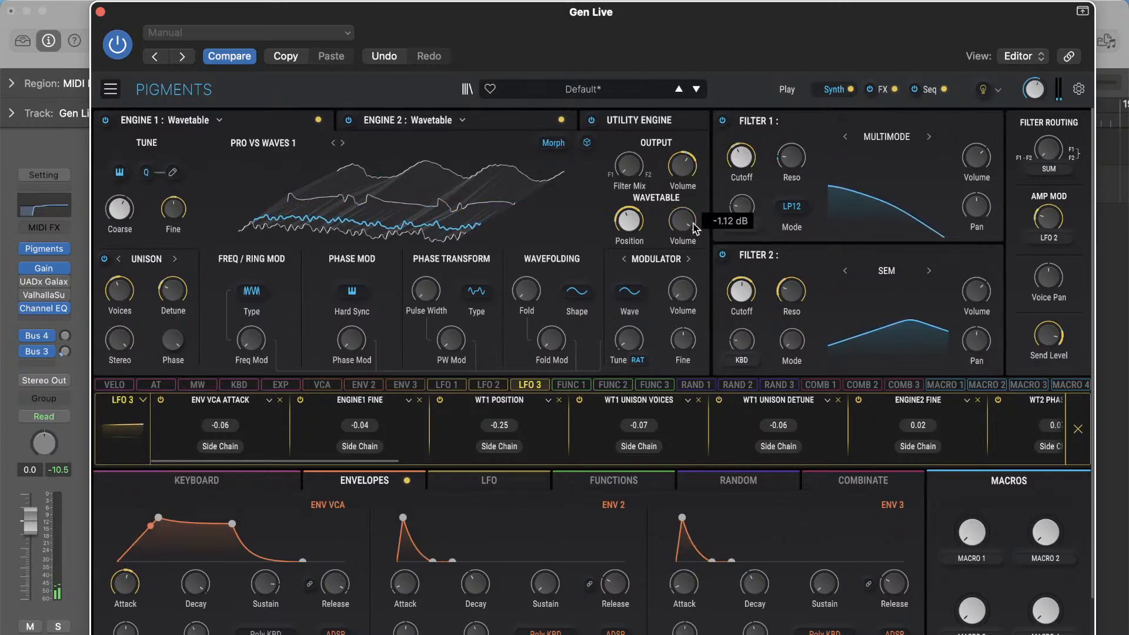
{"action": "left_click", "coordinate": [490, 385]}
{"action": "left_click_drag", "start_coordinate": [682, 220], "coordinate": [682, 231]}
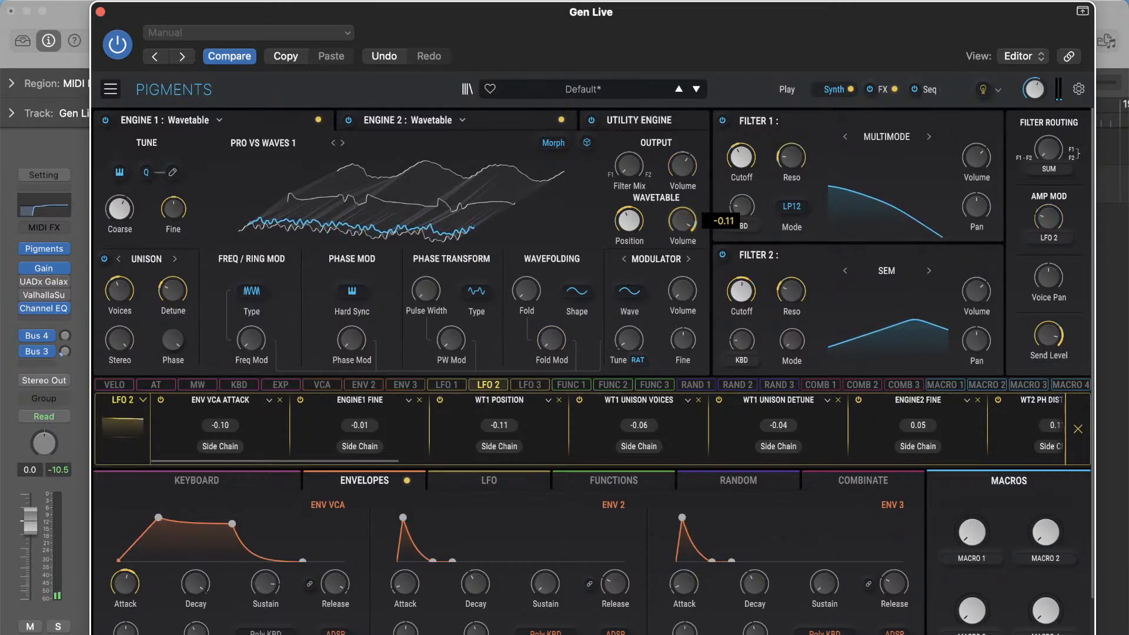
{"action": "left_click", "coordinate": [525, 386]}
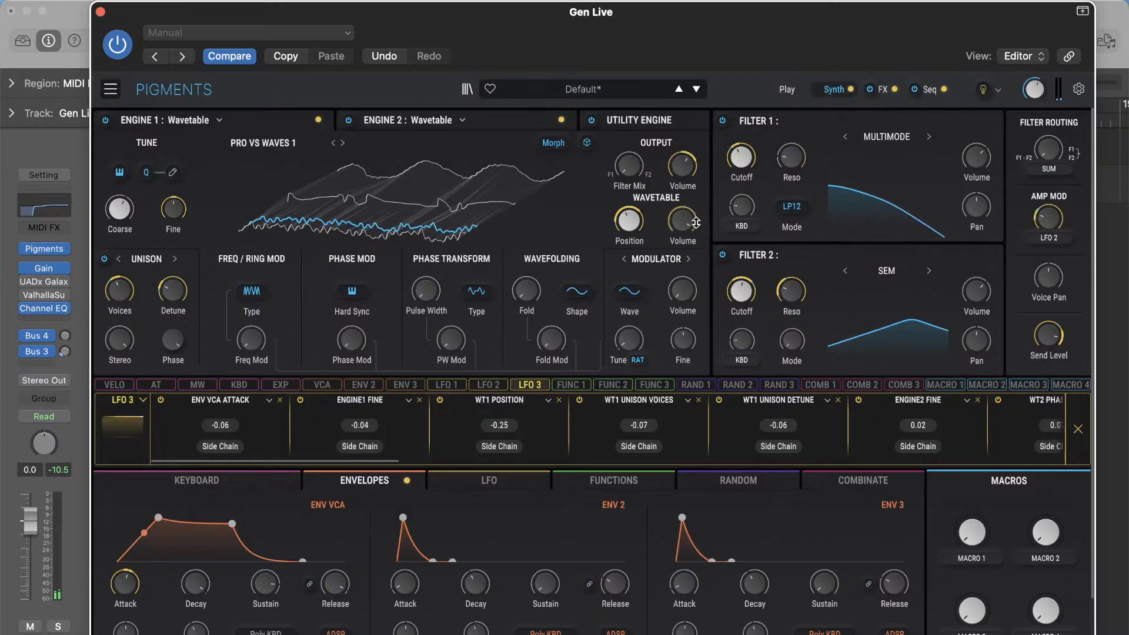
{"action": "left_click_drag", "start_coordinate": [682, 220], "coordinate": [682, 224]}
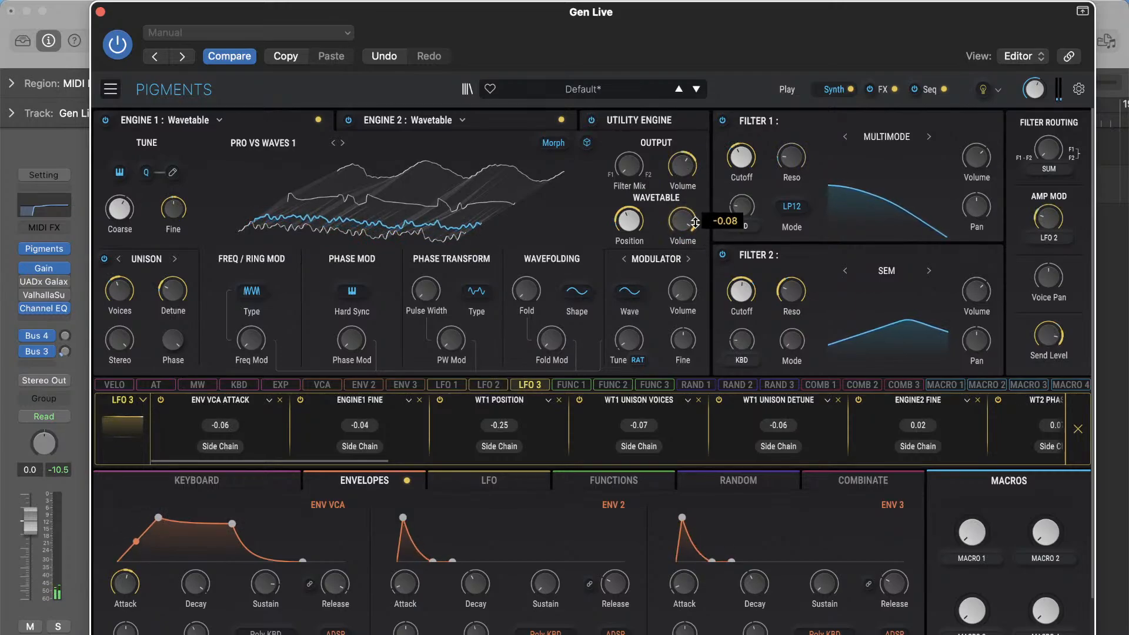
- Modulate Engine 2's wavetable Volume by about -0.12 with LFO 3 and also with LFO 2
{"action": "left_click", "coordinate": [487, 125]}
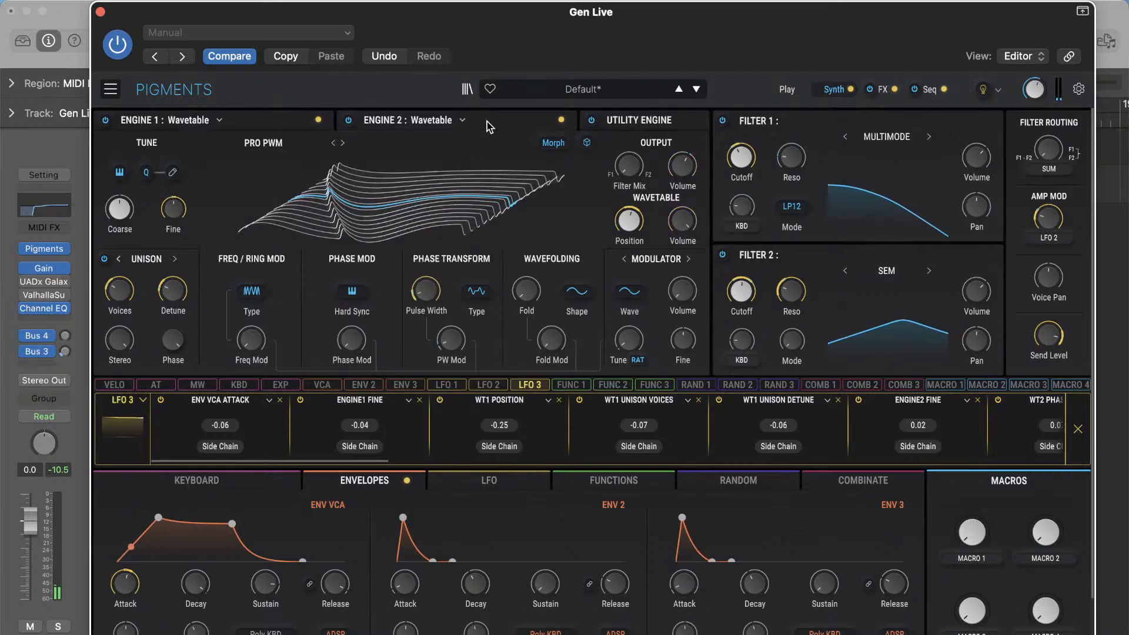
{"action": "left_click_drag", "start_coordinate": [692, 231], "coordinate": [692, 237]}
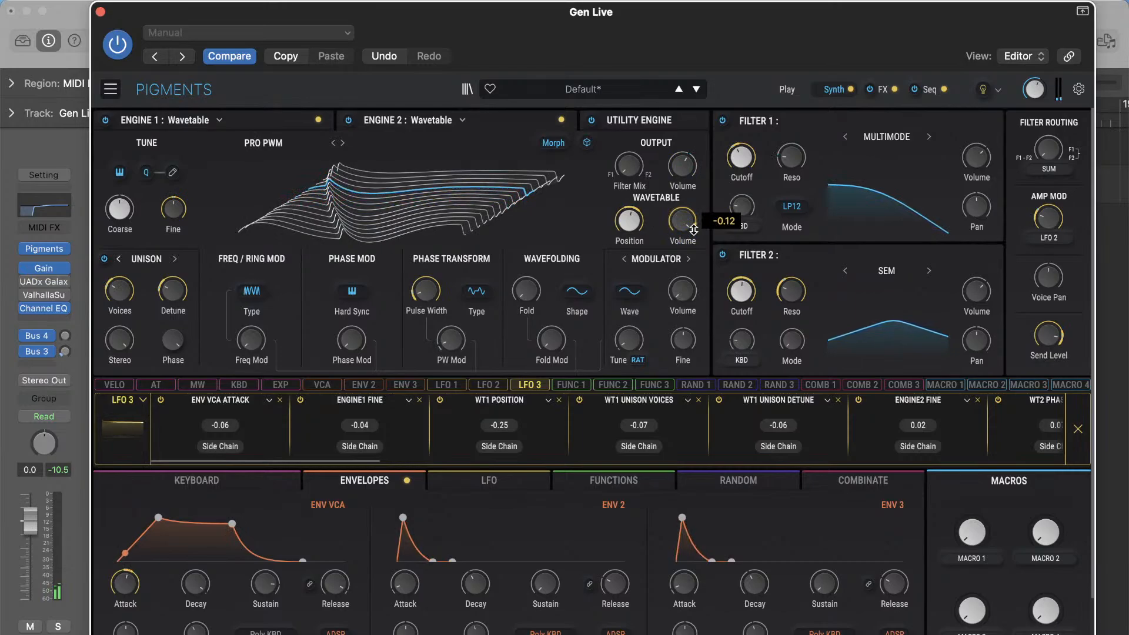
{"action": "left_click", "coordinate": [486, 385]}
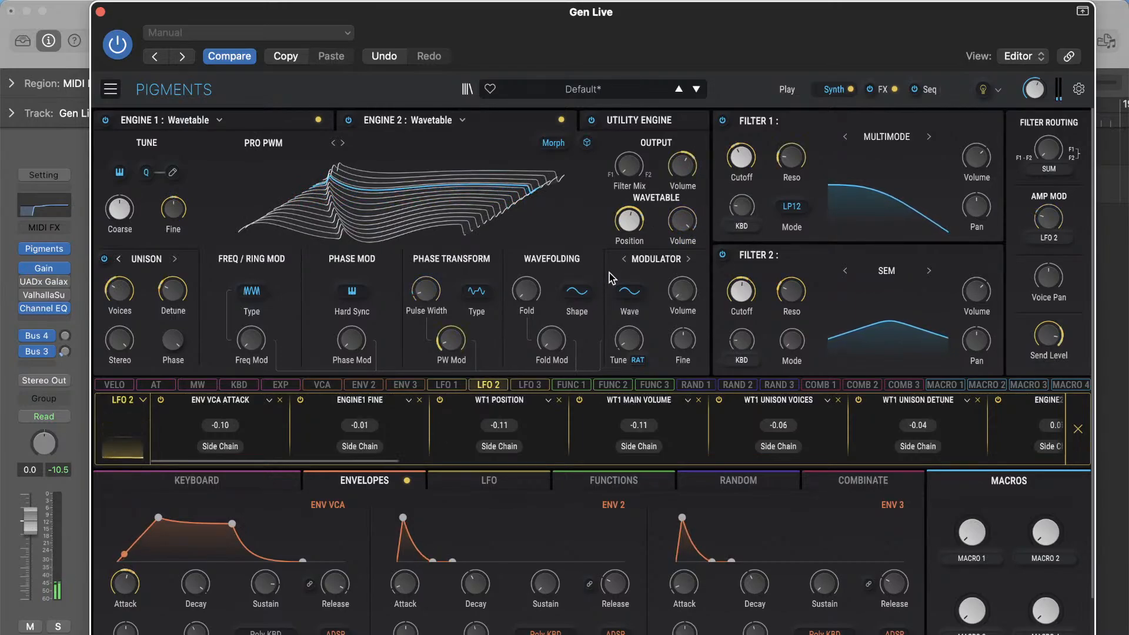
{"action": "left_click_drag", "start_coordinate": [695, 216], "coordinate": [696, 221]}
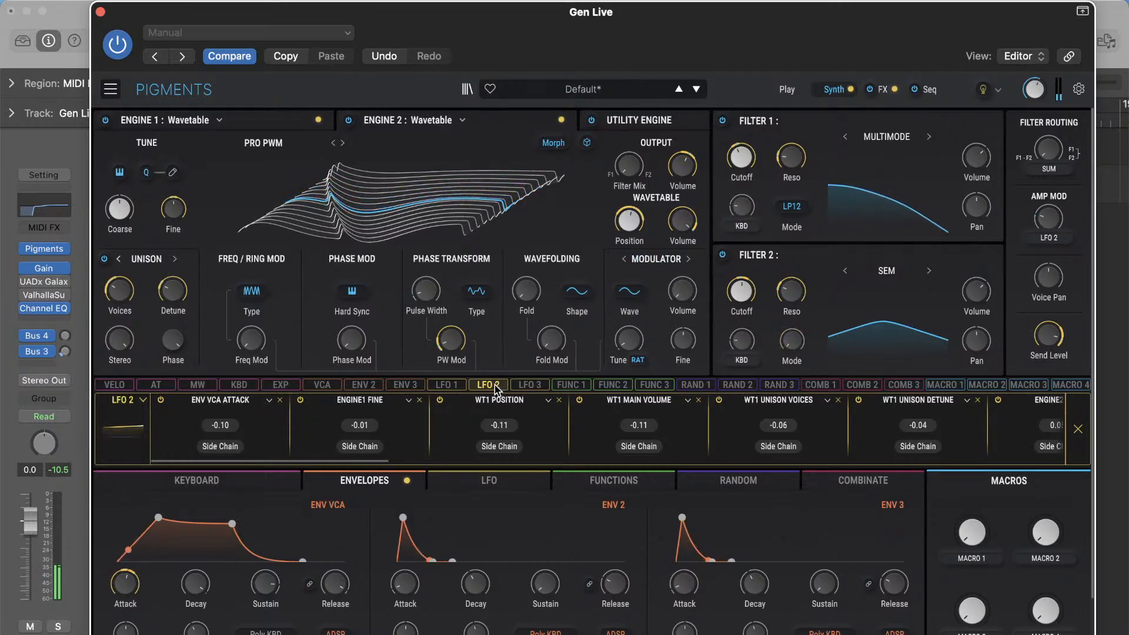
- Modulate the Voice Pan by about -0.14 with LFO 3 and also with LFO 2
{"action": "left_click", "coordinate": [524, 387]}
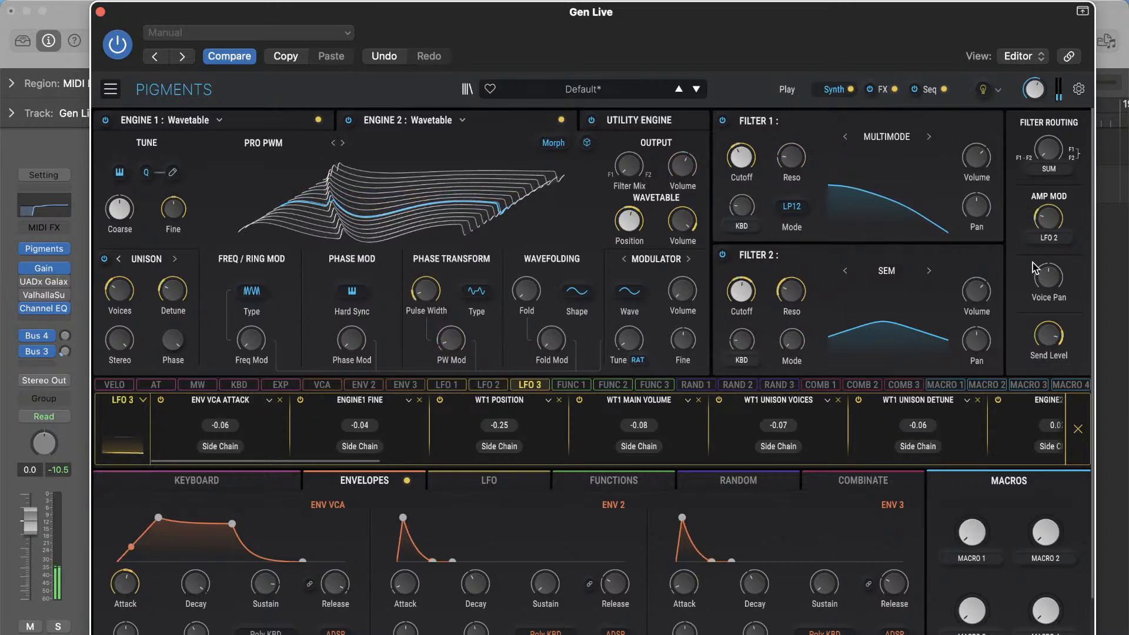
{"action": "left_click_drag", "start_coordinate": [1047, 275], "coordinate": [1048, 280]}
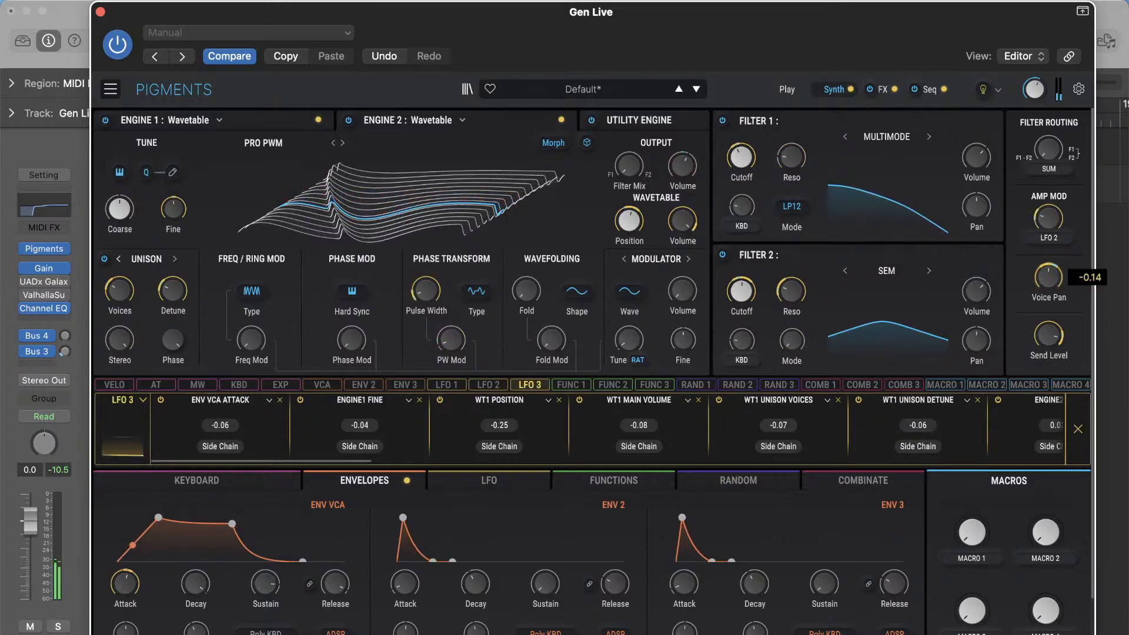
{"action": "left_click", "coordinate": [491, 385]}
{"action": "left_click_drag", "start_coordinate": [1044, 265], "coordinate": [1044, 265]}
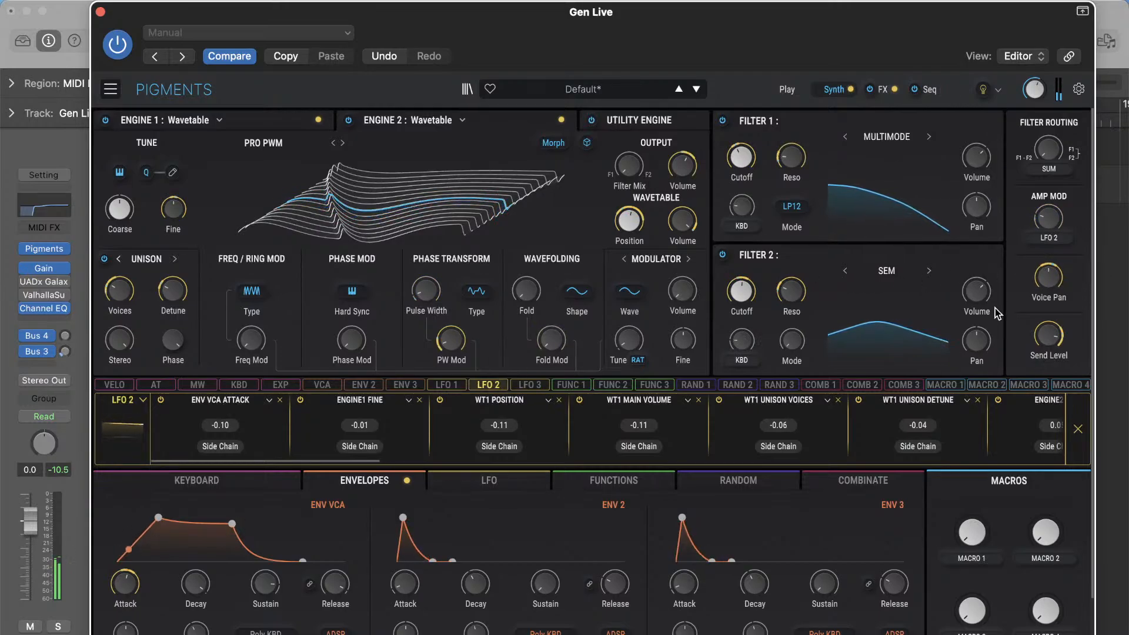
- Modulate the Pan of Filter 2 by about -0.14 and the Pan of Filter 1 with LFO 2
{"action": "left_click_drag", "start_coordinate": [977, 340], "coordinate": [976, 340]}
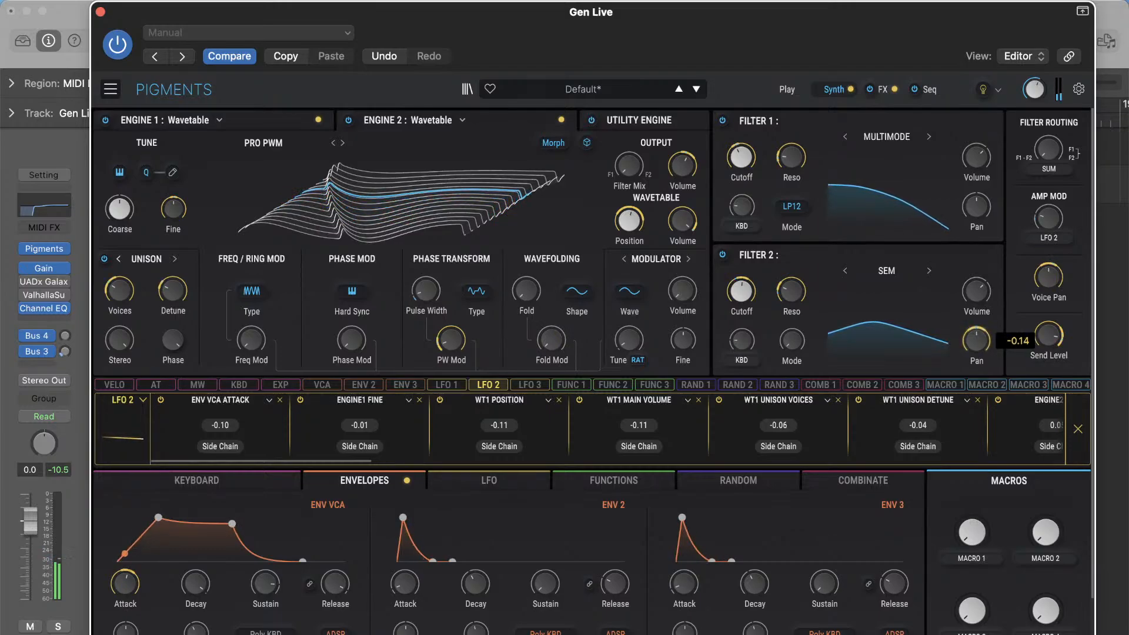
{"action": "left_click_drag", "start_coordinate": [976, 340], "coordinate": [976, 340]}
{"action": "left_click_drag", "start_coordinate": [976, 206], "coordinate": [976, 196]}
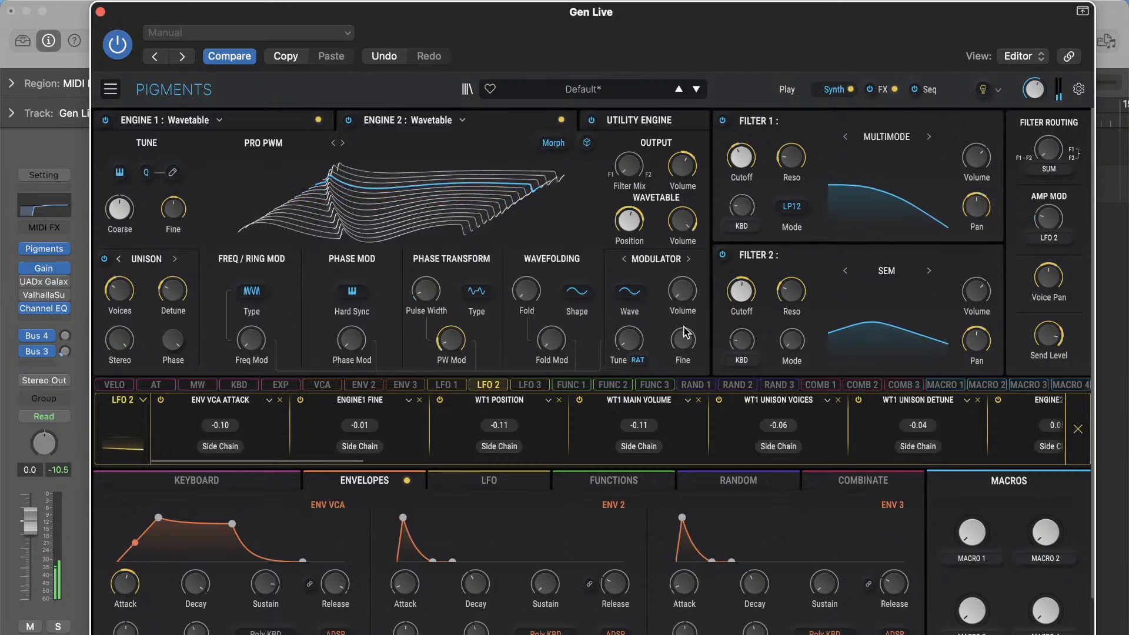
- Modulate the Pan of both Filter 1 and Filter 2 with LFO 3
{"action": "left_click", "coordinate": [534, 387]}
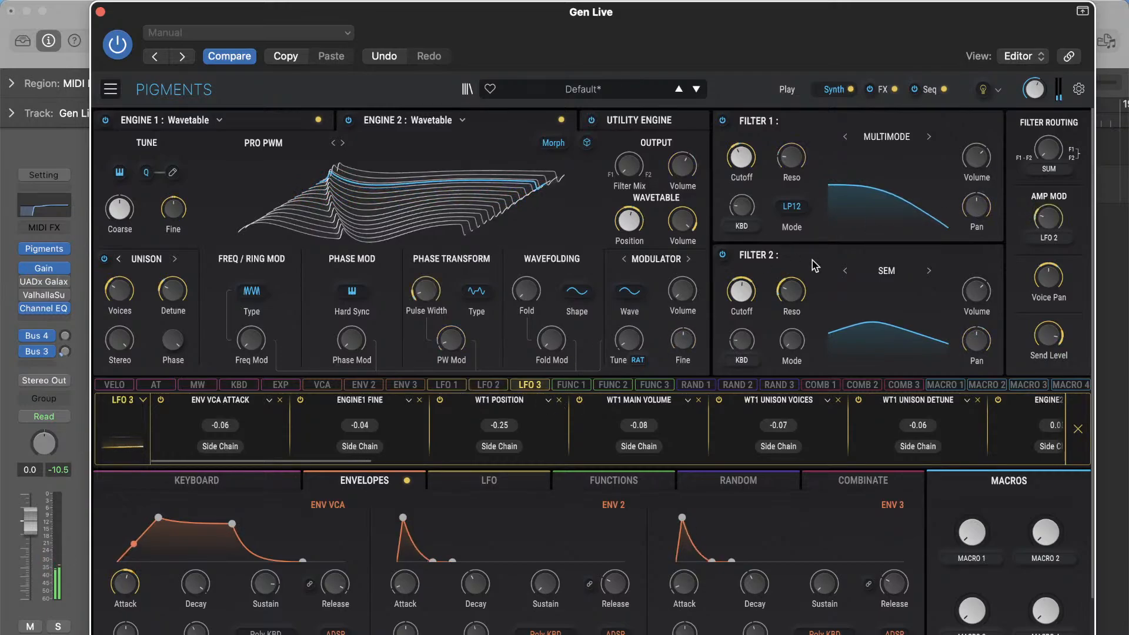
{"action": "double_click", "coordinate": [973, 194]}
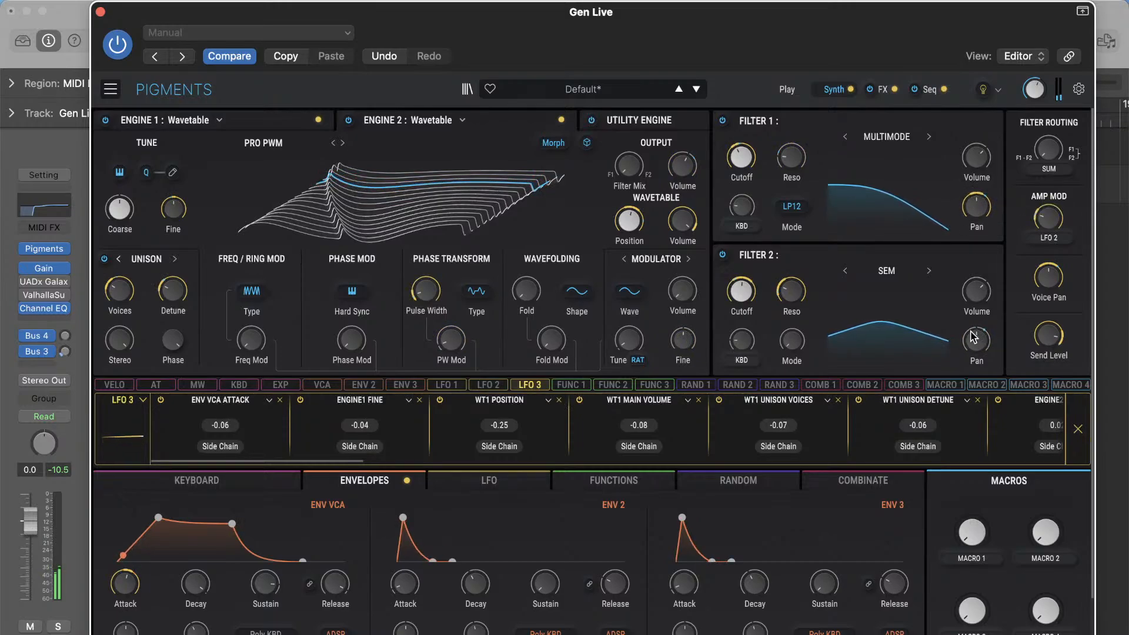
{"action": "left_click_drag", "start_coordinate": [977, 340], "coordinate": [976, 344]}
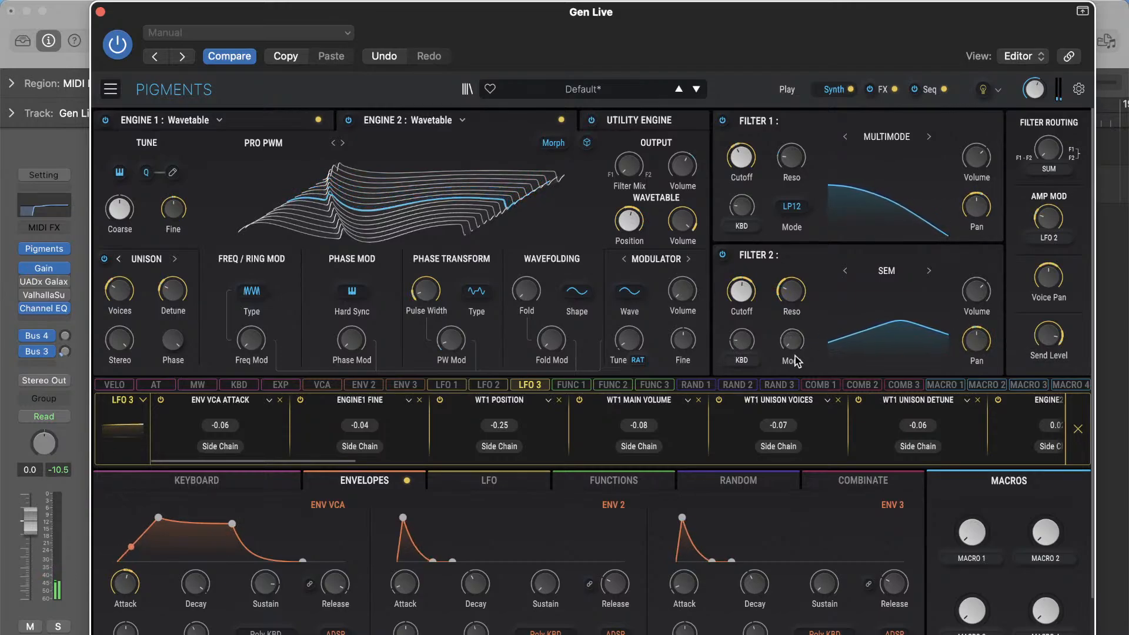
- Modulate the wavetable Position with Rand 1, by 0.07 on Engine 2 and by -0.05 on Engine 1
{"action": "left_click", "coordinate": [775, 386]}
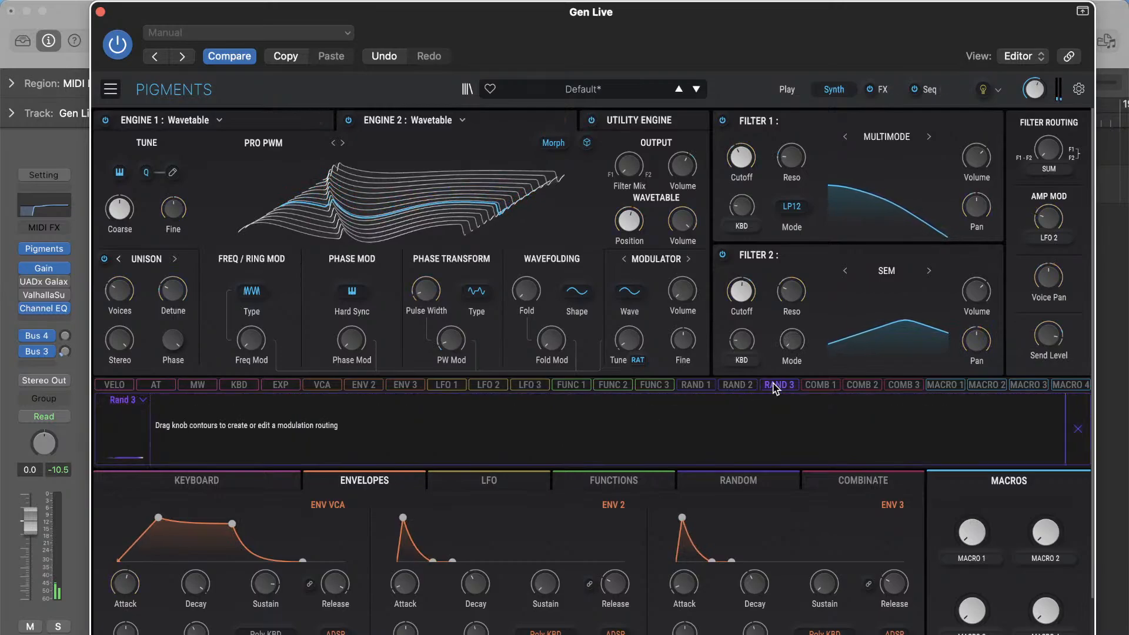
{"action": "left_click", "coordinate": [697, 384]}
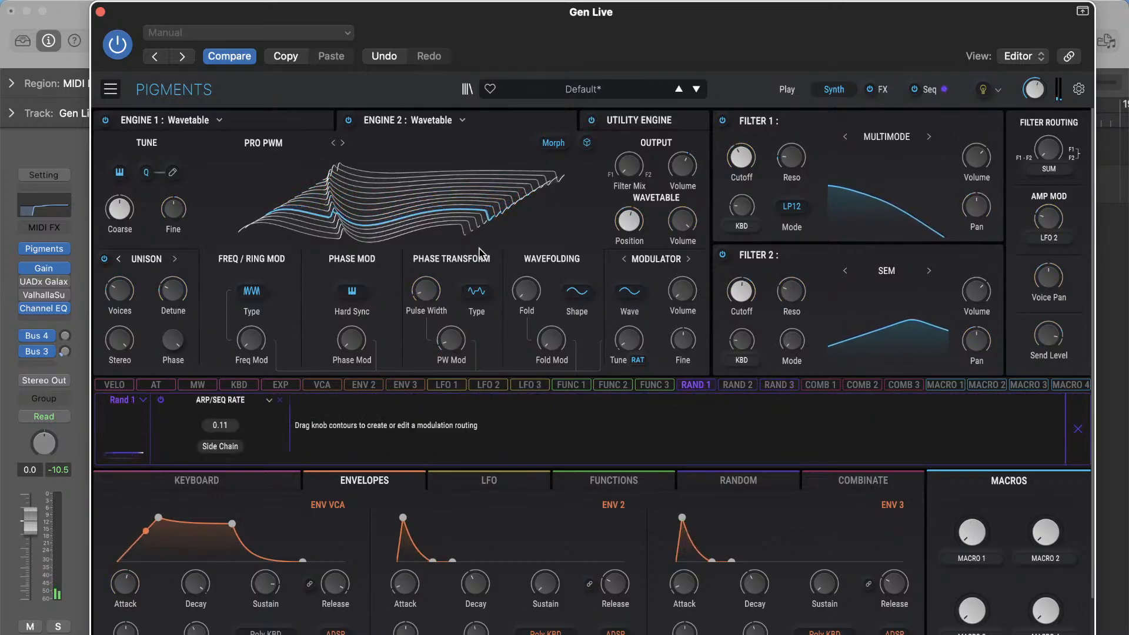
{"action": "mouse_move", "coordinate": [627, 211]}
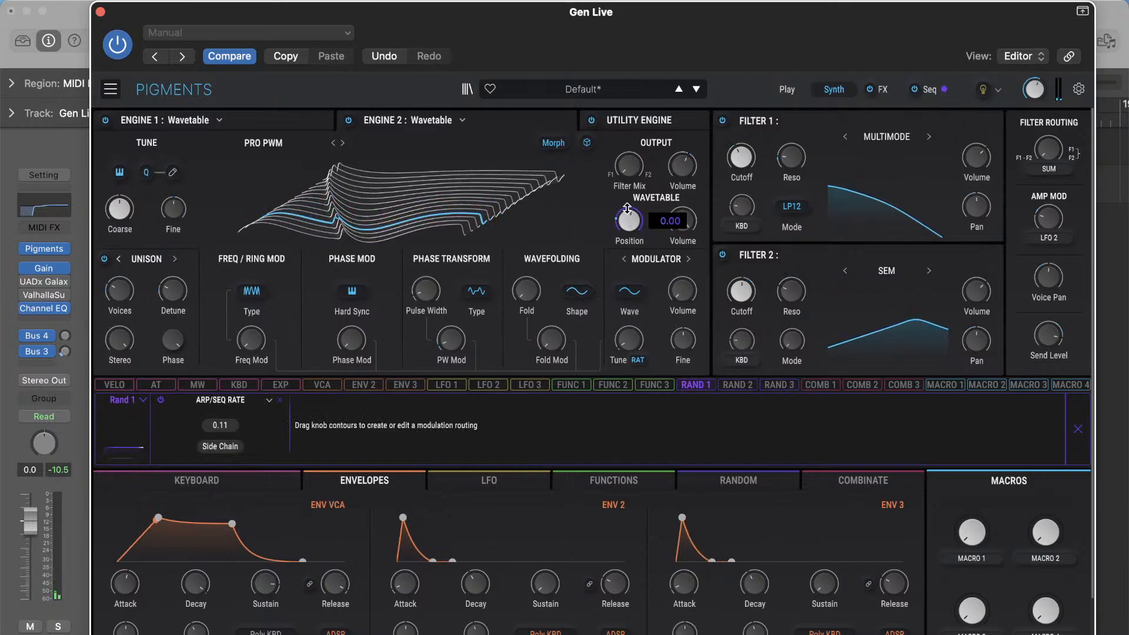
{"action": "left_click_drag", "start_coordinate": [628, 211], "coordinate": [627, 207]}
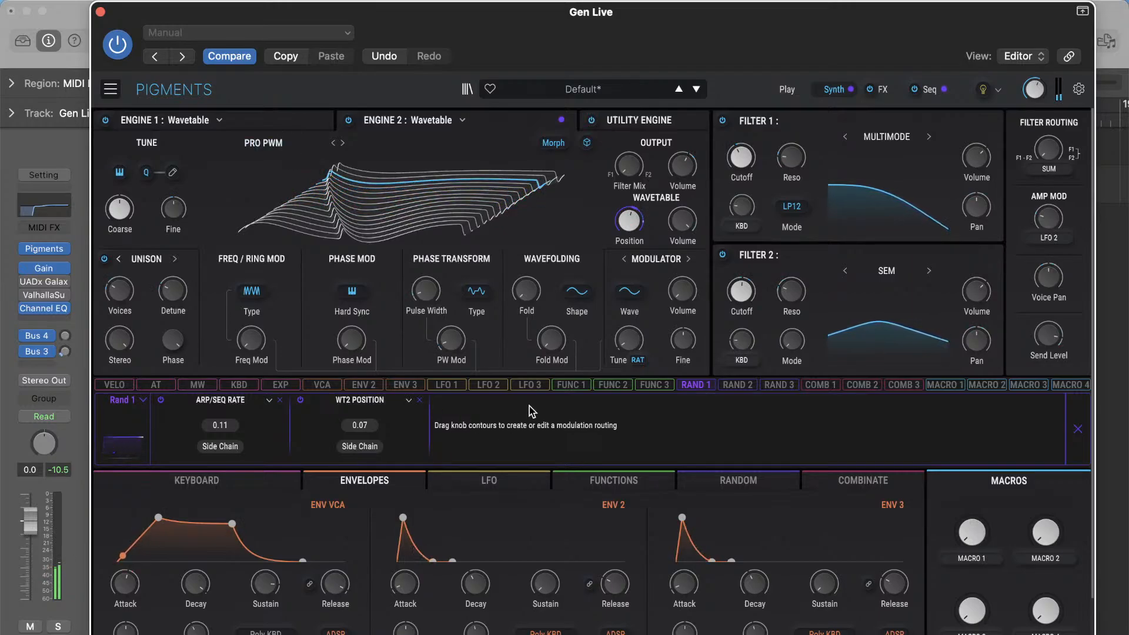
{"action": "left_click", "coordinate": [267, 123]}
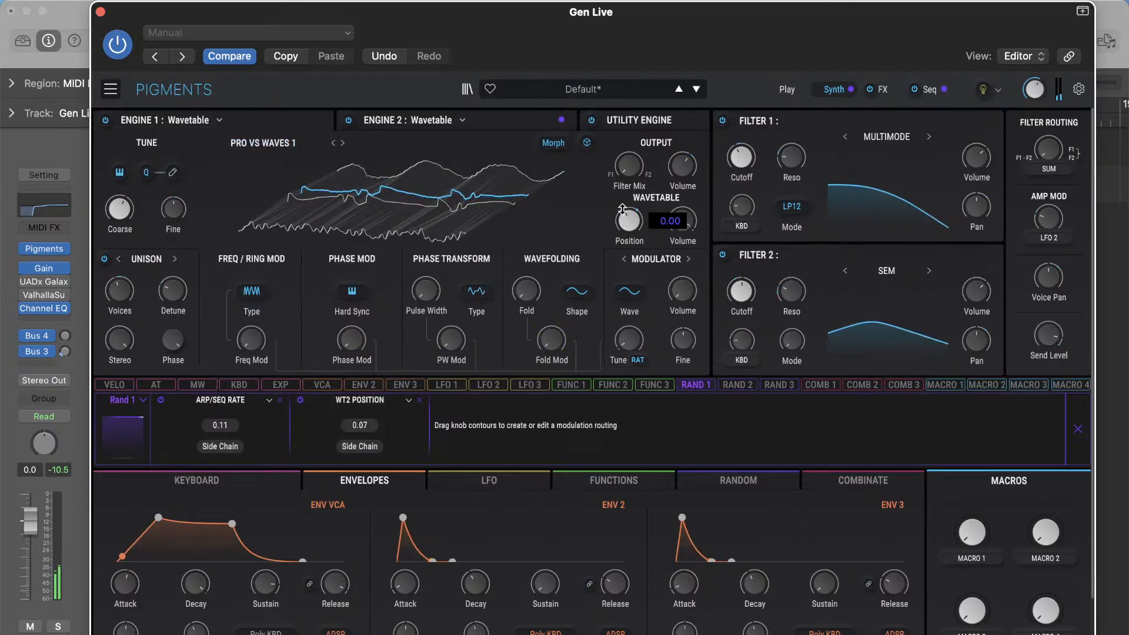
{"action": "left_click_drag", "start_coordinate": [628, 220], "coordinate": [628, 223]}
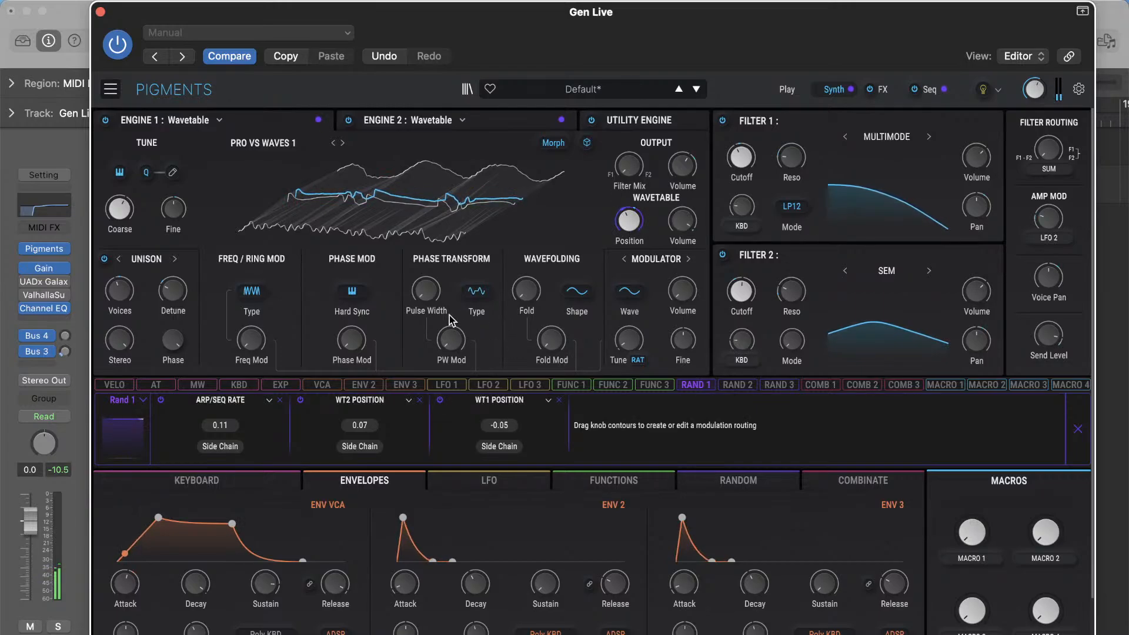
- Modulate Engine 1's phase transform Pulse Width by about -0.13 with LFO 2 and its PW Mod with LFO 3
{"action": "left_click_drag", "start_coordinate": [425, 295], "coordinate": [424, 251]}
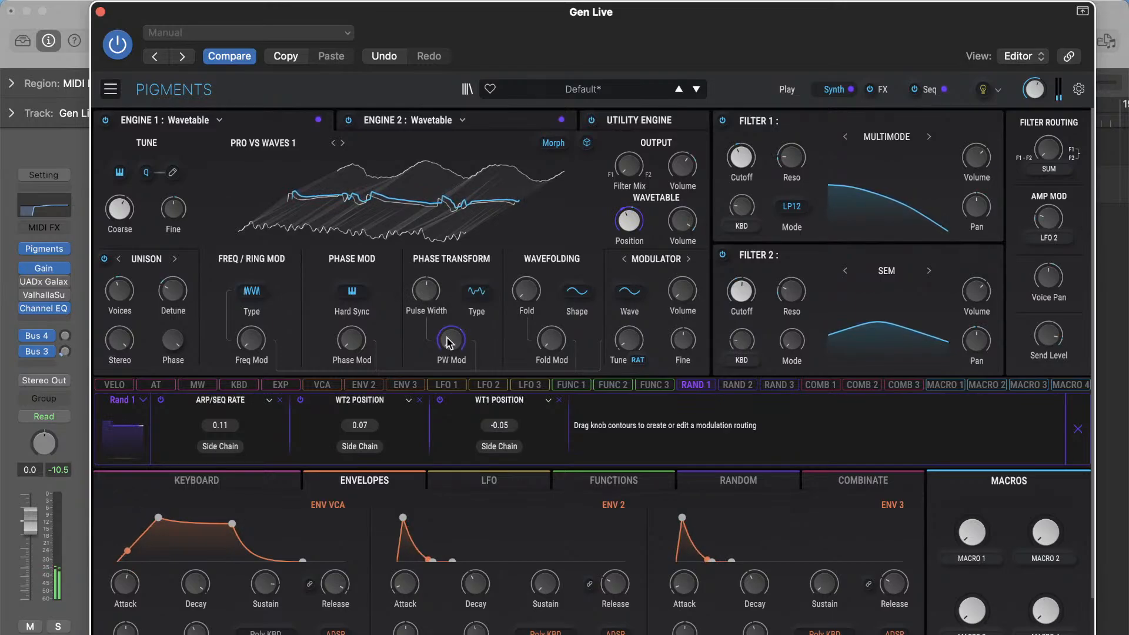
{"action": "left_click_drag", "start_coordinate": [450, 340], "coordinate": [423, 291]}
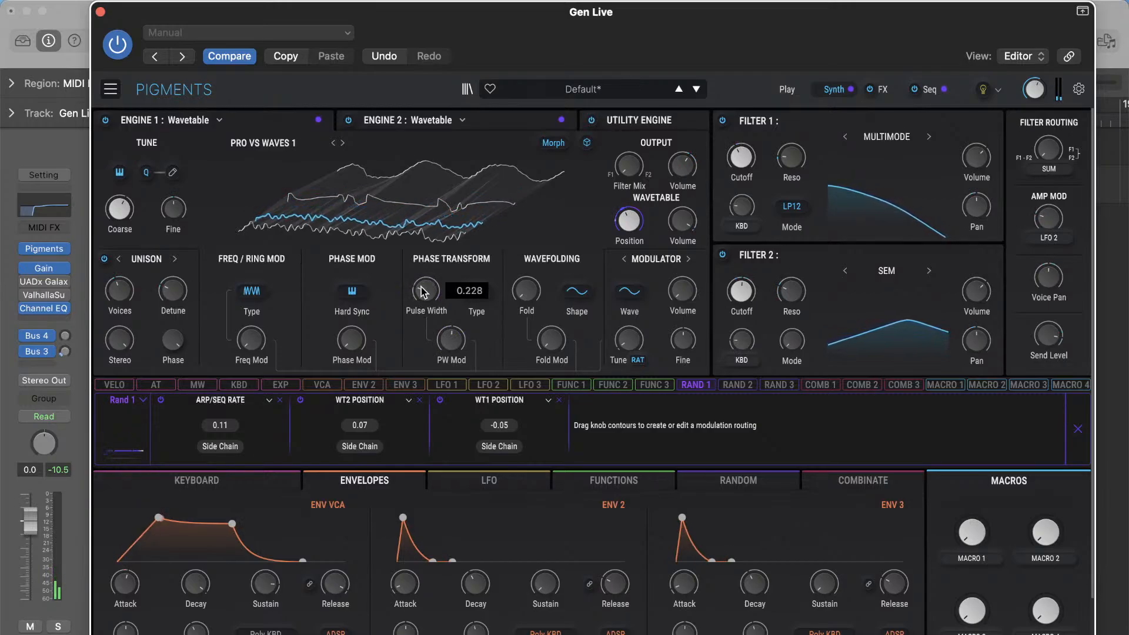
{"action": "left_click", "coordinate": [489, 386]}
{"action": "left_click_drag", "start_coordinate": [415, 284], "coordinate": [415, 284]}
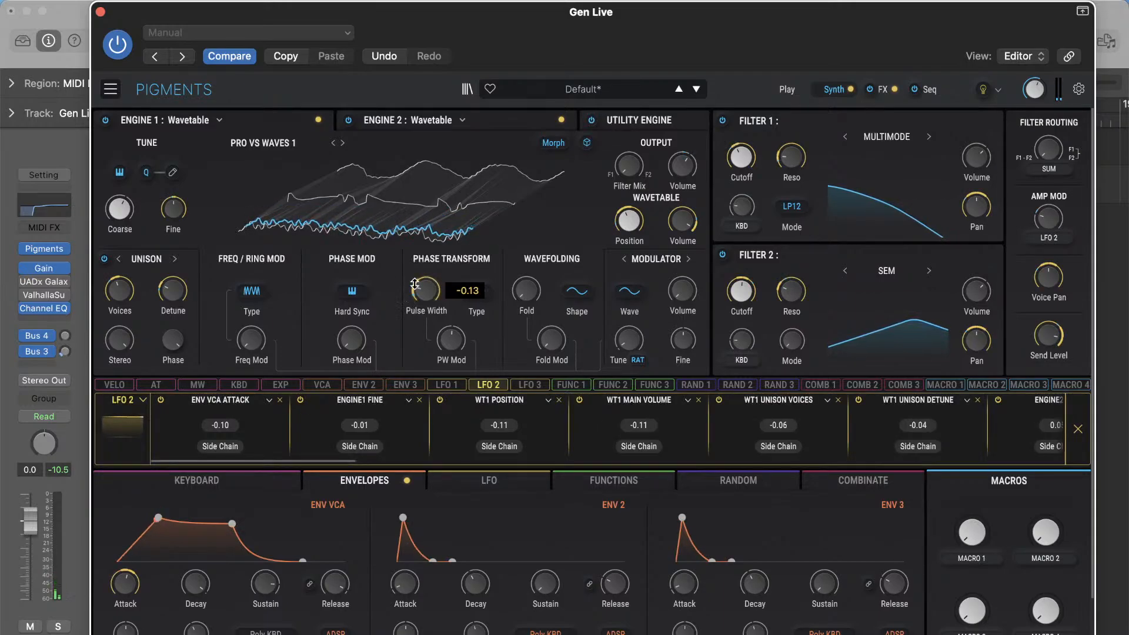
{"action": "left_click", "coordinate": [524, 390]}
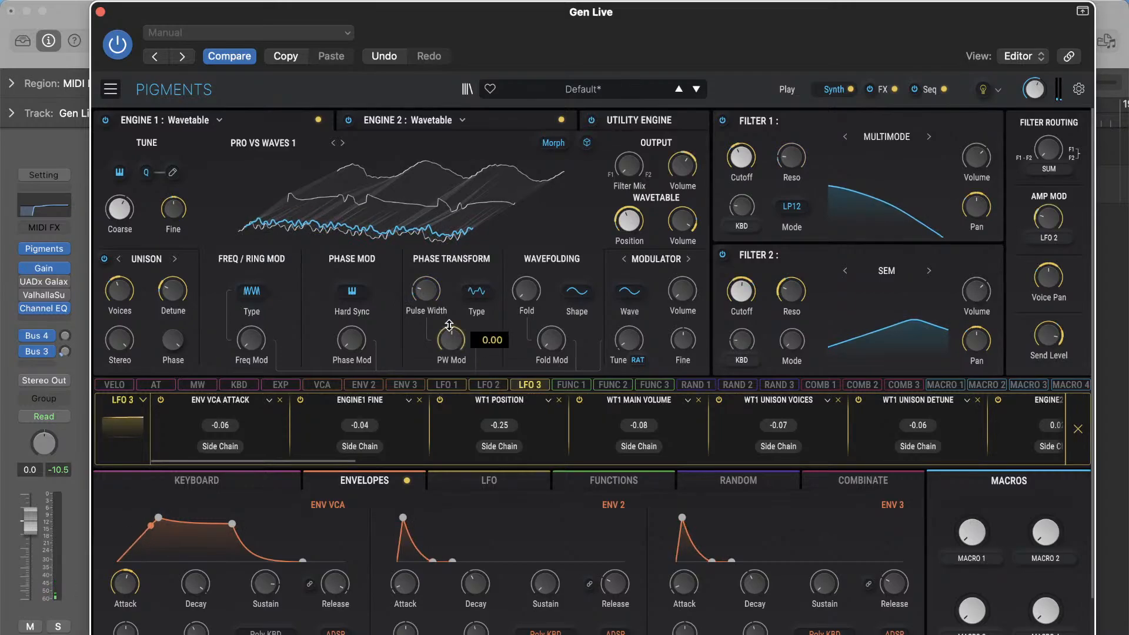
{"action": "left_click_drag", "start_coordinate": [451, 340], "coordinate": [451, 336]}
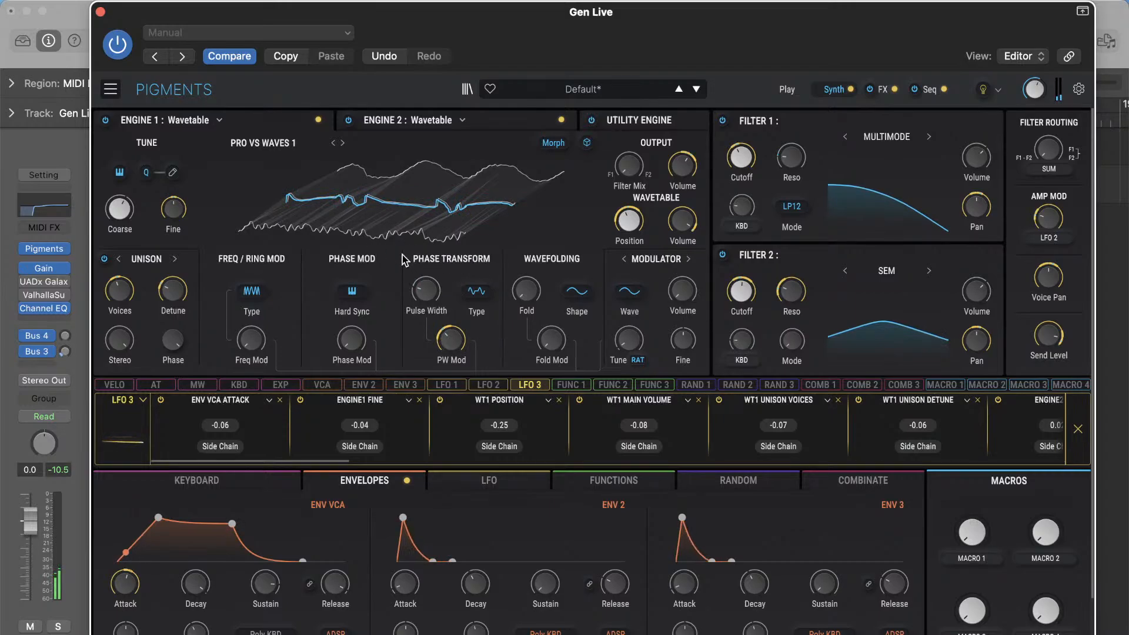
- Raise Filter 1's Cutoff to about 704 Hz
{"action": "mouse_move", "coordinate": [412, 288]}
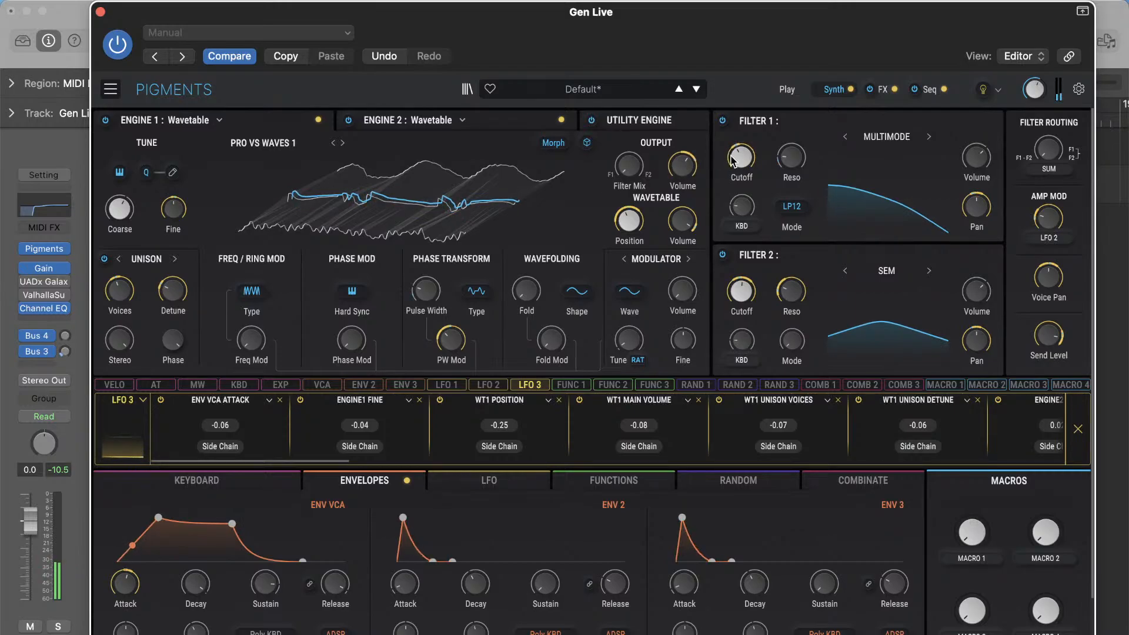
{"action": "mouse_move", "coordinate": [733, 161]}
{"action": "left_click_drag", "start_coordinate": [733, 162], "coordinate": [733, 145]}
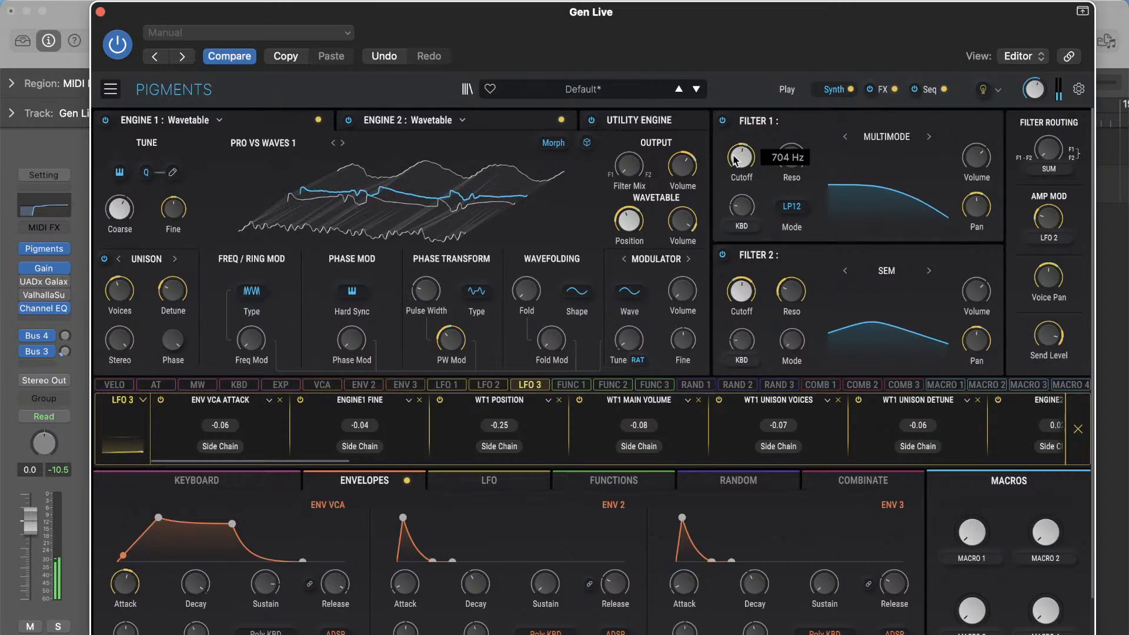
{"action": "left_click_drag", "start_coordinate": [733, 147], "coordinate": [733, 149]}
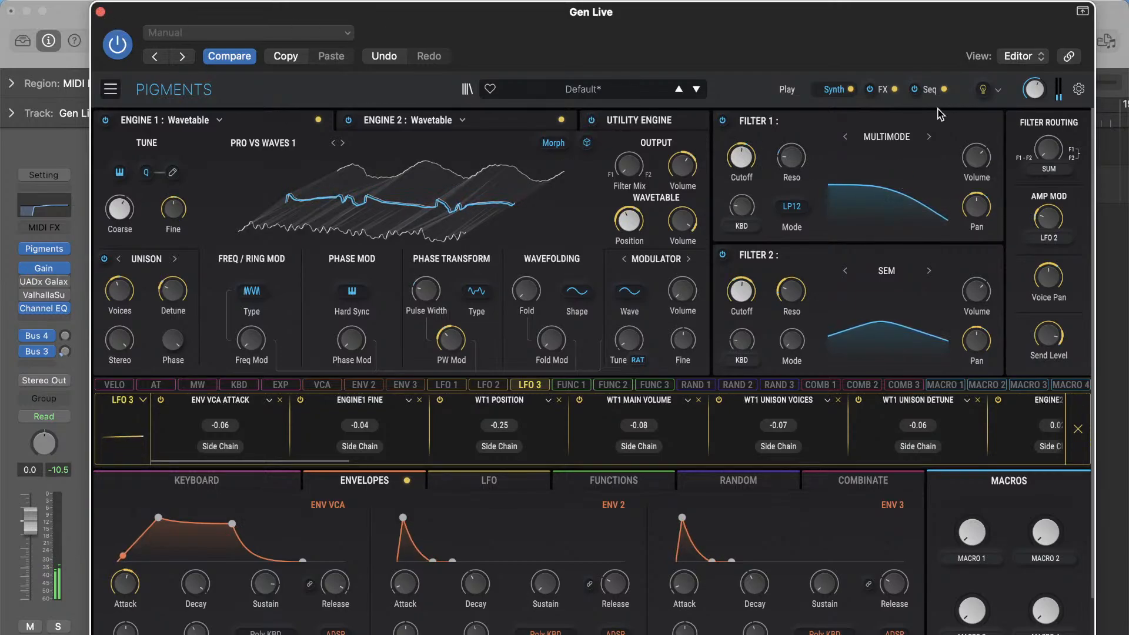
- Lower the LP Freq of the Shimmer aux effect and return to the synth view
{"action": "left_click", "coordinate": [929, 90]}
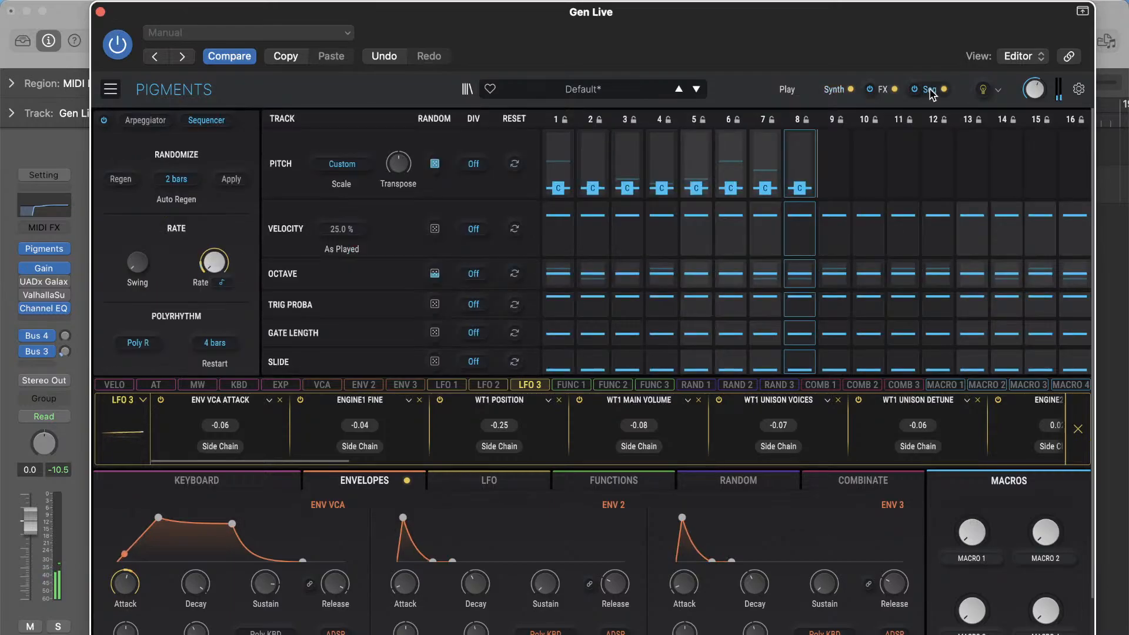
{"action": "left_click", "coordinate": [885, 90]}
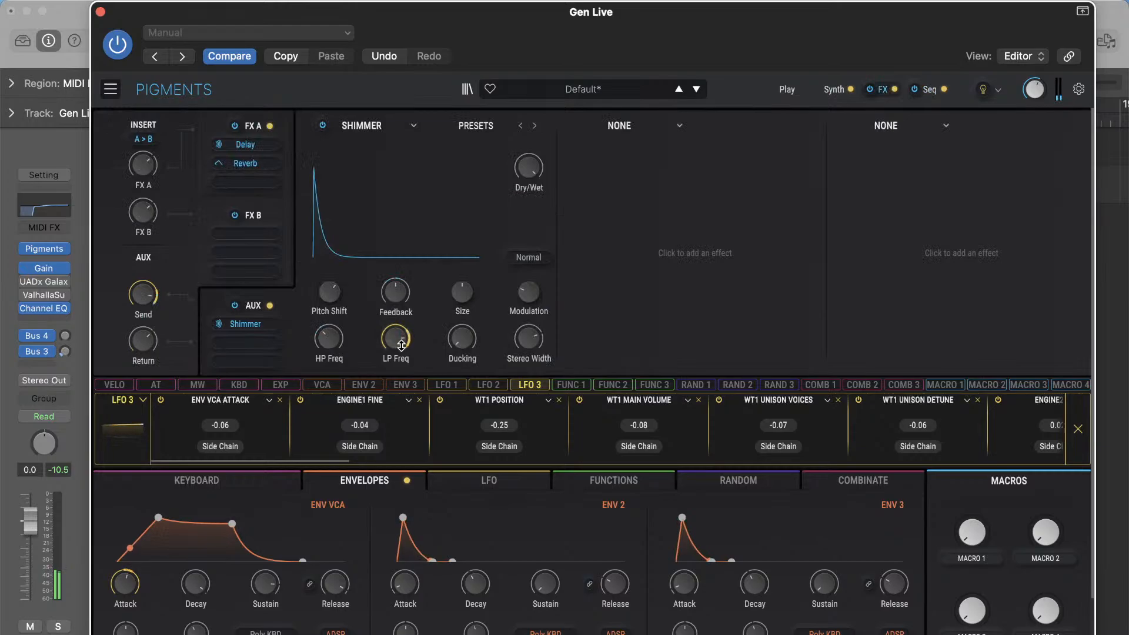
{"action": "left_click_drag", "start_coordinate": [396, 338], "coordinate": [396, 353]}
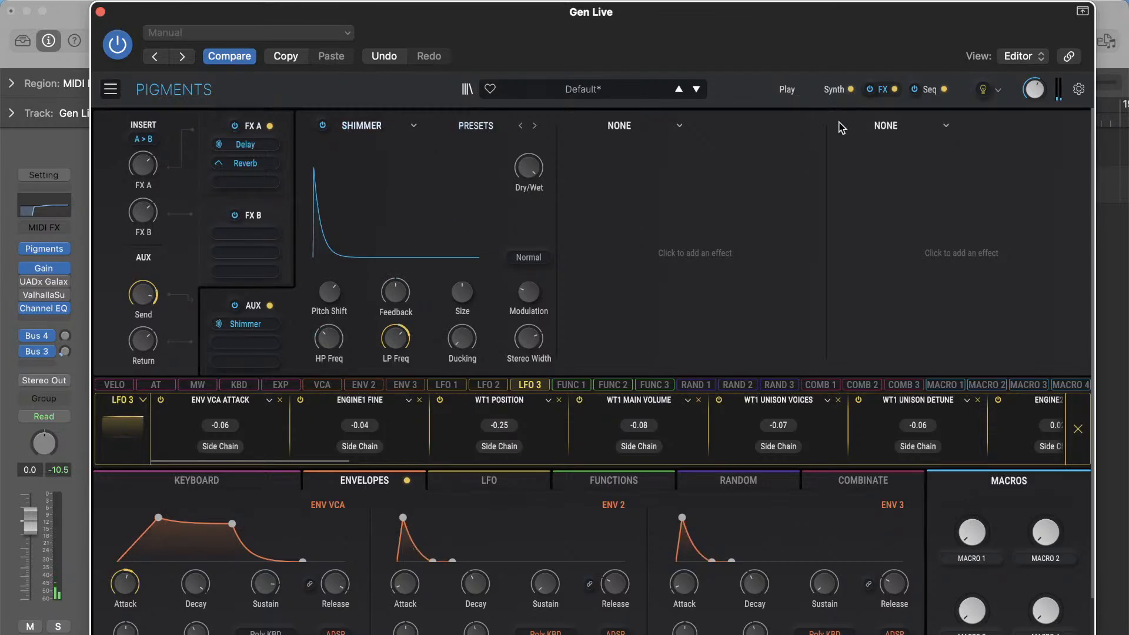
{"action": "left_click", "coordinate": [834, 91]}
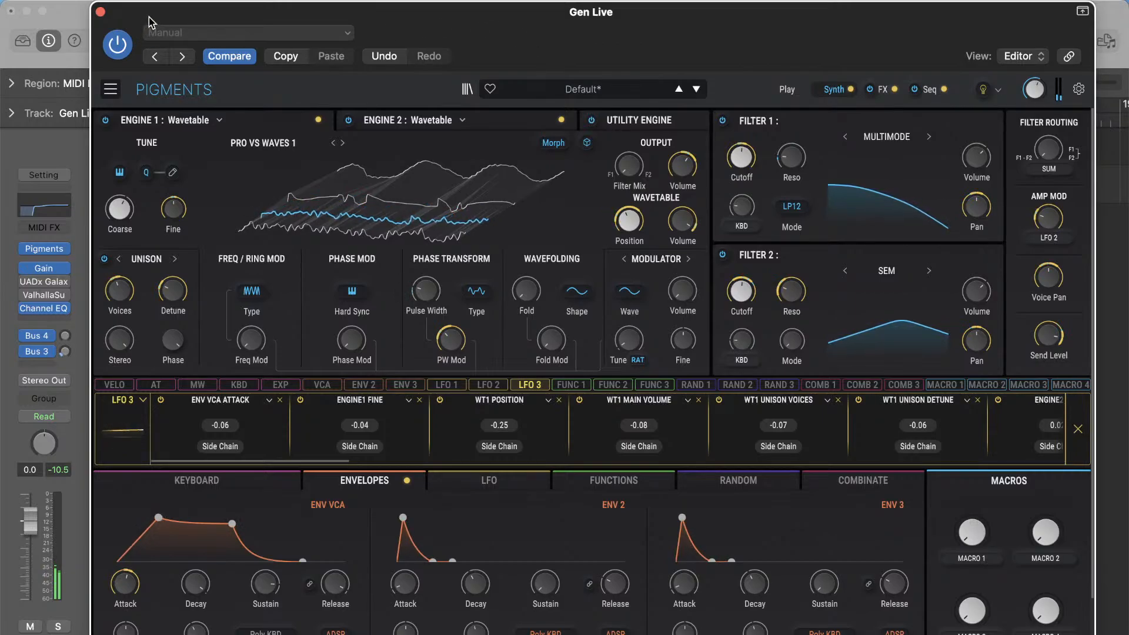
- Enable the UADx Galaxy Tape Echo on the Gen Live track, comparing the sound with it bypassed and active
{"action": "left_click_drag", "start_coordinate": [149, 16], "coordinate": [466, 24]}
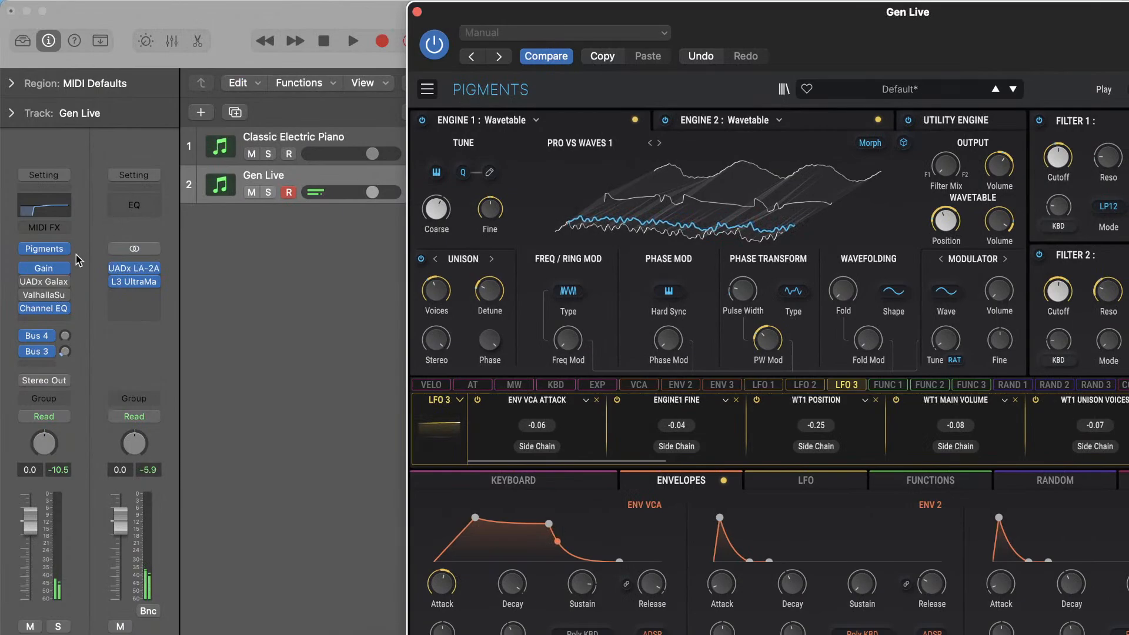
{"action": "mouse_move", "coordinate": [48, 284]}
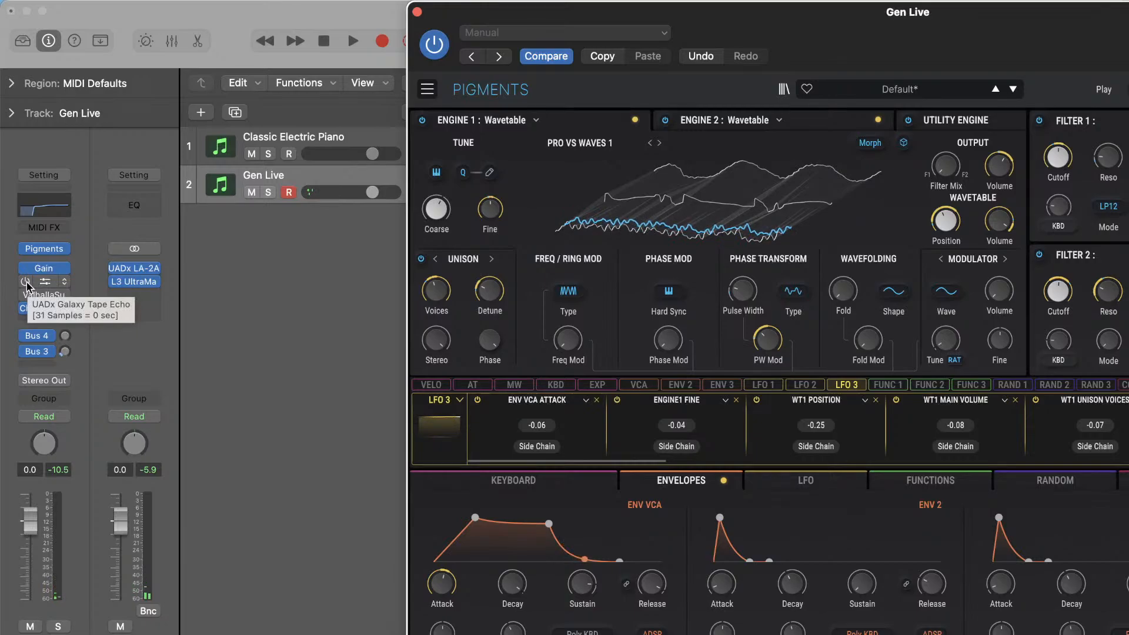
{"action": "left_click", "coordinate": [44, 284]}
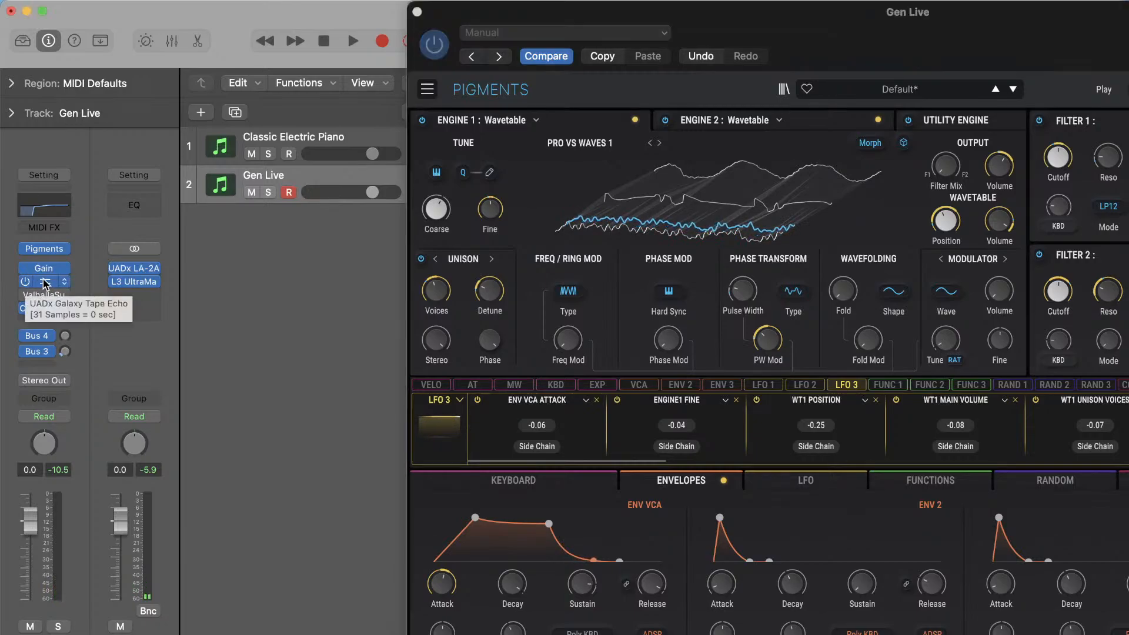
{"action": "left_click", "coordinate": [44, 283]}
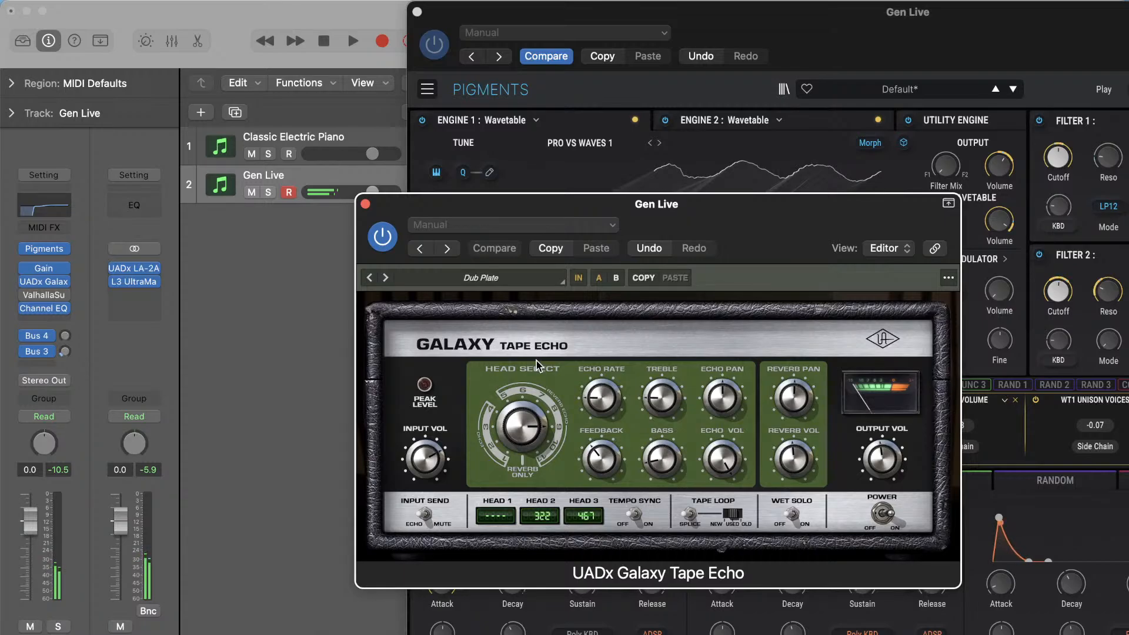
{"action": "left_click", "coordinate": [377, 239]}
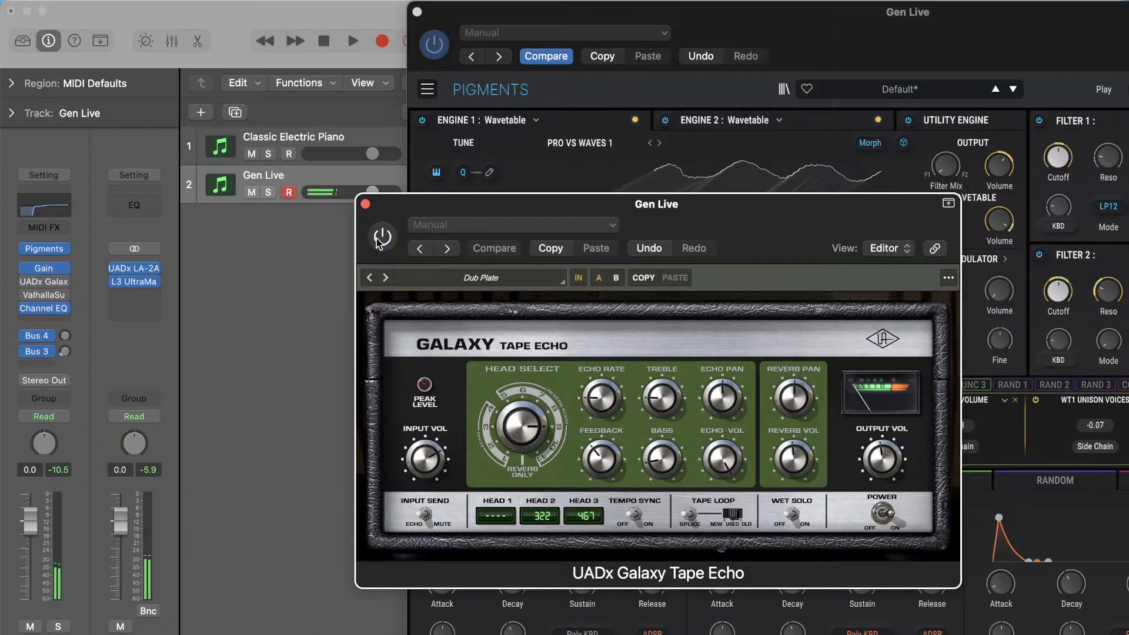
{"action": "left_click", "coordinate": [378, 241]}
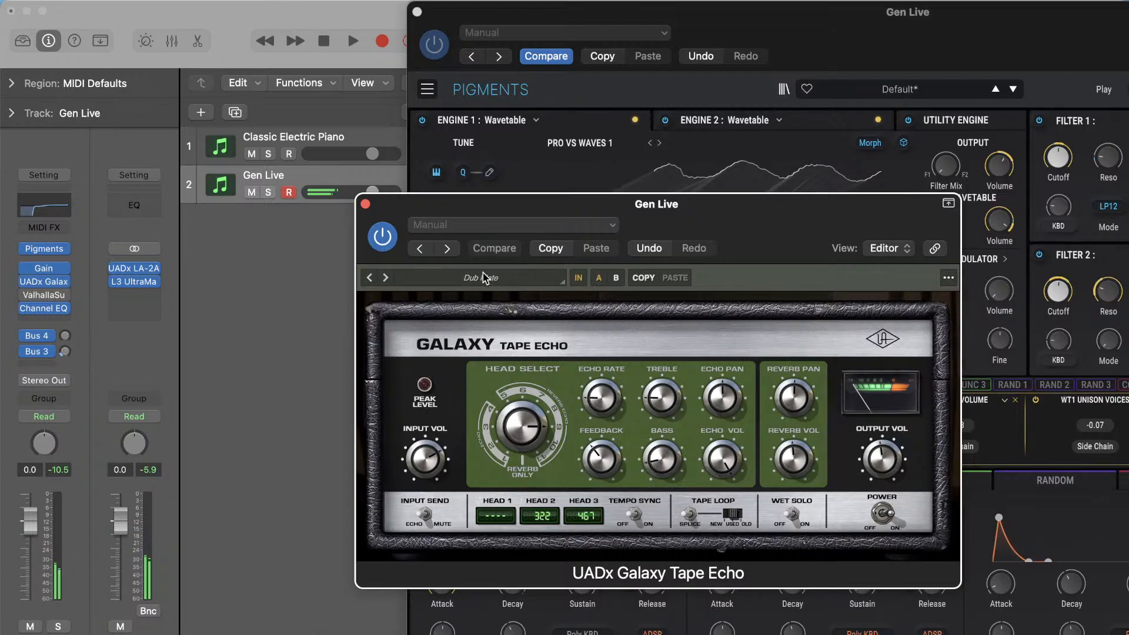
{"action": "left_click", "coordinate": [365, 205]}
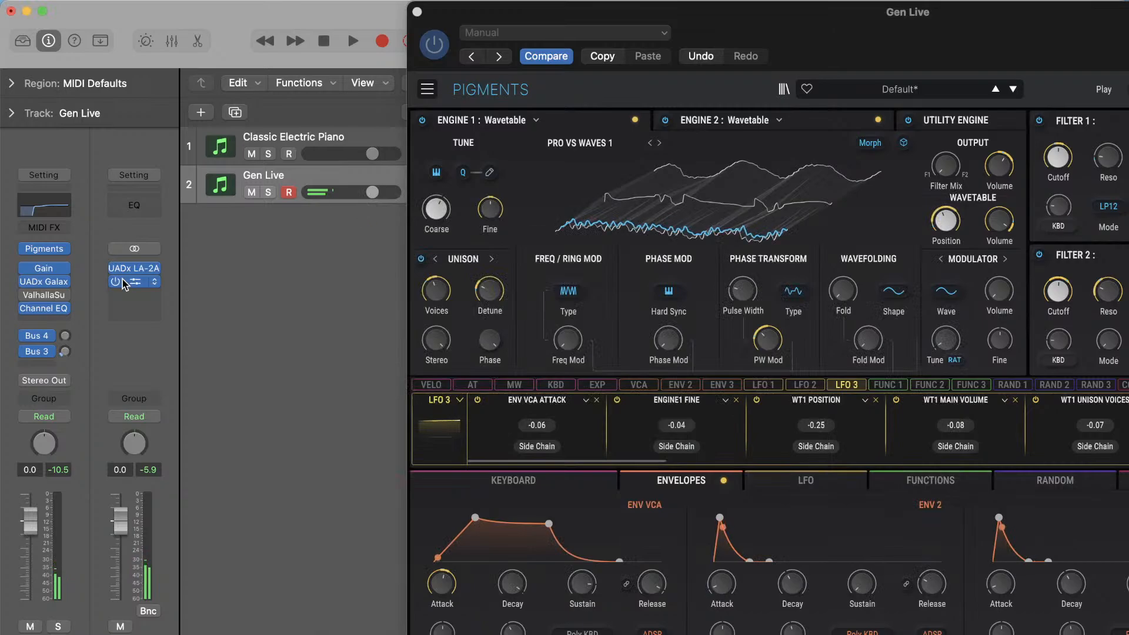
- Enable ValhallaSupermassive with its Hold a Chord preset on the Gen Live track and close its window
{"action": "left_click", "coordinate": [42, 299]}
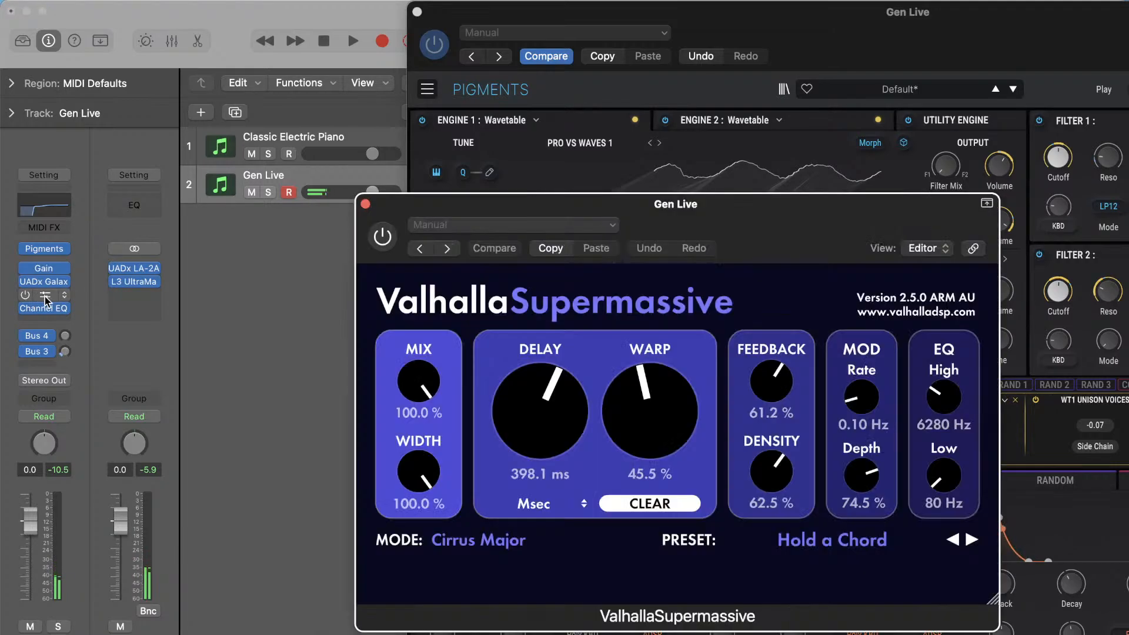
{"action": "left_click", "coordinate": [381, 237]}
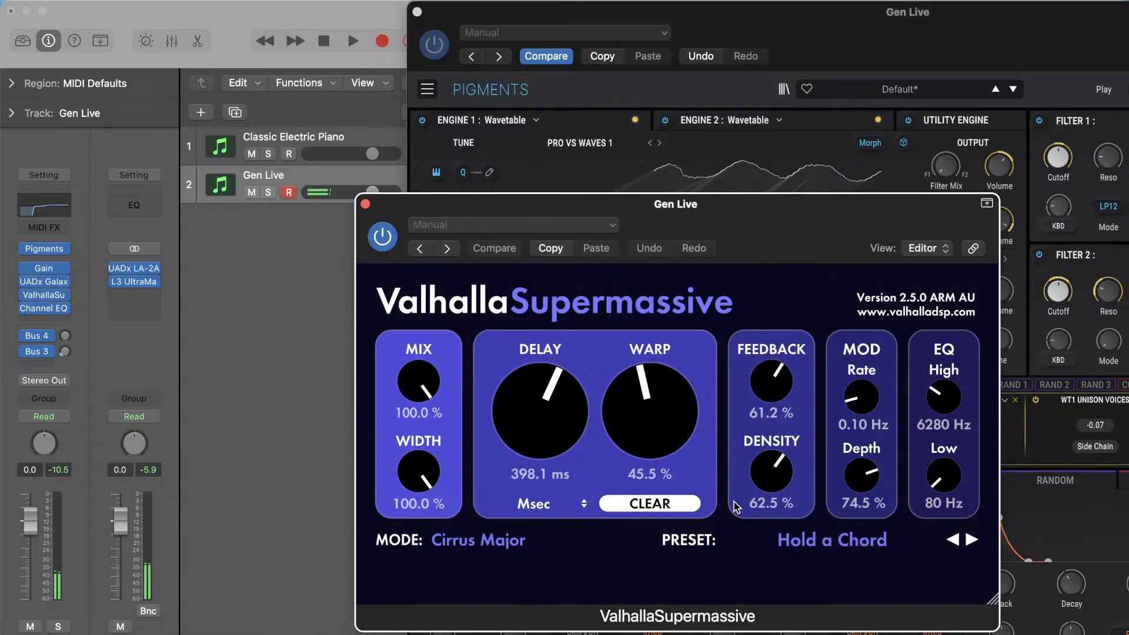
{"action": "left_click", "coordinate": [365, 204]}
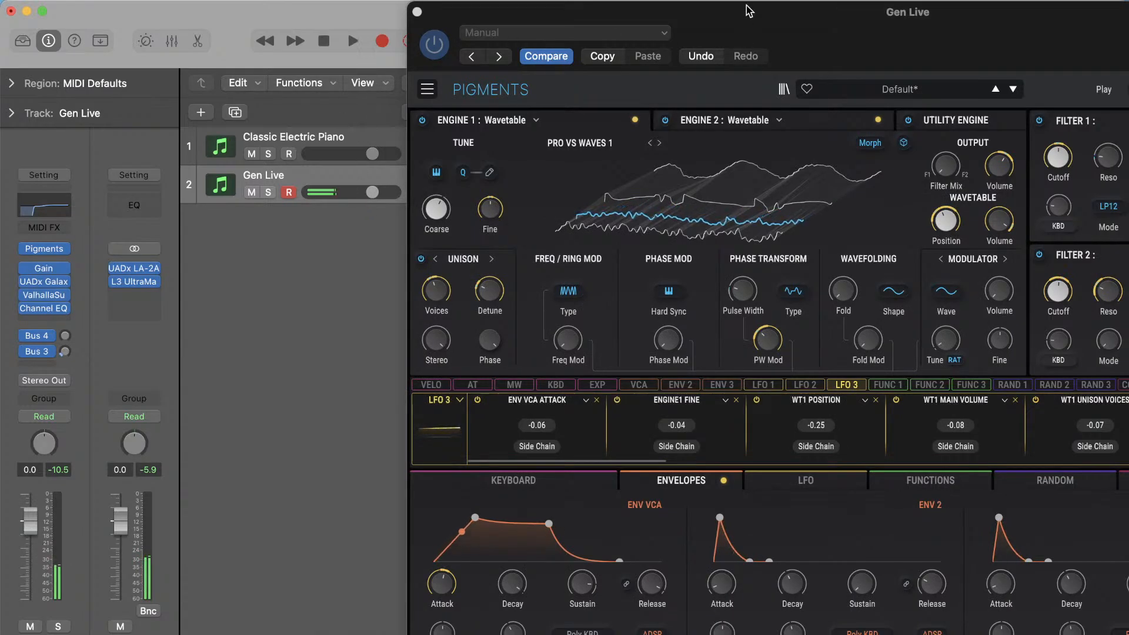
- Open the Channel EQ on the Gen Live track to examine its low cut and 250 Hz band
{"action": "left_click_drag", "start_coordinate": [748, 10], "coordinate": [556, 19]}
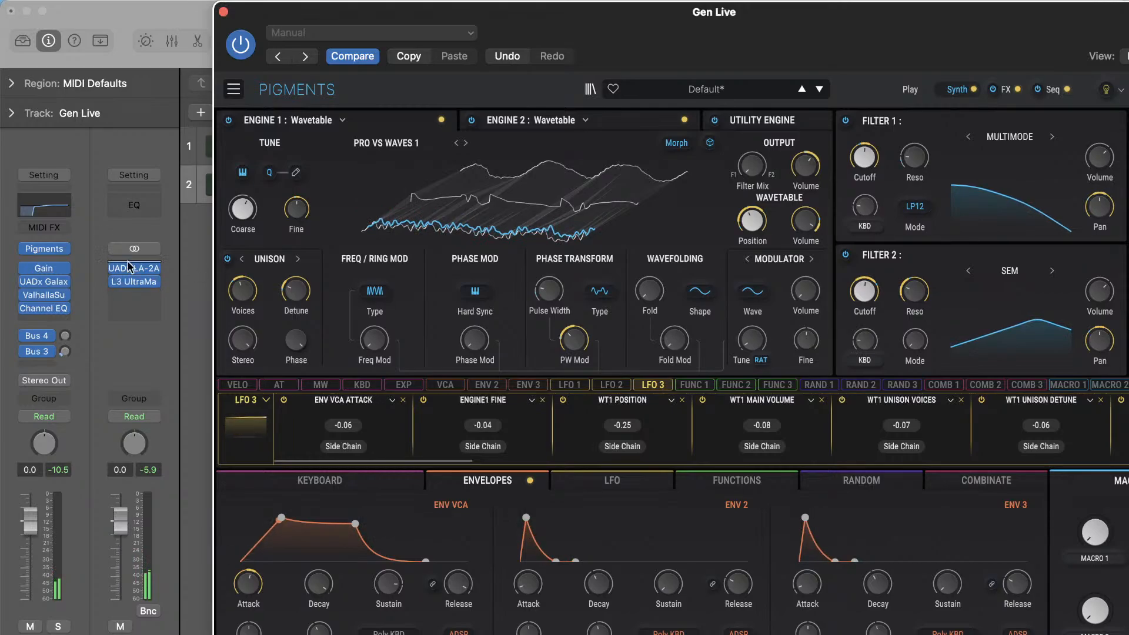
{"action": "left_click", "coordinate": [61, 211]}
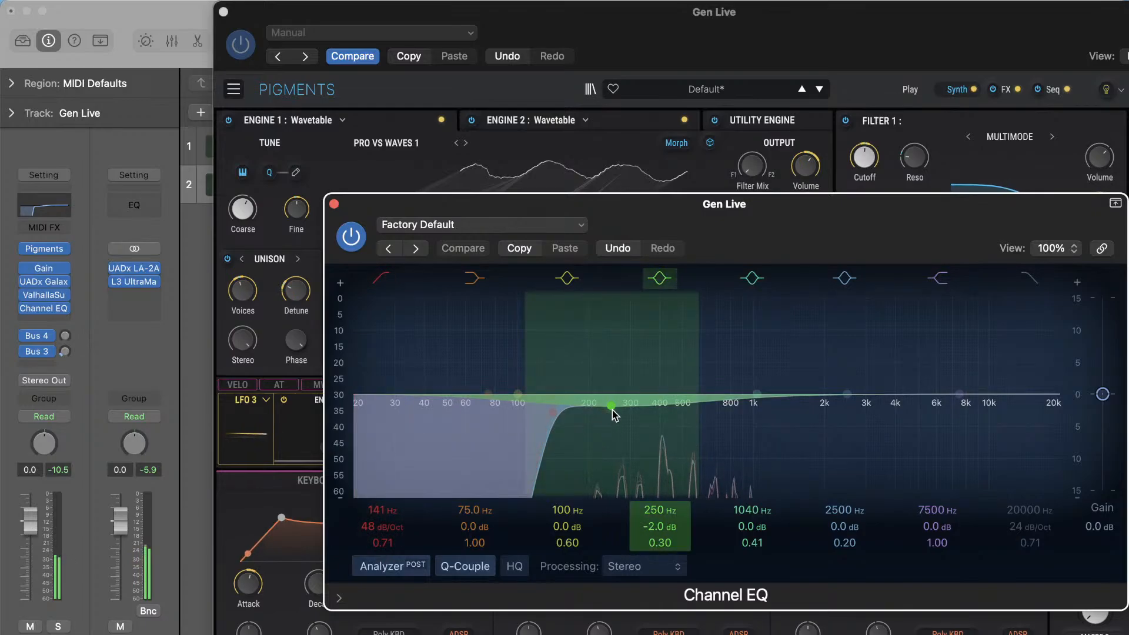
- Set the Channel EQ's 250 Hz band to 260 Hz and -1.9 dB, then close the EQ to return to Pigments
{"action": "left_click_drag", "start_coordinate": [614, 407], "coordinate": [618, 408]}
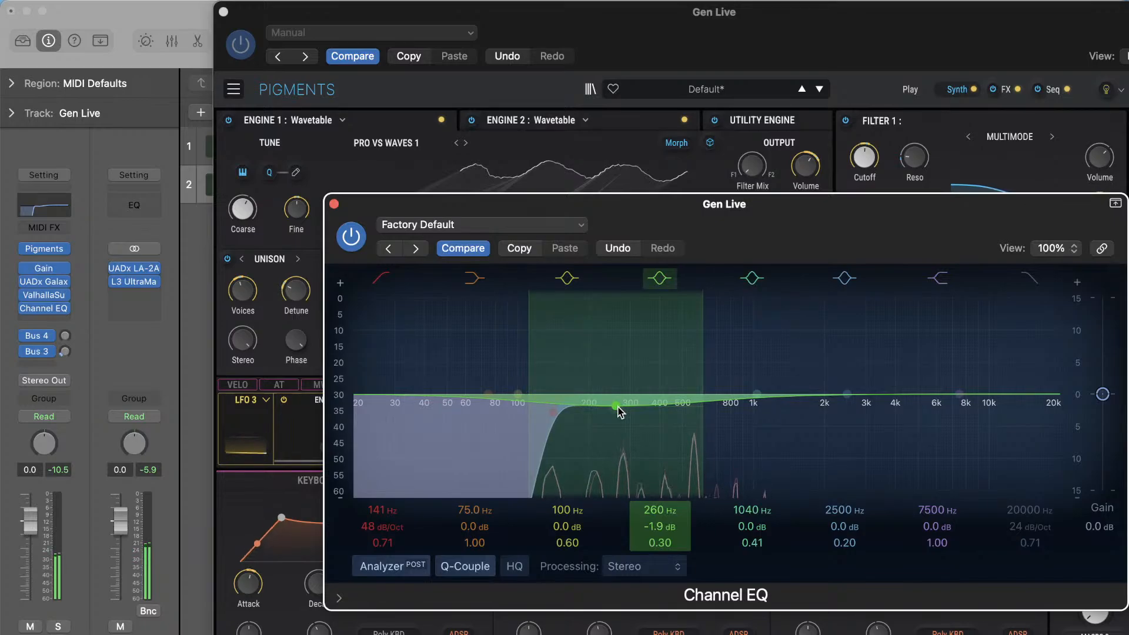
{"action": "left_click", "coordinate": [334, 204]}
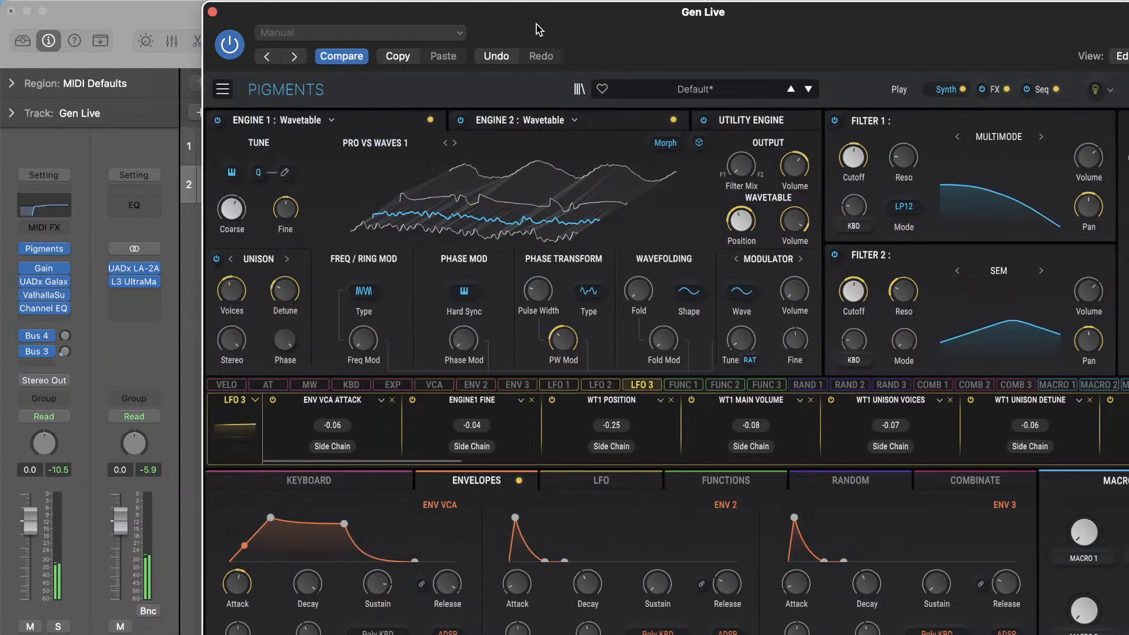
{"action": "double_click", "coordinate": [537, 23]}
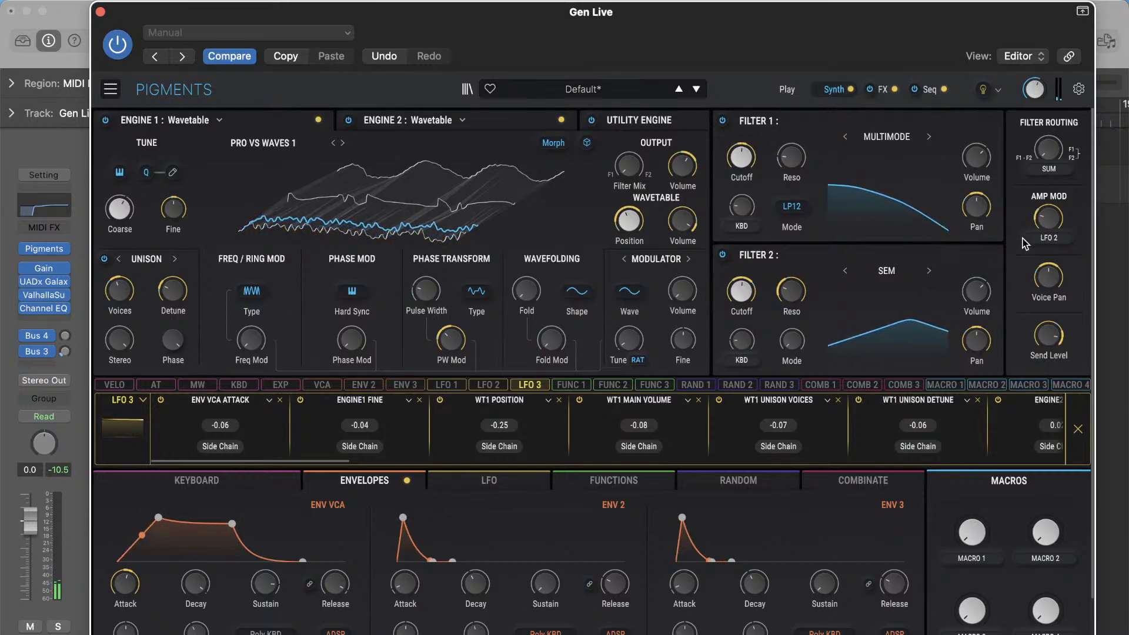
{"action": "left_click_drag", "start_coordinate": [1049, 221], "coordinate": [1051, 228]}
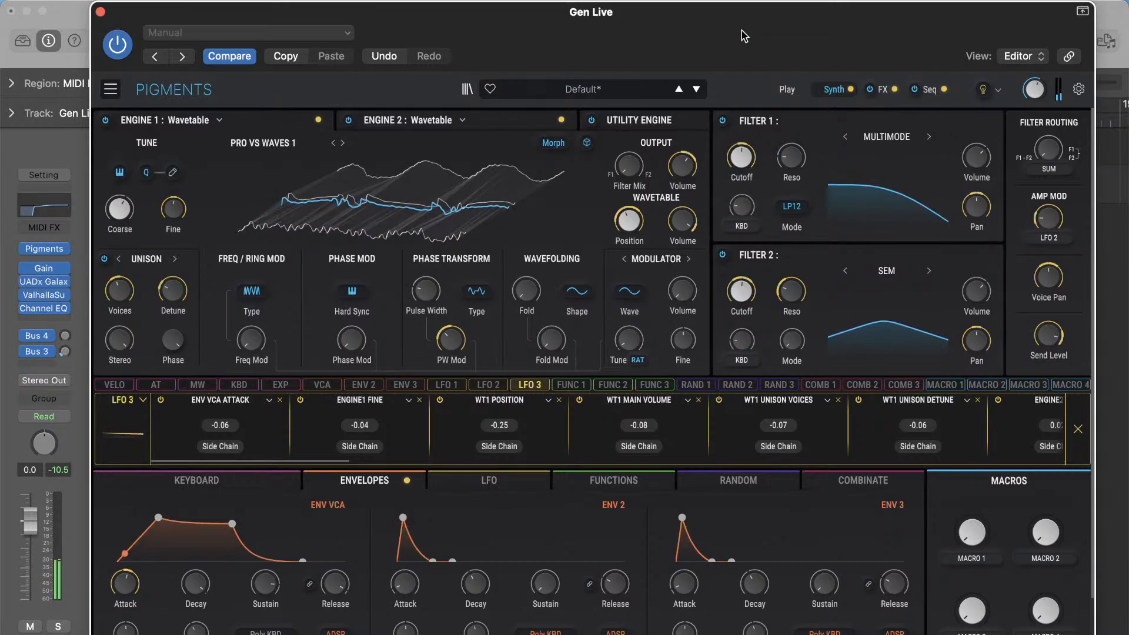
- Enable Noise 1 with White Noise (Wide) in the Pigments Utility Engine
{"action": "left_click", "coordinate": [666, 122]}
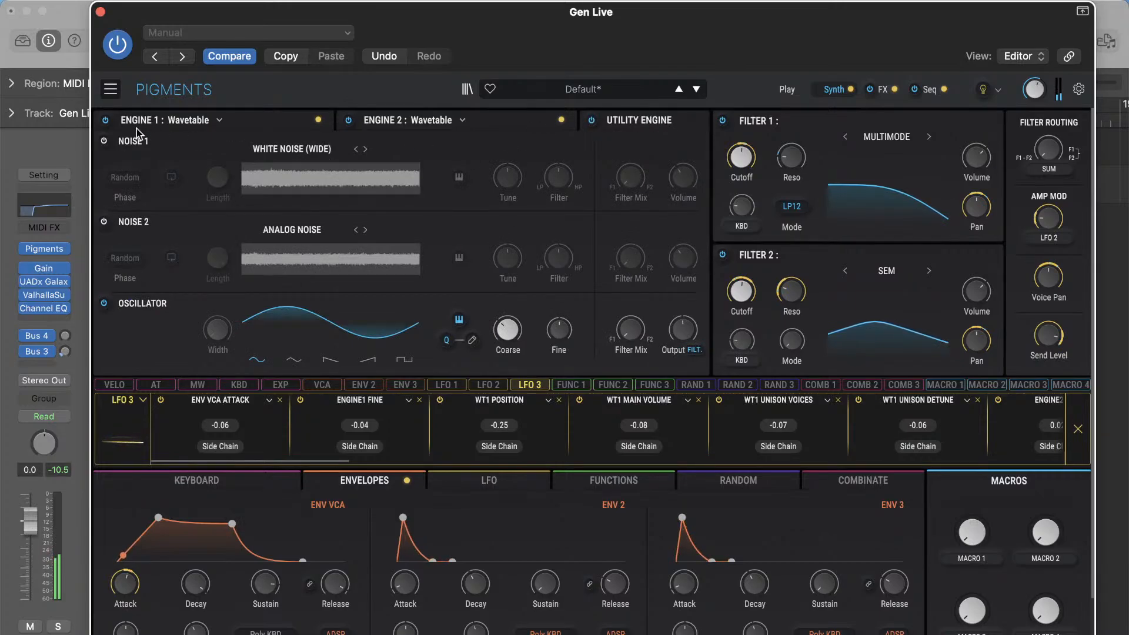
{"action": "left_click", "coordinate": [106, 142]}
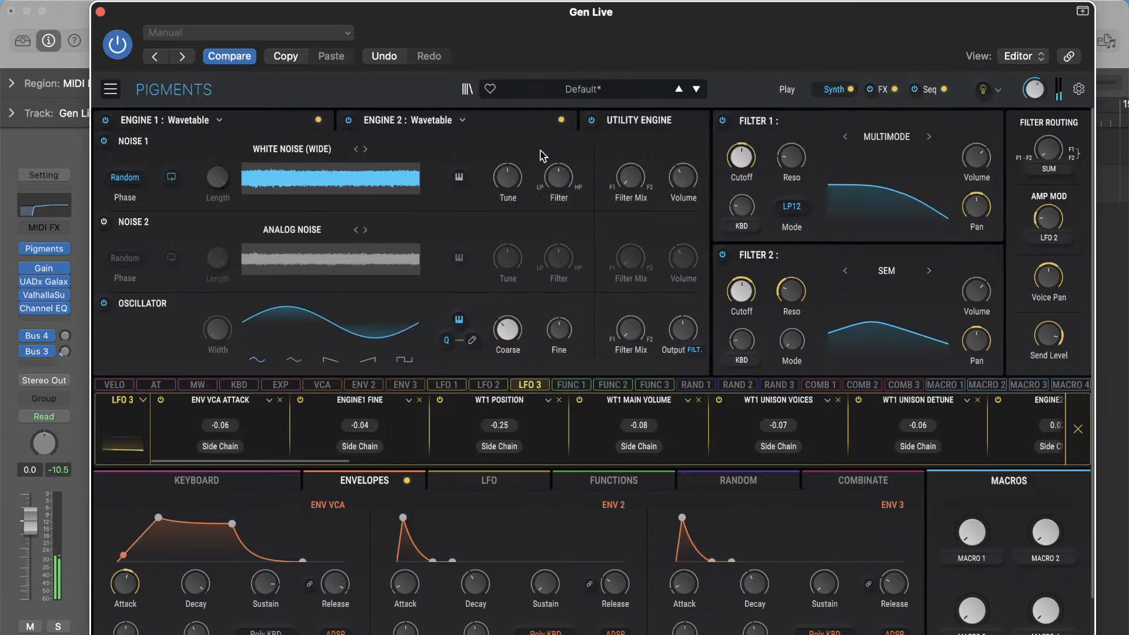
{"action": "left_click_drag", "start_coordinate": [680, 176], "coordinate": [680, 152]}
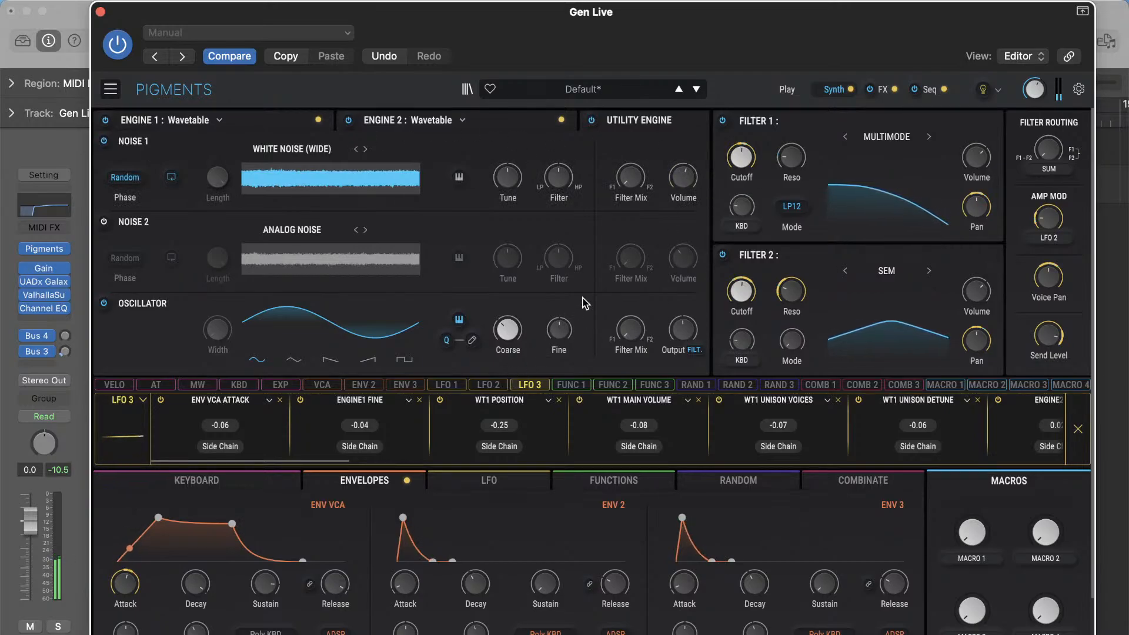
- Modulate Noise 1's volume and filter with LFO 3, the filter by about -0.08, and lower its volume to about -14.5 dB
{"action": "left_click", "coordinate": [680, 167]}
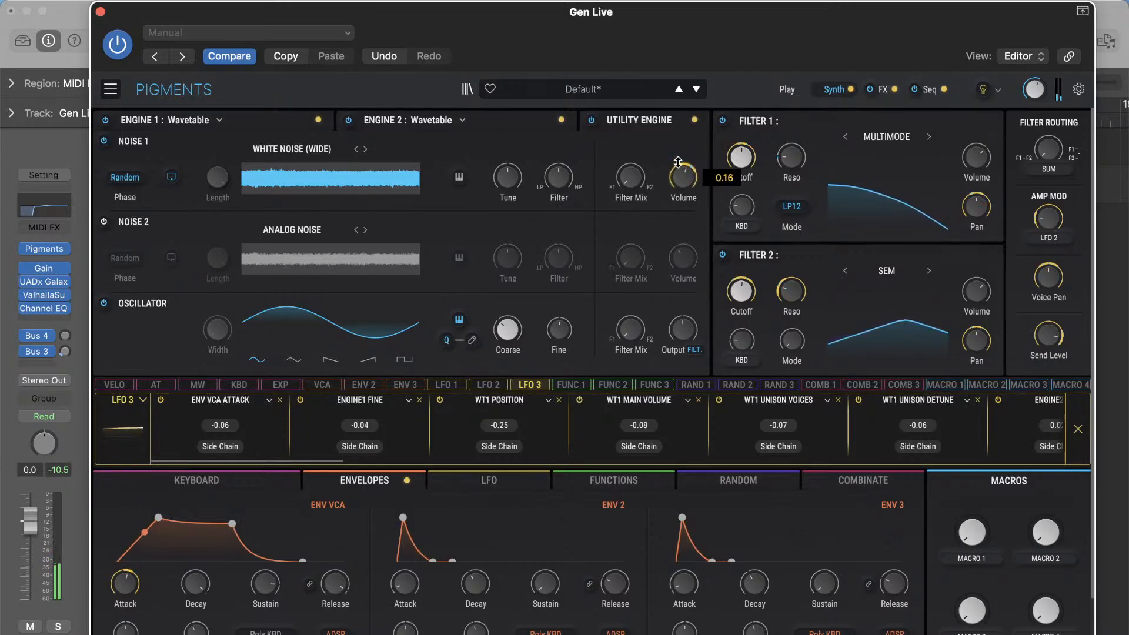
{"action": "left_click_drag", "start_coordinate": [678, 162], "coordinate": [679, 188]}
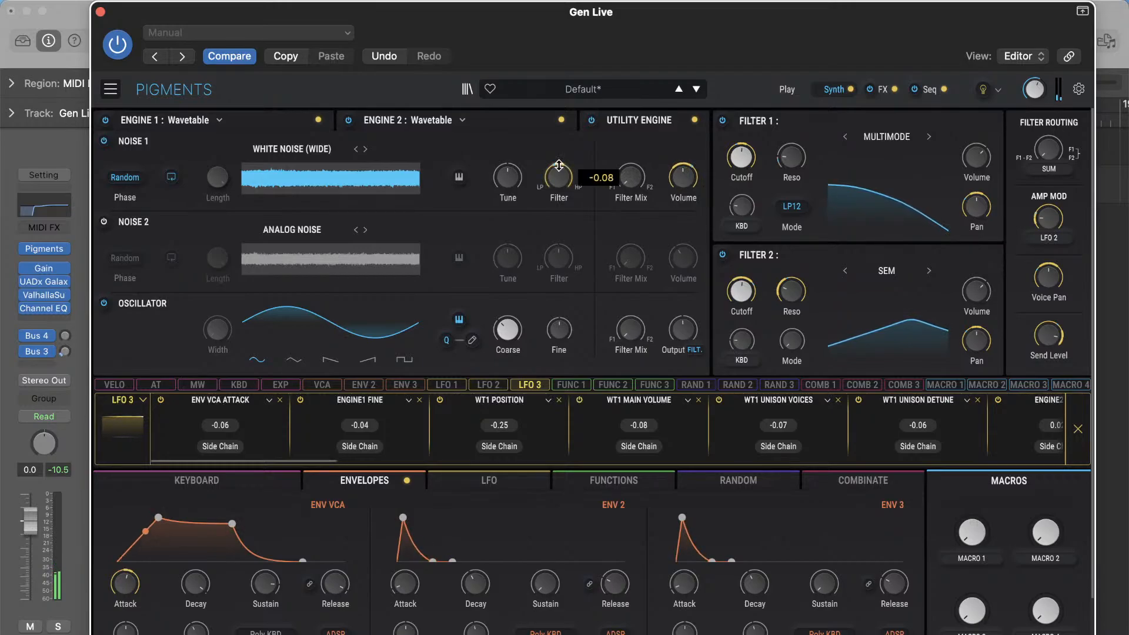
{"action": "left_click_drag", "start_coordinate": [682, 175], "coordinate": [682, 197]}
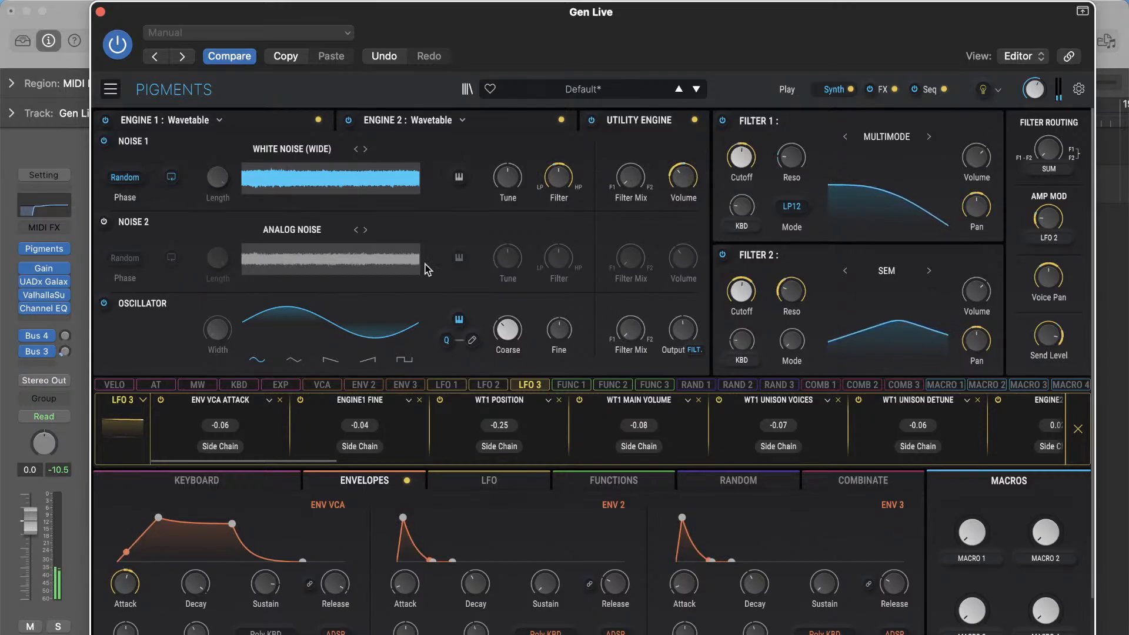
- Enable Noise 2 and load the Burning Vinyl sample from the Texture category
{"action": "left_click", "coordinate": [141, 229]}
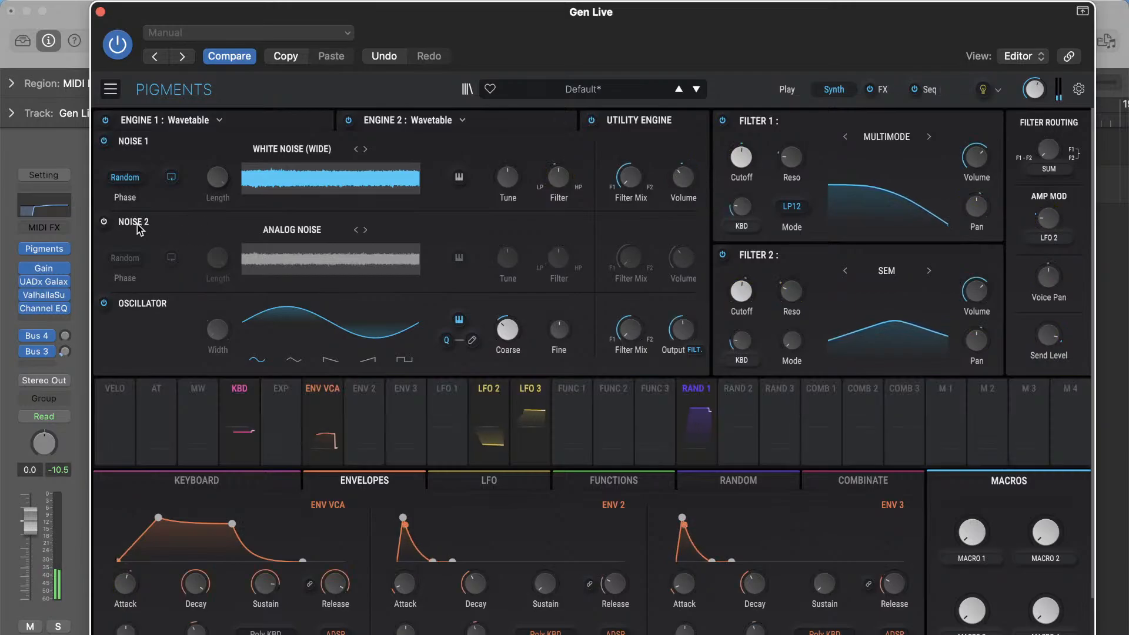
{"action": "left_click", "coordinate": [103, 222]}
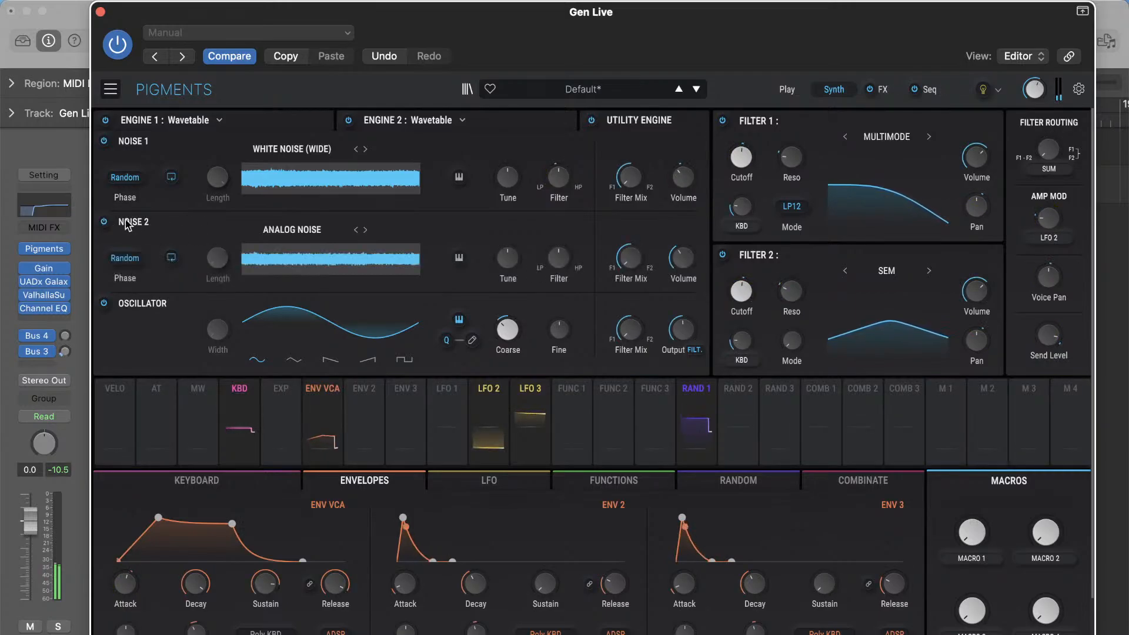
{"action": "left_click", "coordinate": [293, 231]}
{"action": "left_click", "coordinate": [299, 280]}
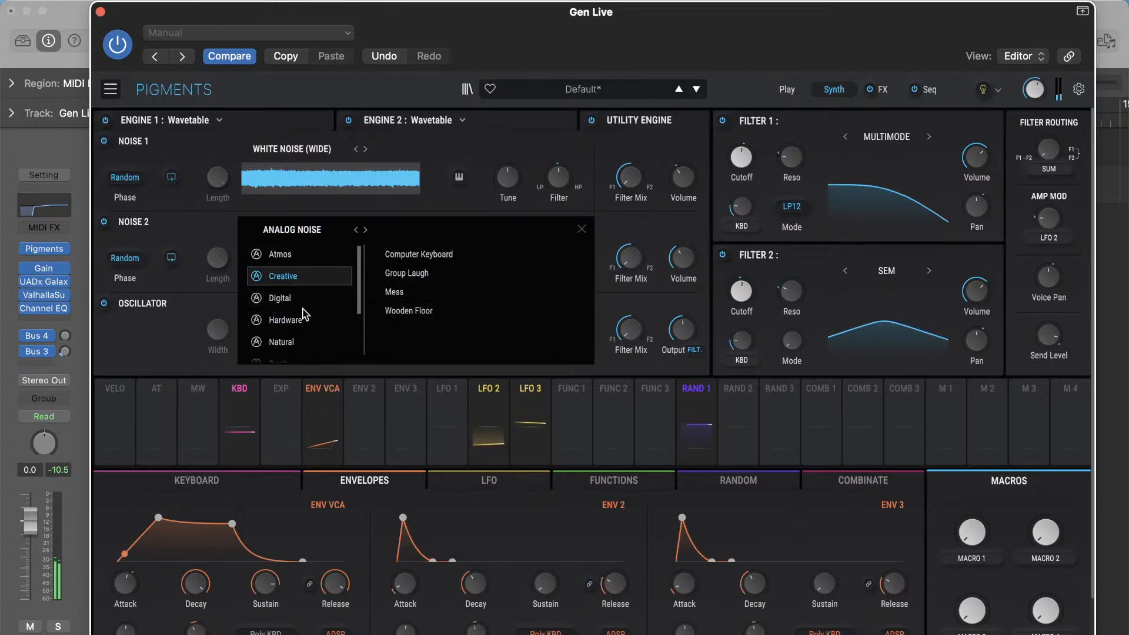
{"action": "scroll", "coordinate": [303, 308], "scroll_direction": "down", "scroll_amount": 2}
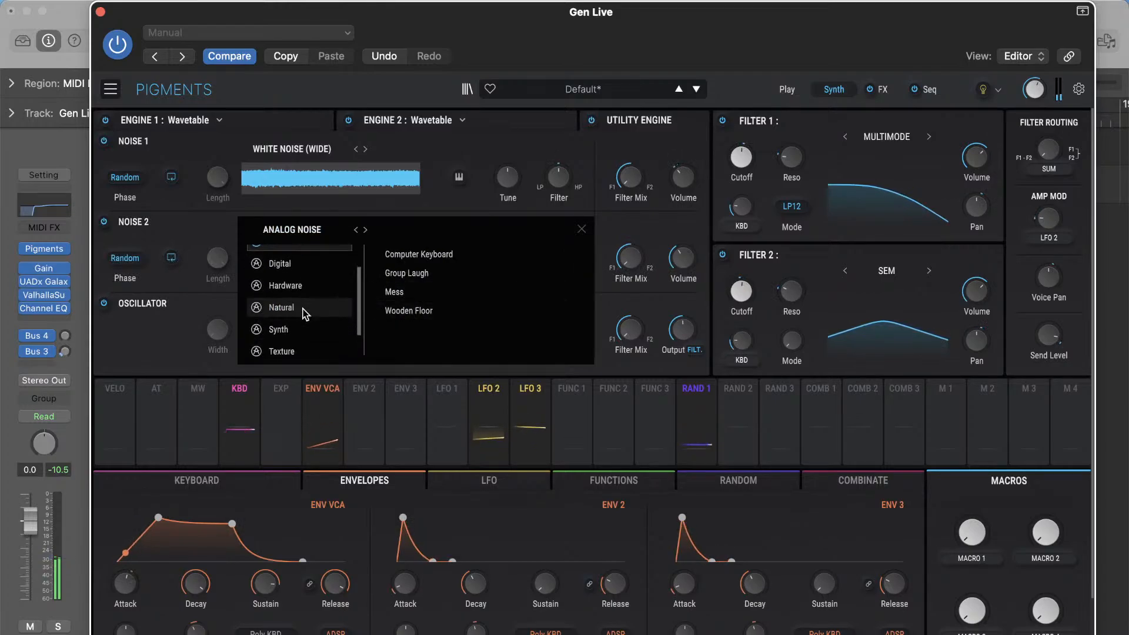
{"action": "left_click", "coordinate": [296, 333]}
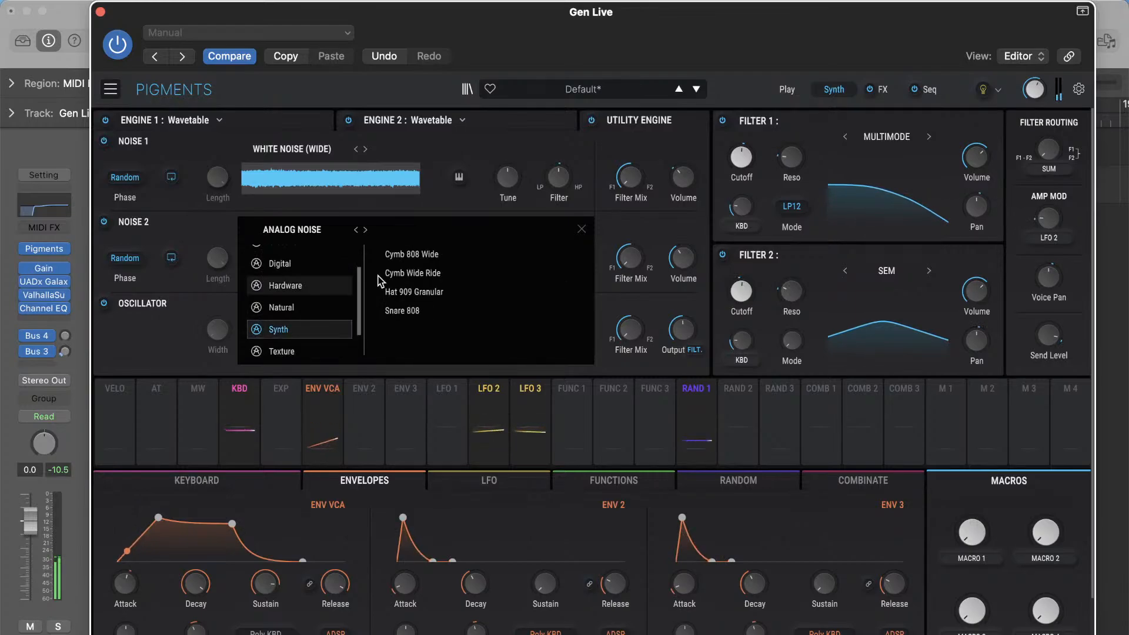
{"action": "left_click", "coordinate": [323, 350]}
{"action": "scroll", "coordinate": [407, 294], "scroll_direction": "down", "scroll_amount": 1}
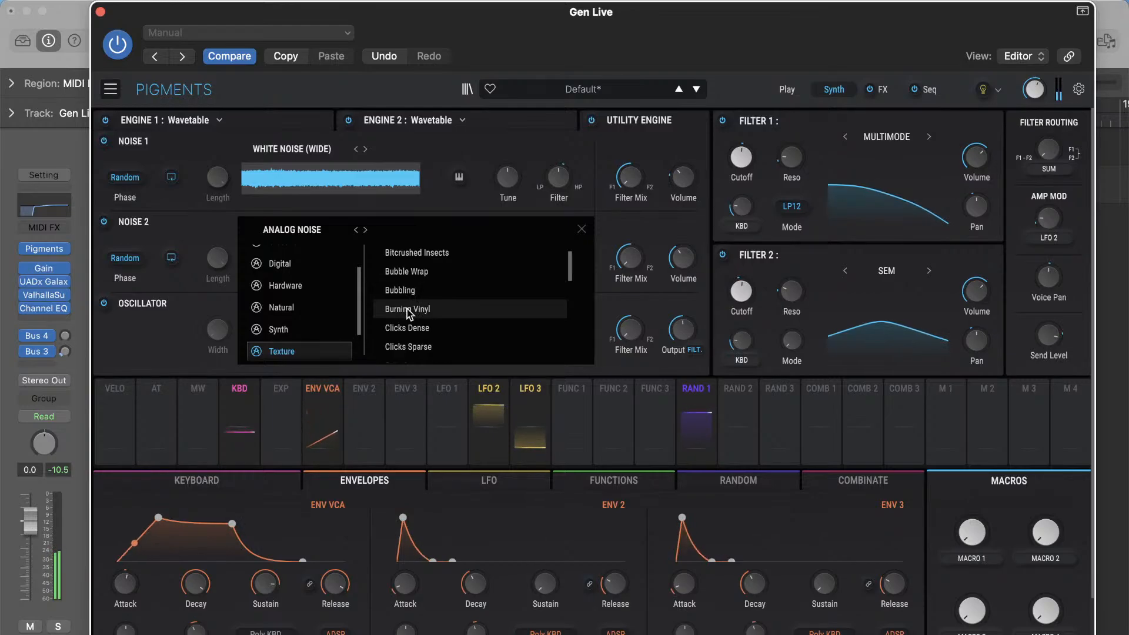
{"action": "left_click", "coordinate": [407, 309]}
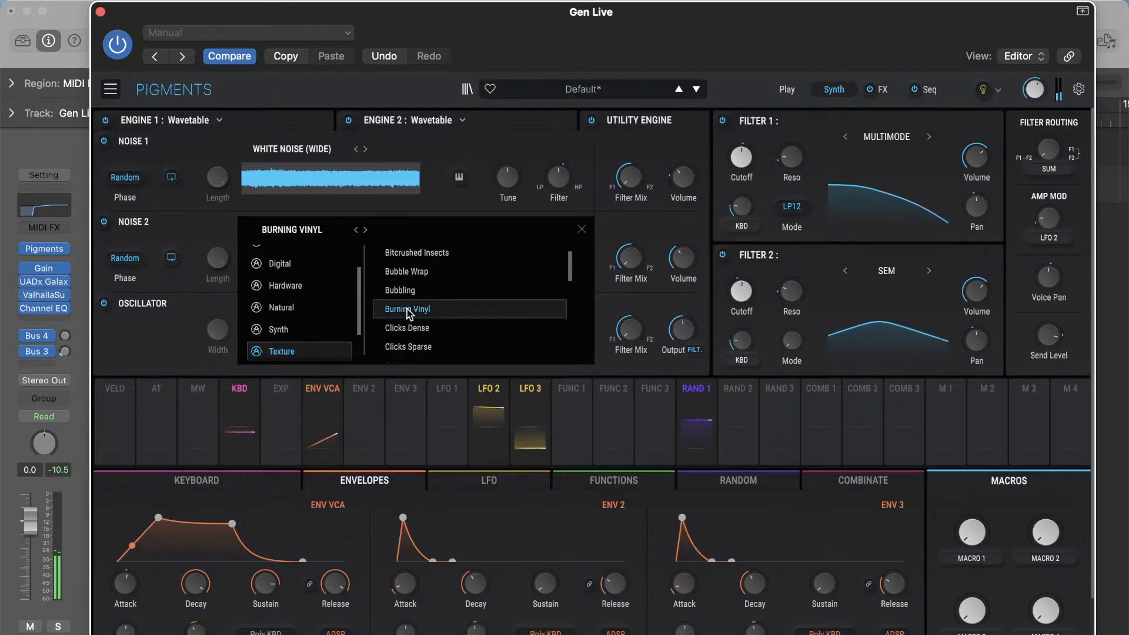
{"action": "left_click", "coordinate": [407, 308]}
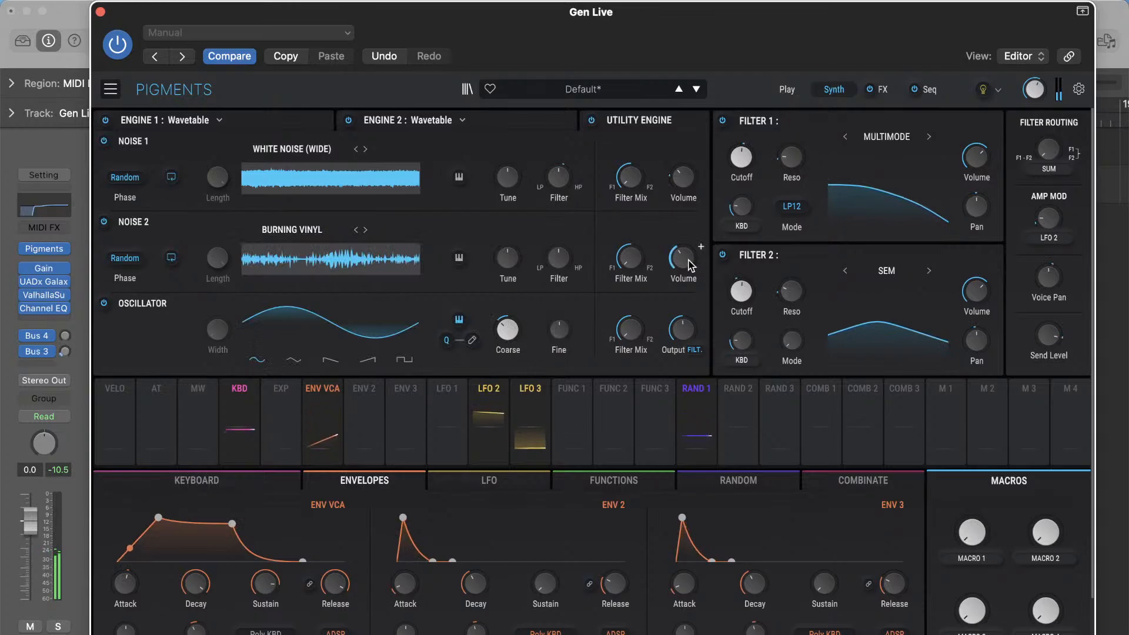
- Set Noise 2's volume to about 0.67 dB and modulate its volume and filter with LFO 3
{"action": "mouse_move", "coordinate": [696, 253]}
{"action": "mouse_move", "coordinate": [684, 258]}
{"action": "left_mouse_down"}
{"action": "mouse_move", "coordinate": [684, 227]}
{"action": "mouse_move", "coordinate": [682, 262]}
{"action": "left_mouse_up"}
{"action": "left_click", "coordinate": [529, 420]}
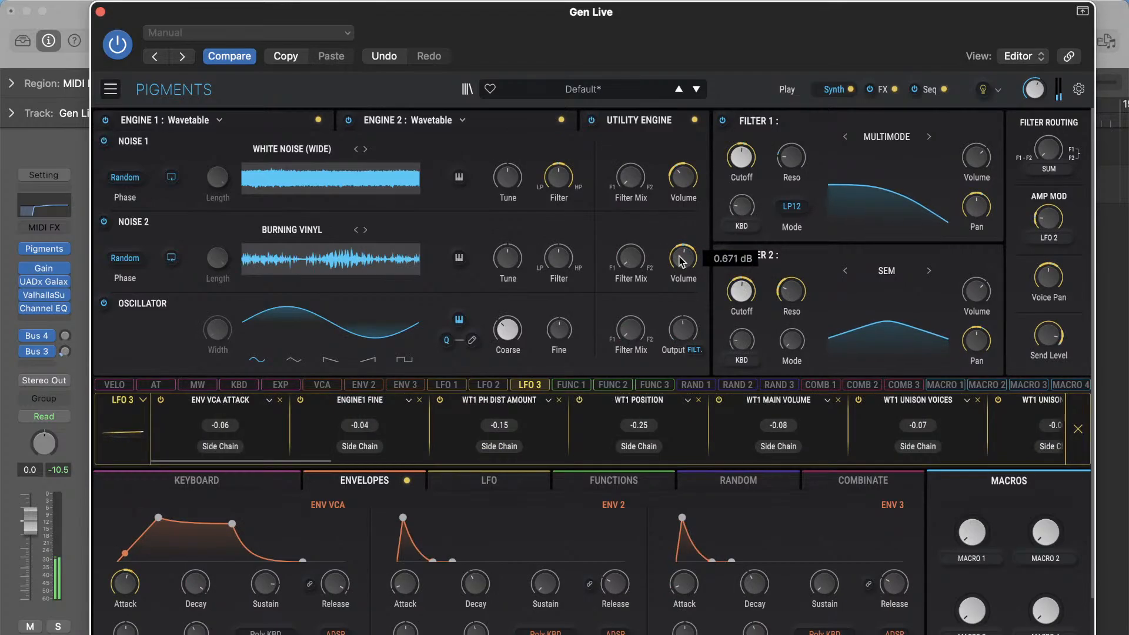
{"action": "left_click_drag", "start_coordinate": [559, 245], "coordinate": [559, 241]}
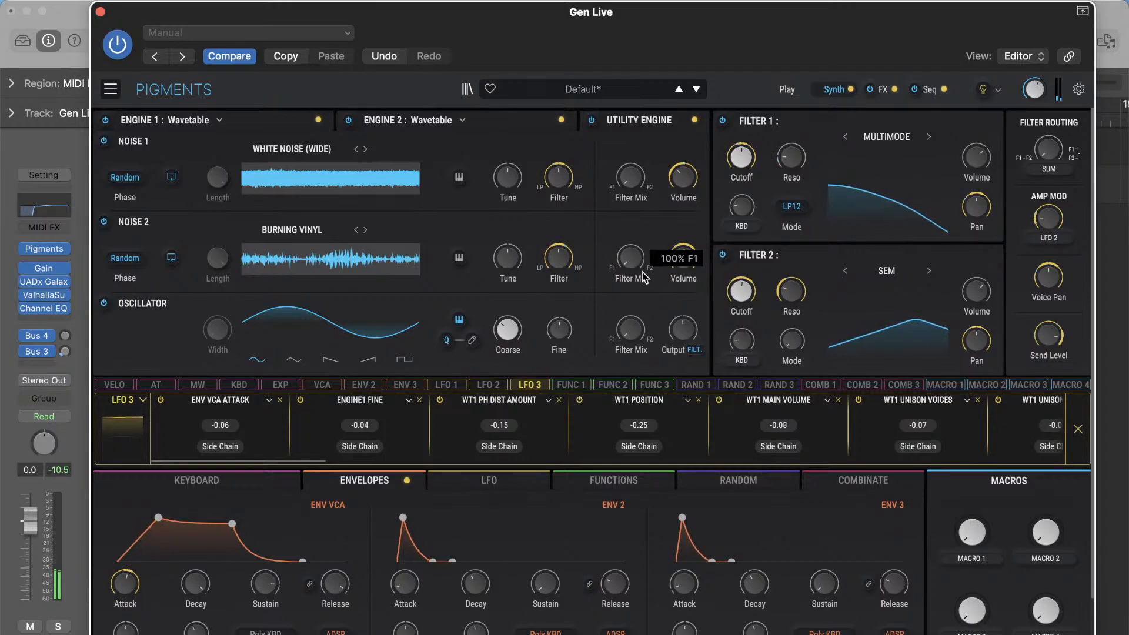
- Modulate Noise 2's volume with LFO 2 and fine-tune LFO 3's modulation of Noise 1's volume
{"action": "left_click", "coordinate": [493, 384]}
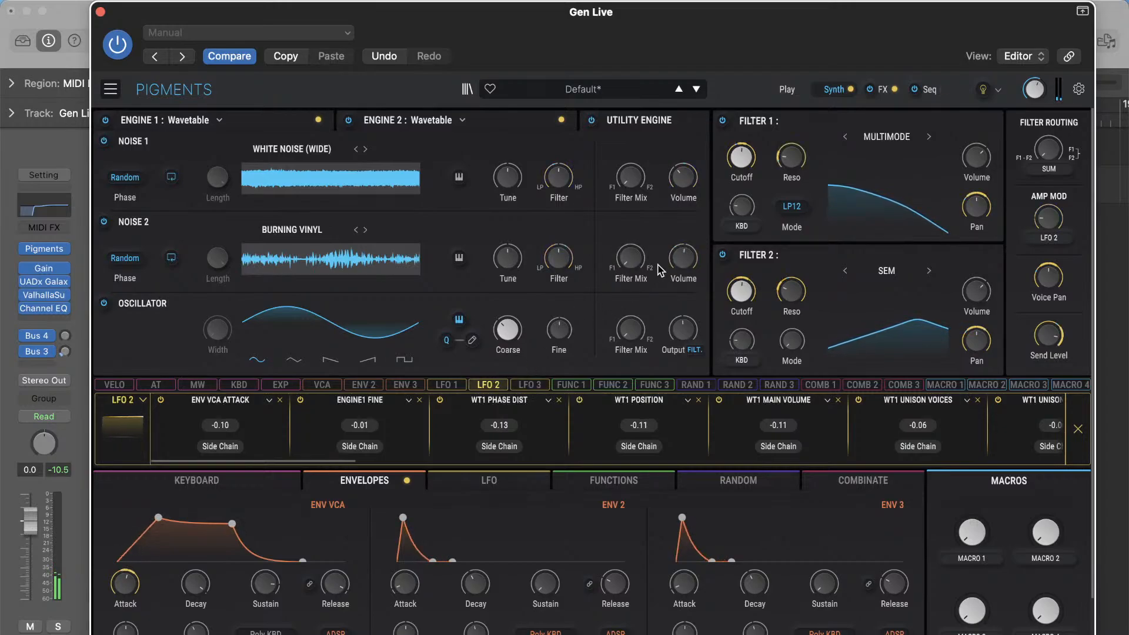
{"action": "left_click_drag", "start_coordinate": [684, 258], "coordinate": [684, 263]}
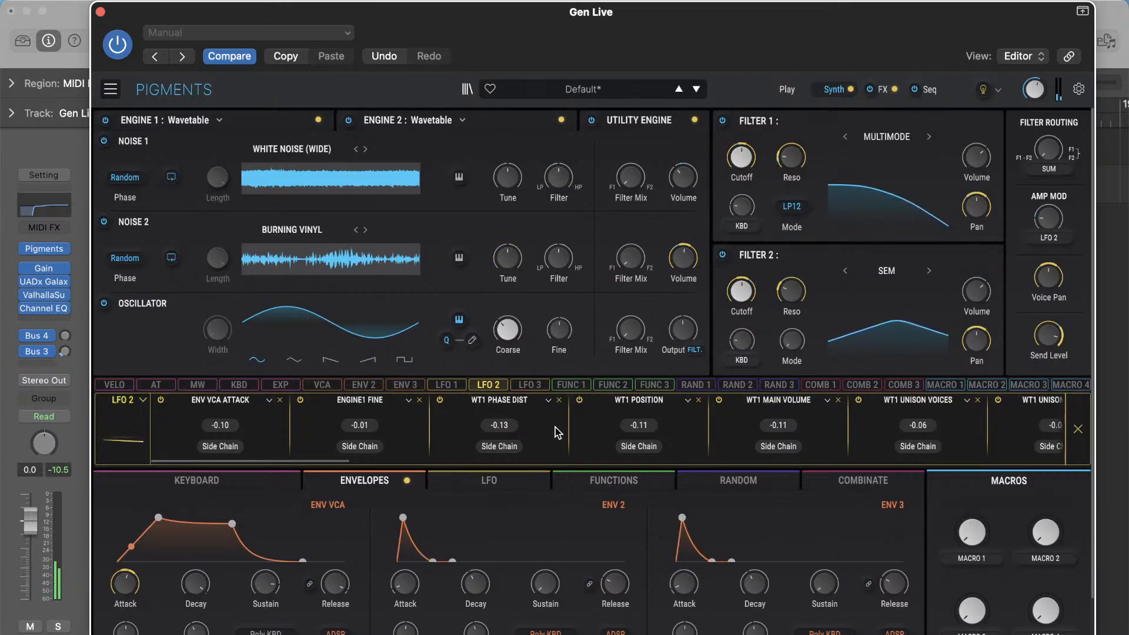
{"action": "left_click", "coordinate": [530, 385]}
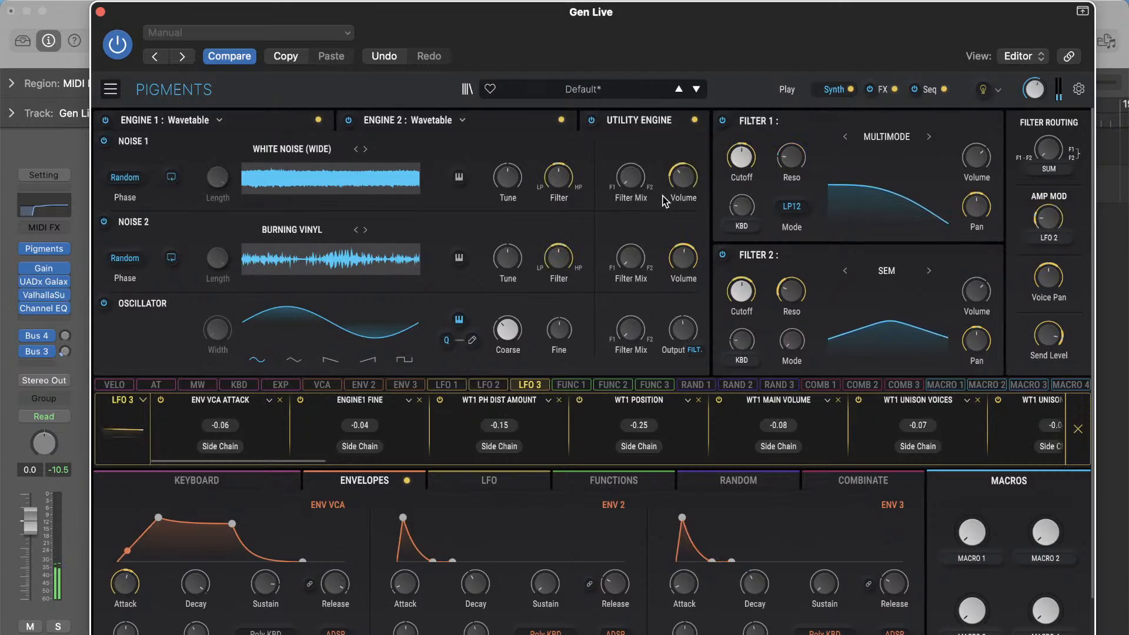
{"action": "left_click_drag", "start_coordinate": [675, 166], "coordinate": [675, 167]}
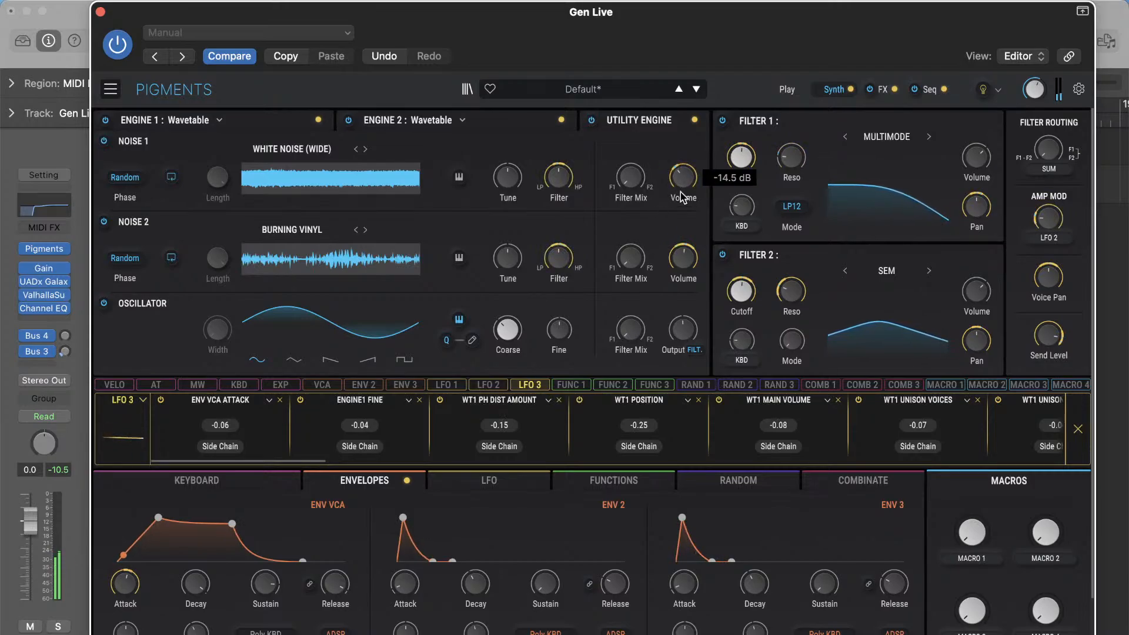
- Modulate Noise 1's volume with Rand 3 by about 0.06 and with Rand 1 by 0.05
{"action": "left_click", "coordinate": [779, 385]}
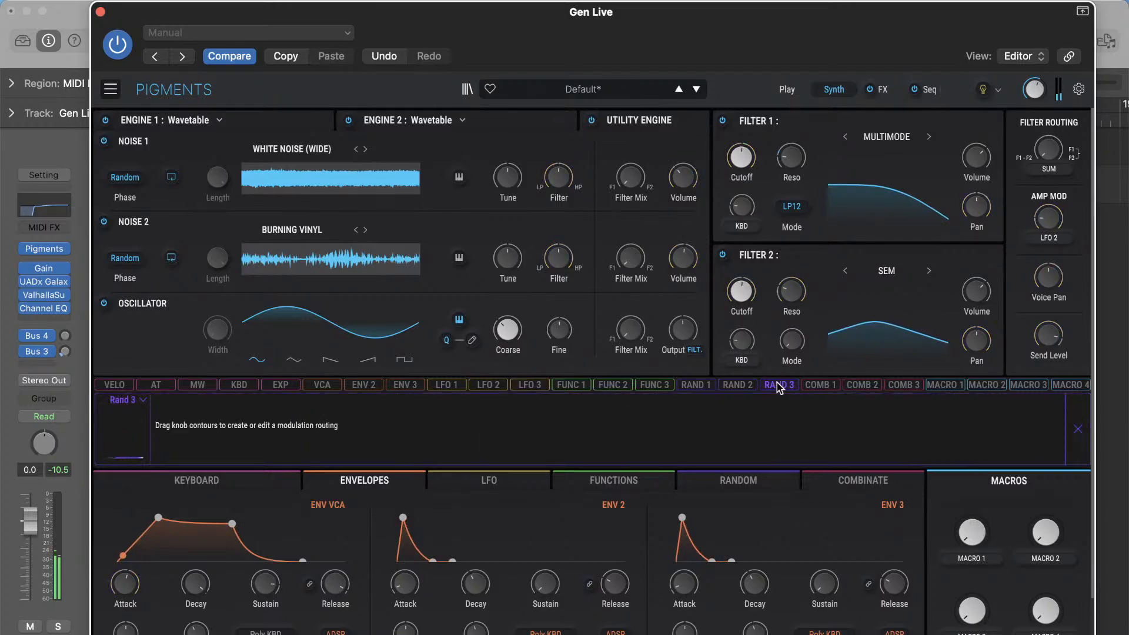
{"action": "left_click_drag", "start_coordinate": [680, 177], "coordinate": [671, 167]}
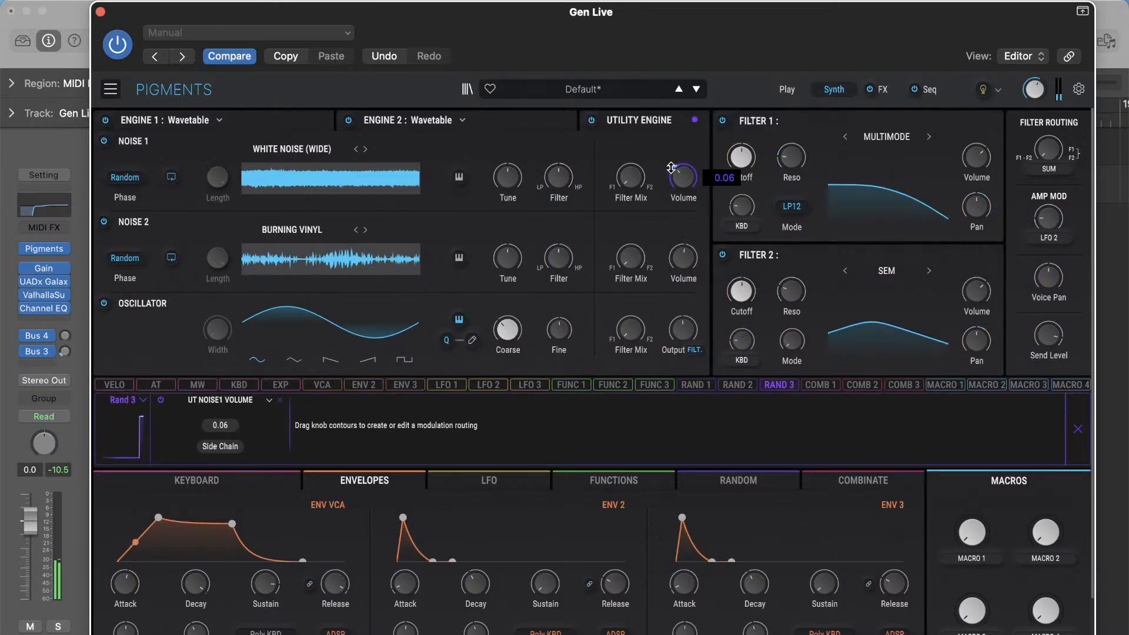
{"action": "left_click", "coordinate": [712, 385]}
{"action": "left_click_drag", "start_coordinate": [687, 176], "coordinate": [686, 175]}
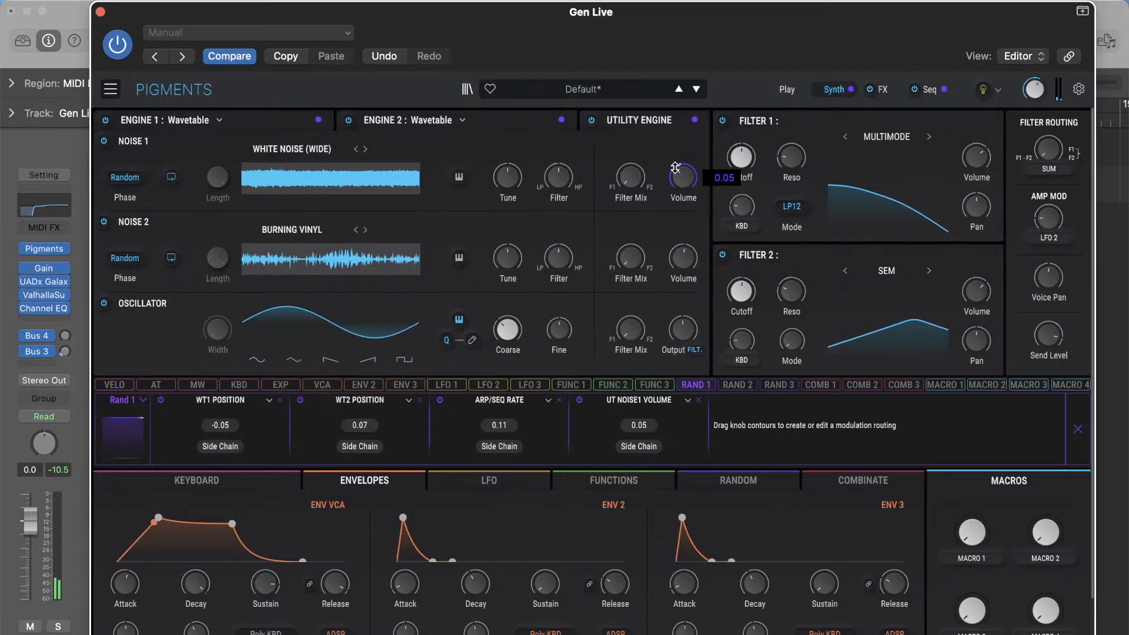
{"action": "left_click_drag", "start_coordinate": [741, 295], "coordinate": [741, 301]}
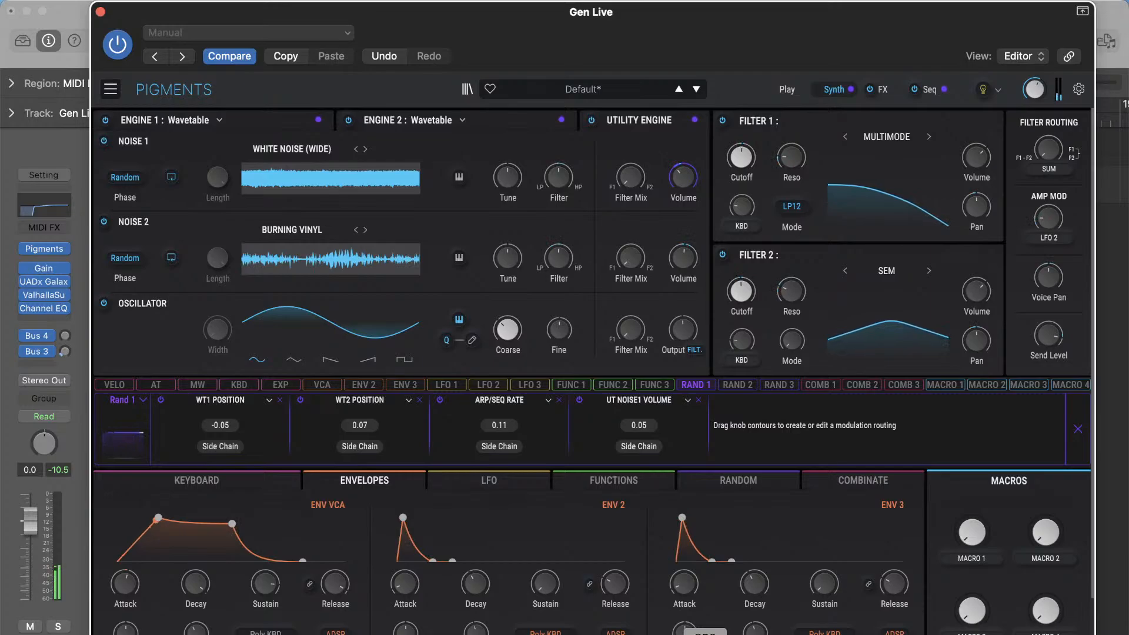
{"action": "left_click", "coordinate": [705, 634]}
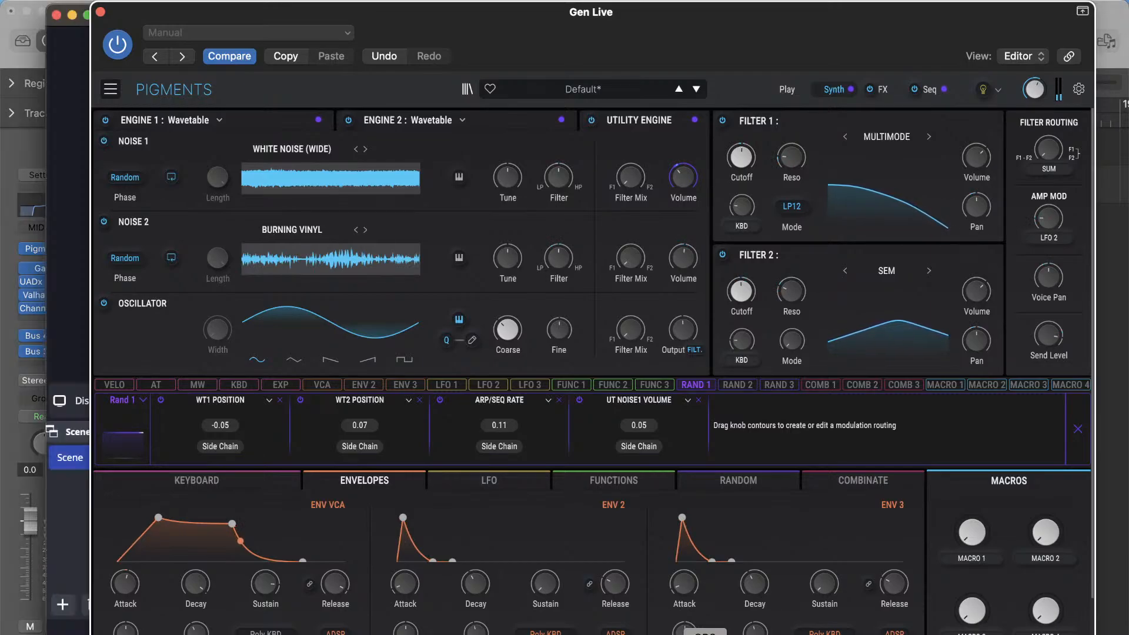